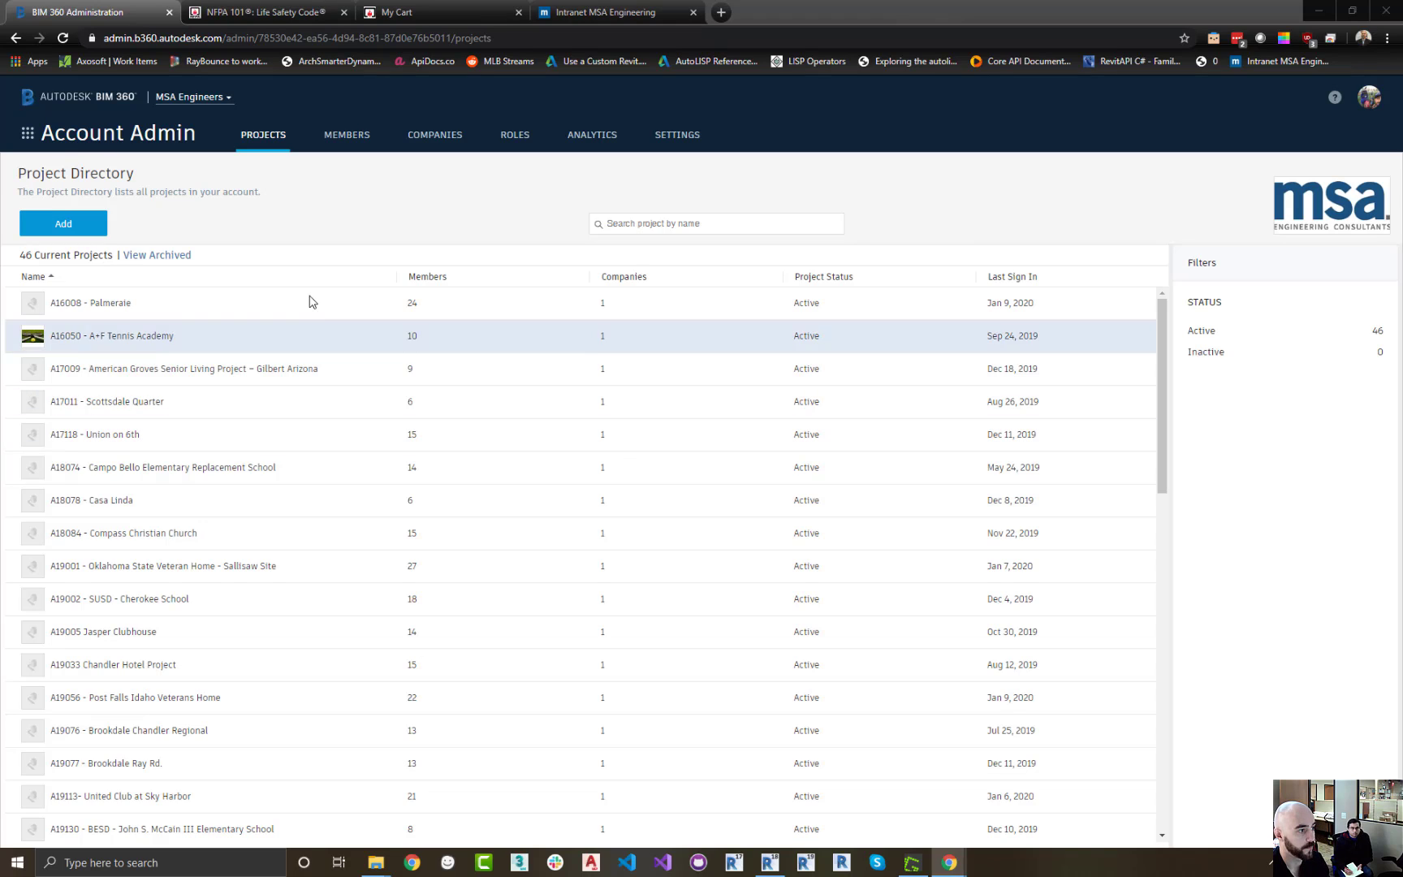
Open the A18074 - Campo Bello Elementary Replacement School project admin and return to Account Admin
{"action": "left_click", "coordinate": [33, 140]}
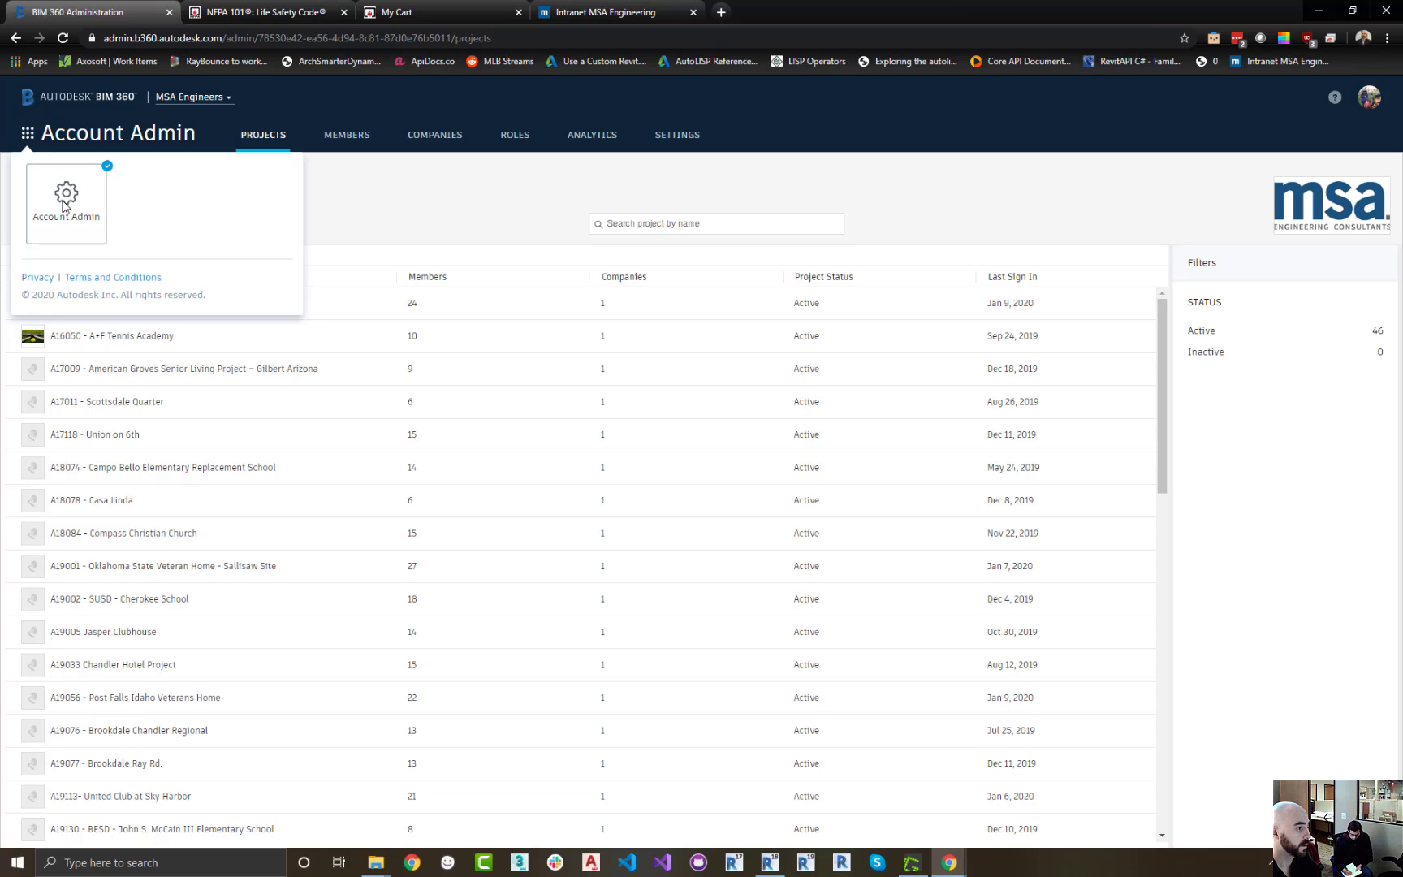
{"action": "left_click", "coordinate": [382, 207]}
{"action": "left_click", "coordinate": [229, 98]}
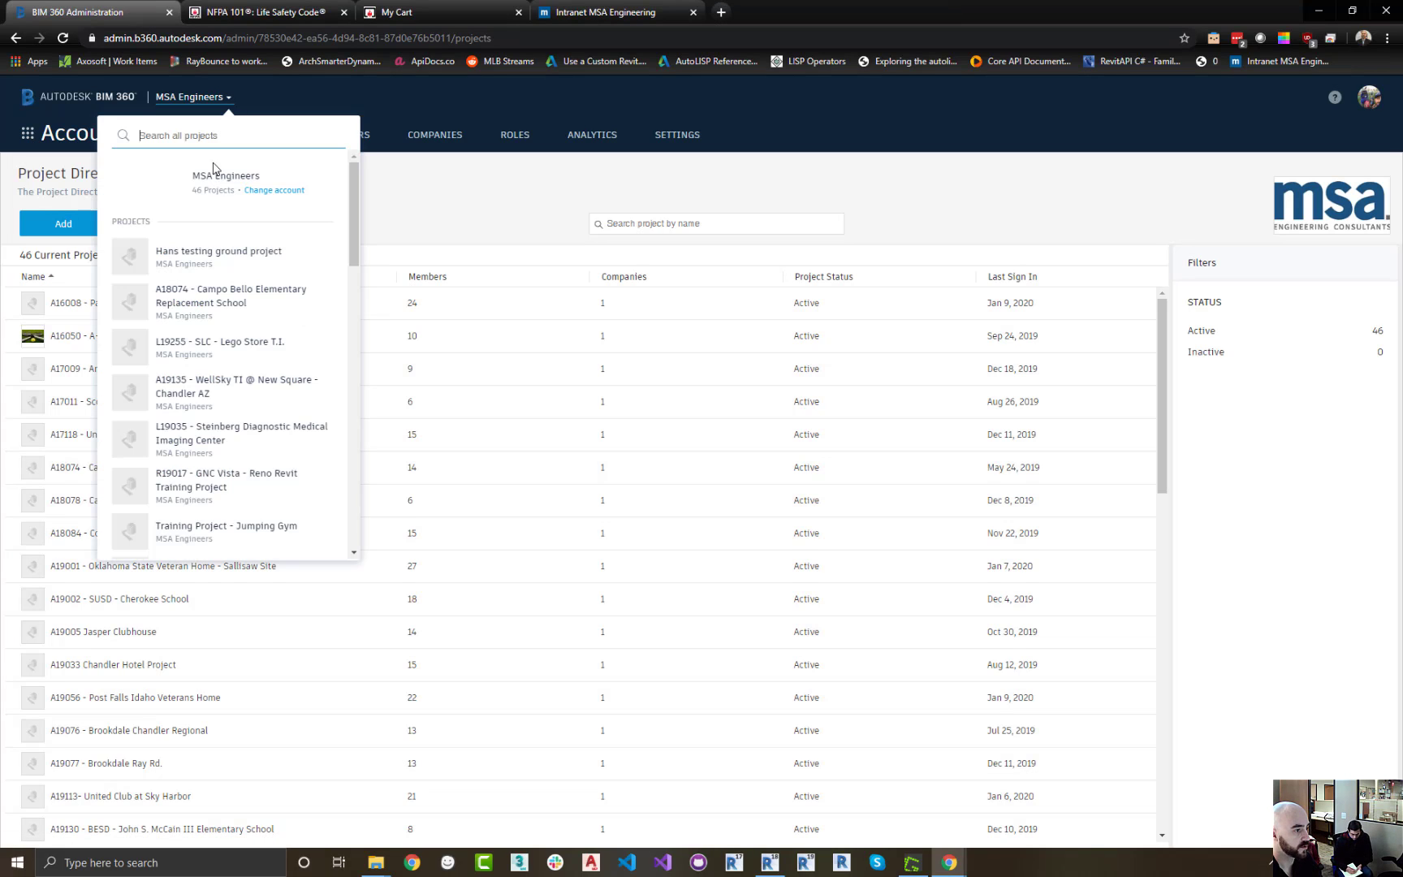
{"action": "left_click", "coordinate": [240, 302]}
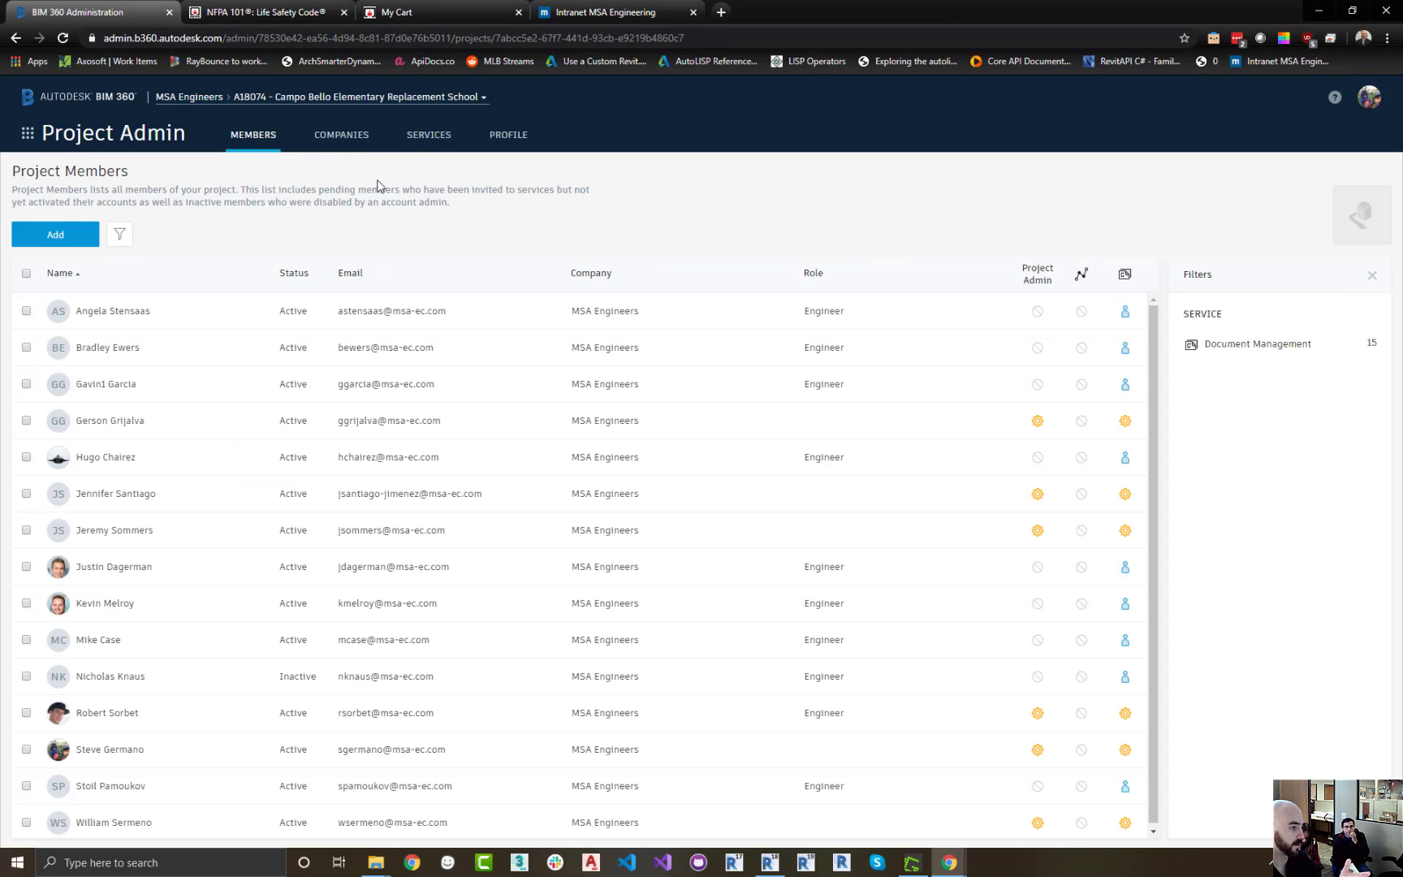
{"action": "left_click", "coordinate": [34, 138]}
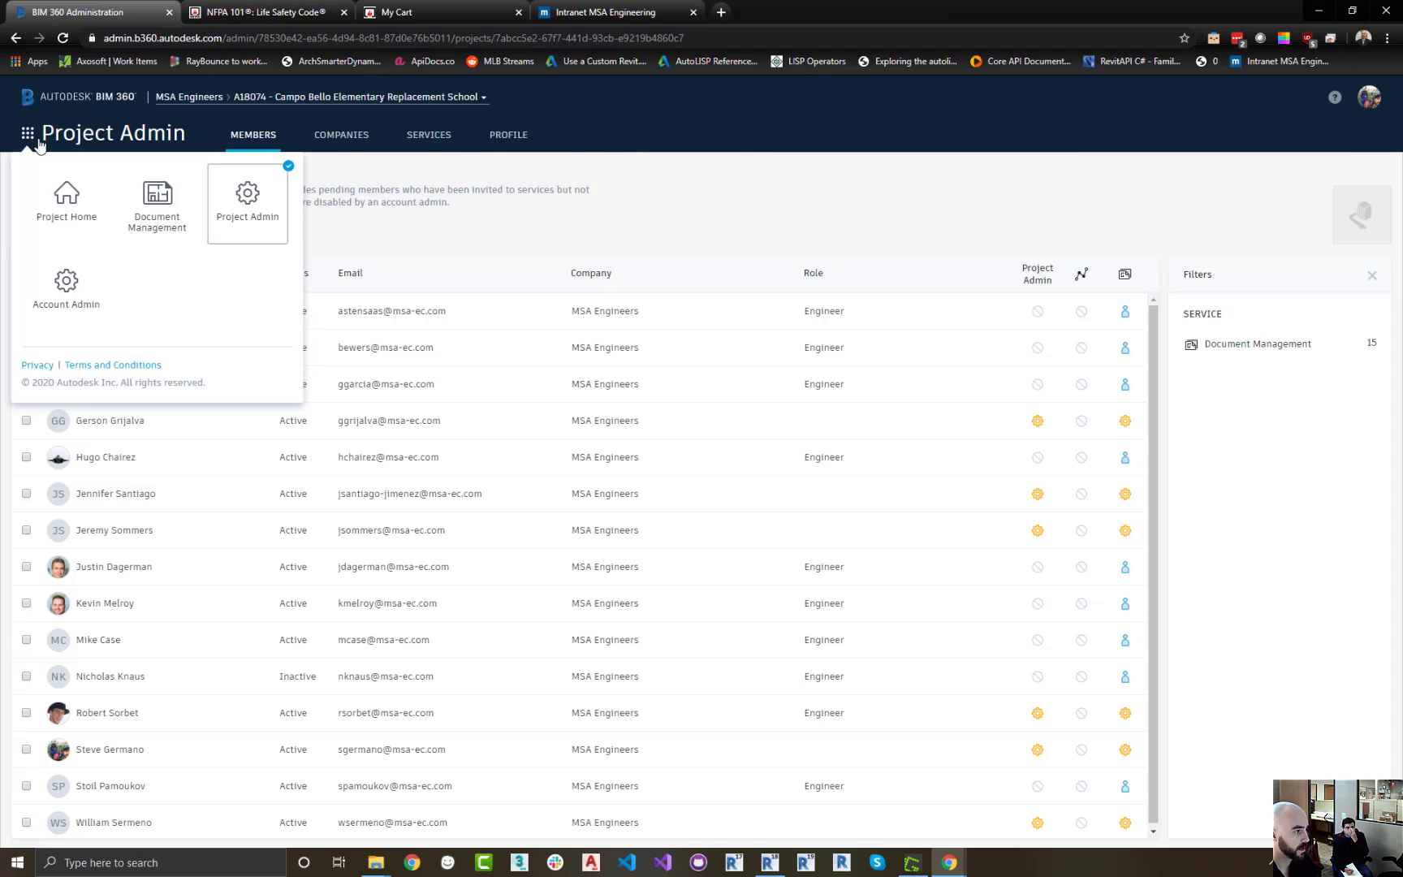
{"action": "left_click", "coordinate": [70, 284]}
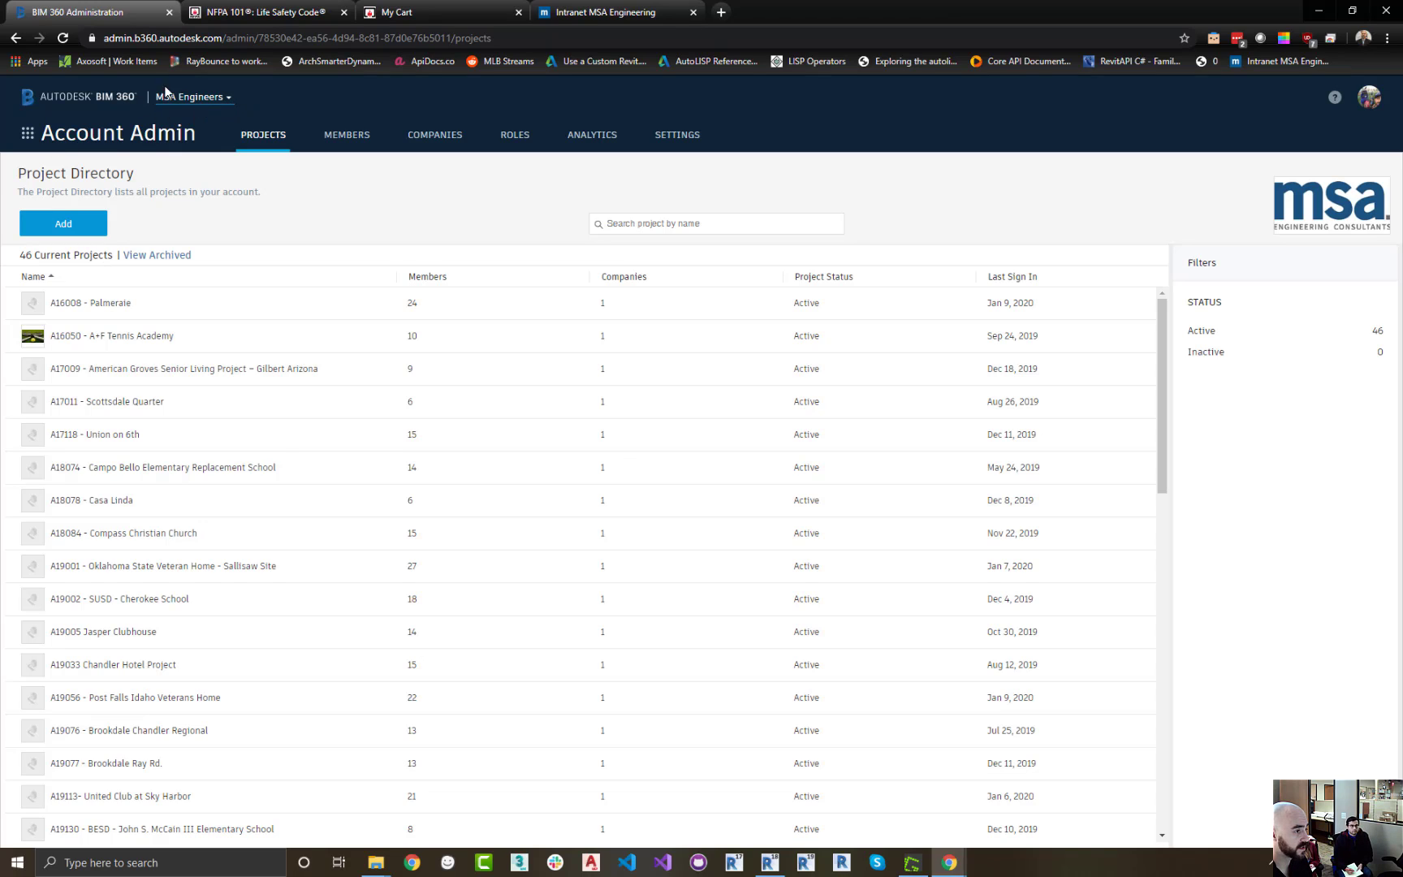
Browse the other accounts available in the account and project switcher
{"action": "left_click", "coordinate": [228, 106]}
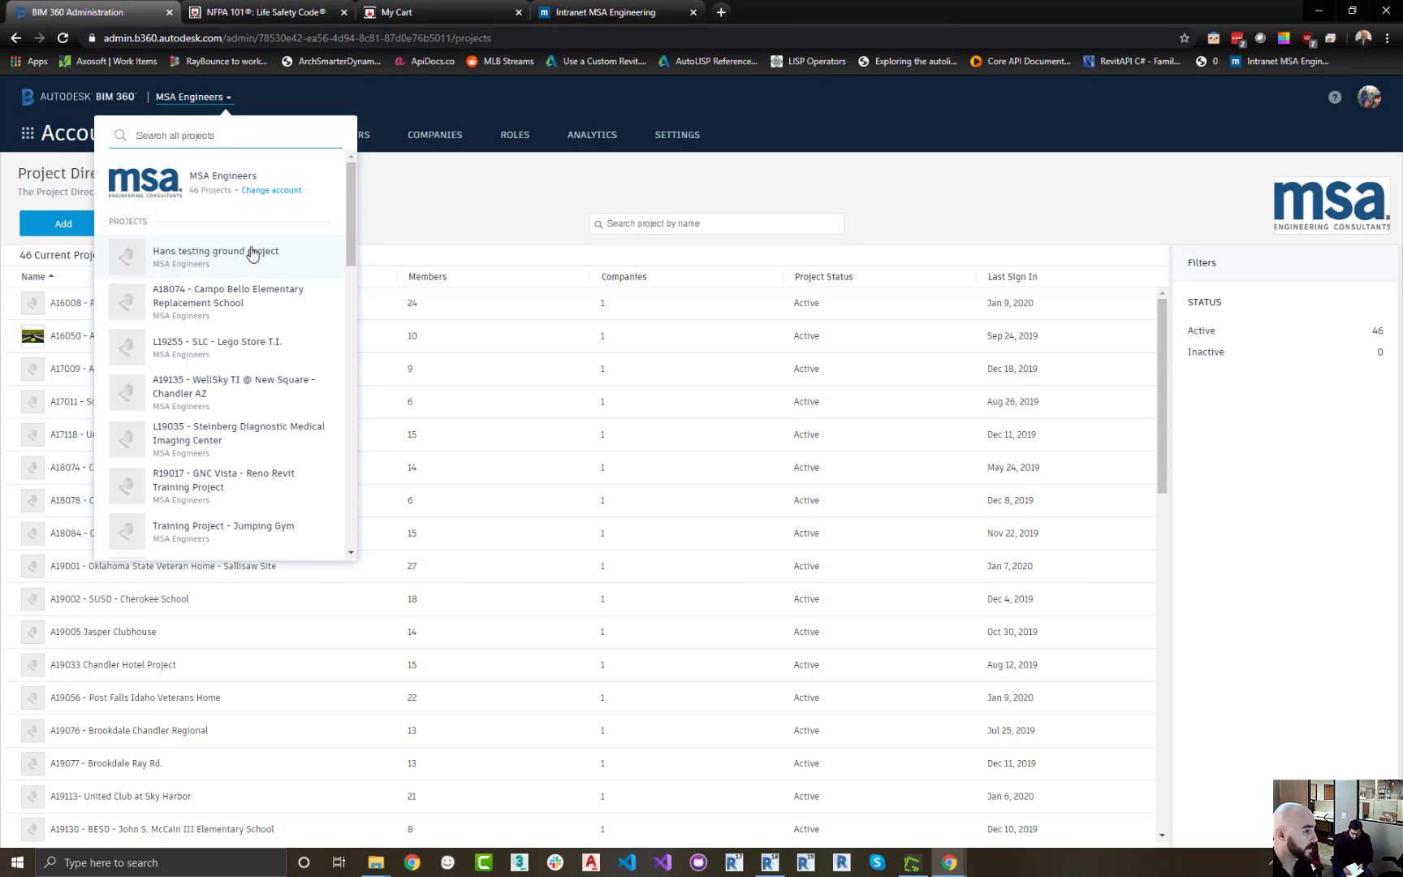
{"action": "left_click", "coordinate": [270, 192]}
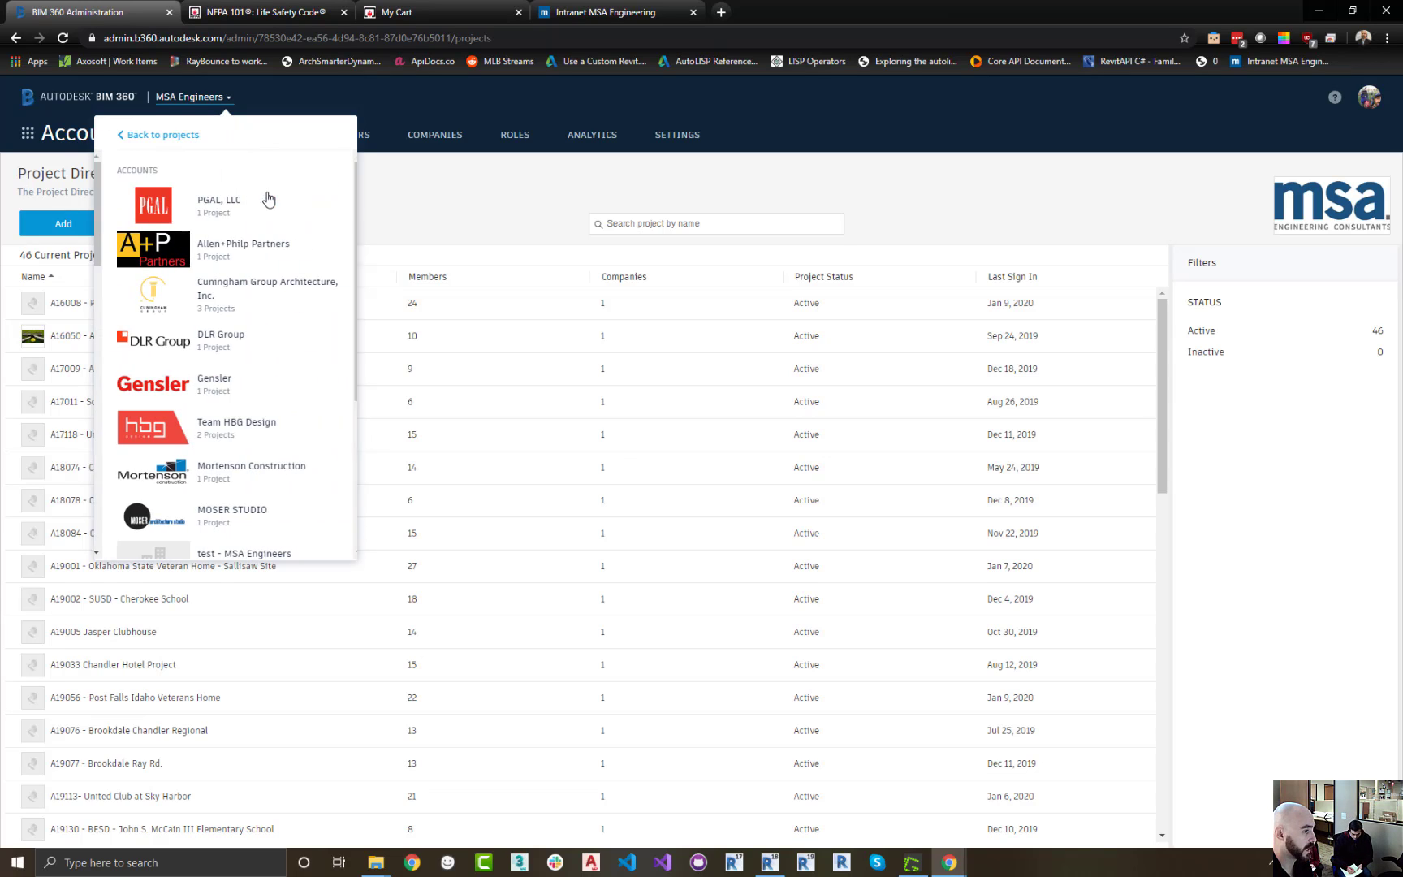
{"action": "scroll", "coordinate": [256, 195], "scroll_direction": "down", "scroll_amount": 3}
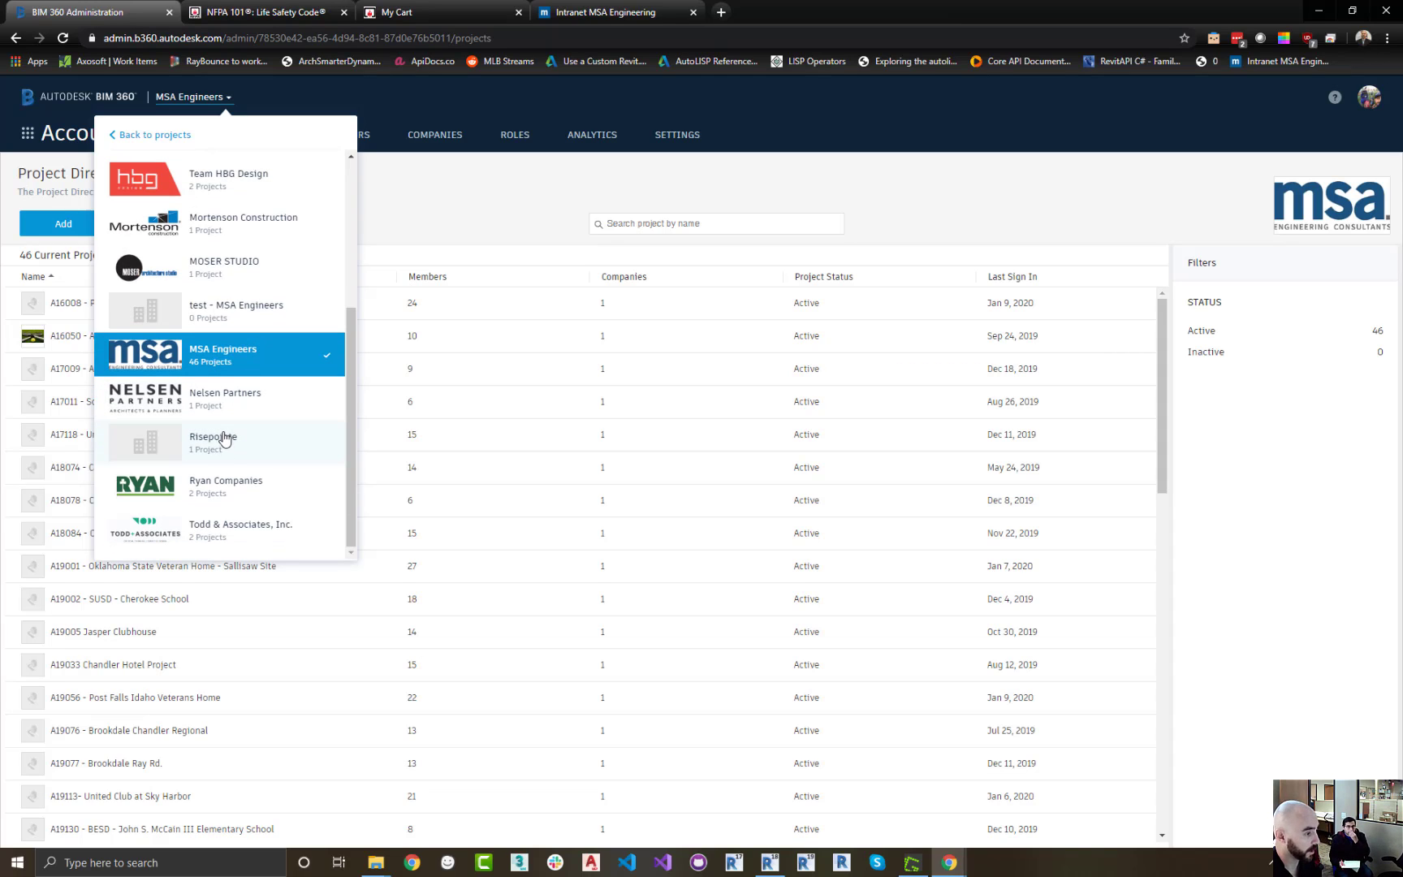
{"action": "scroll", "coordinate": [220, 440], "scroll_direction": "up", "scroll_amount": 3}
{"action": "left_click", "coordinate": [388, 173]}
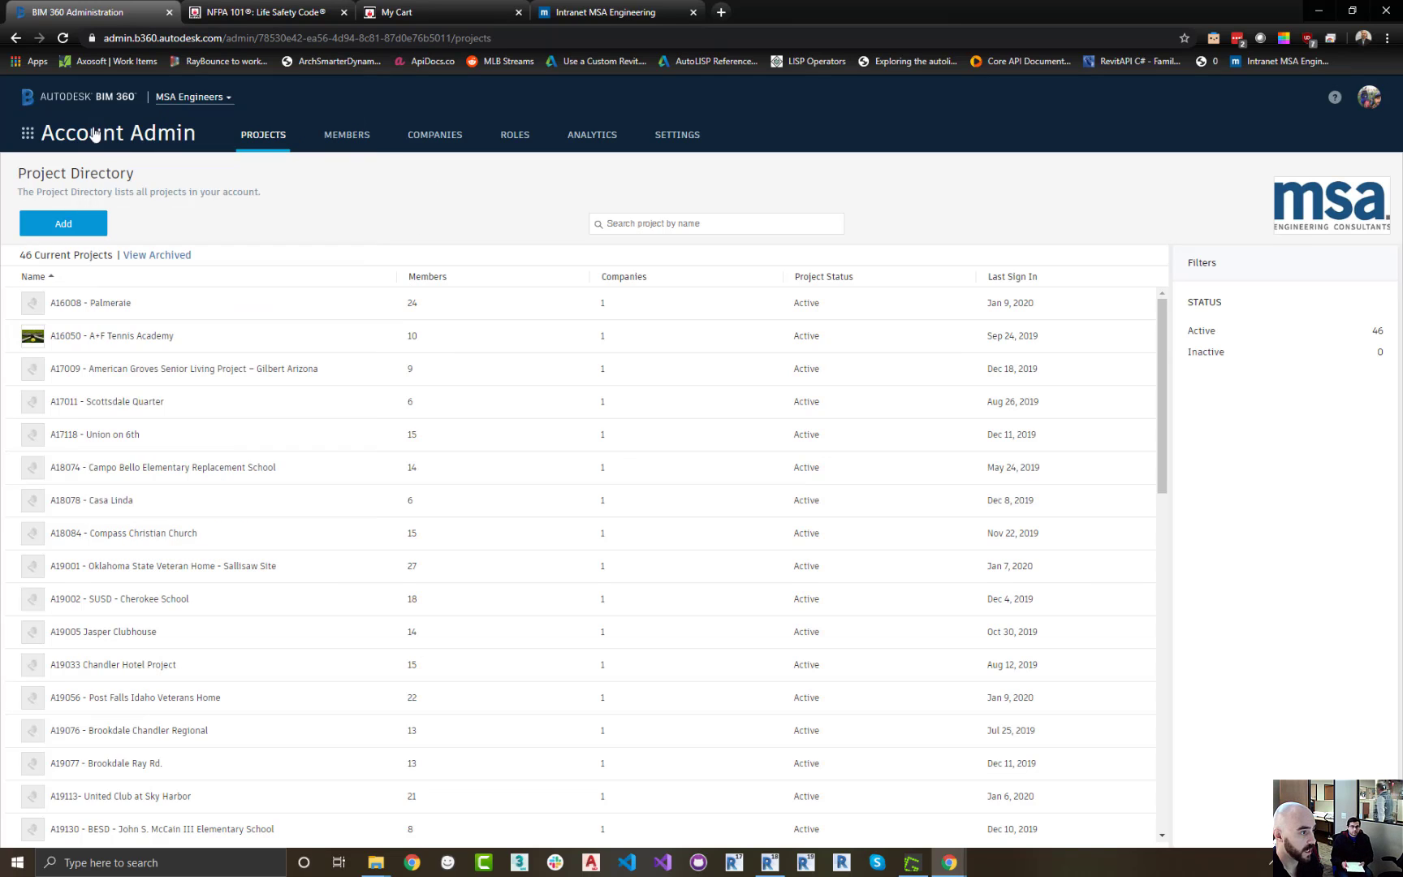
{"action": "left_click", "coordinate": [28, 133]}
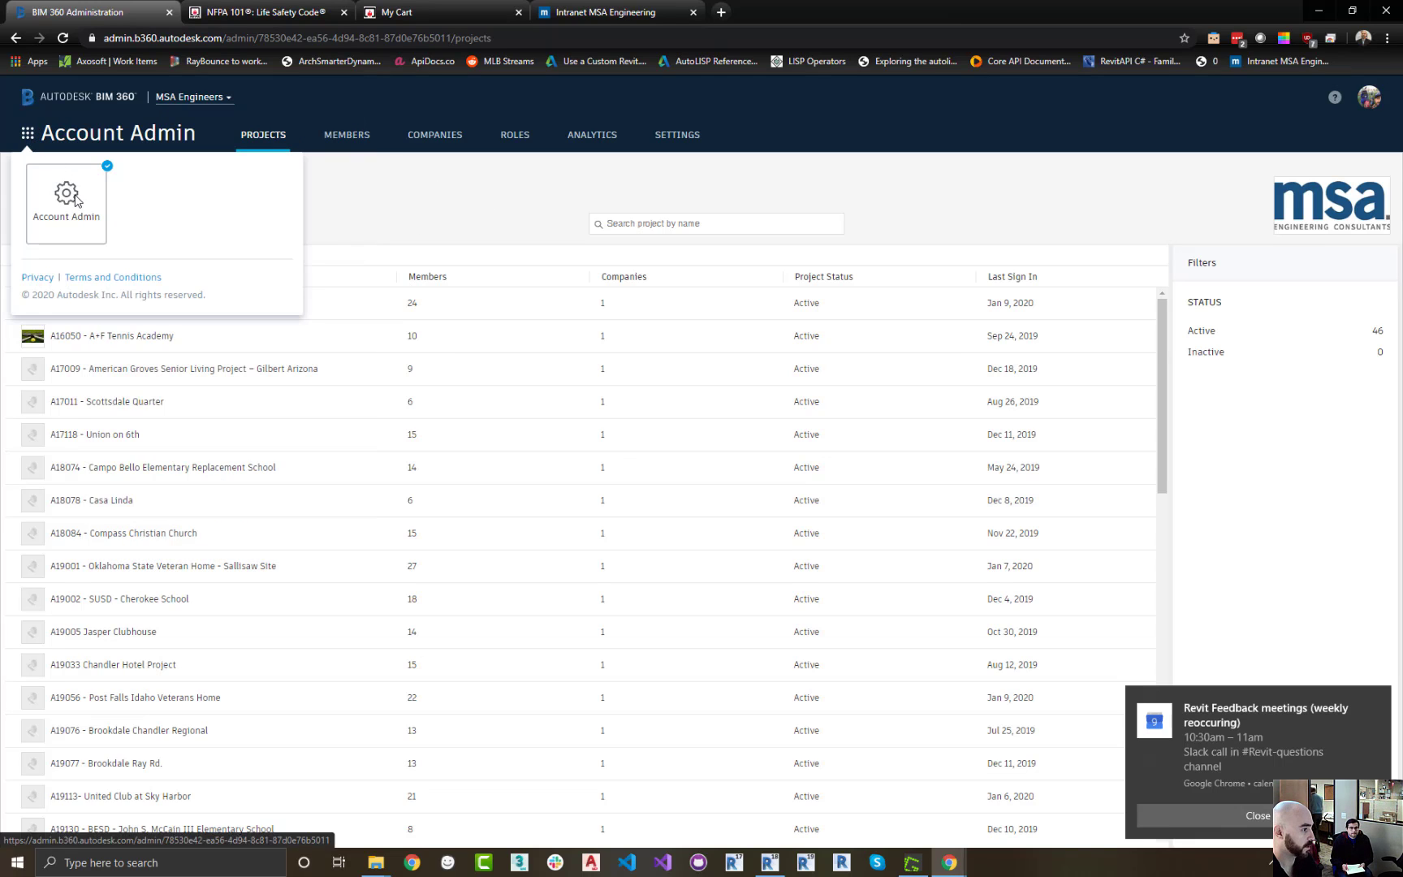
{"action": "left_click", "coordinate": [1262, 817]}
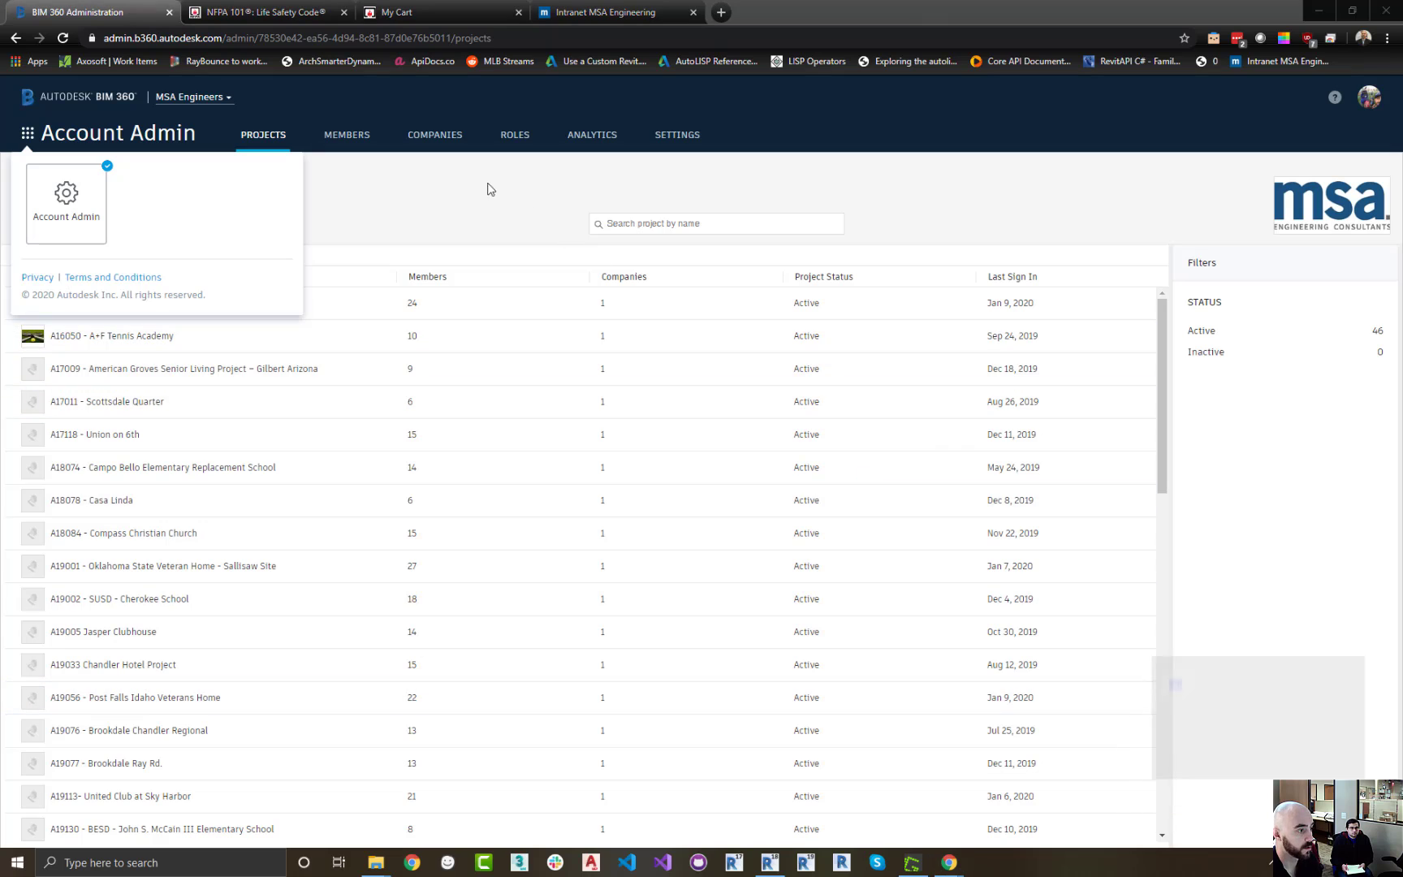
{"action": "left_click", "coordinate": [407, 192]}
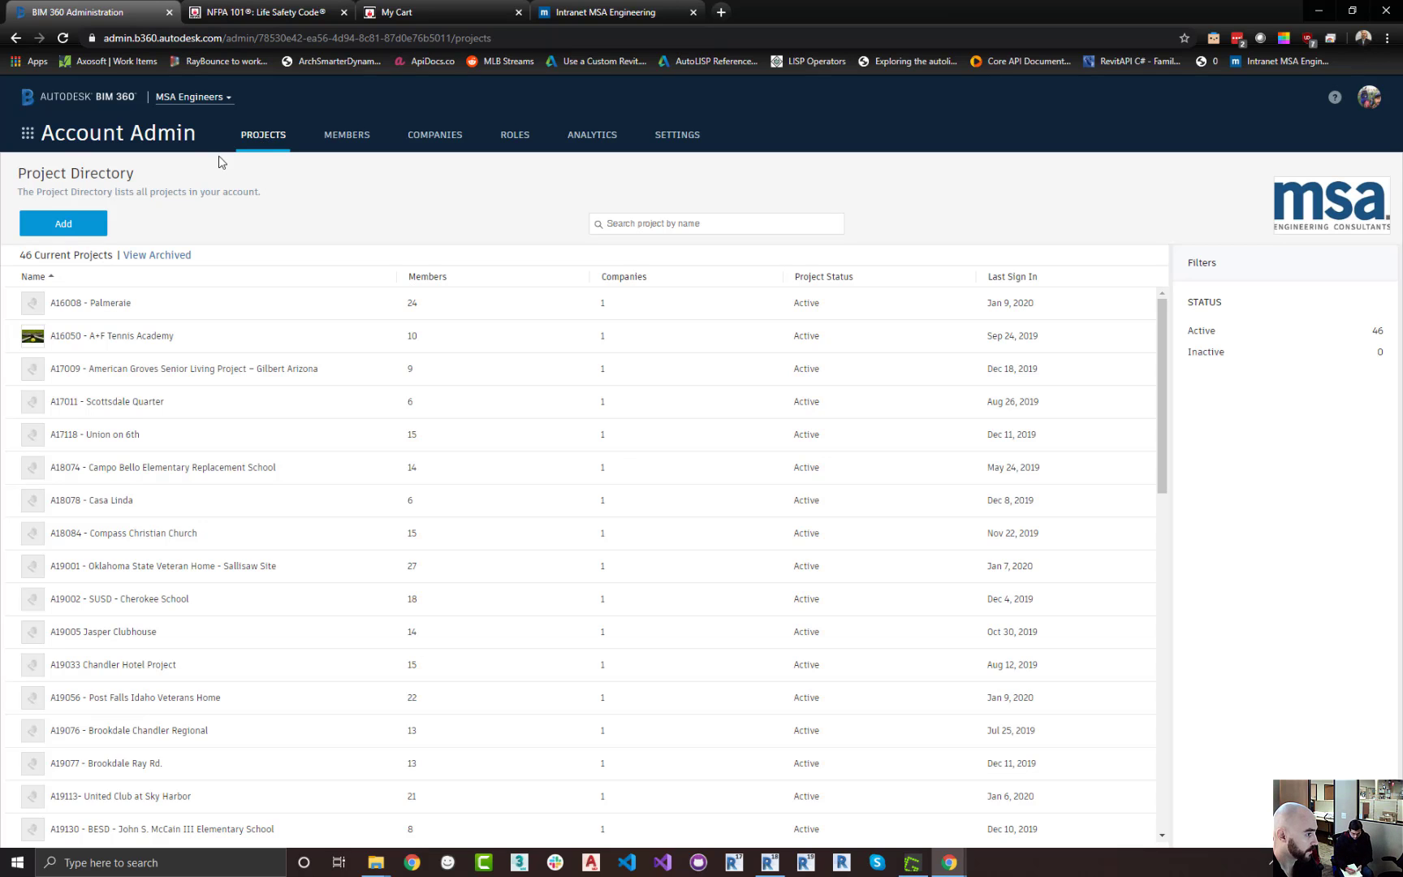
{"action": "scroll", "coordinate": [71, 382], "scroll_direction": "down", "scroll_amount": 4}
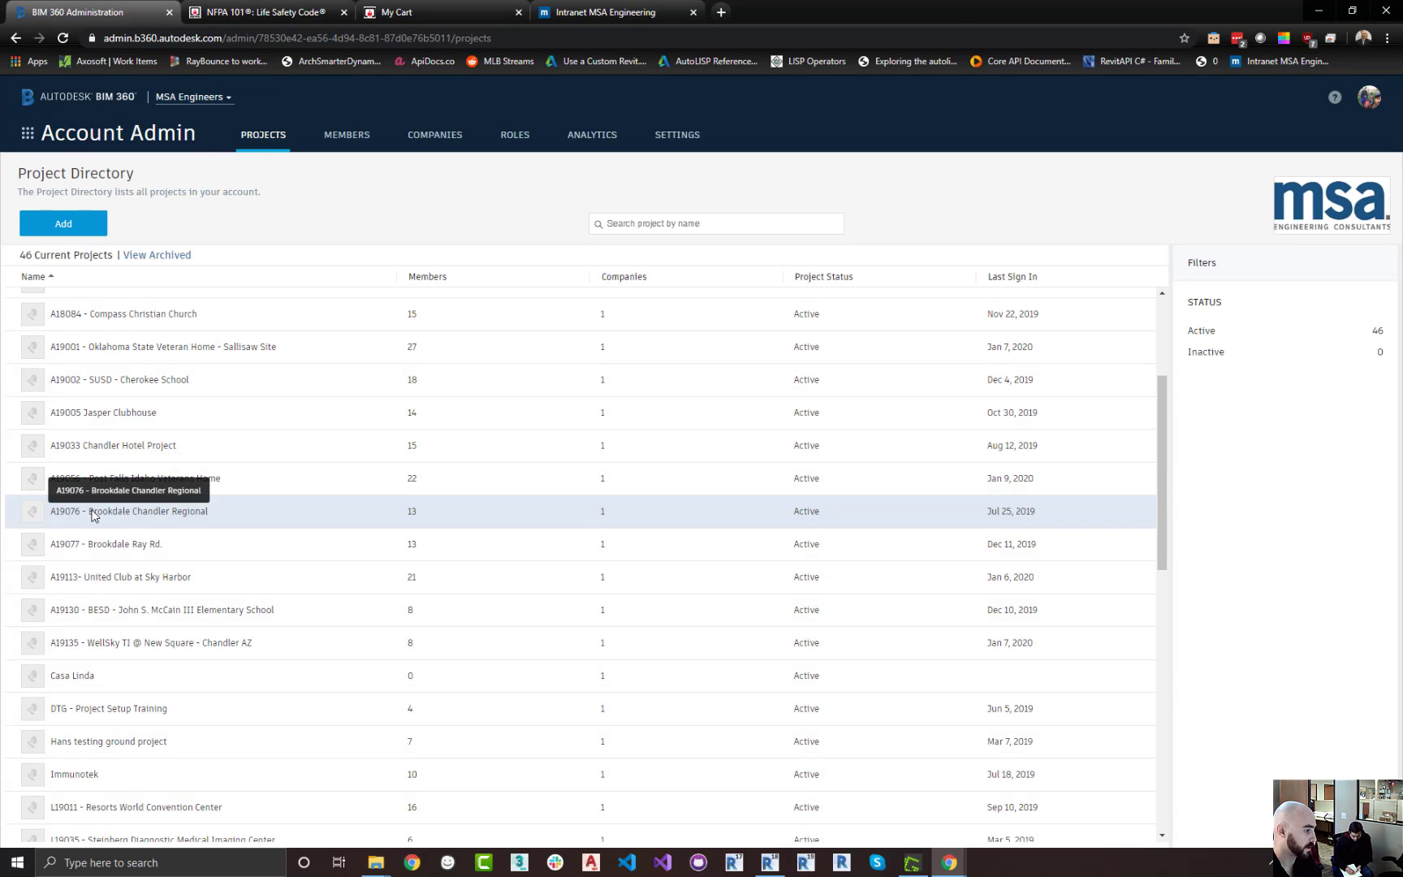
{"action": "scroll", "coordinate": [99, 507], "scroll_direction": "up", "scroll_amount": 4}
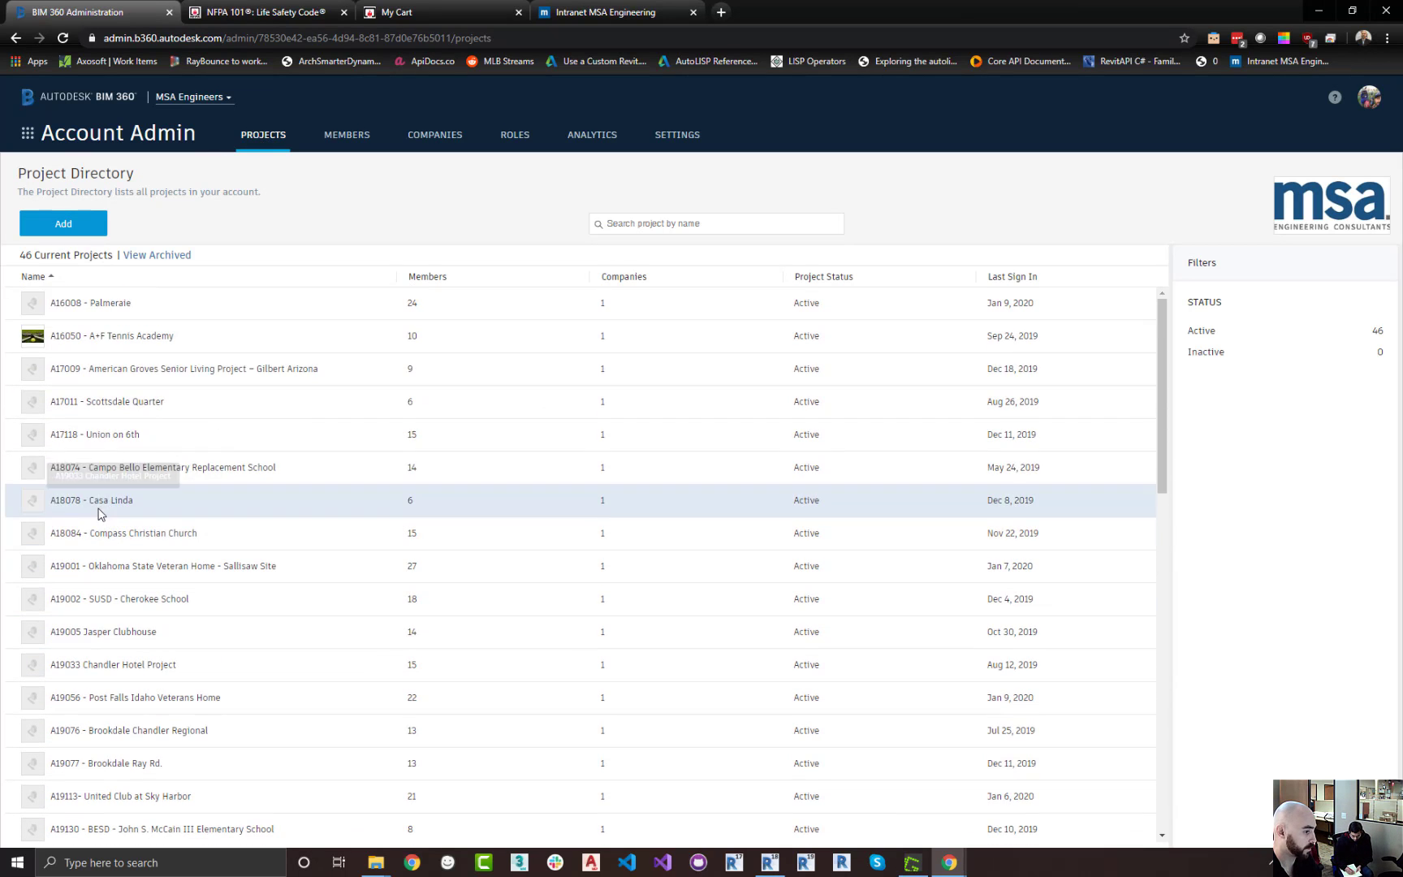
Start adding a new project and name it Jenns Bistro, correcting the spelling of Bistro
{"action": "left_click", "coordinate": [65, 224]}
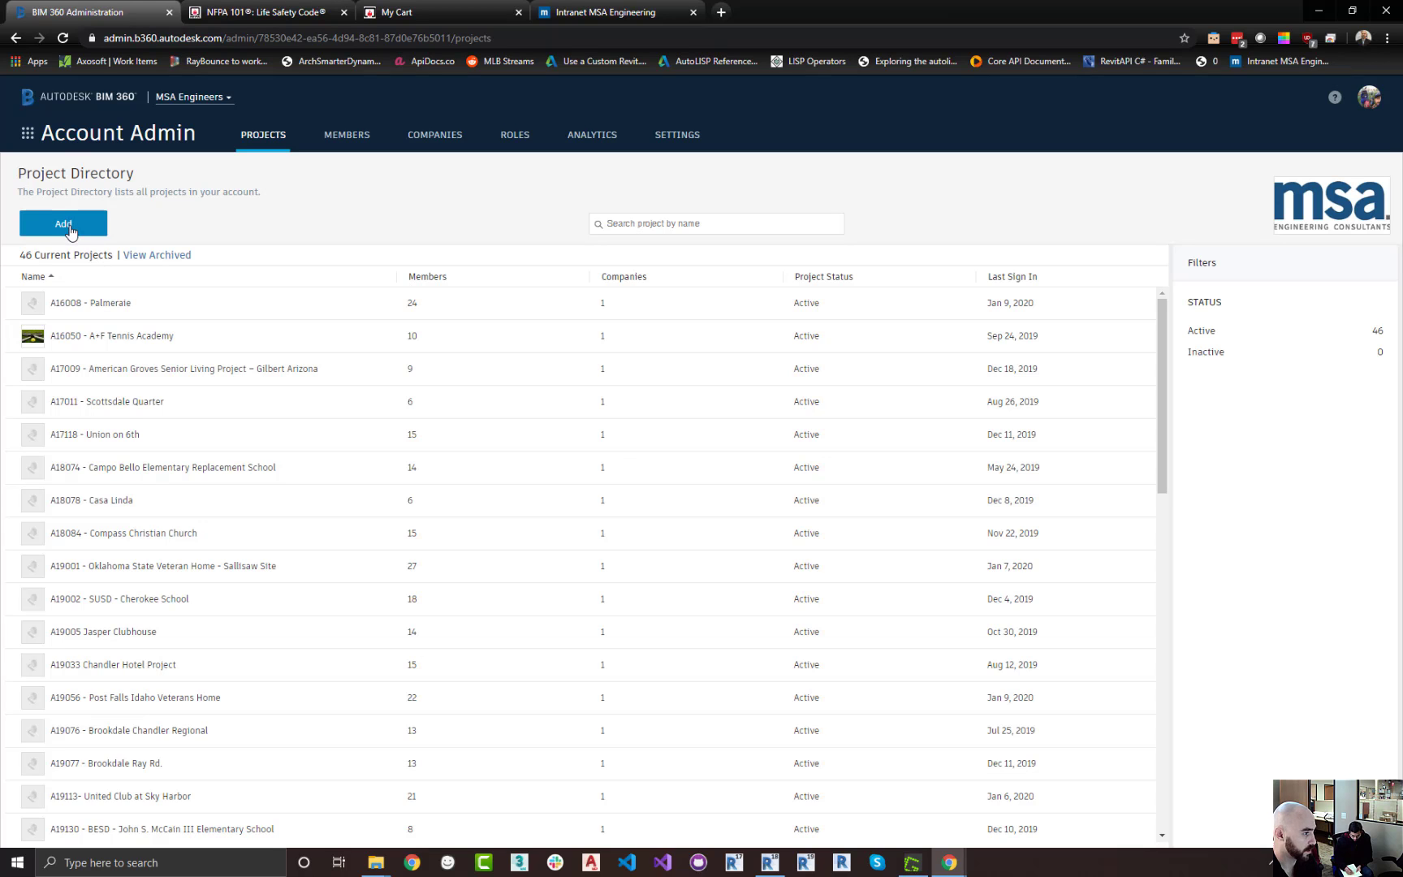
{"action": "left_click", "coordinate": [529, 288]}
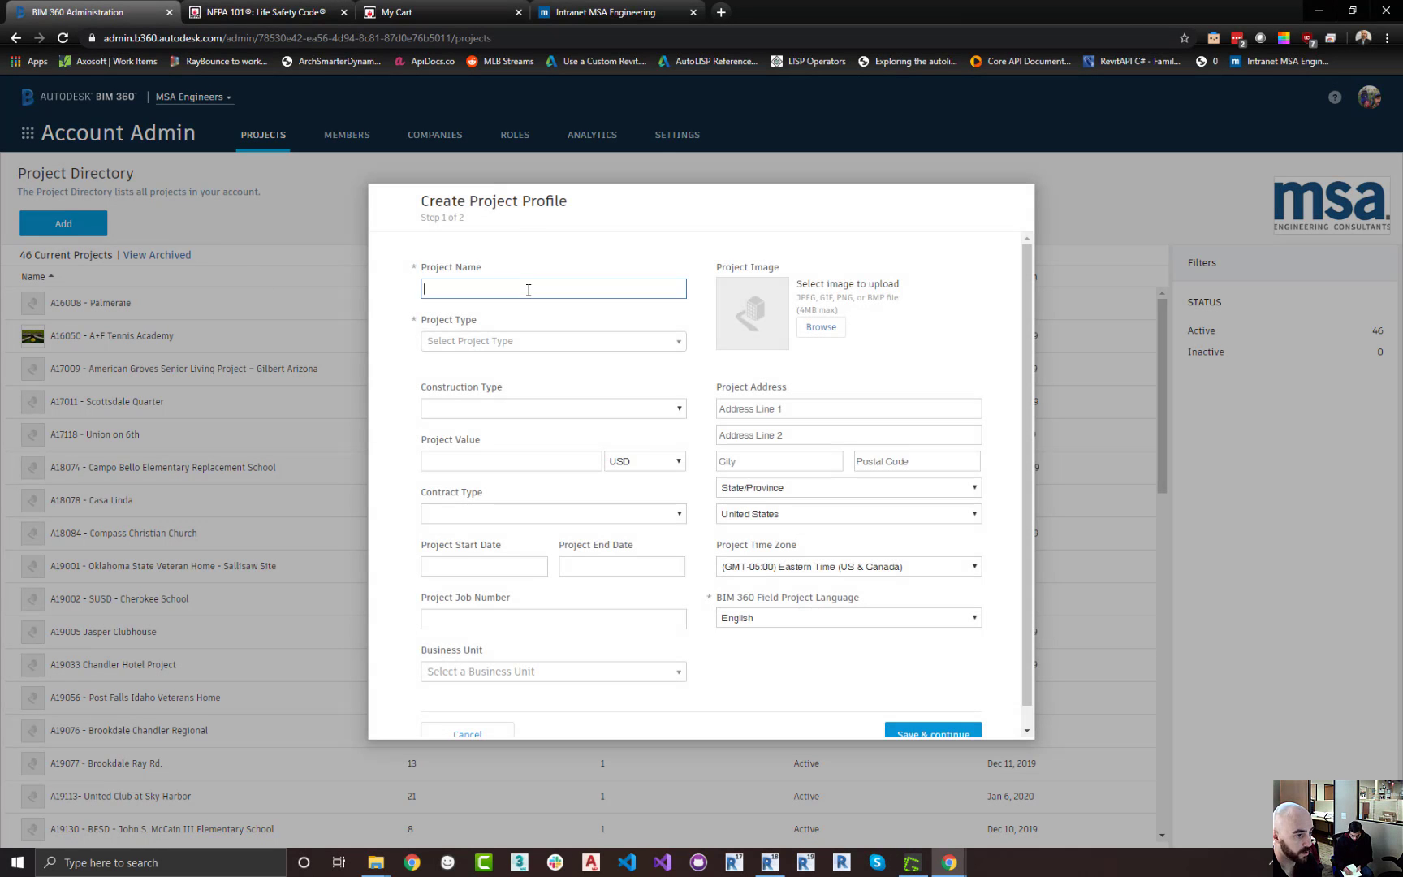
{"action": "type", "text": "Gerso"}
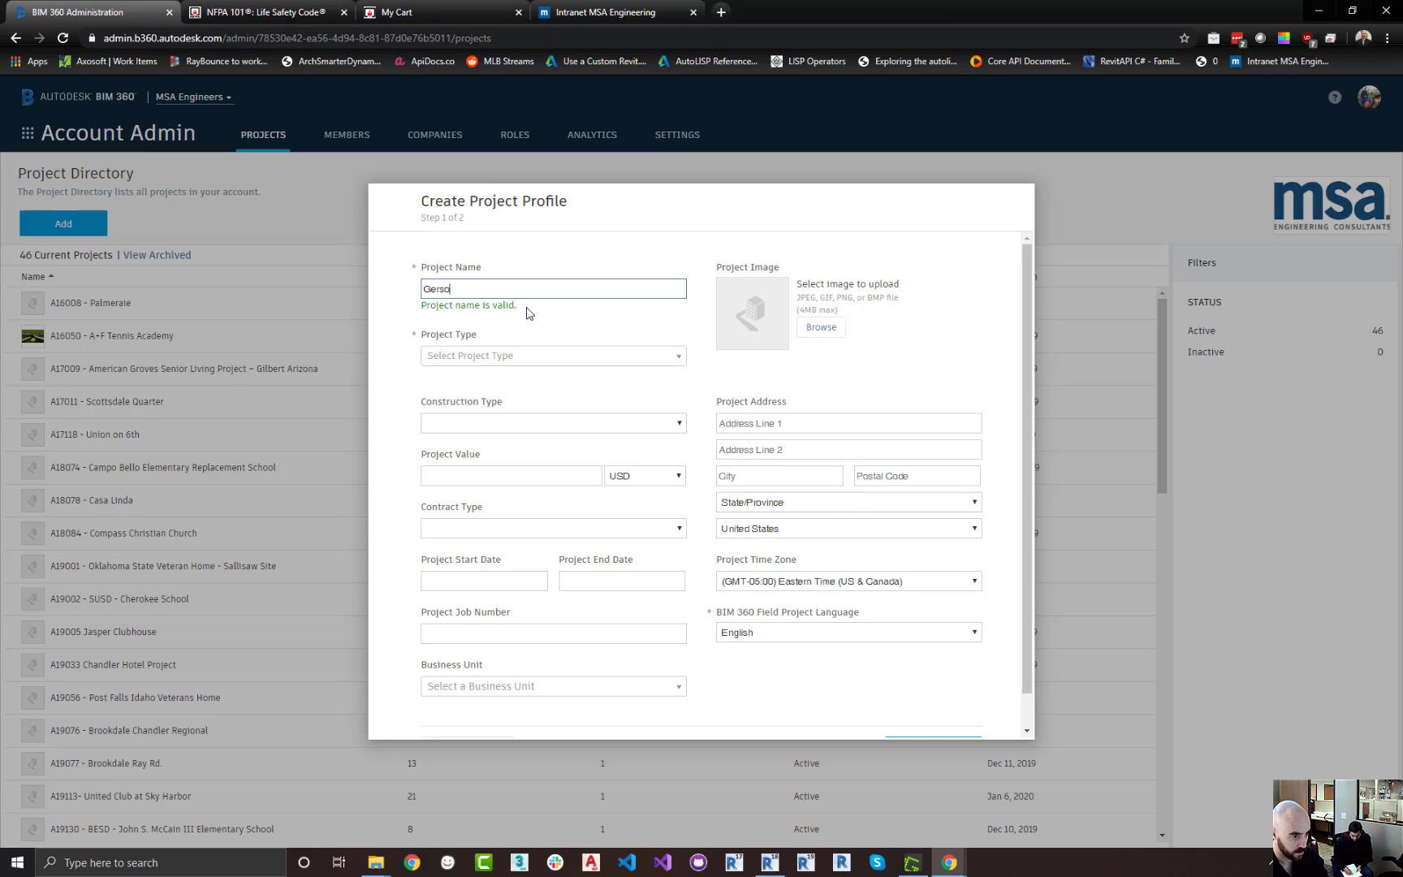
{"action": "key", "text": "BackSpace"}
{"action": "key", "text": "BackSpace"}
{"action": "key", "text": "BackSpace"}
{"action": "key", "text": "BackSpace"}
{"action": "key", "text": "BackSpace"}
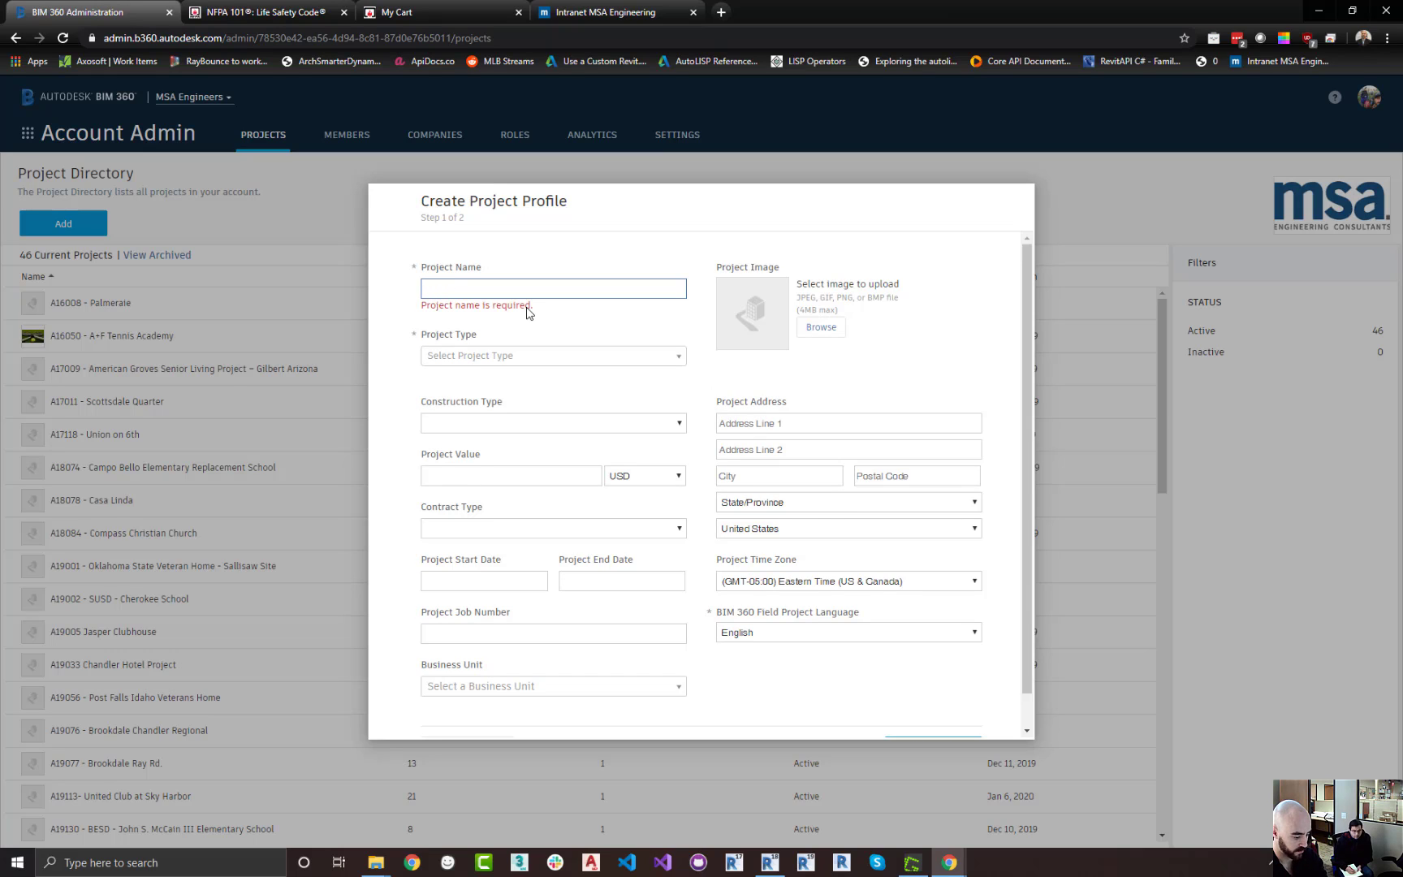
{"action": "type", "text": "Jenns Biestro"}
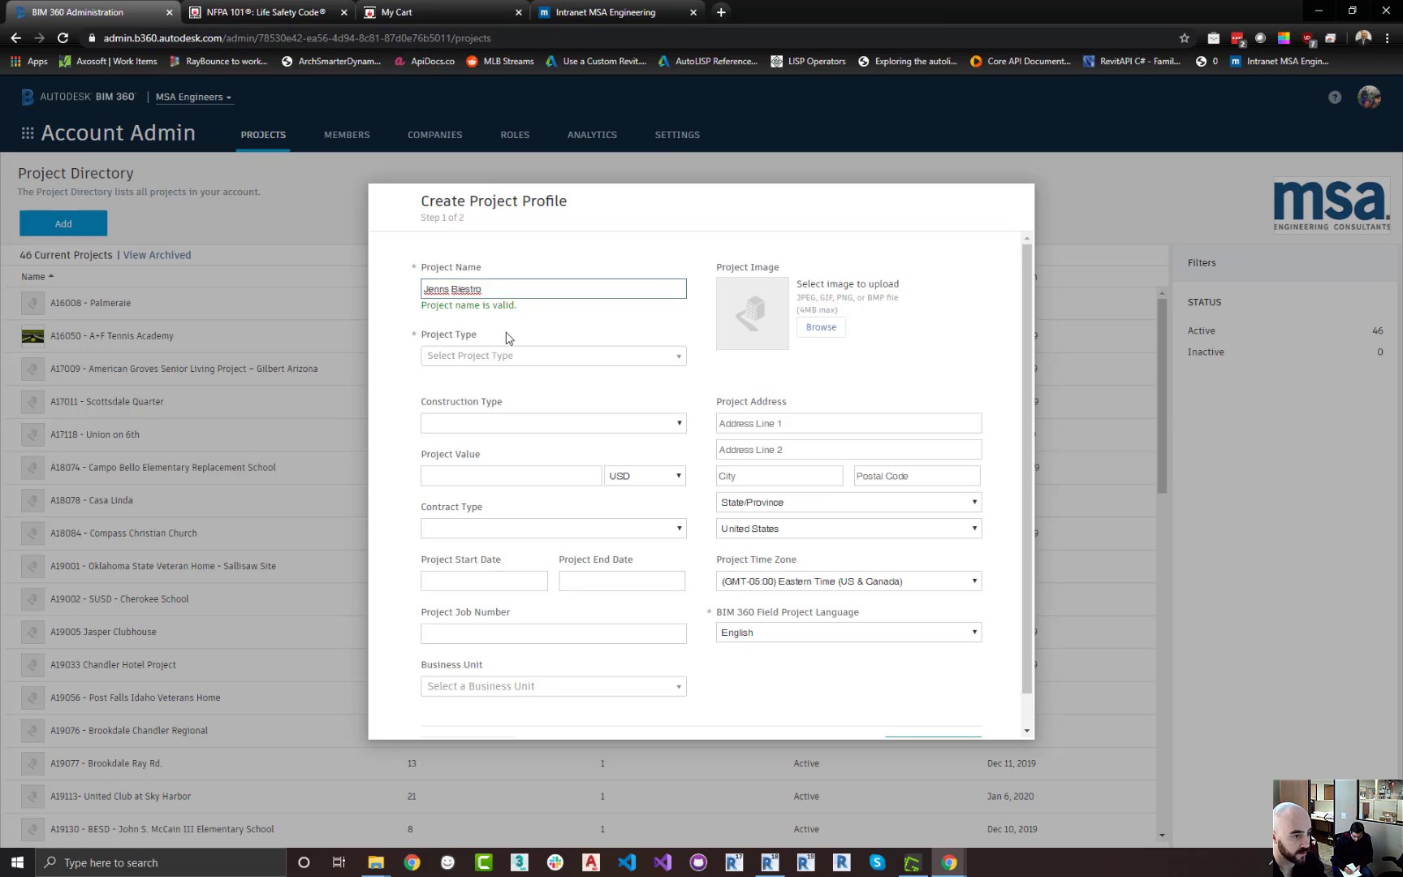
{"action": "right_click", "coordinate": [468, 289]}
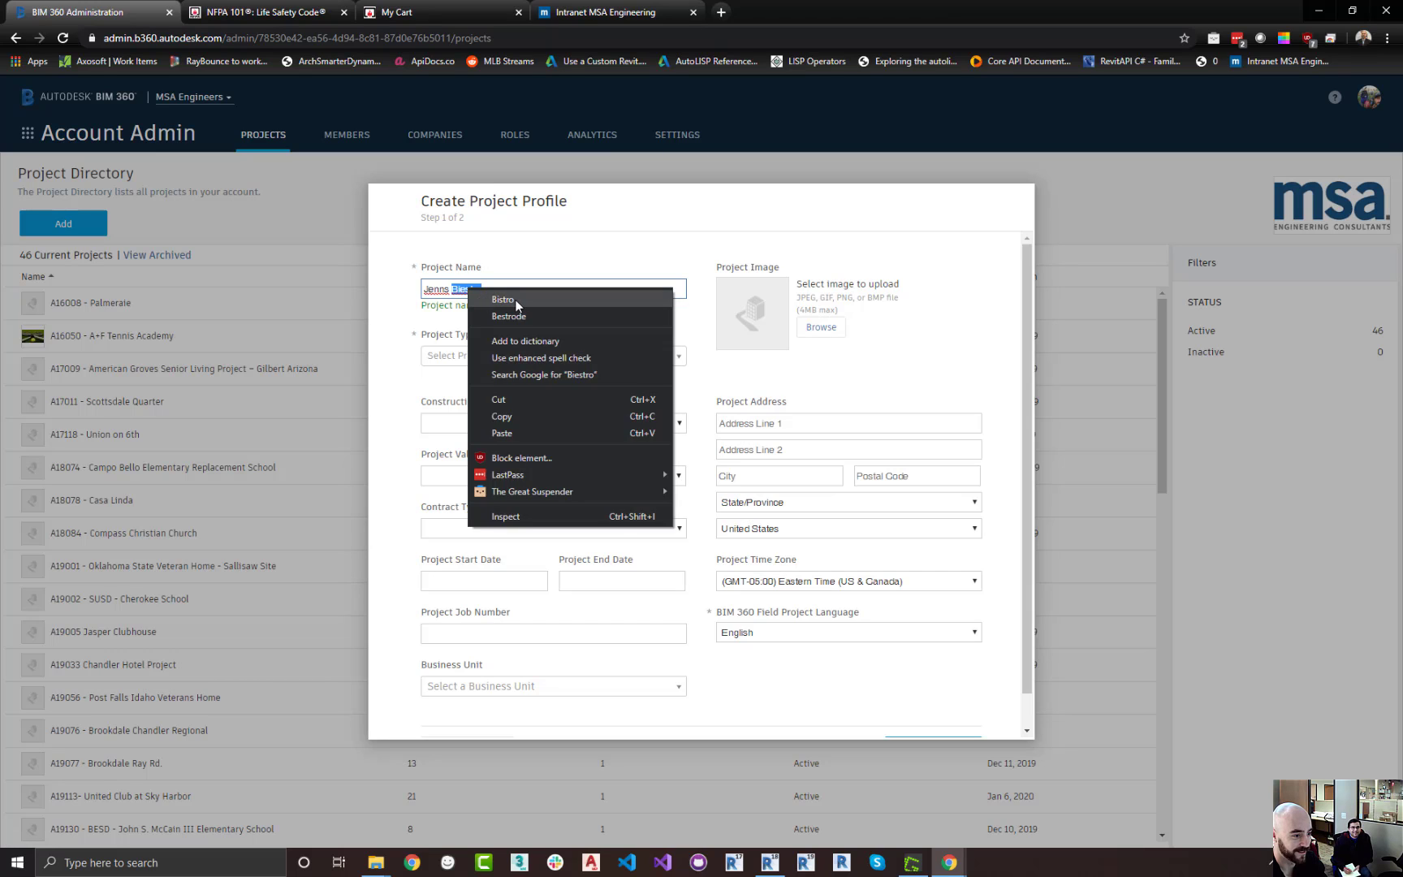
{"action": "left_click", "coordinate": [515, 301]}
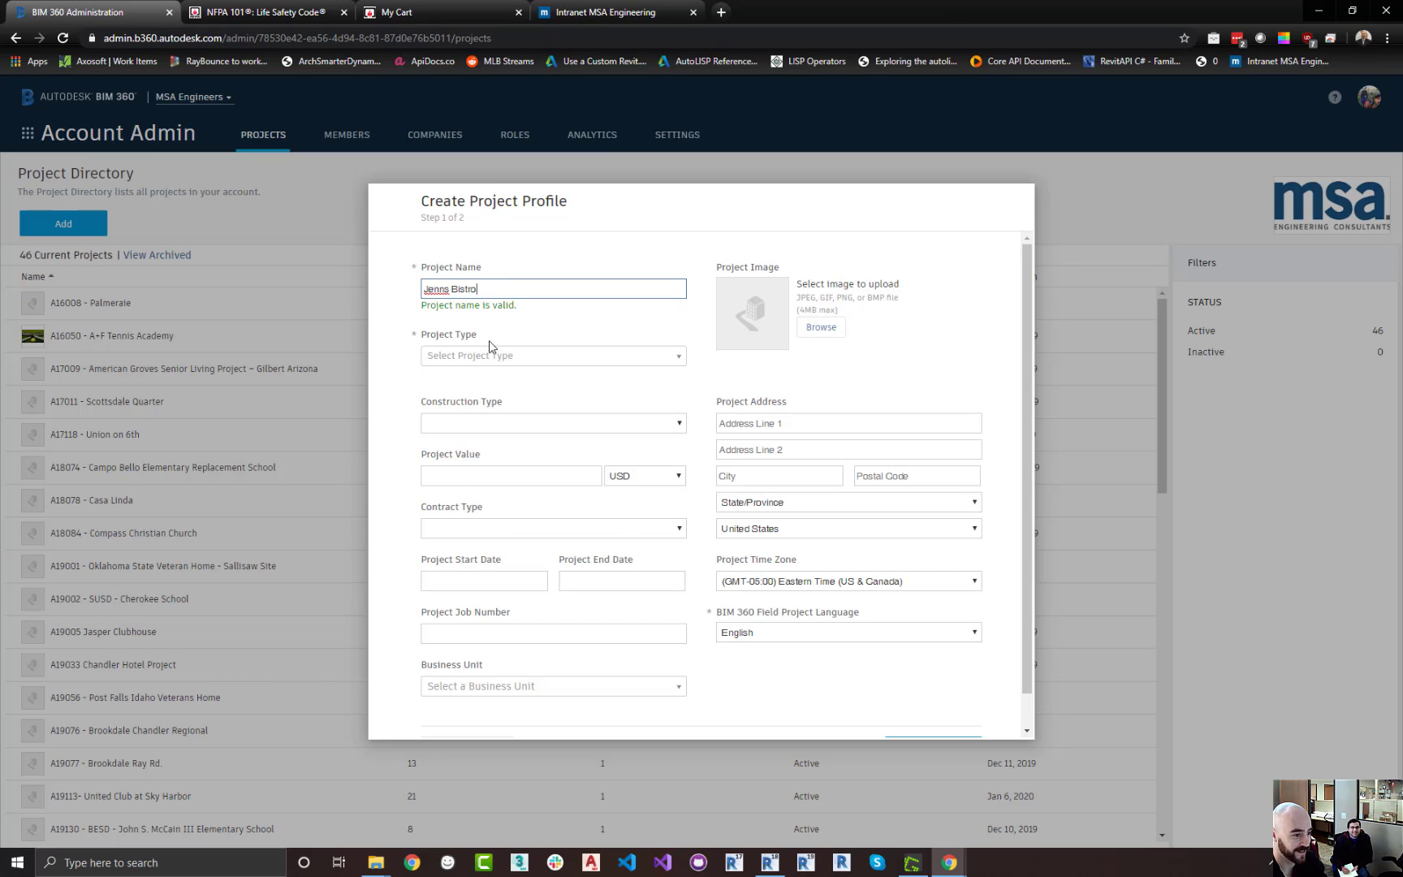
Prefix the project name with L00000 - so it reads L00000 - Jenns Bistro
{"action": "left_click", "coordinate": [678, 364]}
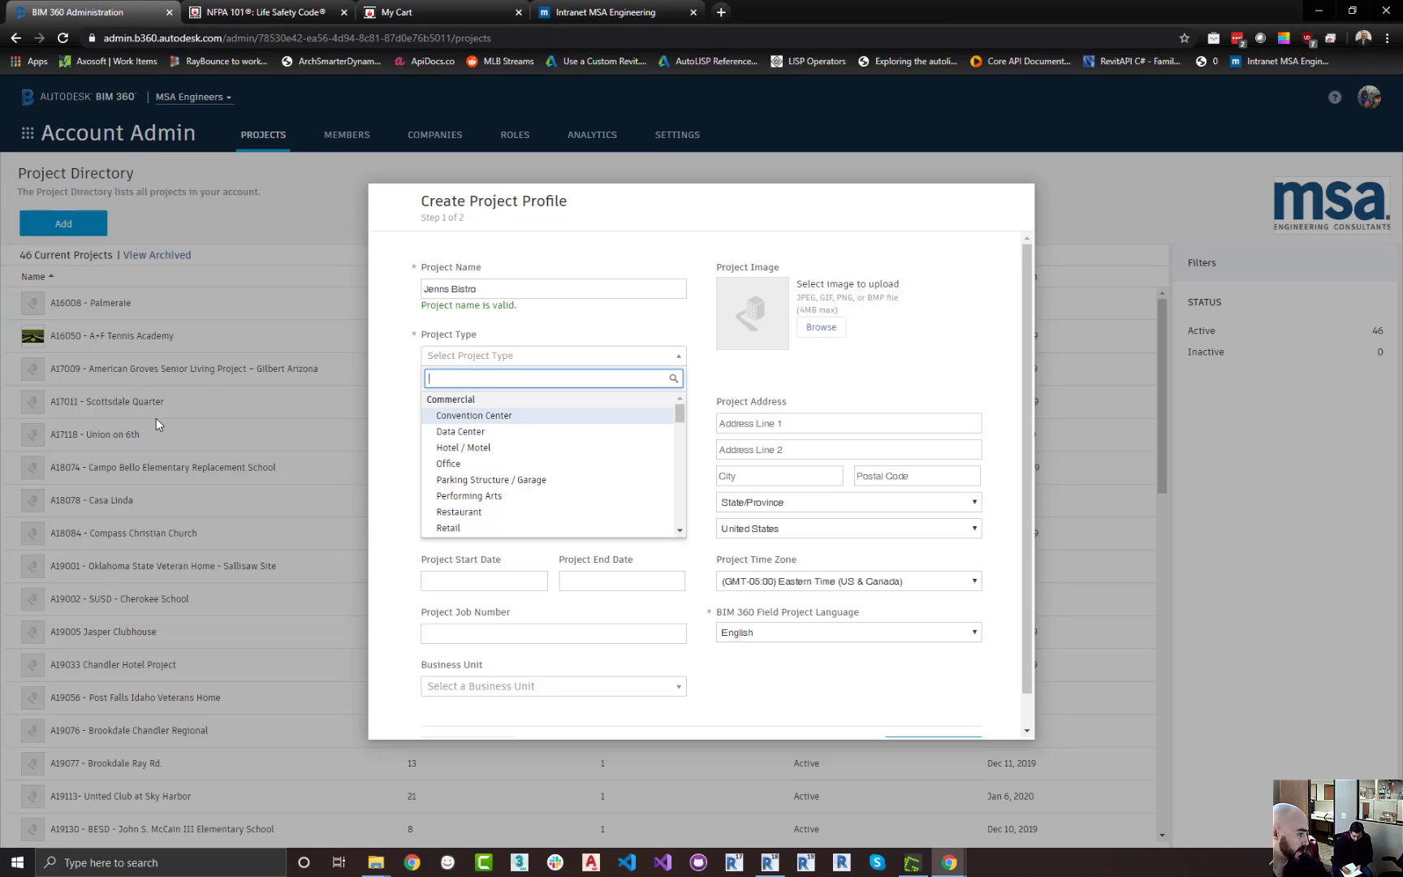
{"action": "left_click", "coordinate": [427, 290]}
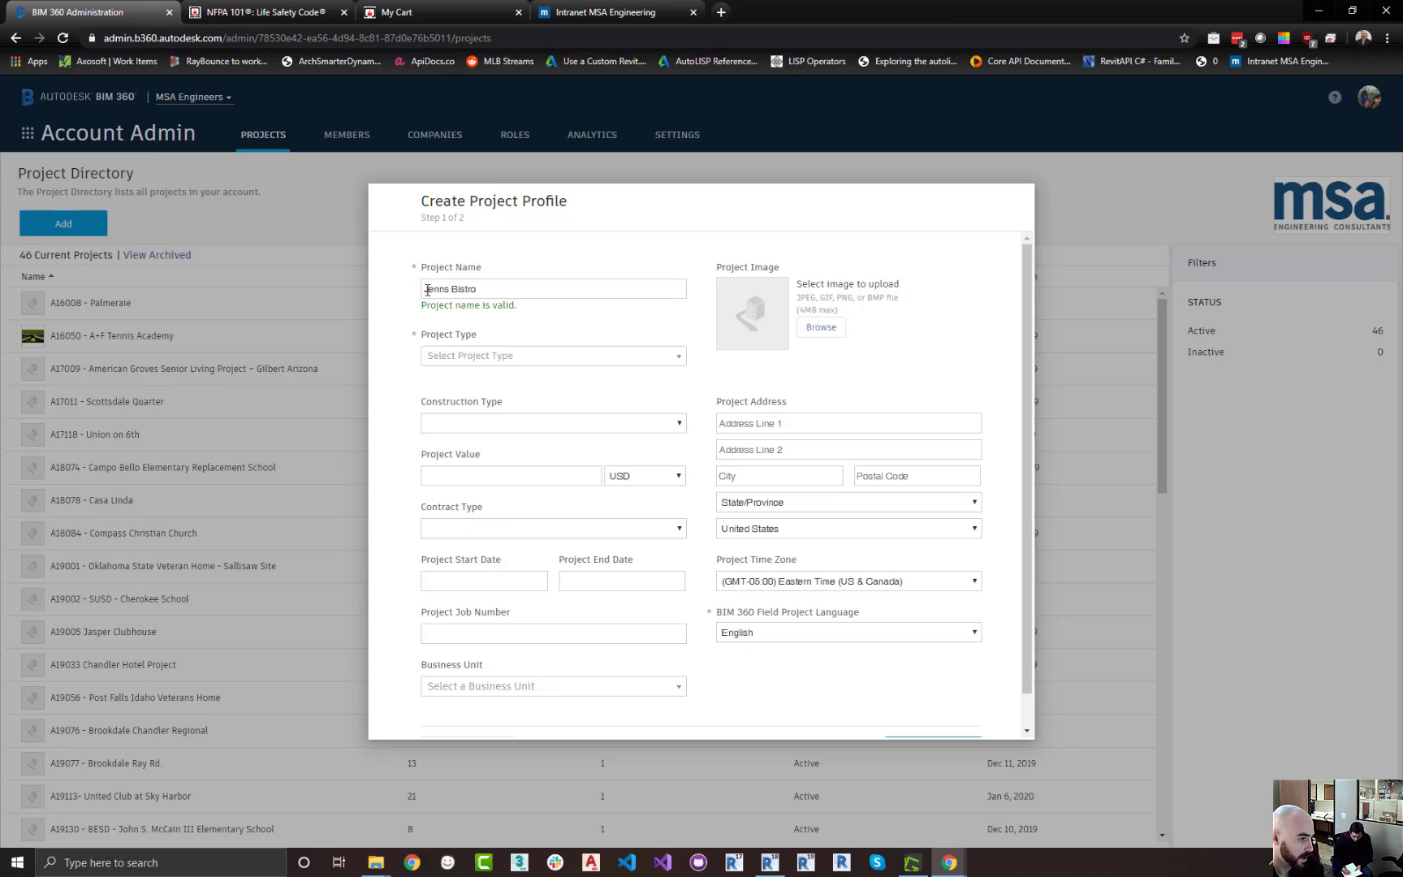
{"action": "left_click", "coordinate": [425, 289]}
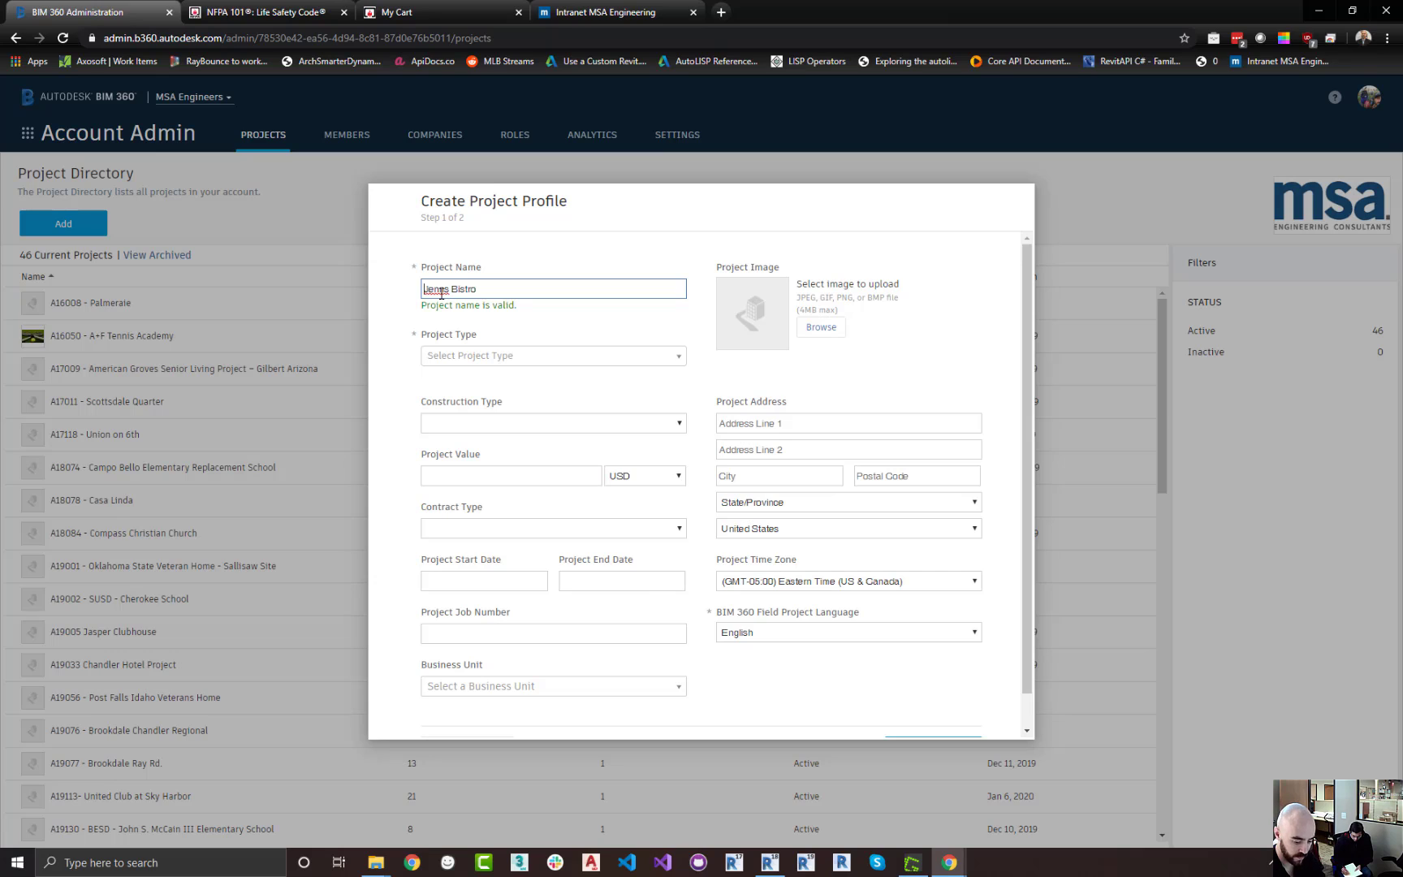
{"action": "type", "text": "L00800 -"}
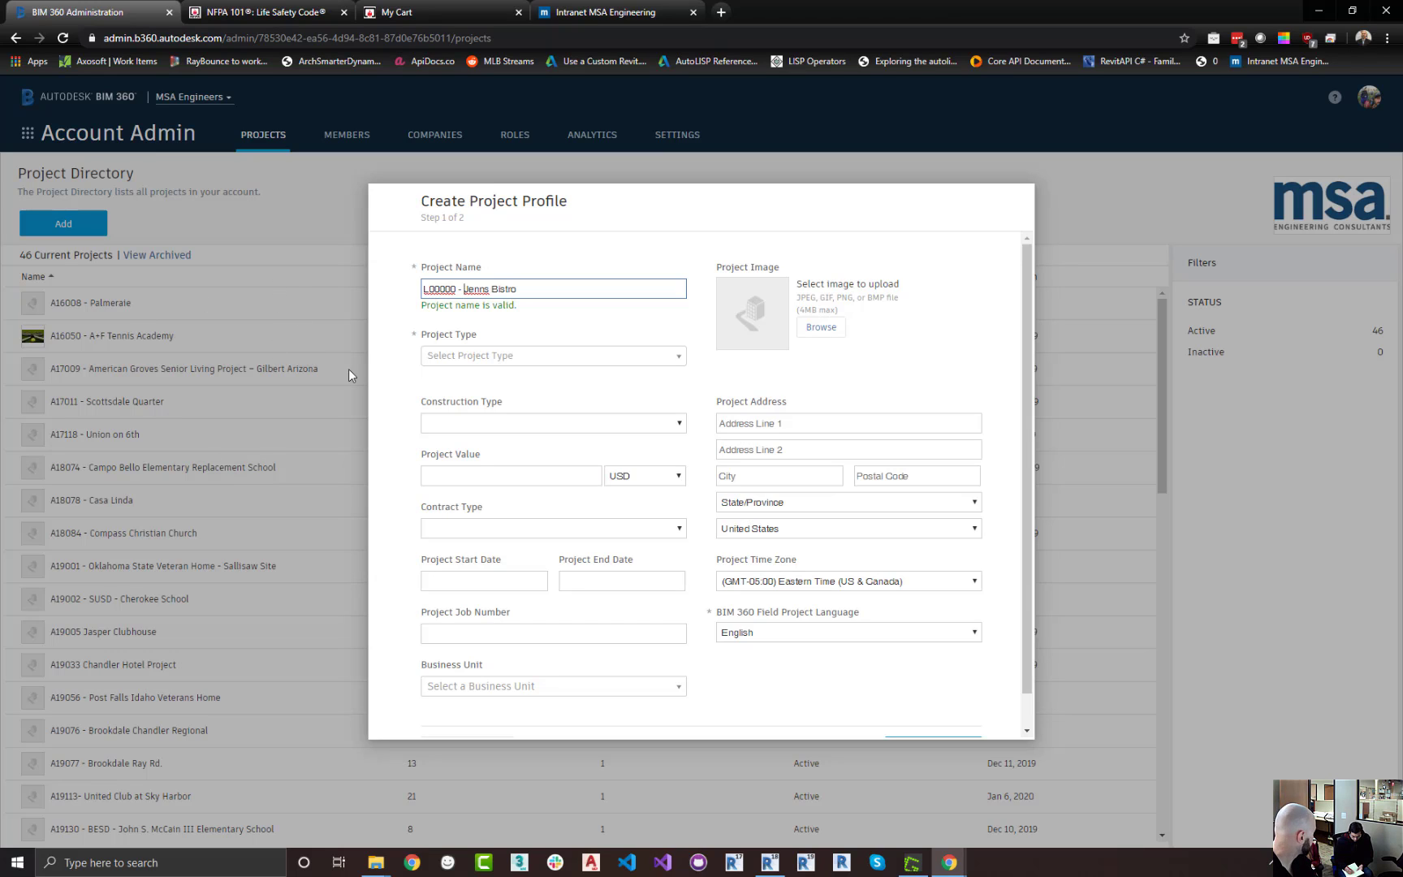
Set the project type to Restaurant and the construction type to New Construction
{"action": "left_click", "coordinate": [645, 360]}
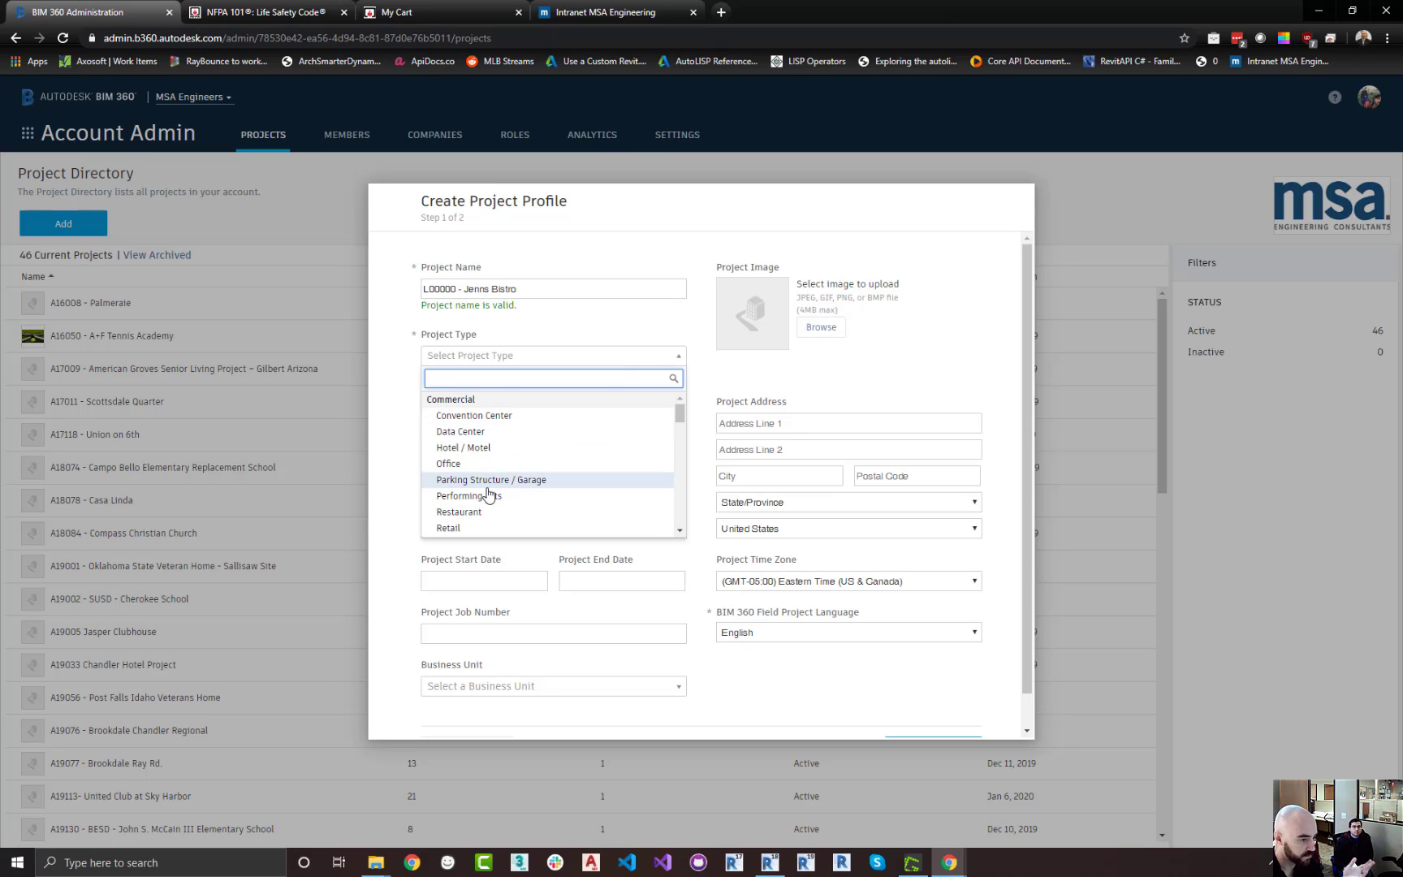
{"action": "scroll", "coordinate": [491, 467], "scroll_direction": "down", "scroll_amount": 1}
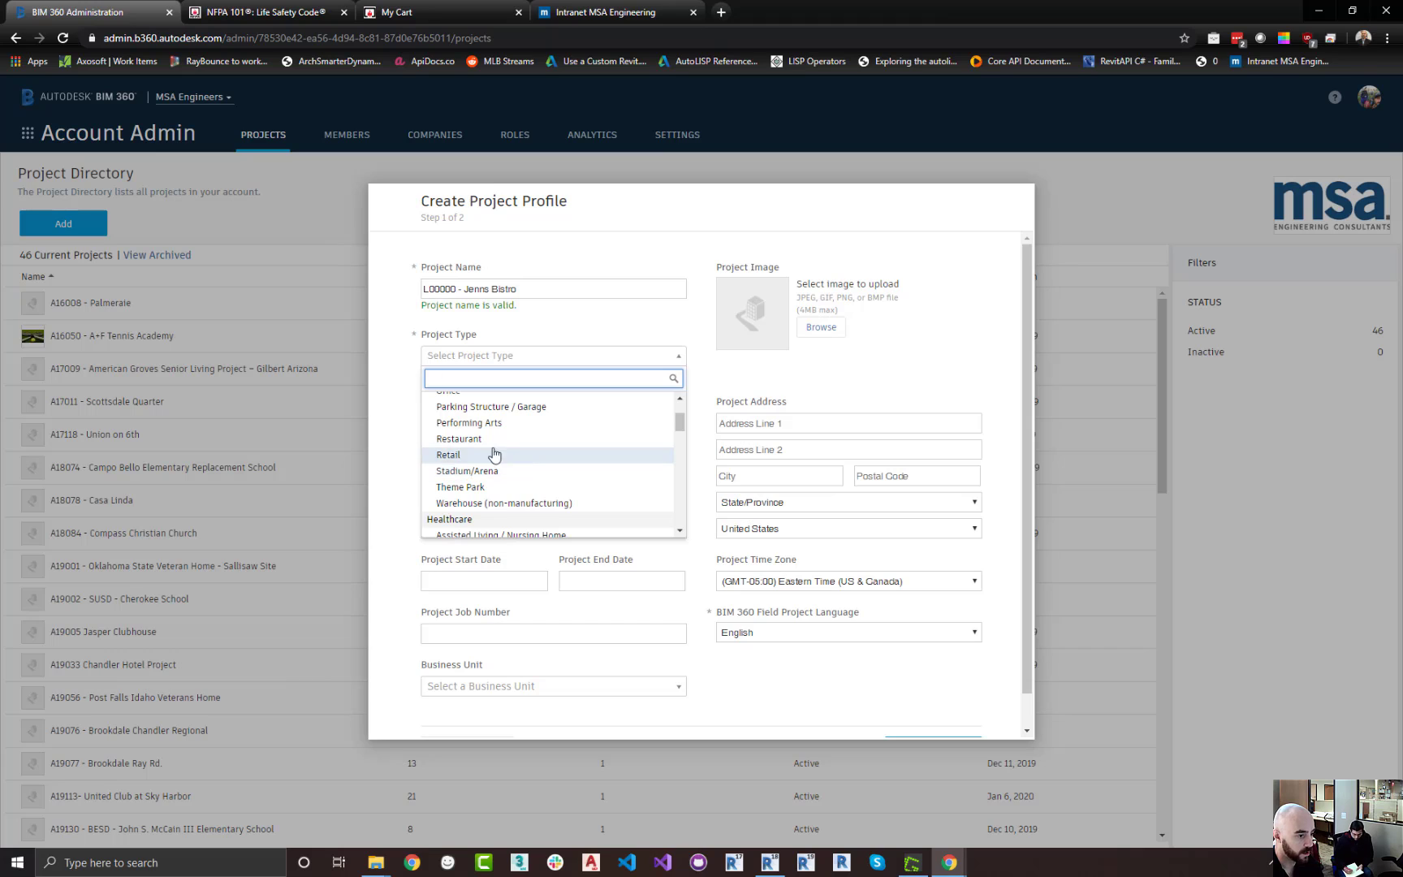
{"action": "left_click", "coordinate": [490, 439]}
{"action": "left_click", "coordinate": [662, 433]}
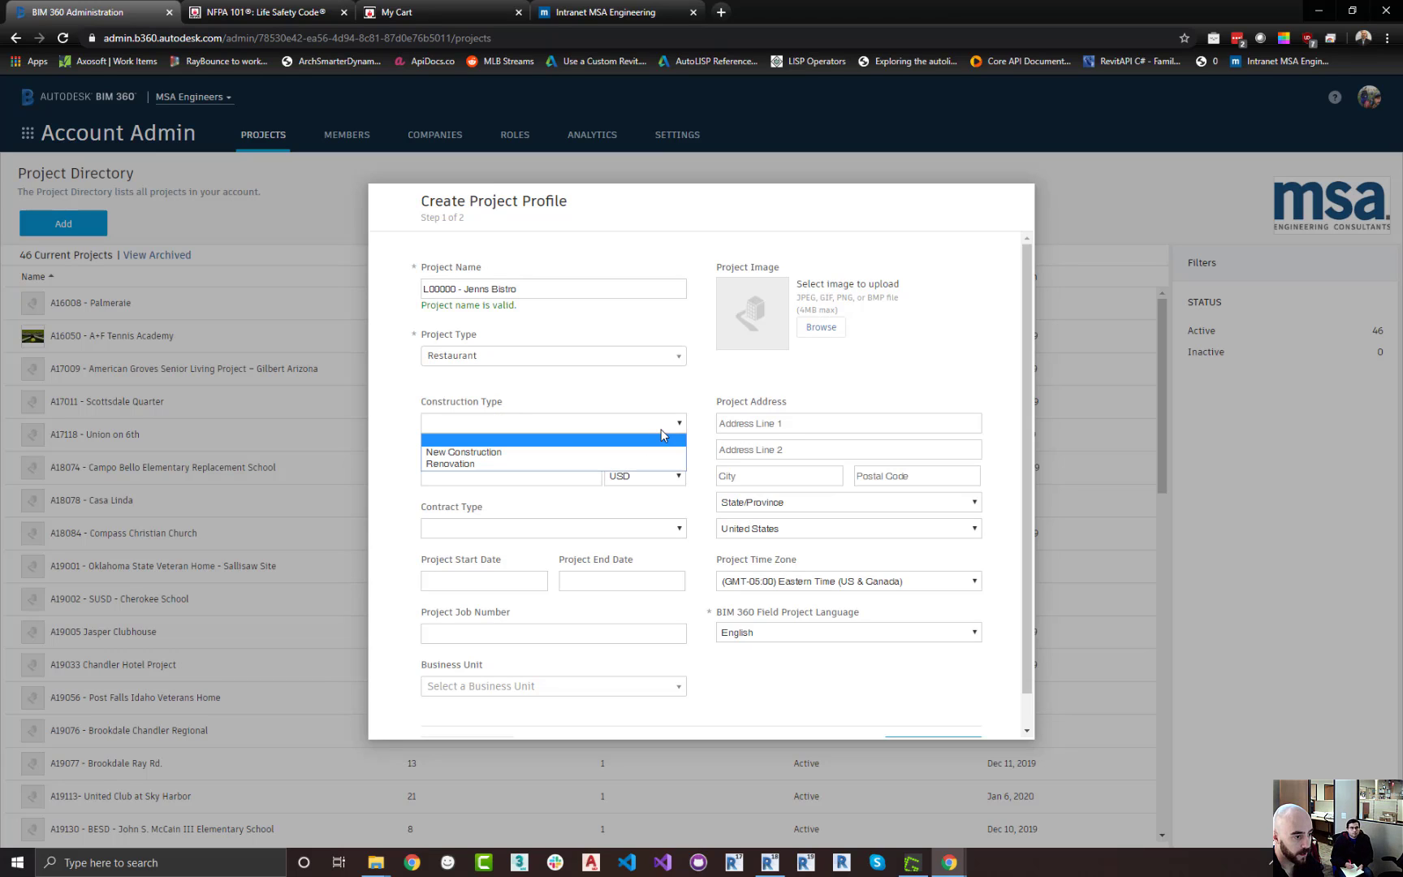
{"action": "left_click", "coordinate": [471, 454]}
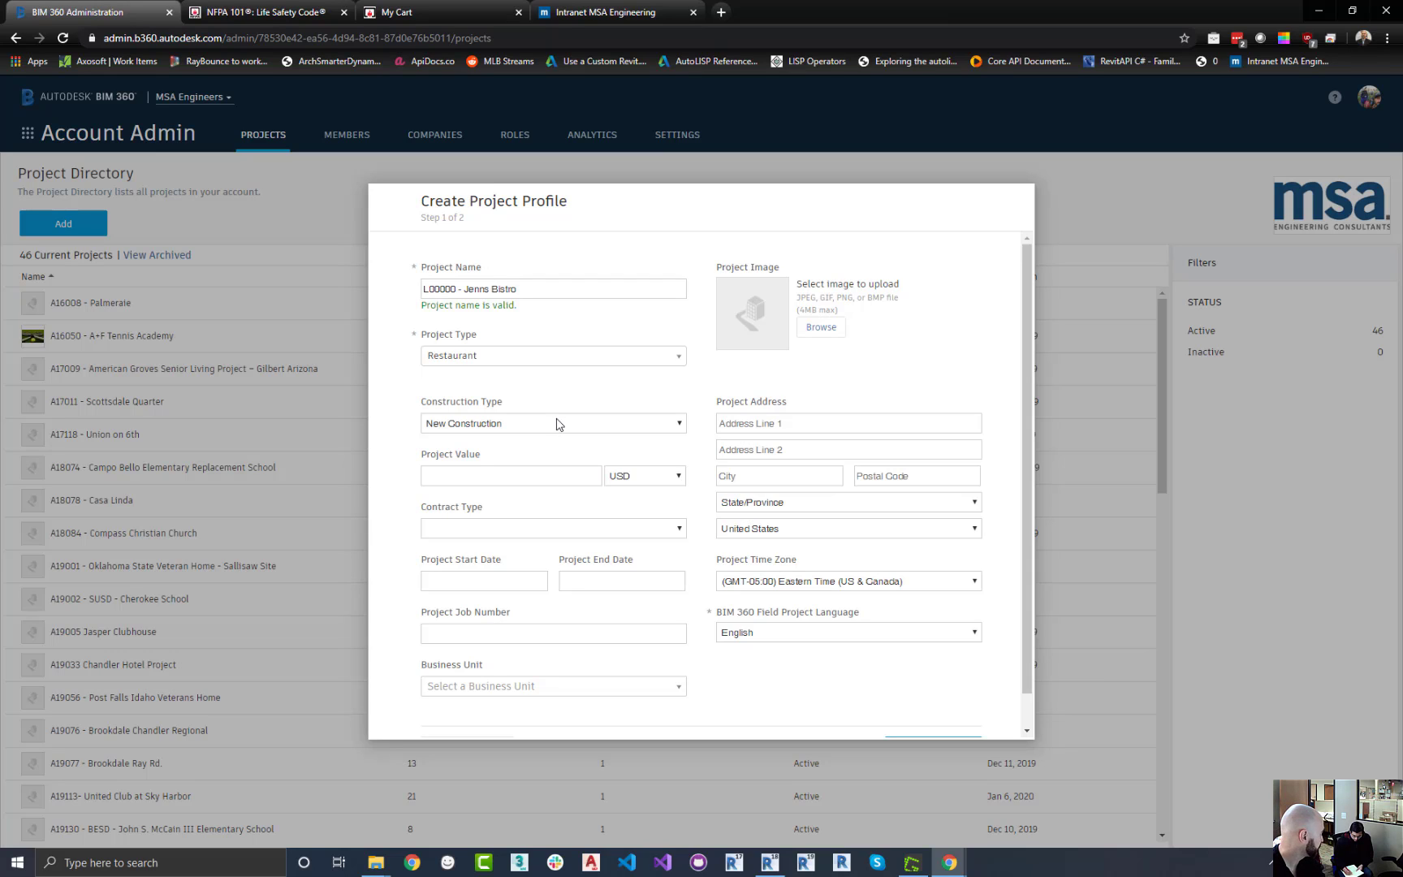
Enter L00000 as the project job number
{"action": "left_click", "coordinate": [554, 475]}
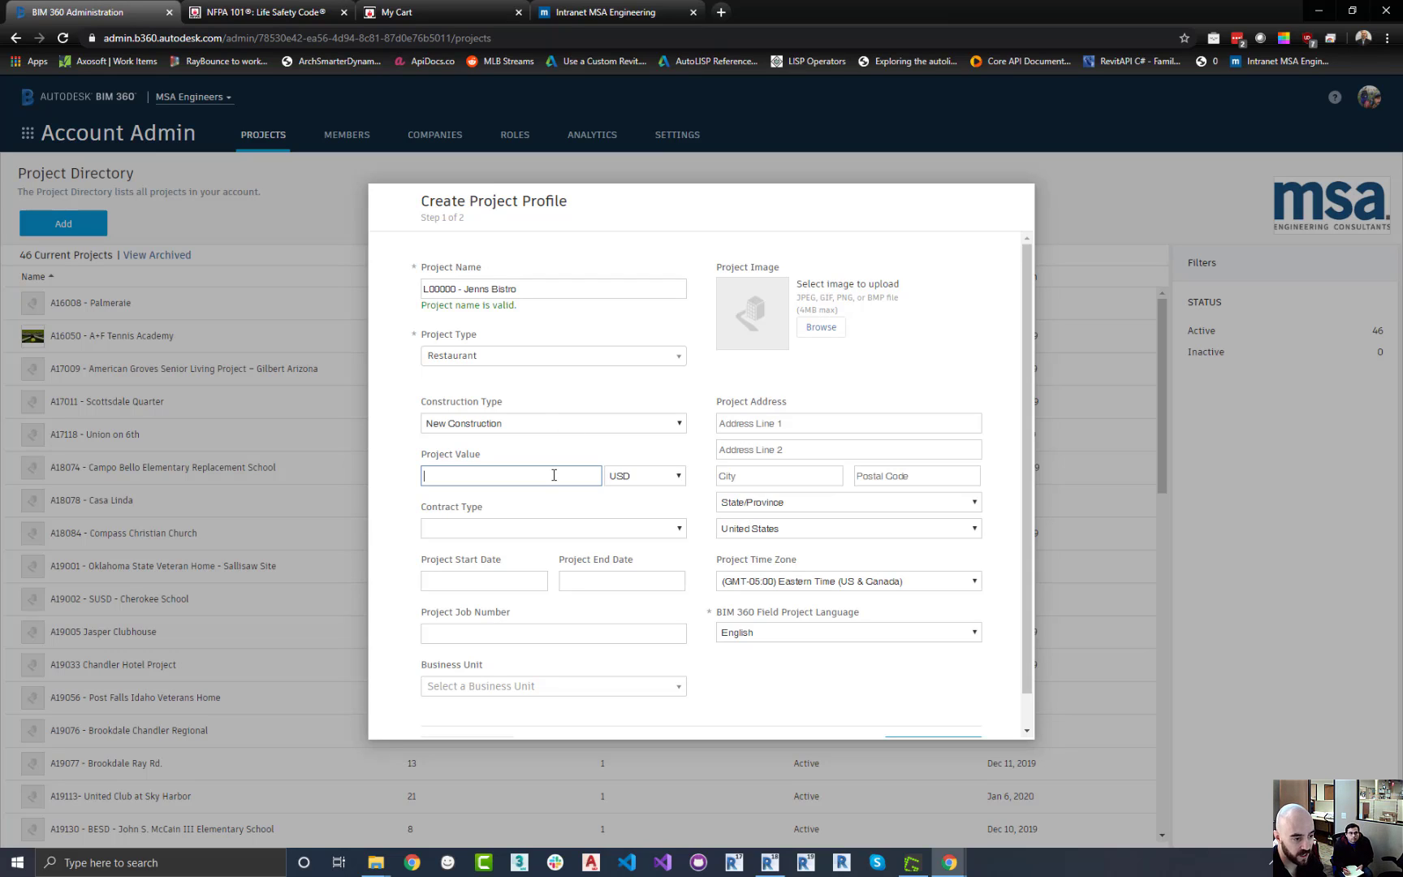
{"action": "left_click", "coordinate": [626, 530]}
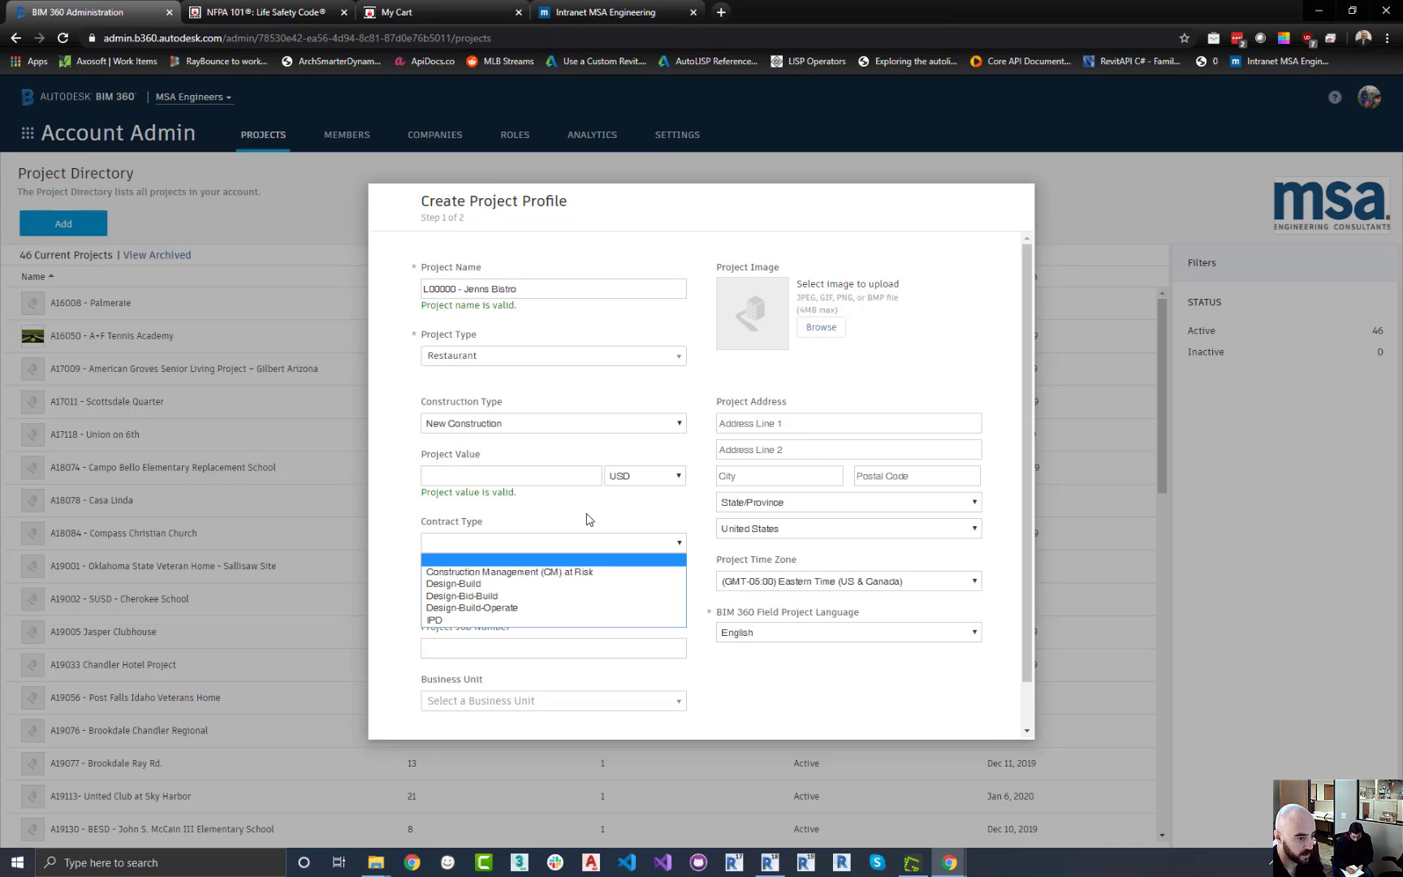
{"action": "left_click", "coordinate": [589, 518]}
{"action": "scroll", "coordinate": [552, 568], "scroll_direction": "down", "scroll_amount": 1}
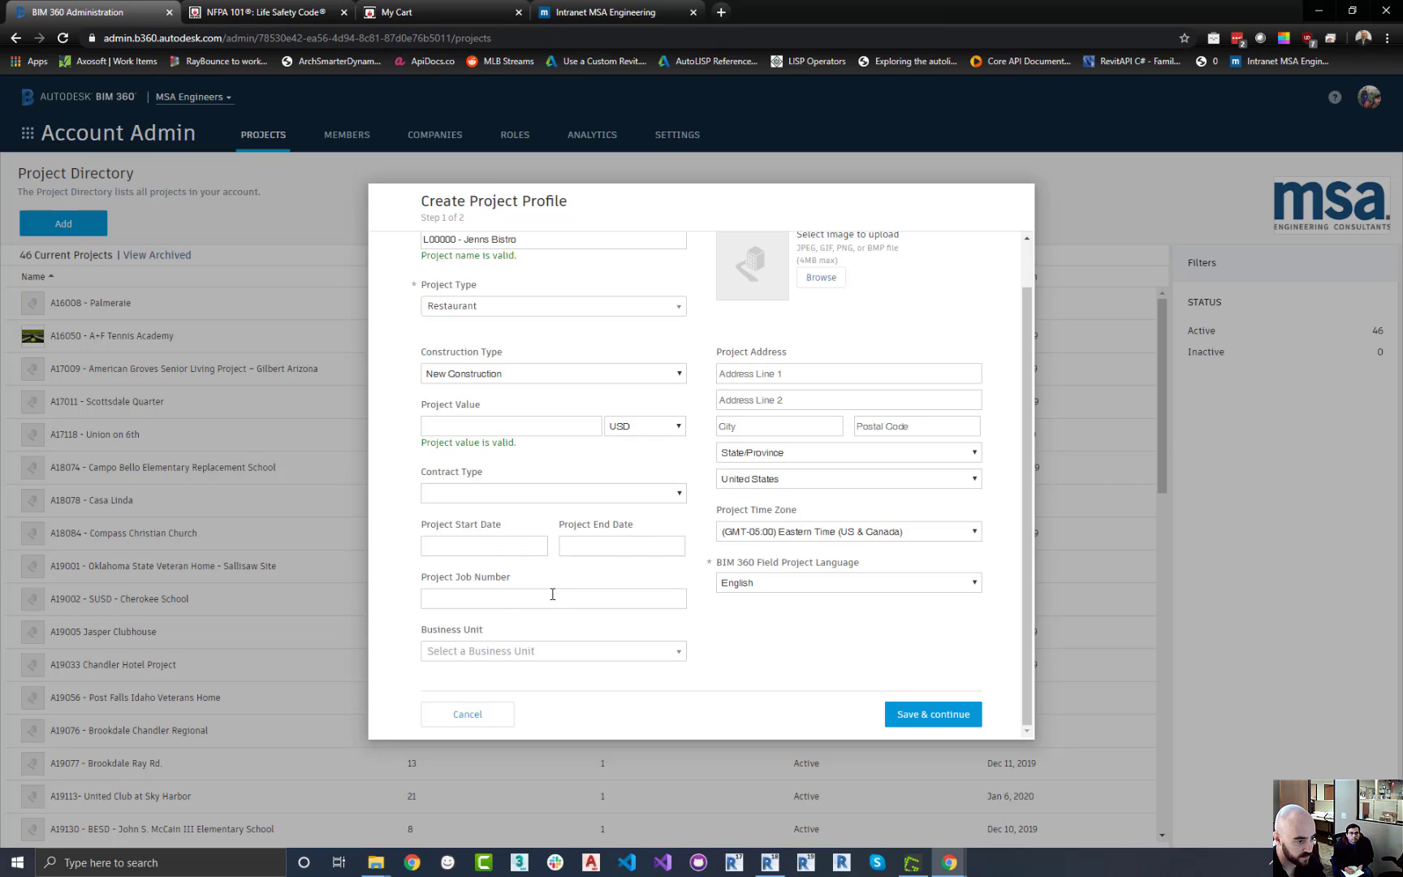
{"action": "left_click", "coordinate": [556, 597]}
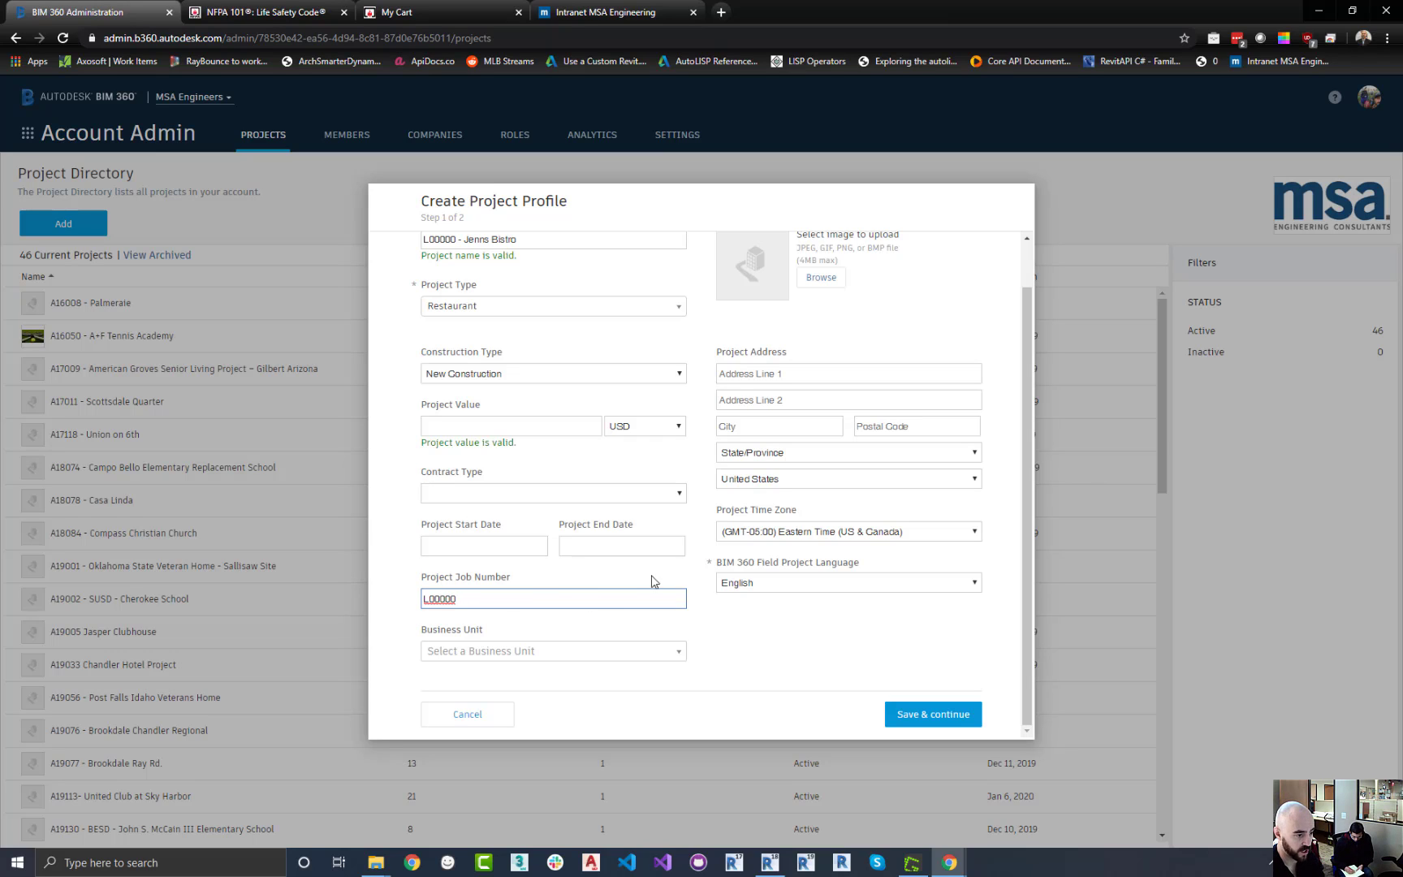
{"action": "left_click_drag", "start_coordinate": [430, 601], "coordinate": [410, 605]}
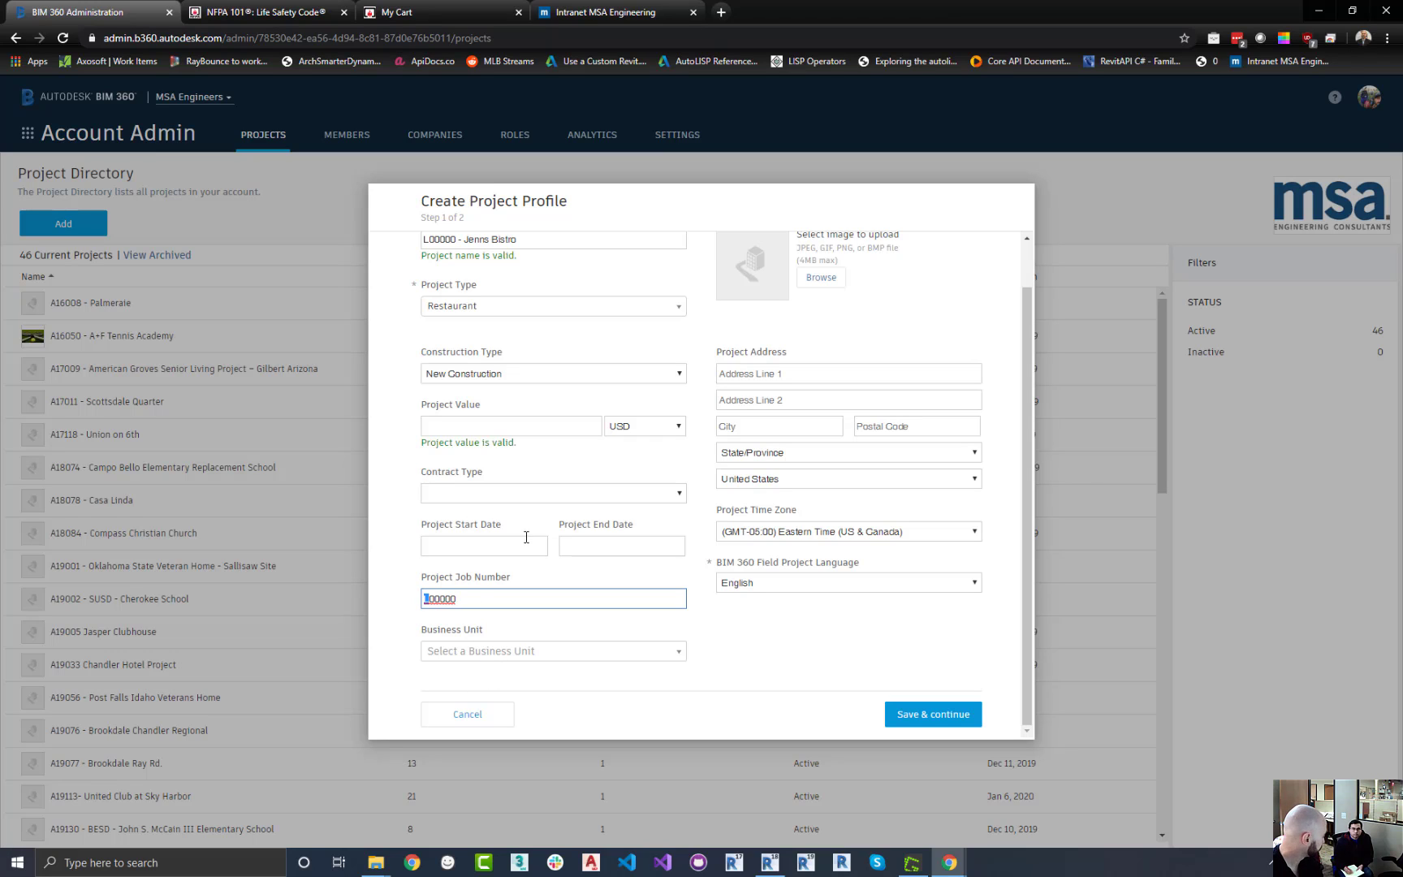
Set the business unit to Las Vegas and the project time zone to (GMT-08:00) Pacific Time (US & Canada)
{"action": "left_click", "coordinate": [659, 652]}
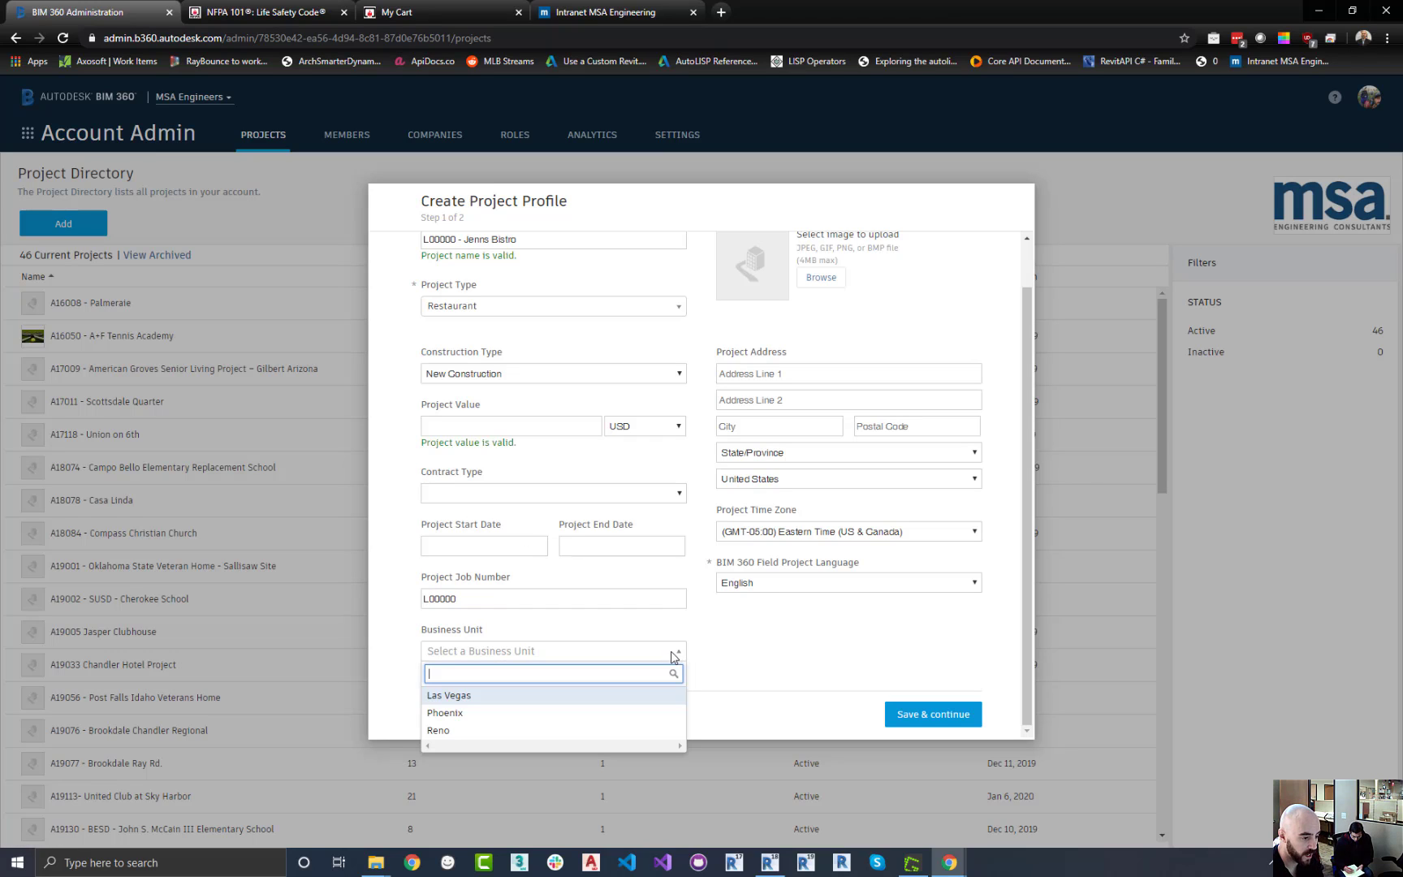
{"action": "left_click", "coordinate": [474, 697]}
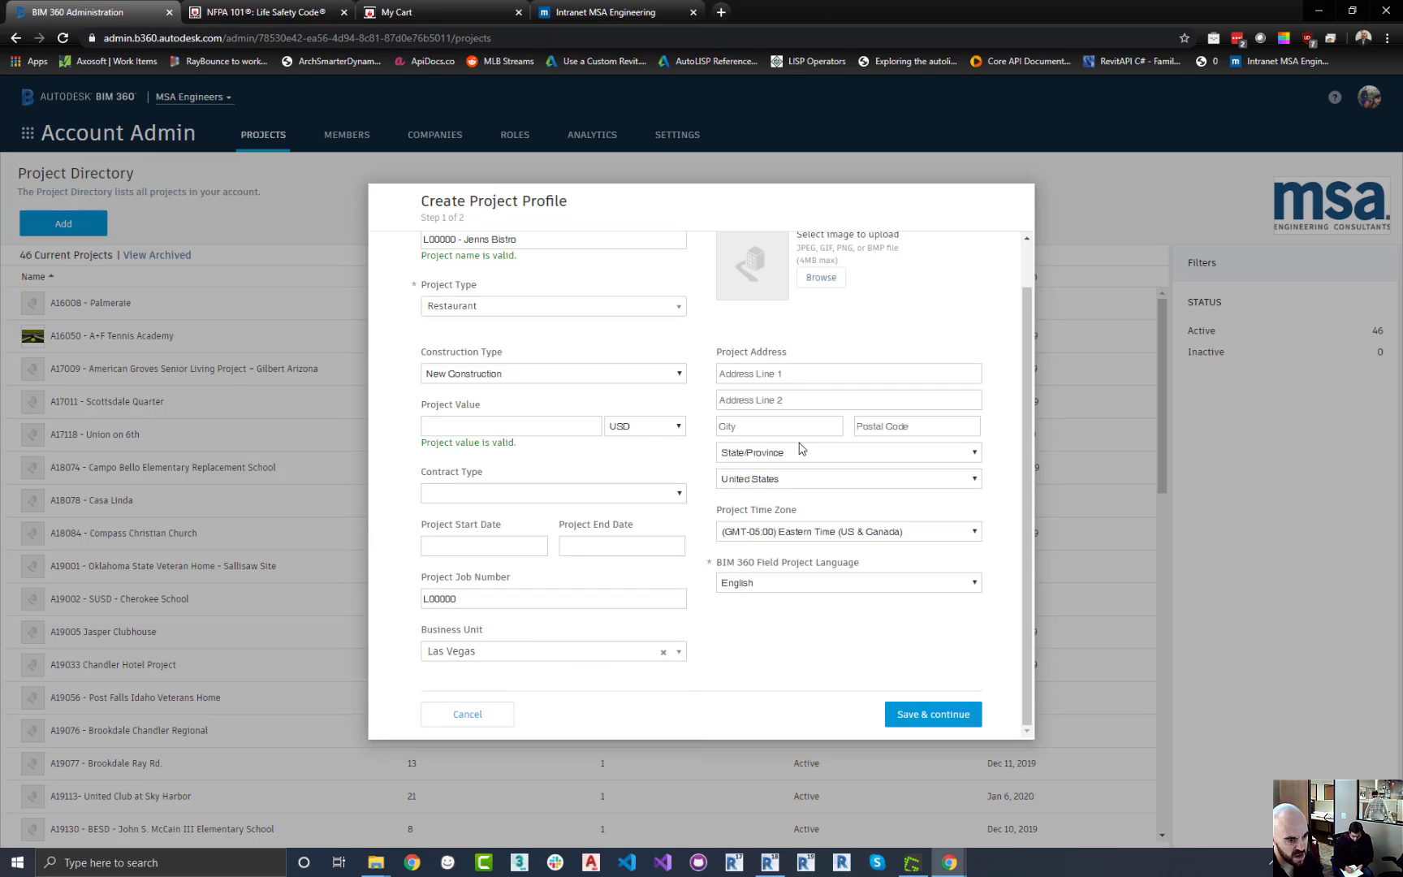
{"action": "left_click", "coordinate": [975, 533]}
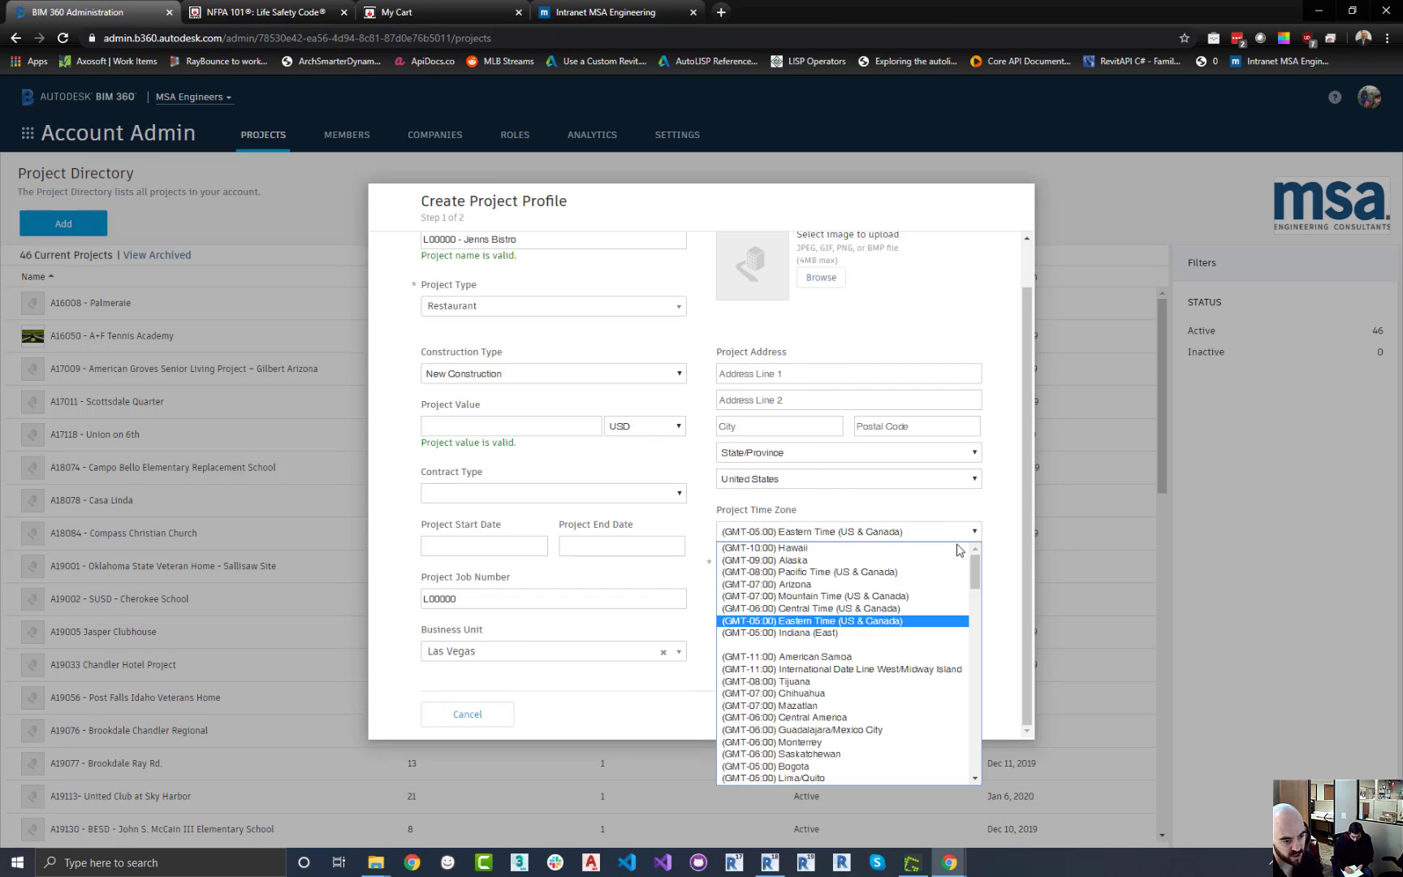
{"action": "left_click", "coordinate": [862, 573]}
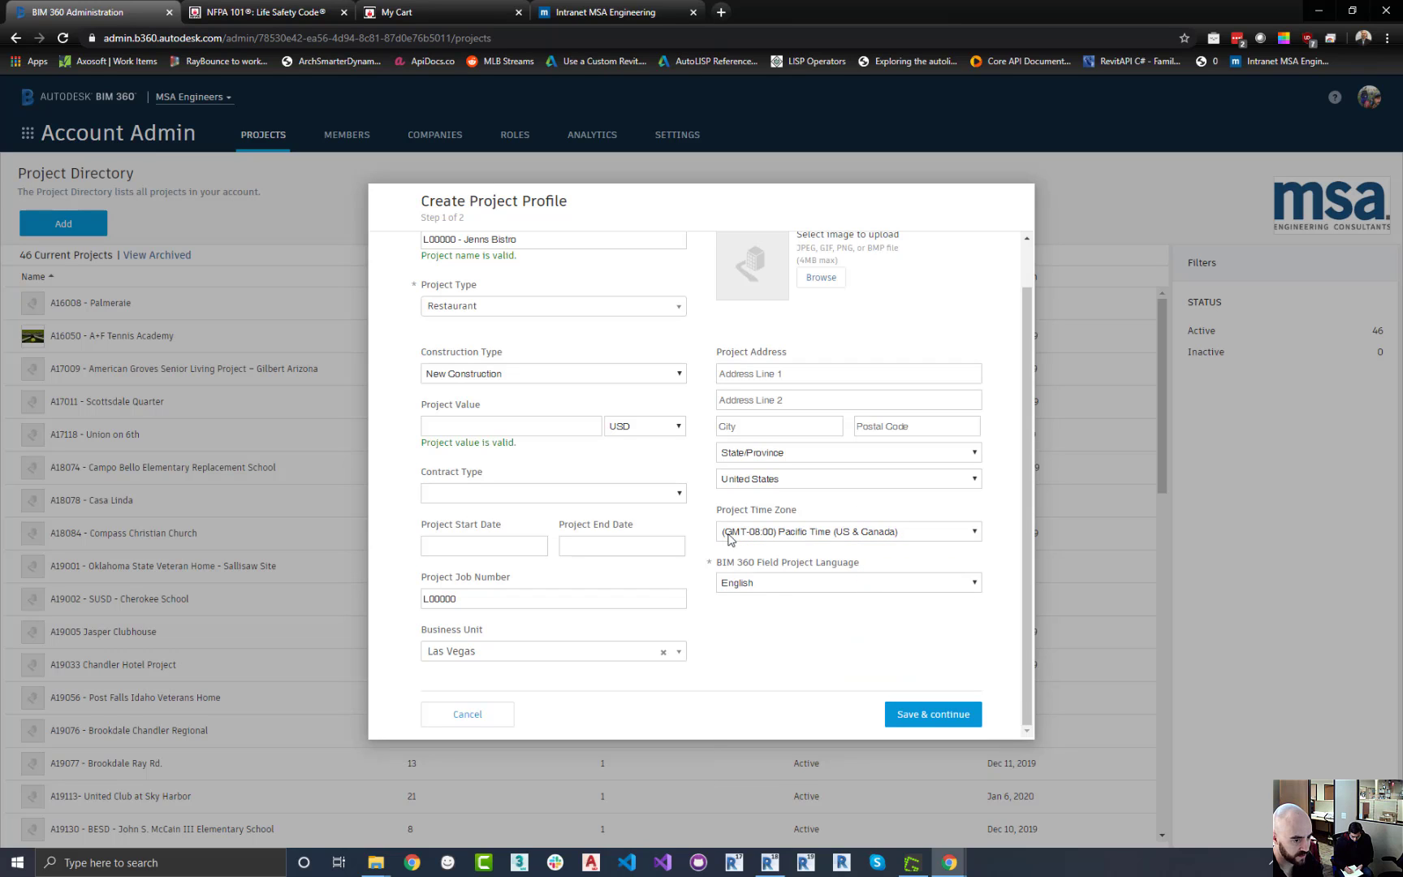
Save the project profile and continue to the service activation step
{"action": "scroll", "coordinate": [822, 611], "scroll_direction": "up", "scroll_amount": 1}
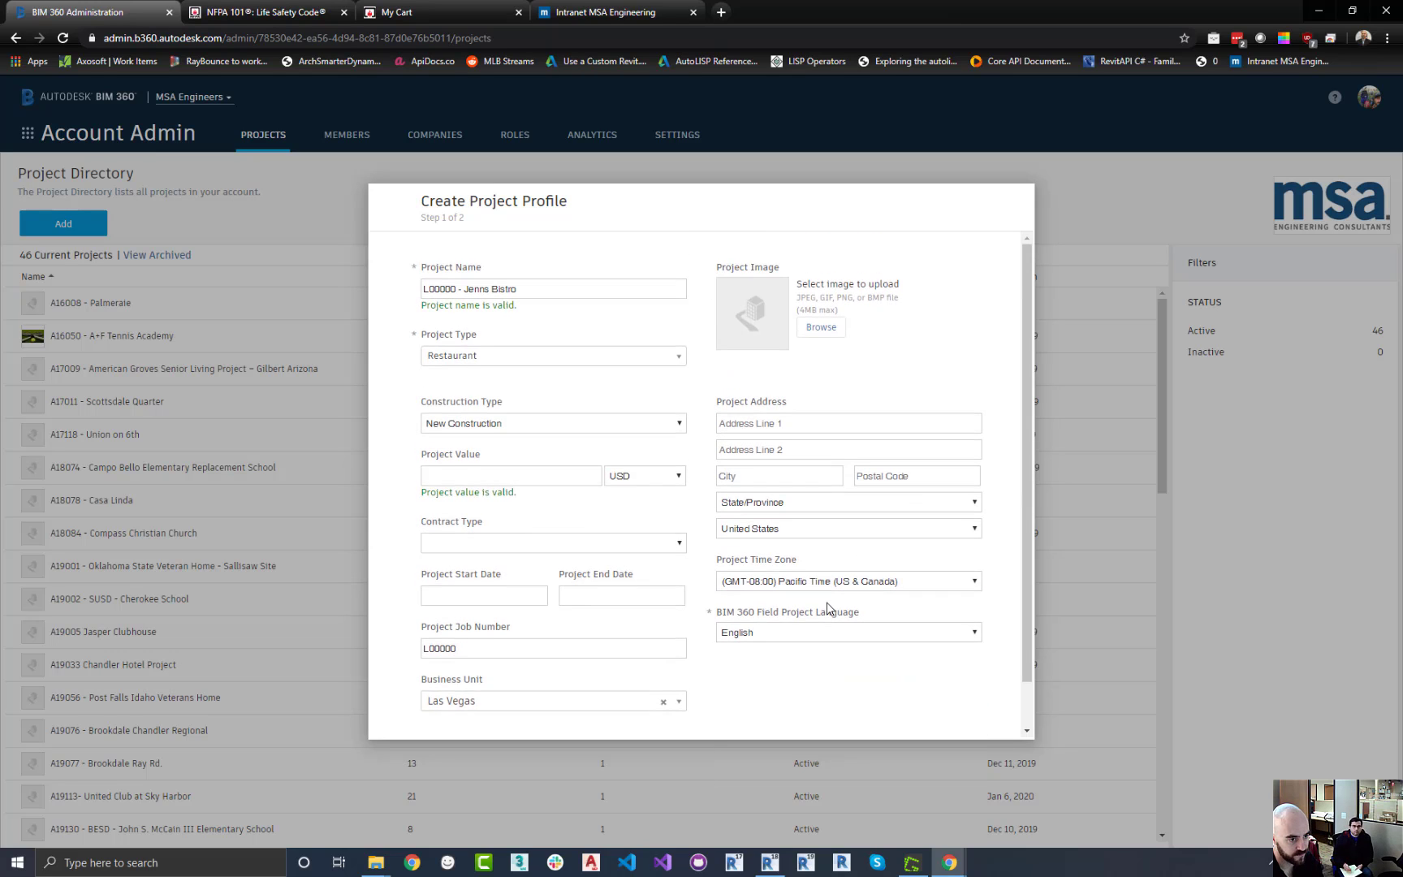
{"action": "scroll", "coordinate": [826, 605], "scroll_direction": "down", "scroll_amount": 1}
{"action": "scroll", "coordinate": [824, 603], "scroll_direction": "up", "scroll_amount": 1}
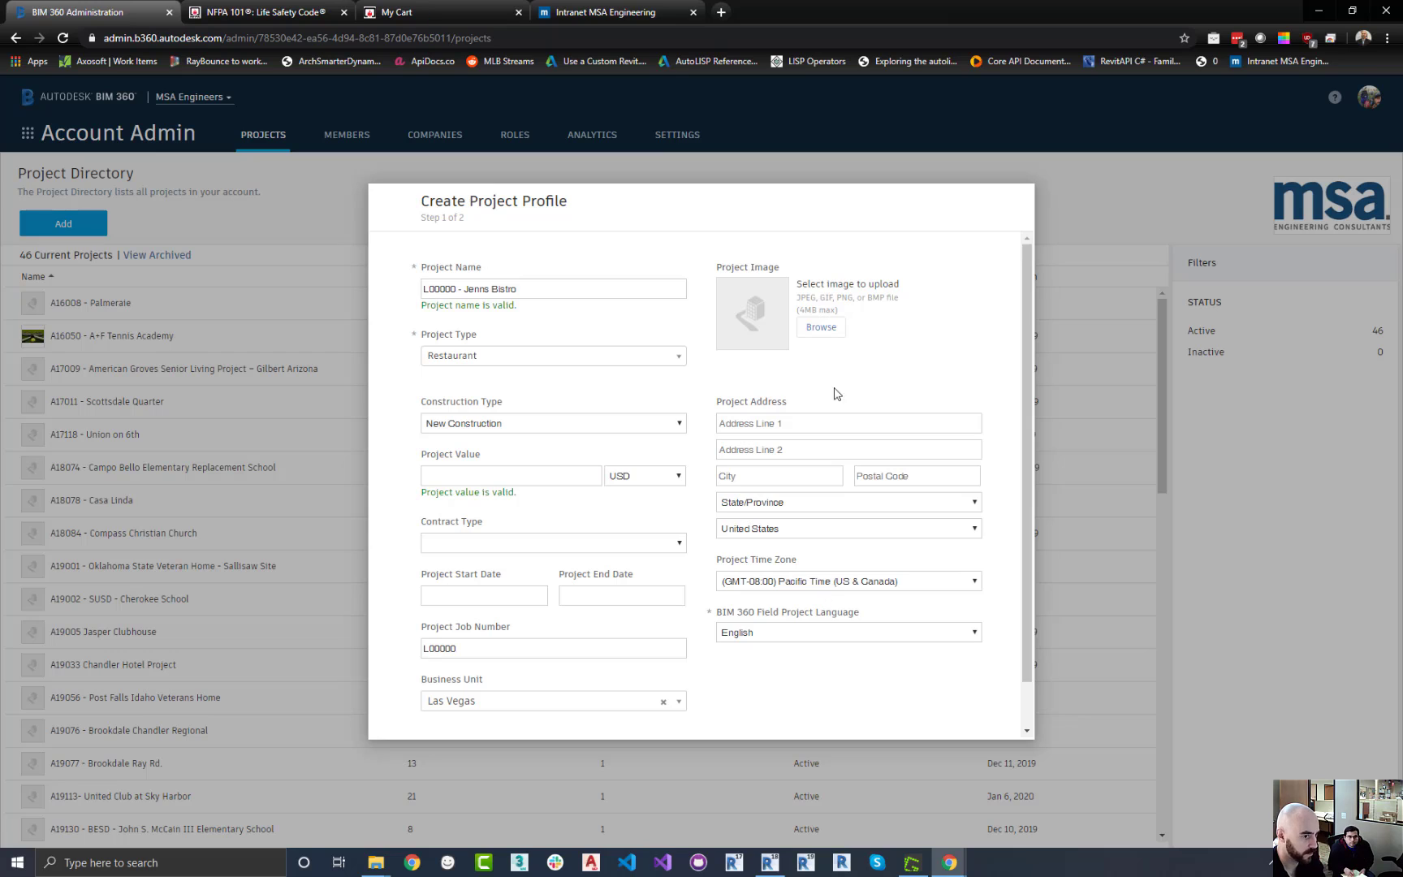
{"action": "scroll", "coordinate": [845, 422], "scroll_direction": "down", "scroll_amount": 1}
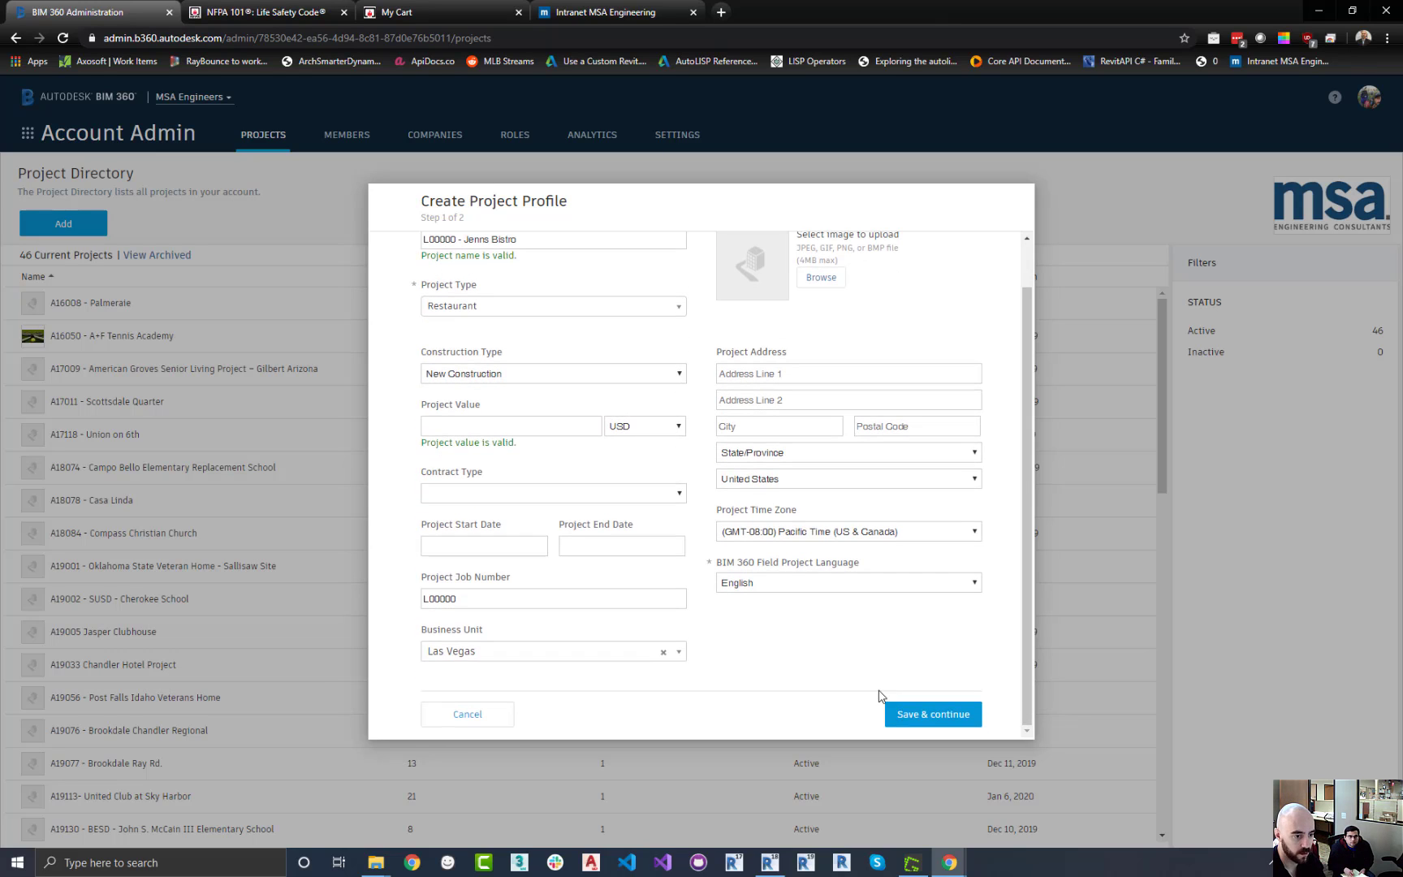
{"action": "left_click", "coordinate": [893, 714]}
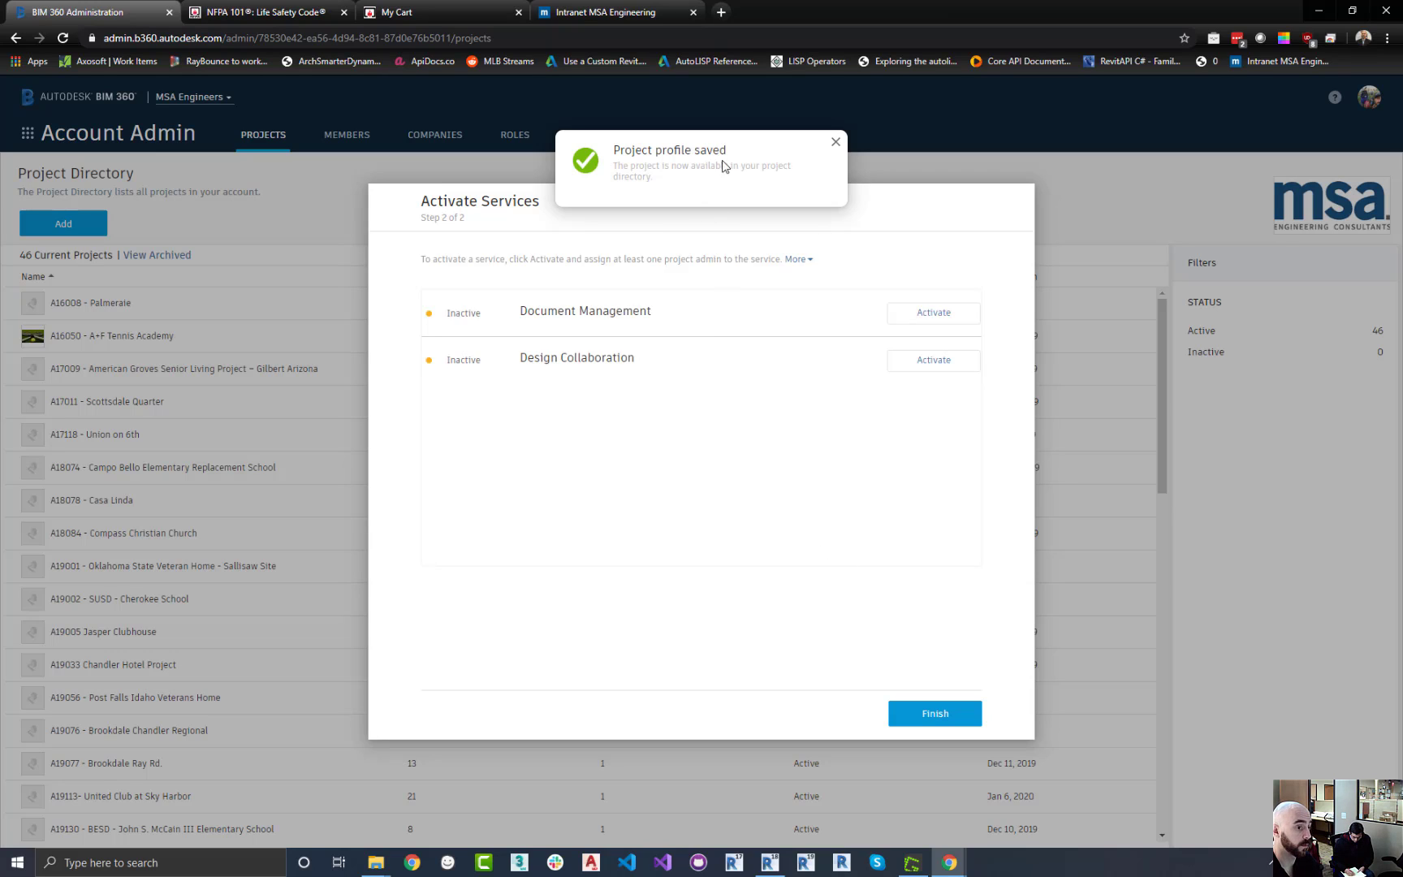
Activate Document Management, copying project settings from the MSA Master Template
{"action": "left_click", "coordinate": [835, 142]}
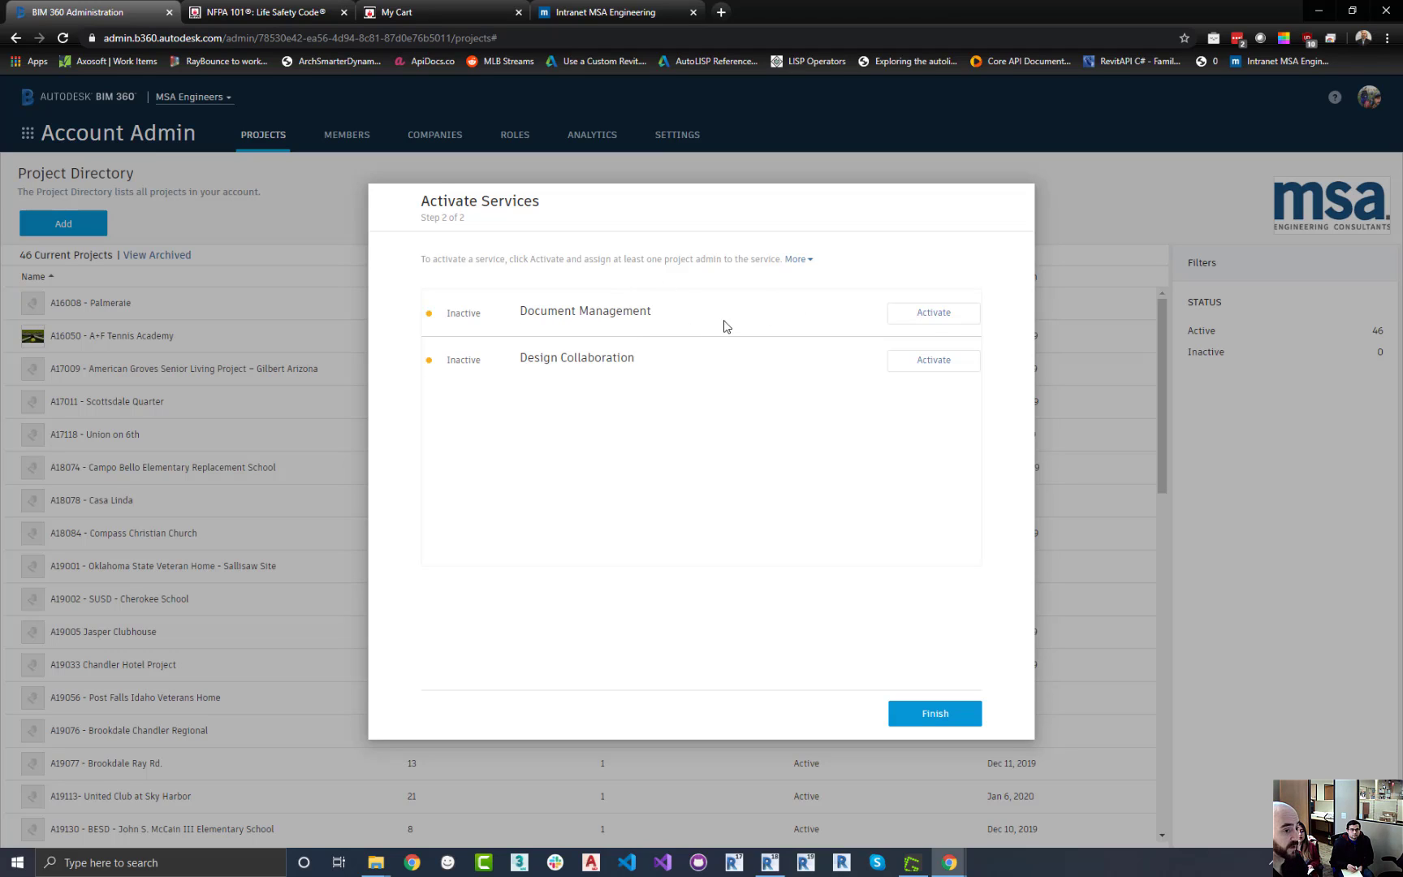
{"action": "left_click", "coordinate": [938, 321]}
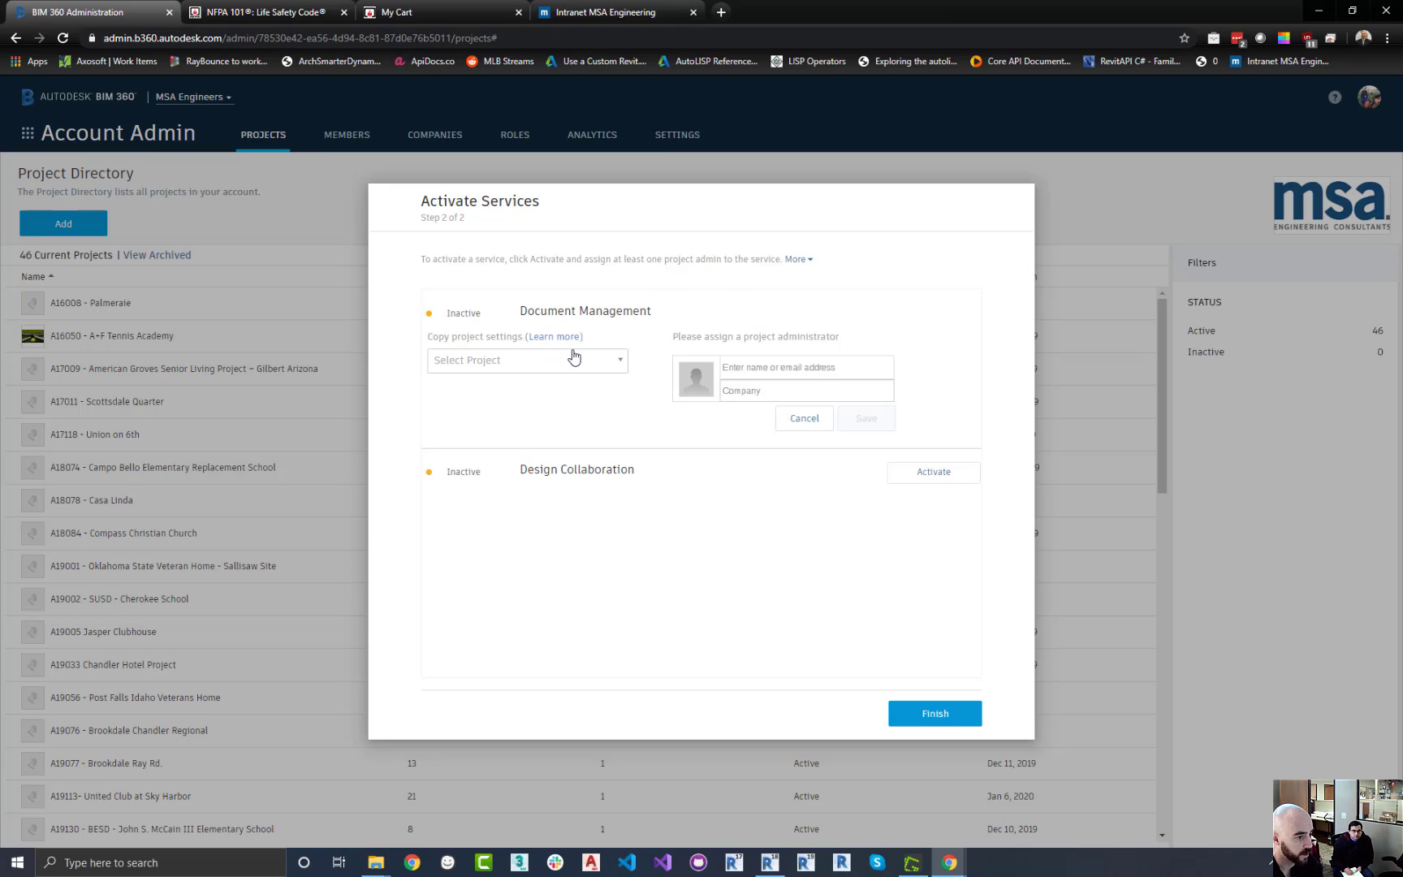
{"action": "left_click", "coordinate": [620, 360]}
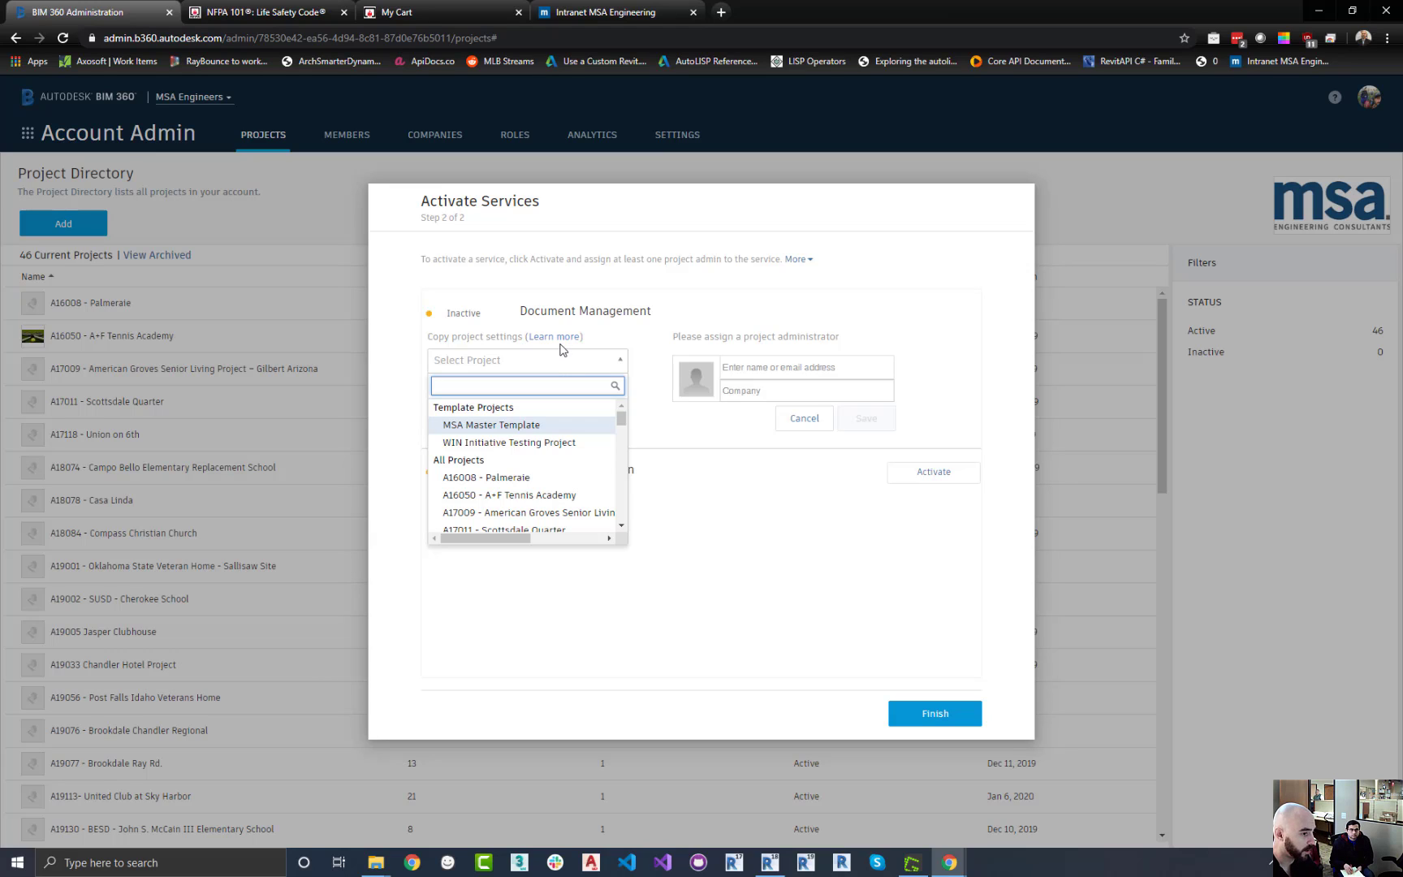
{"action": "left_click", "coordinate": [549, 429]}
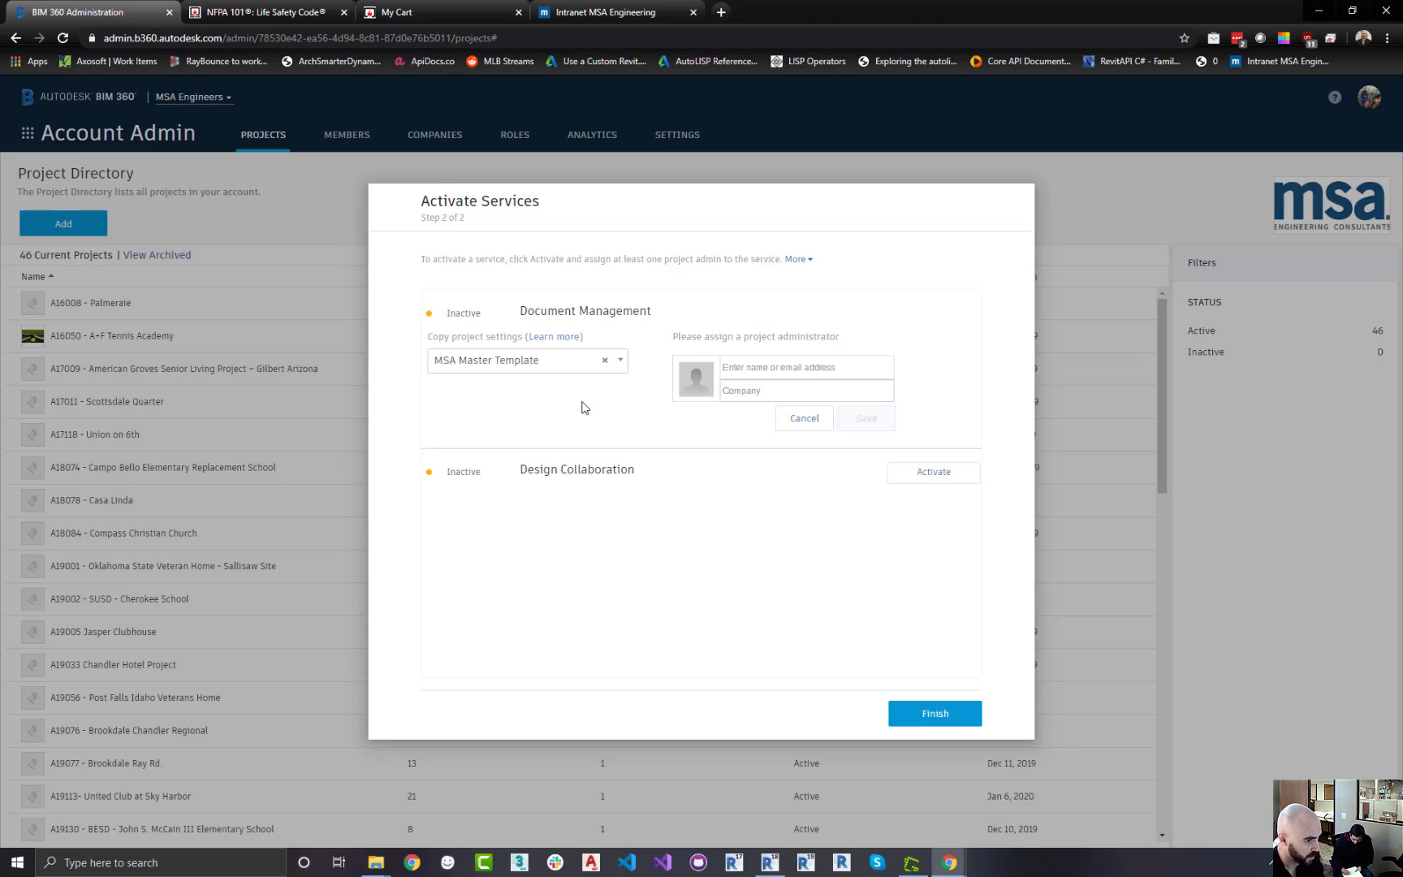
Assign a company employee as the first Document Management project administrator with company MSA Engineers and save
{"action": "left_click", "coordinate": [791, 366]}
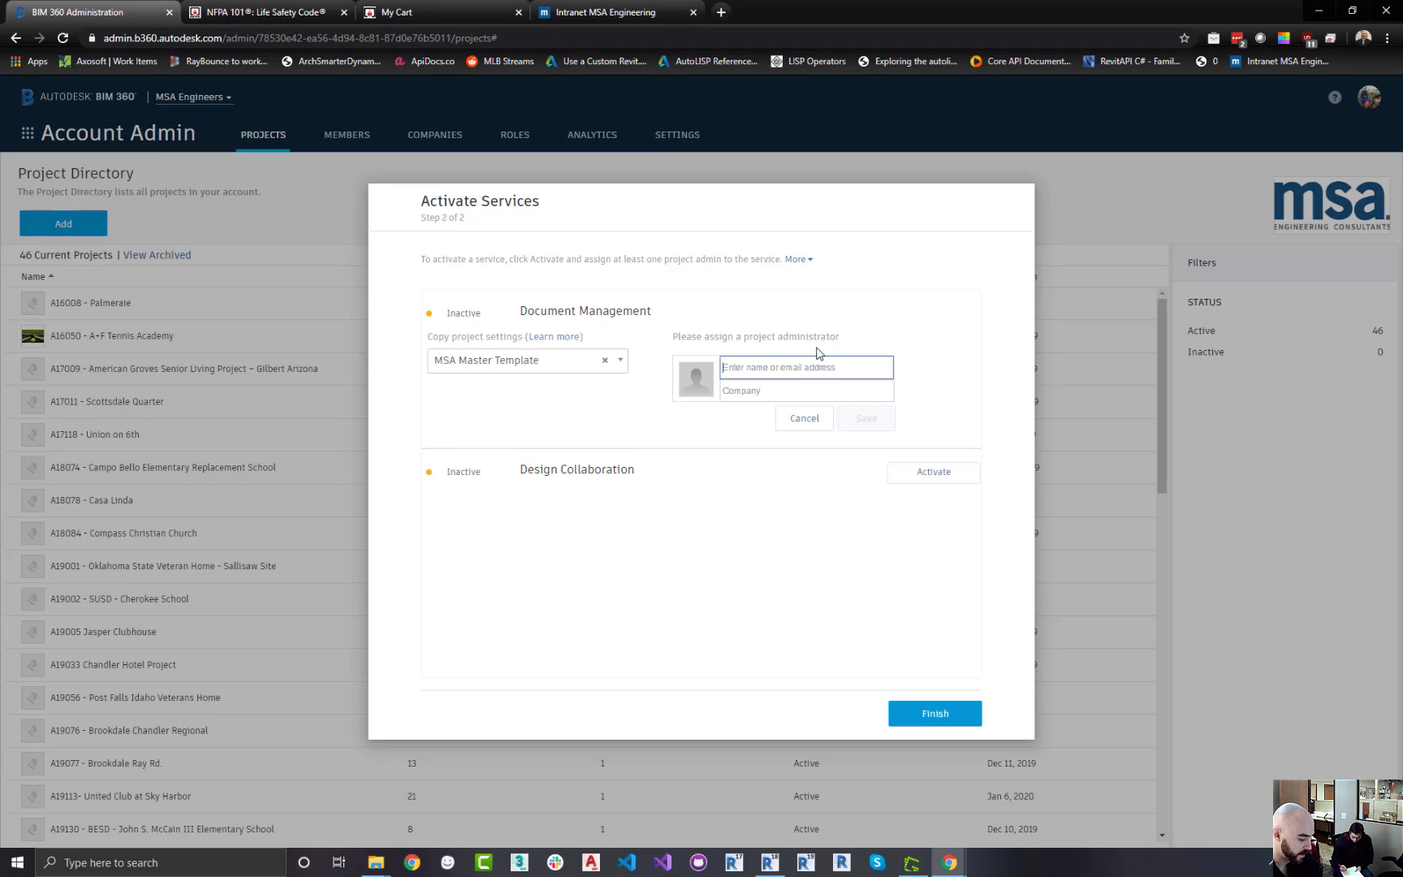
{"action": "type", "text": "will"}
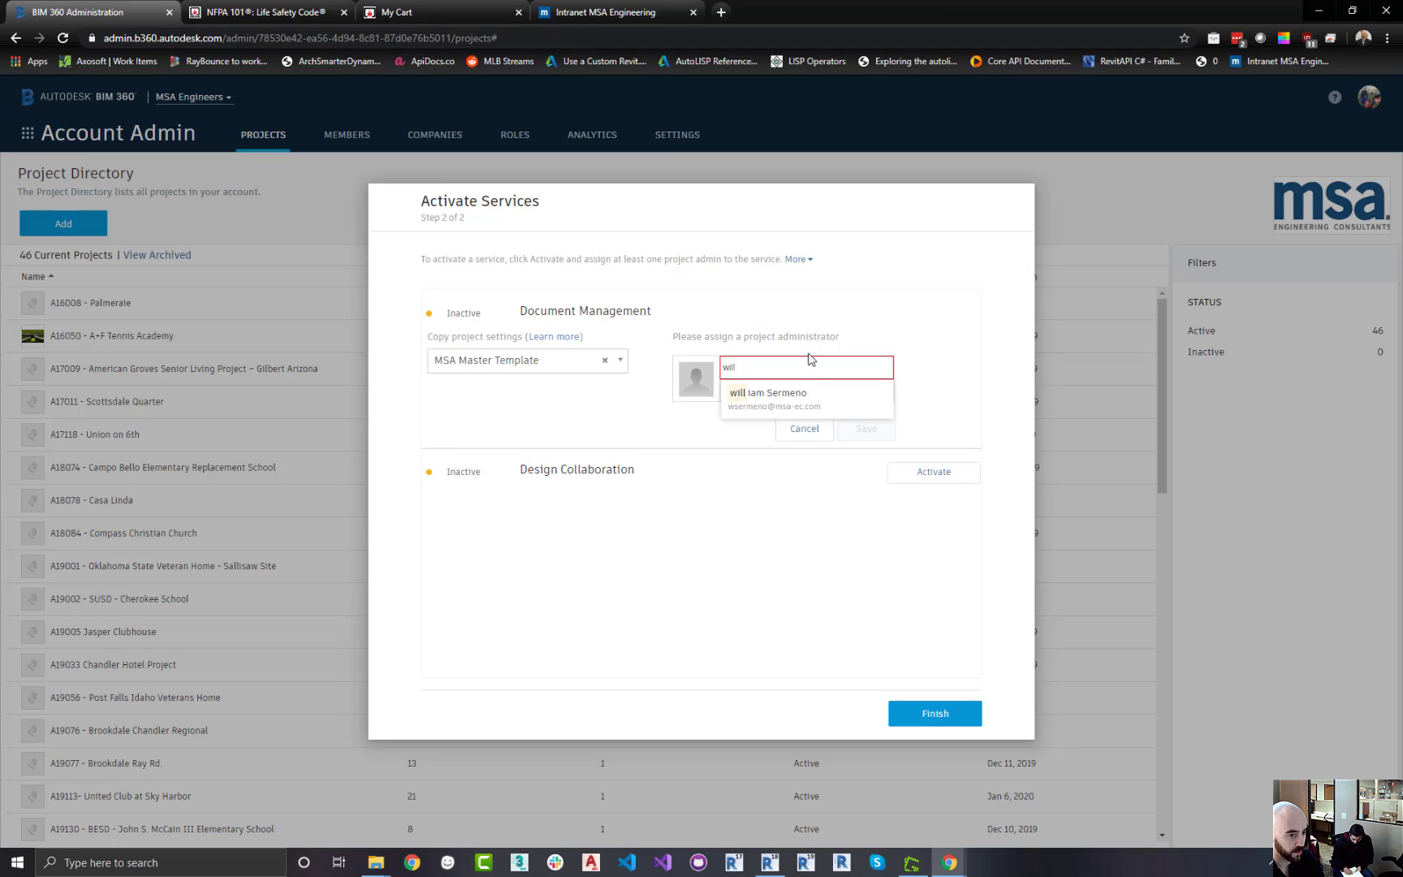
{"action": "left_click", "coordinate": [801, 390]}
{"action": "left_click", "coordinate": [804, 393]}
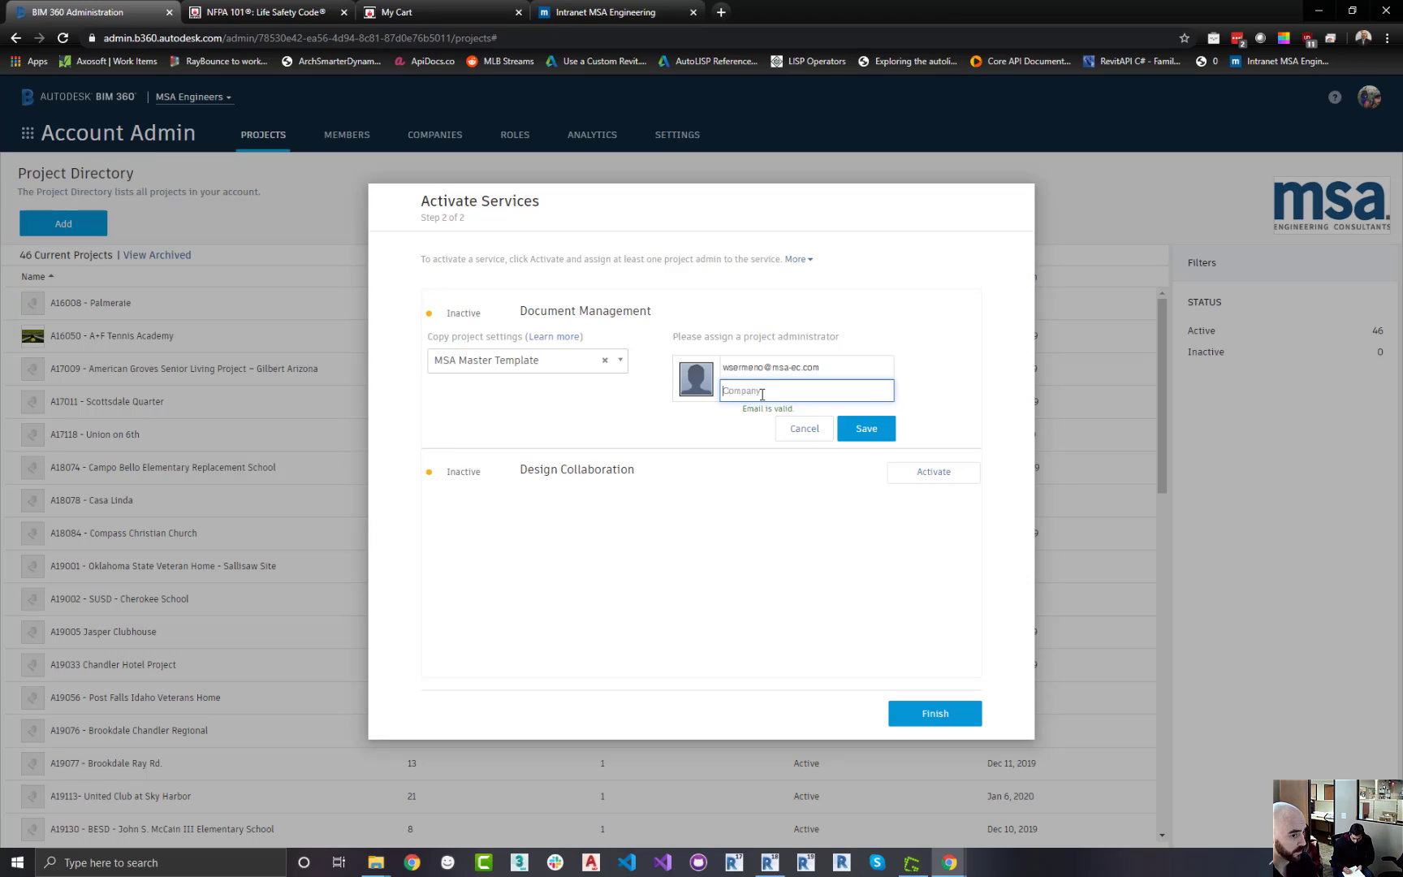
{"action": "left_click_drag", "start_coordinate": [840, 368], "coordinate": [714, 365]}
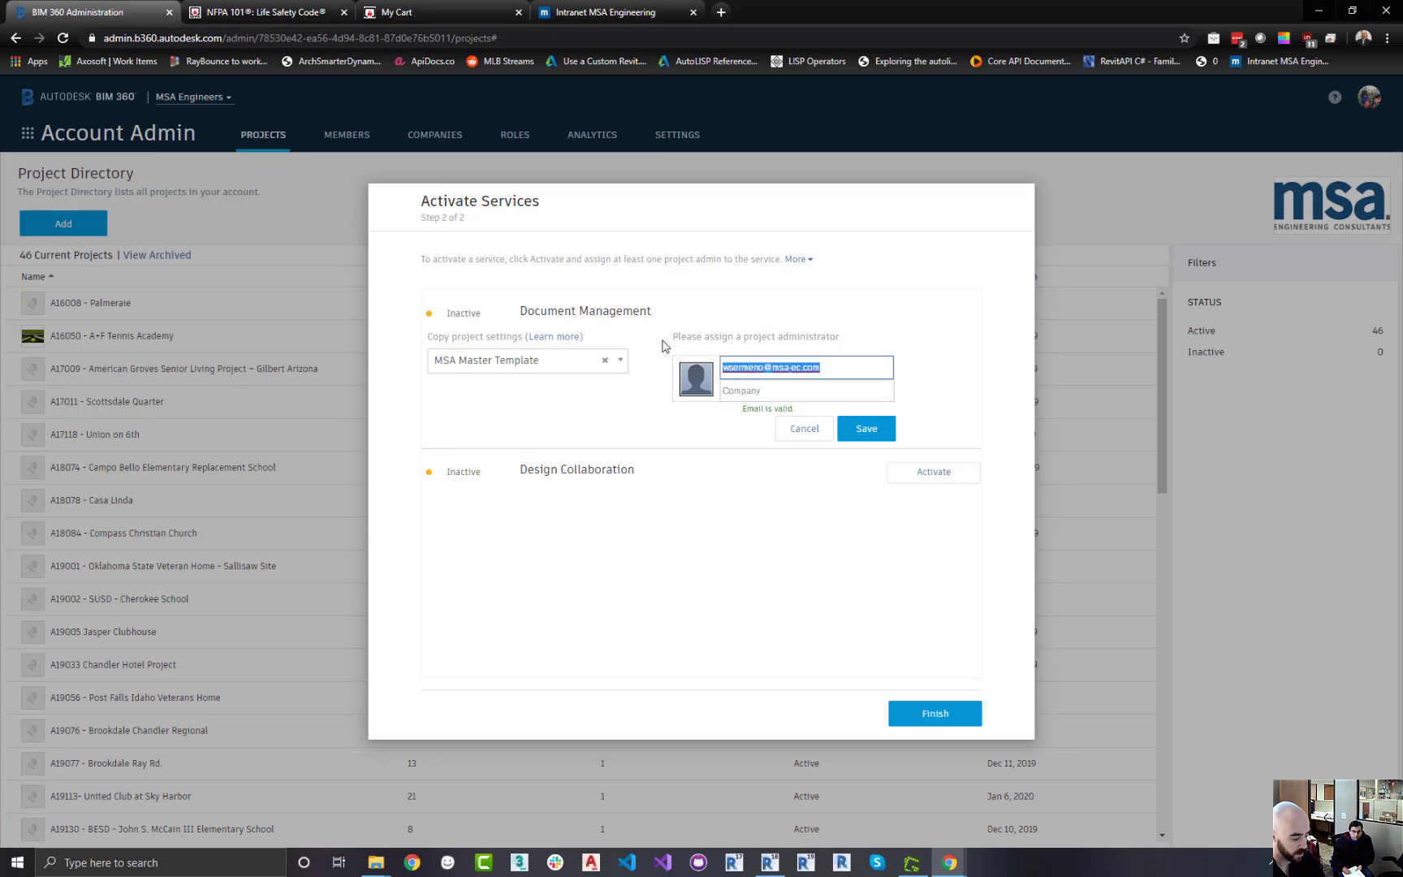
{"action": "left_click", "coordinate": [770, 393]}
{"action": "type", "text": "m"}
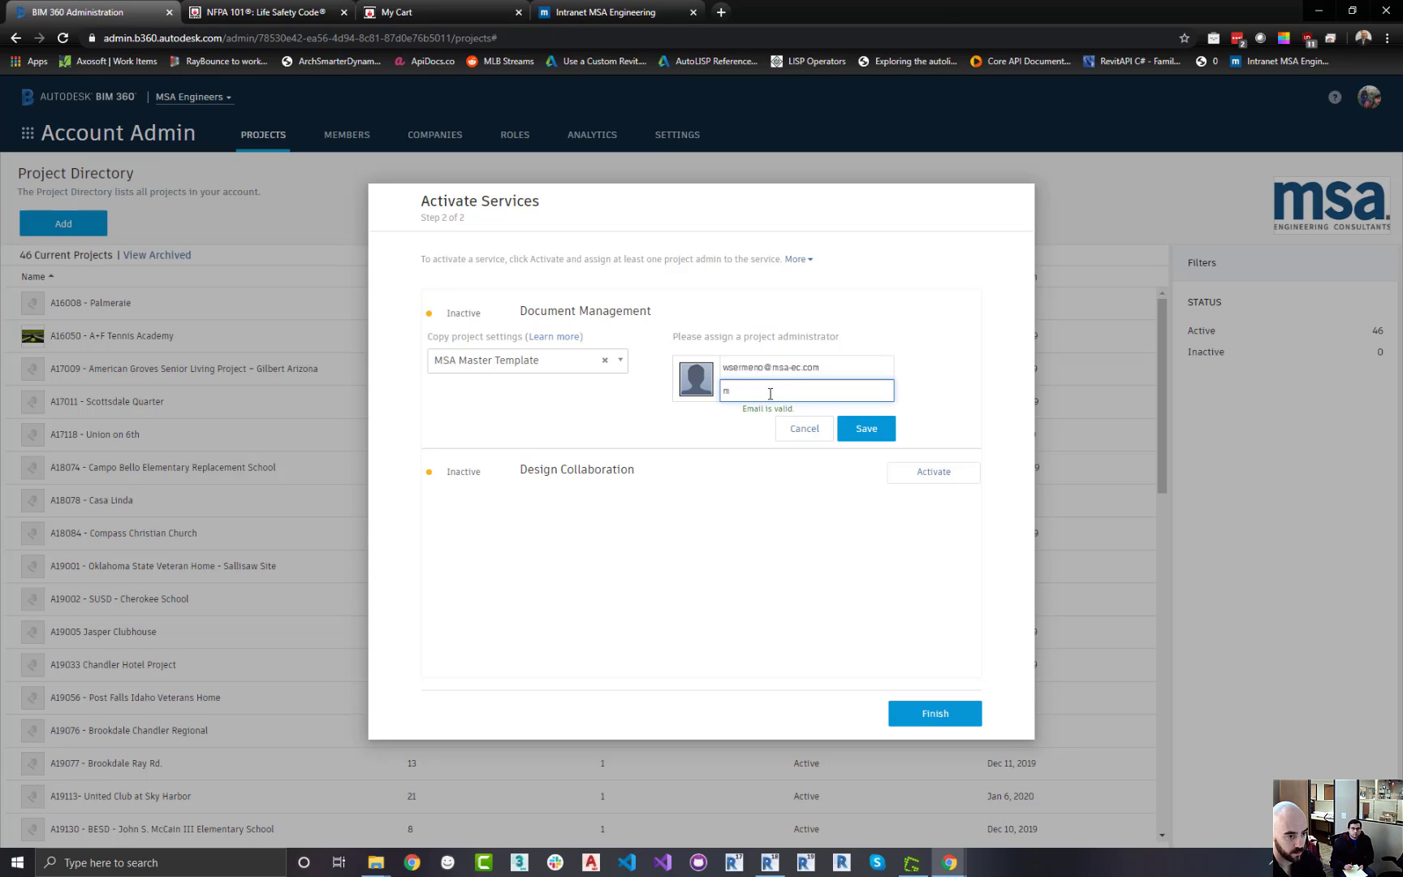
{"action": "left_click", "coordinate": [773, 412]}
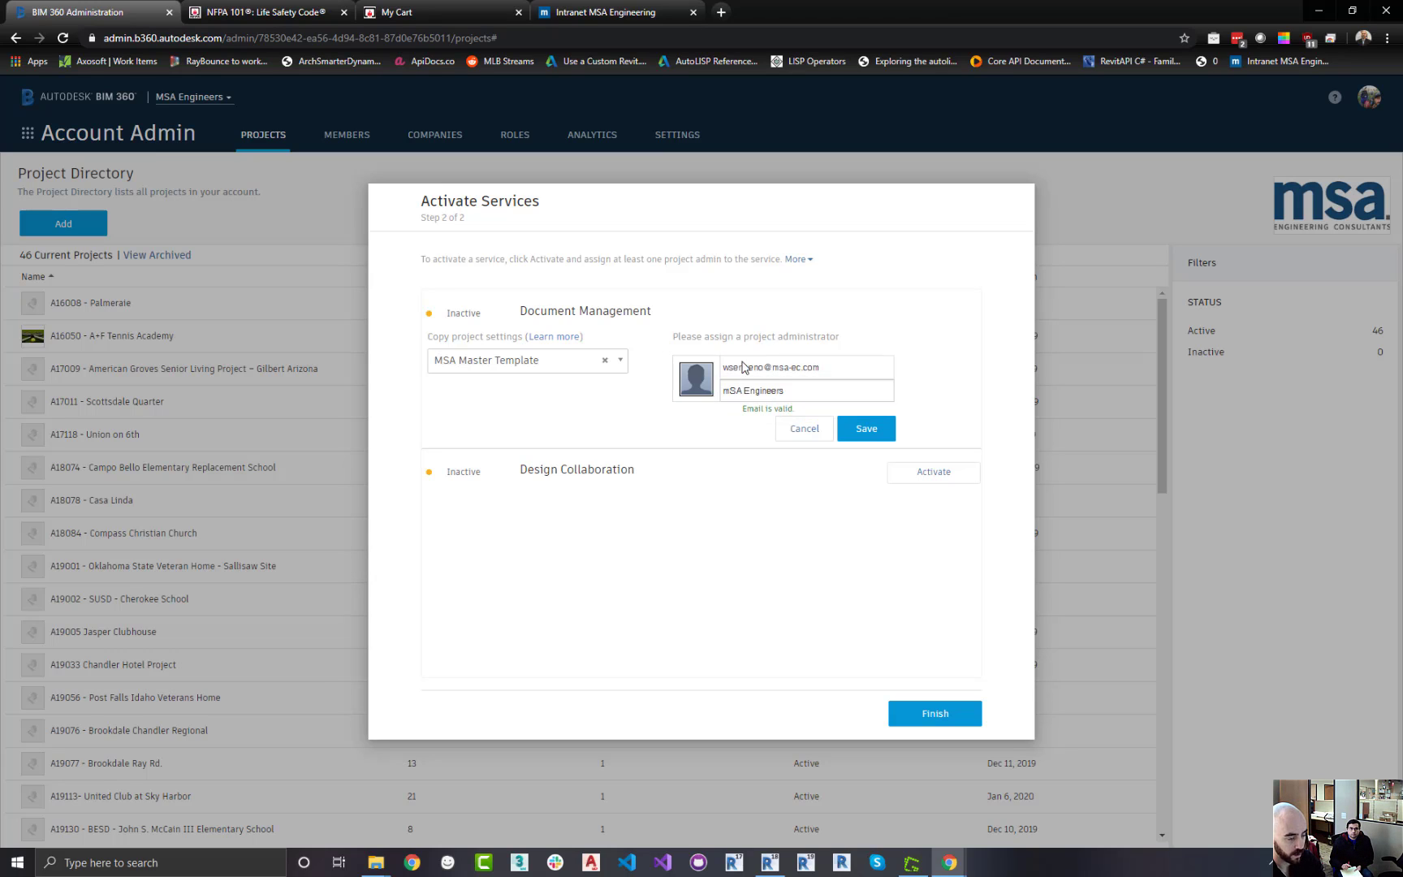
{"action": "left_click", "coordinate": [865, 428]}
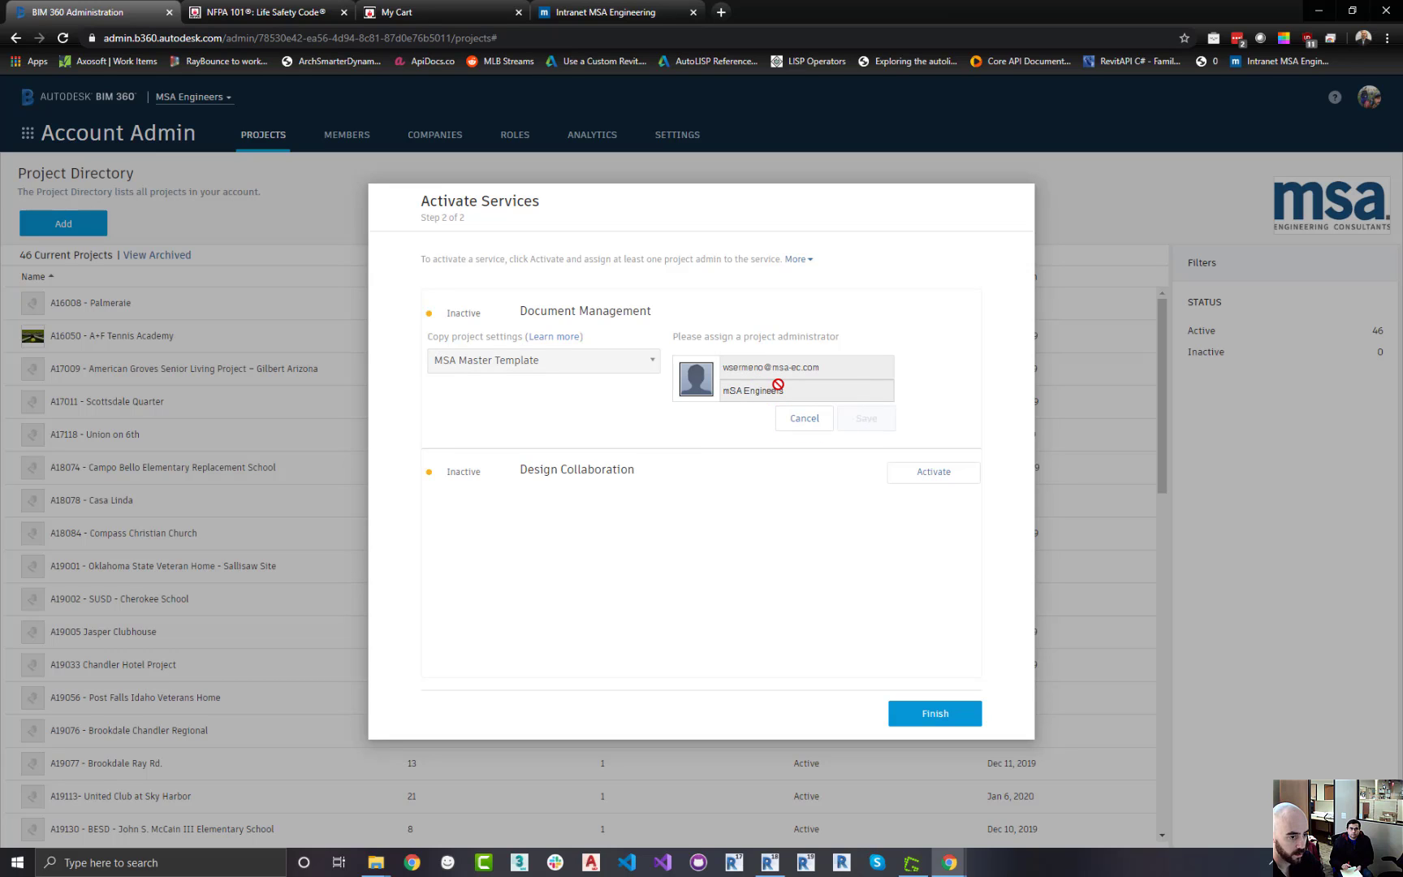
Add a second project administrator from the account directory with company MSA Engineers and save
{"action": "left_click", "coordinate": [559, 418]}
{"action": "type", "text": "s"}
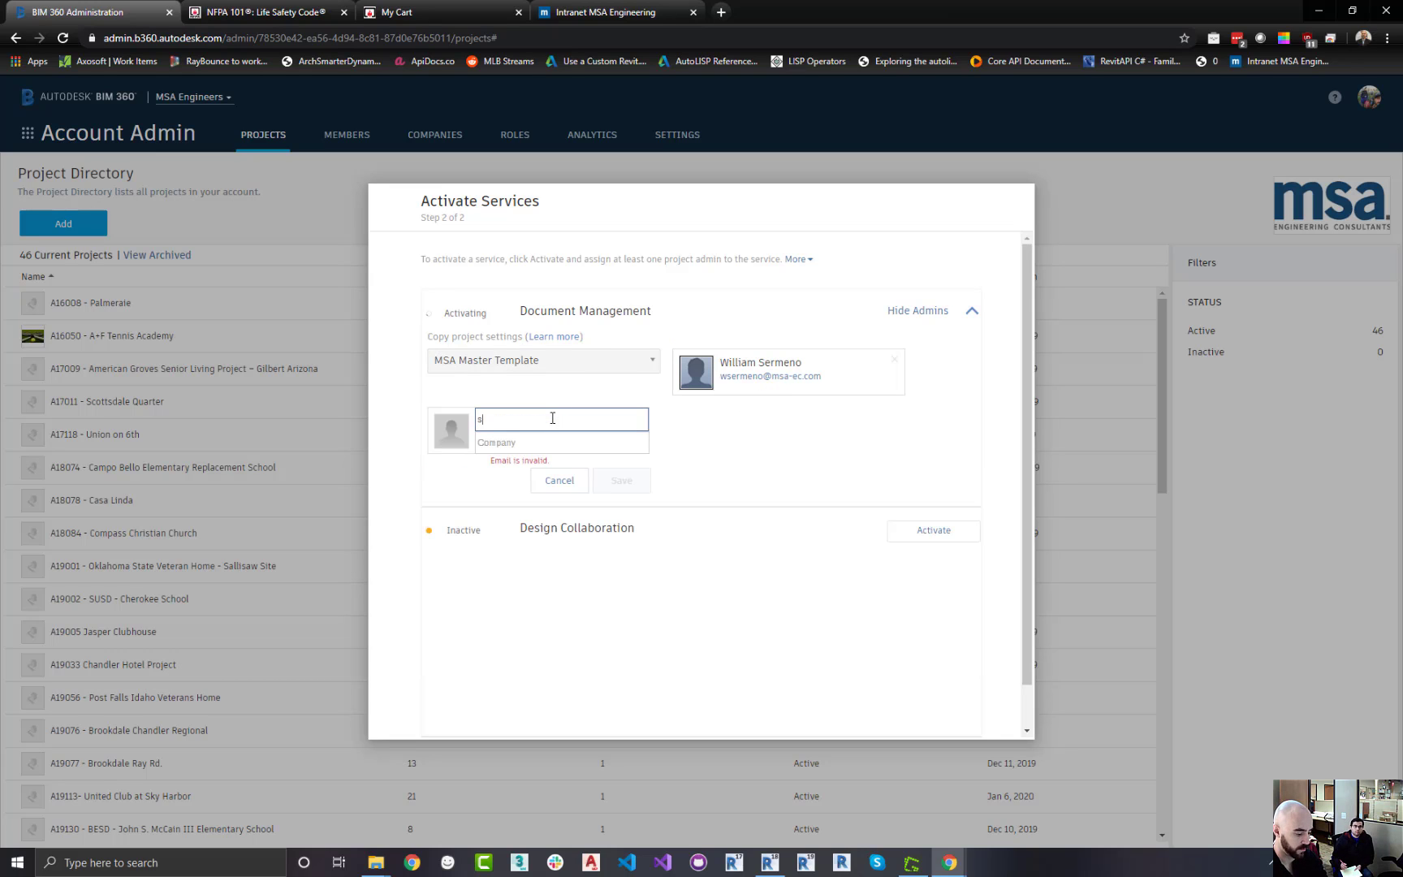
{"action": "type", "text": "te"}
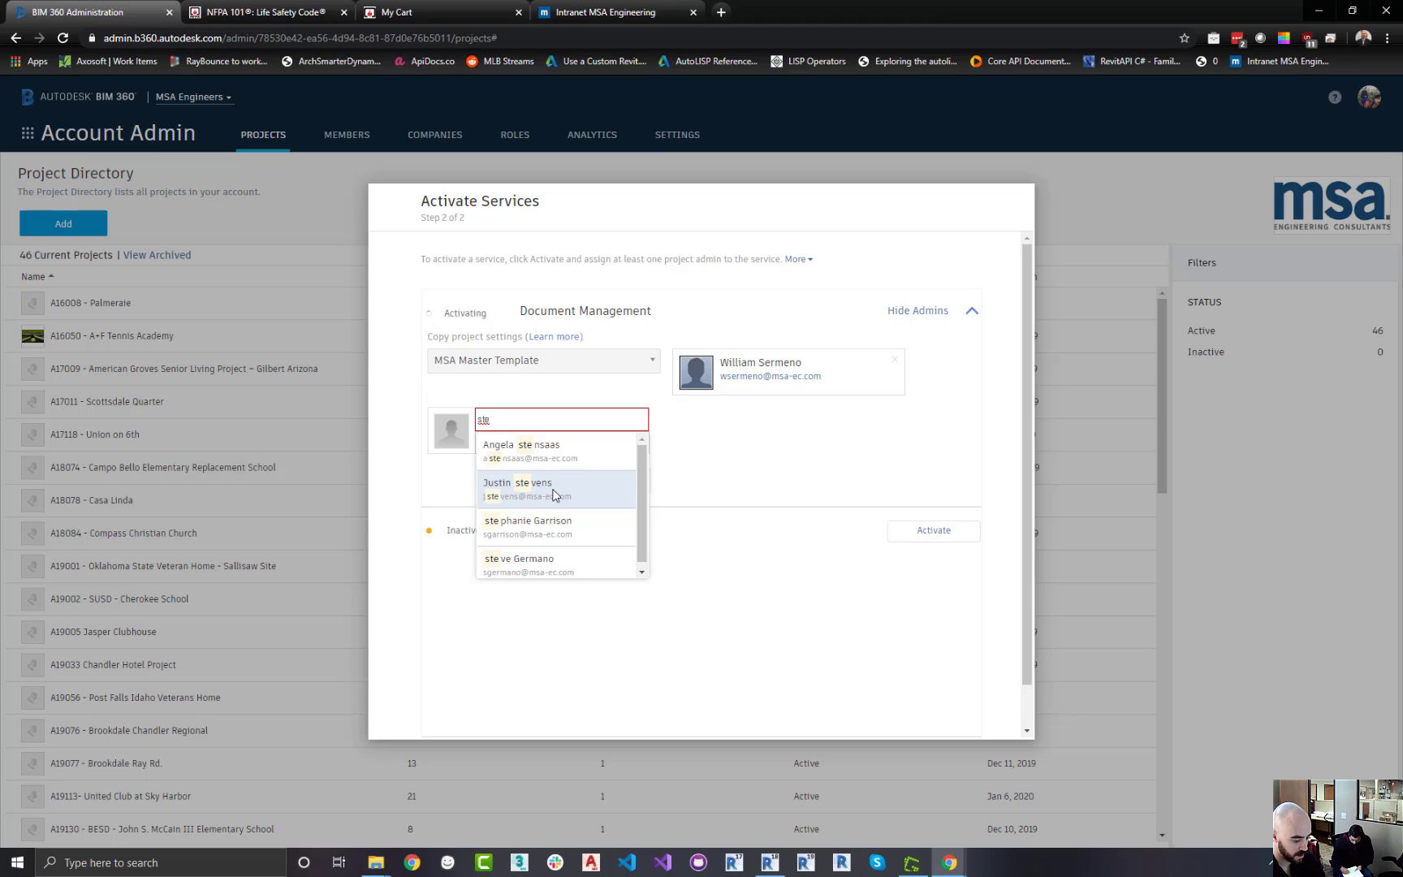
{"action": "left_click", "coordinate": [542, 564]}
{"action": "left_click", "coordinate": [517, 441]}
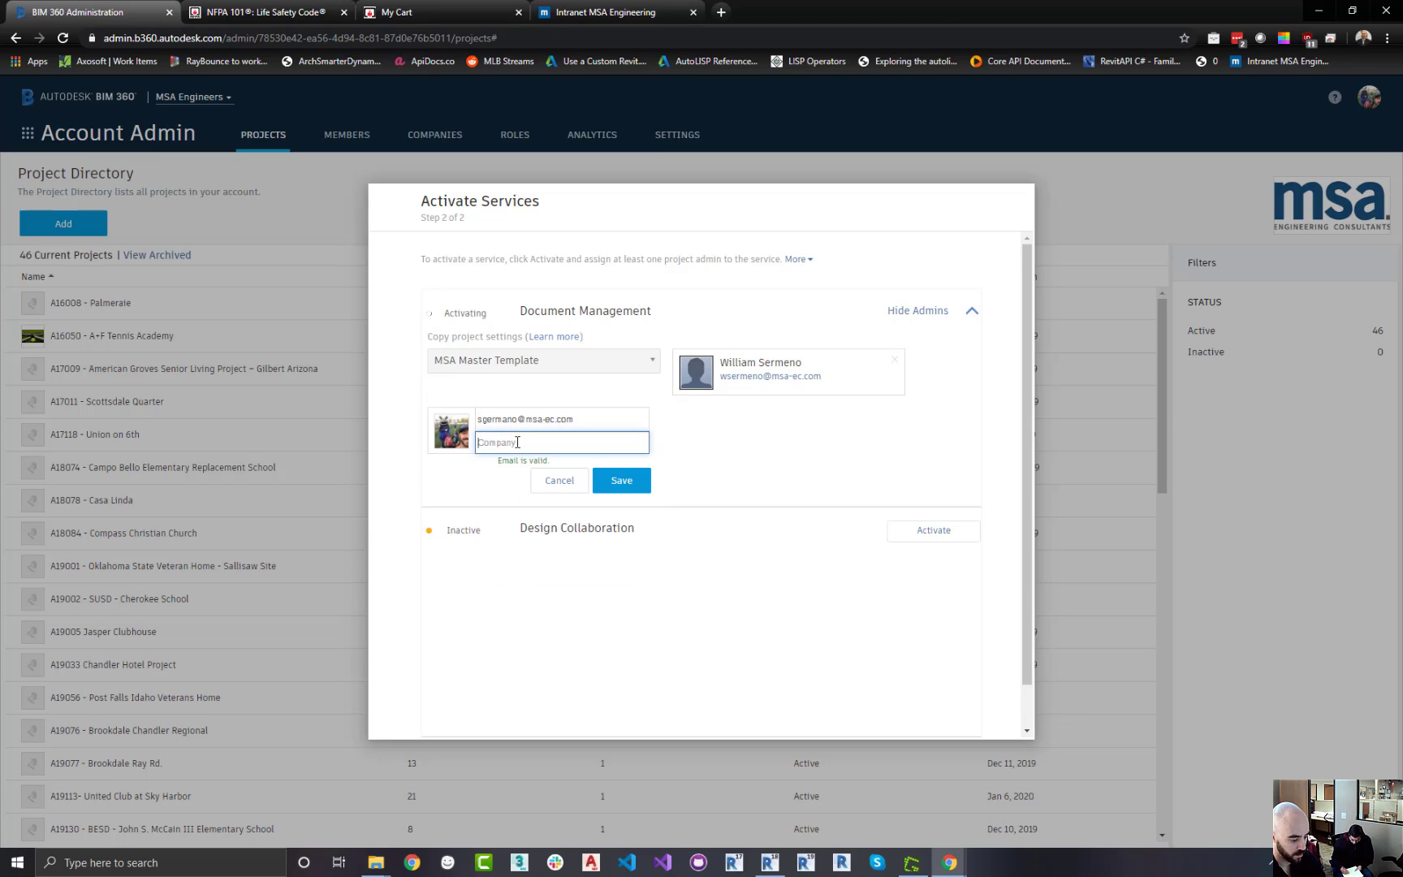
{"action": "type", "text": "m"}
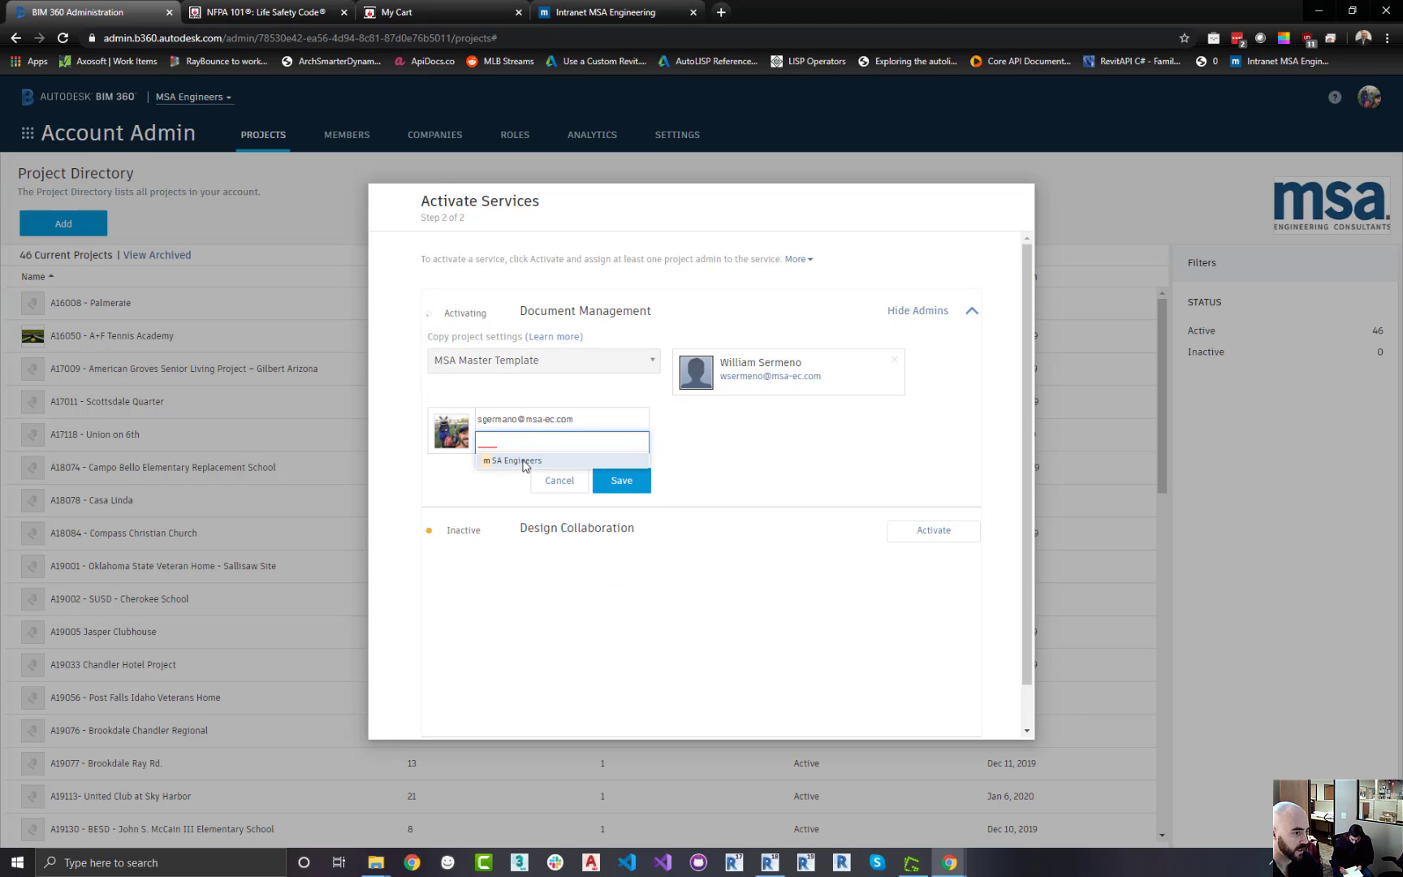
{"action": "left_click", "coordinate": [524, 461]}
{"action": "left_click", "coordinate": [621, 480]}
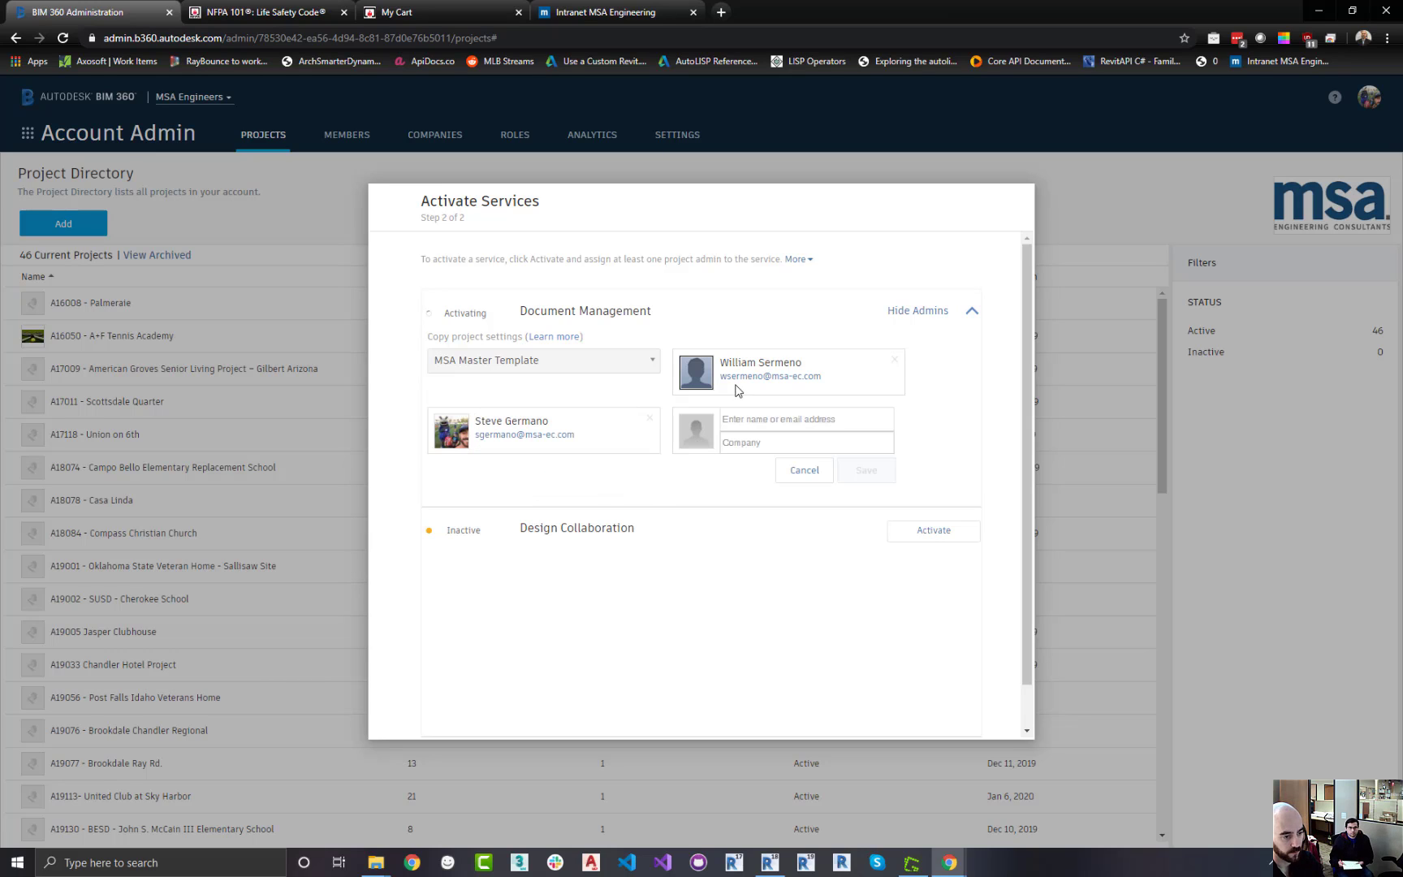
Add a third project administrator from the account directory with company MSA Engineers and save
{"action": "left_click", "coordinate": [757, 419]}
{"action": "type", "text": "jer"}
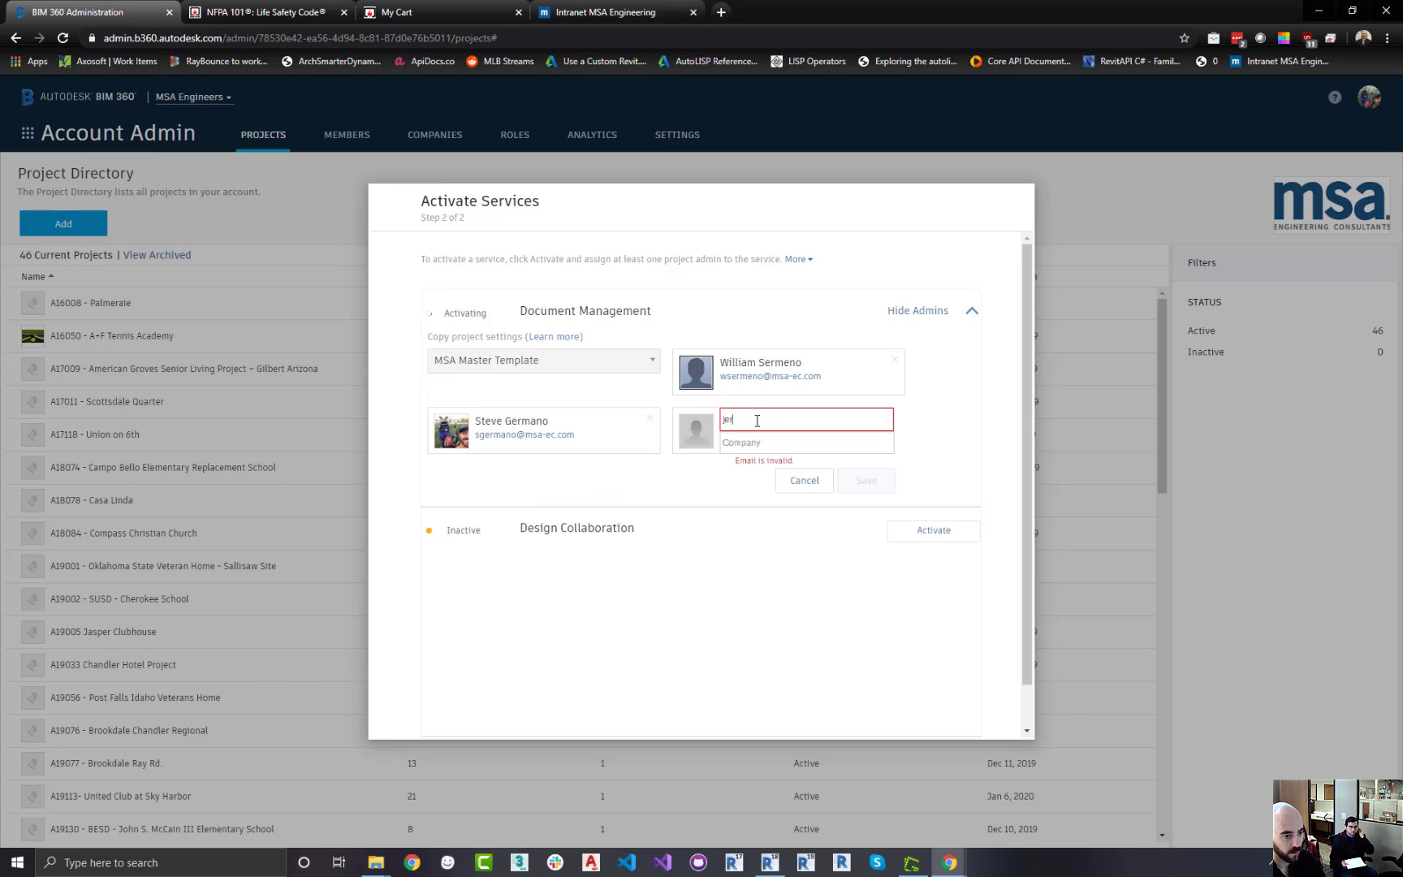
{"action": "left_click", "coordinate": [757, 441]}
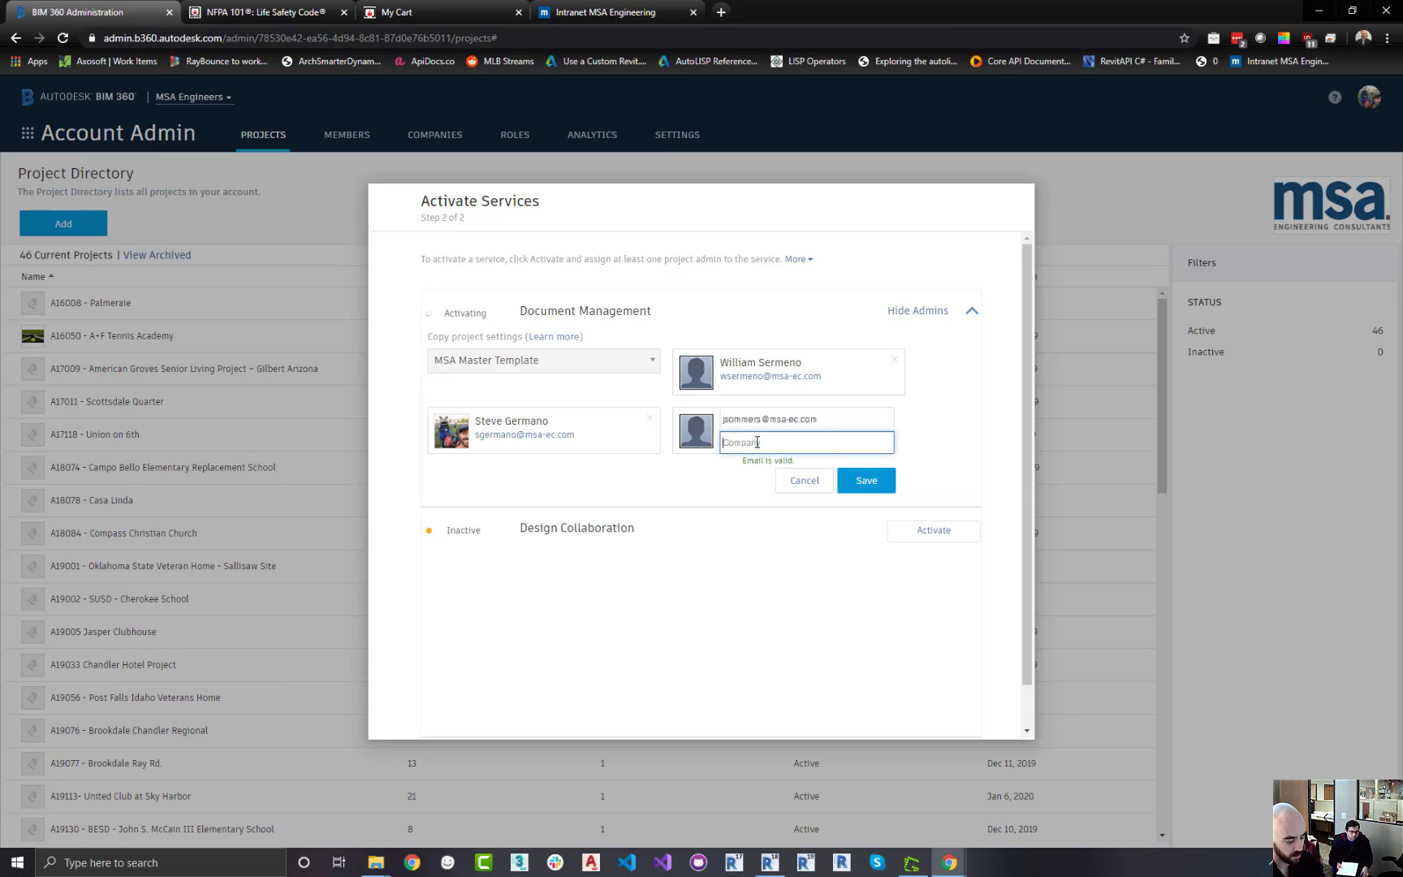
{"action": "type", "text": "m"}
{"action": "left_click", "coordinate": [767, 462]}
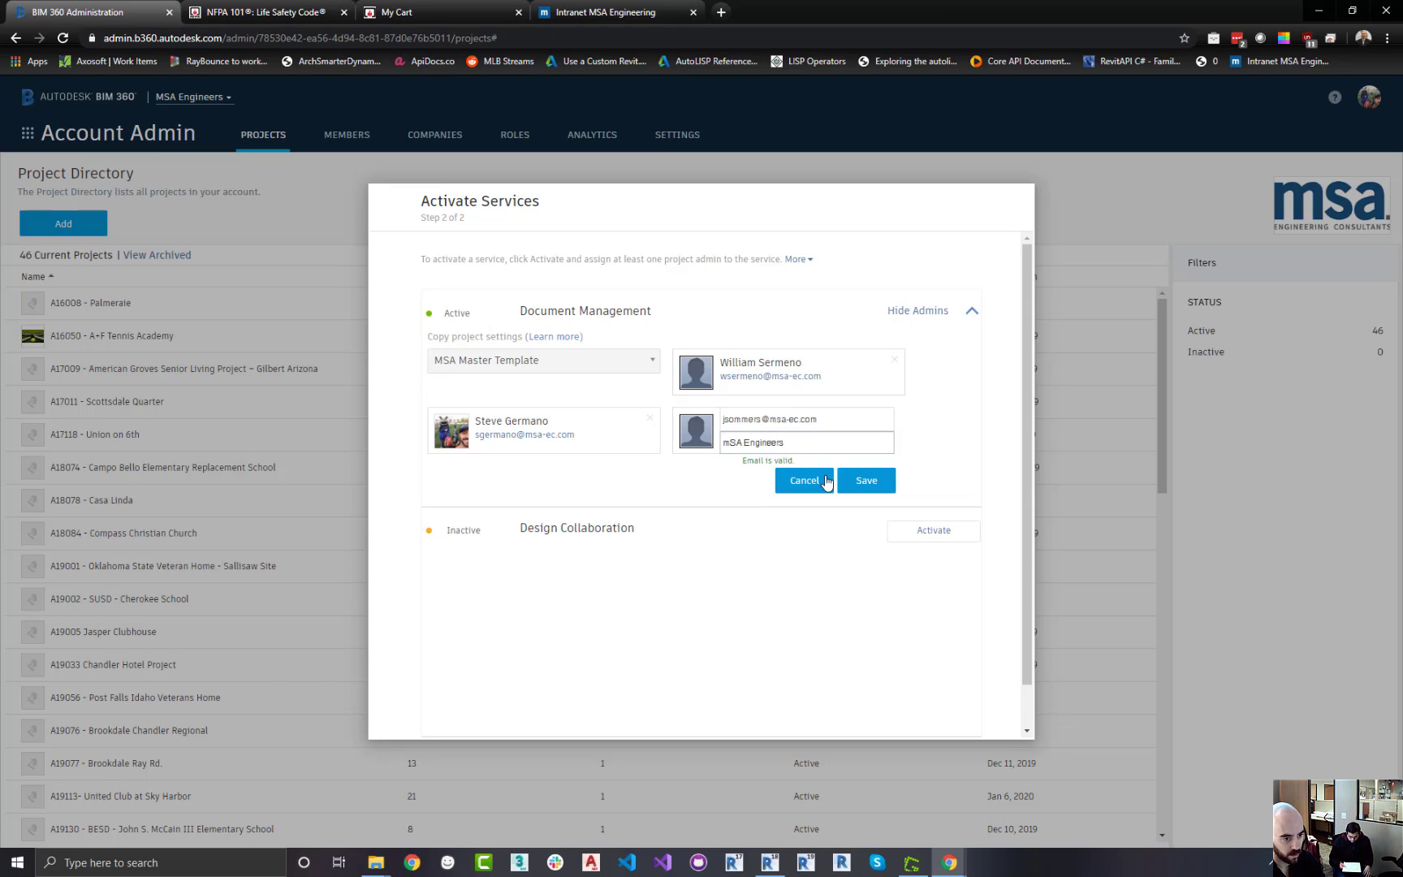
{"action": "left_click", "coordinate": [865, 480]}
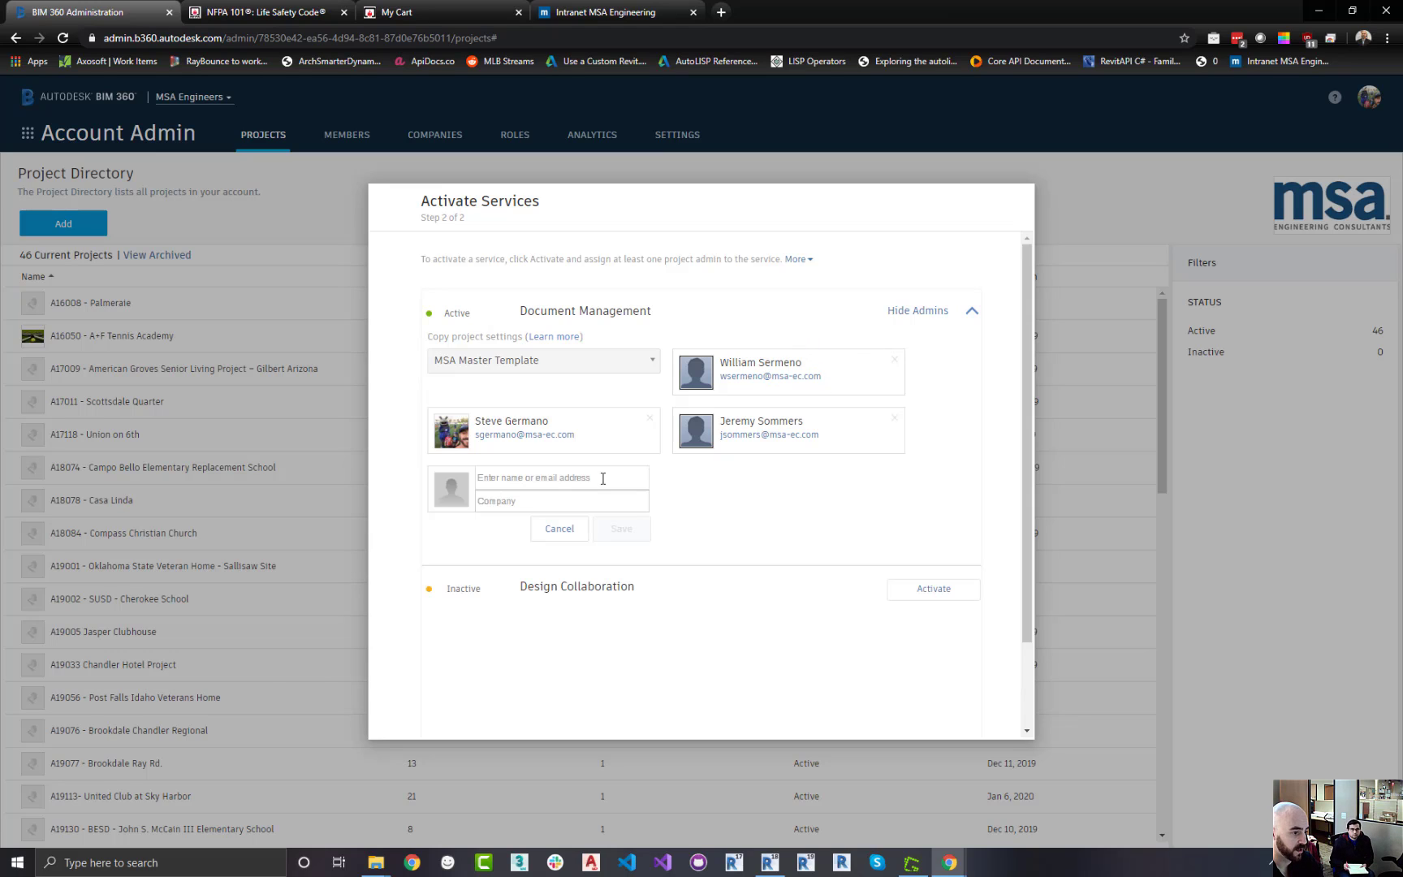
Add a fourth project administrator from the account directory with company MSA Engineers and save
{"action": "left_click", "coordinate": [593, 478]}
{"action": "type", "text": "jenn"}
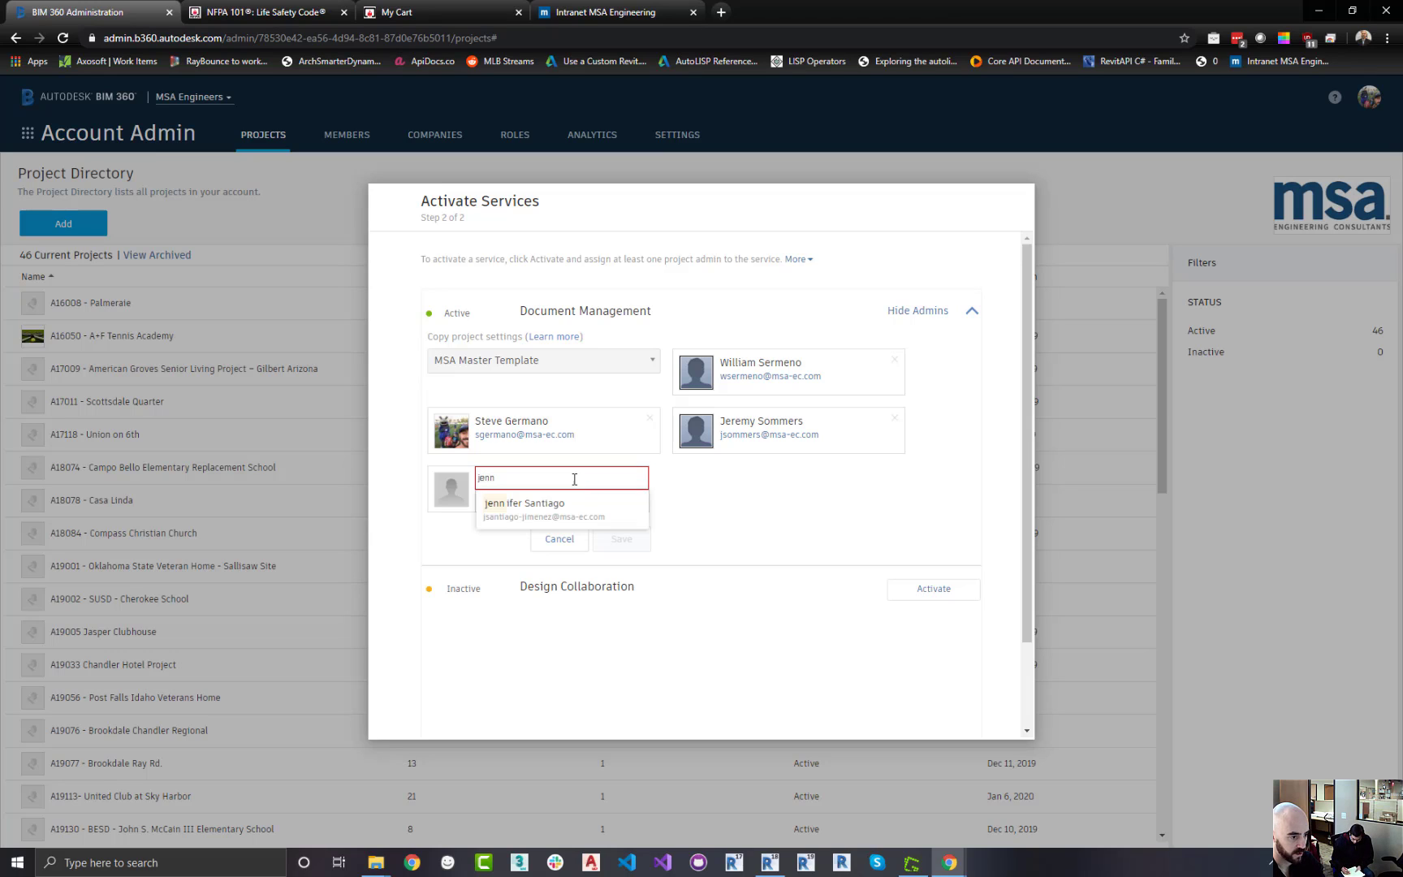
{"action": "left_click", "coordinate": [569, 506]}
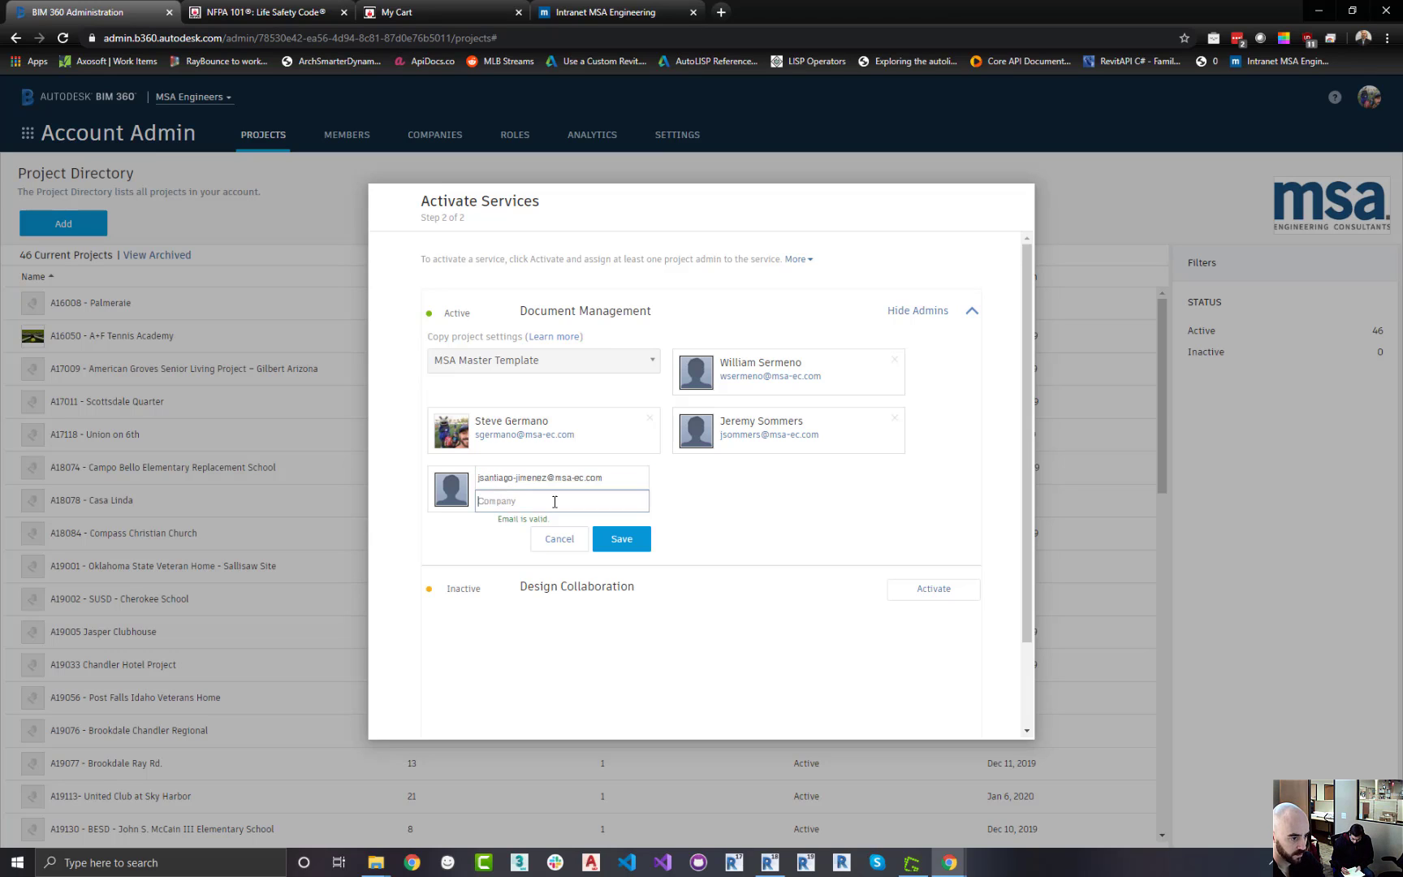
{"action": "left_click", "coordinate": [554, 501]}
{"action": "type", "text": "m"}
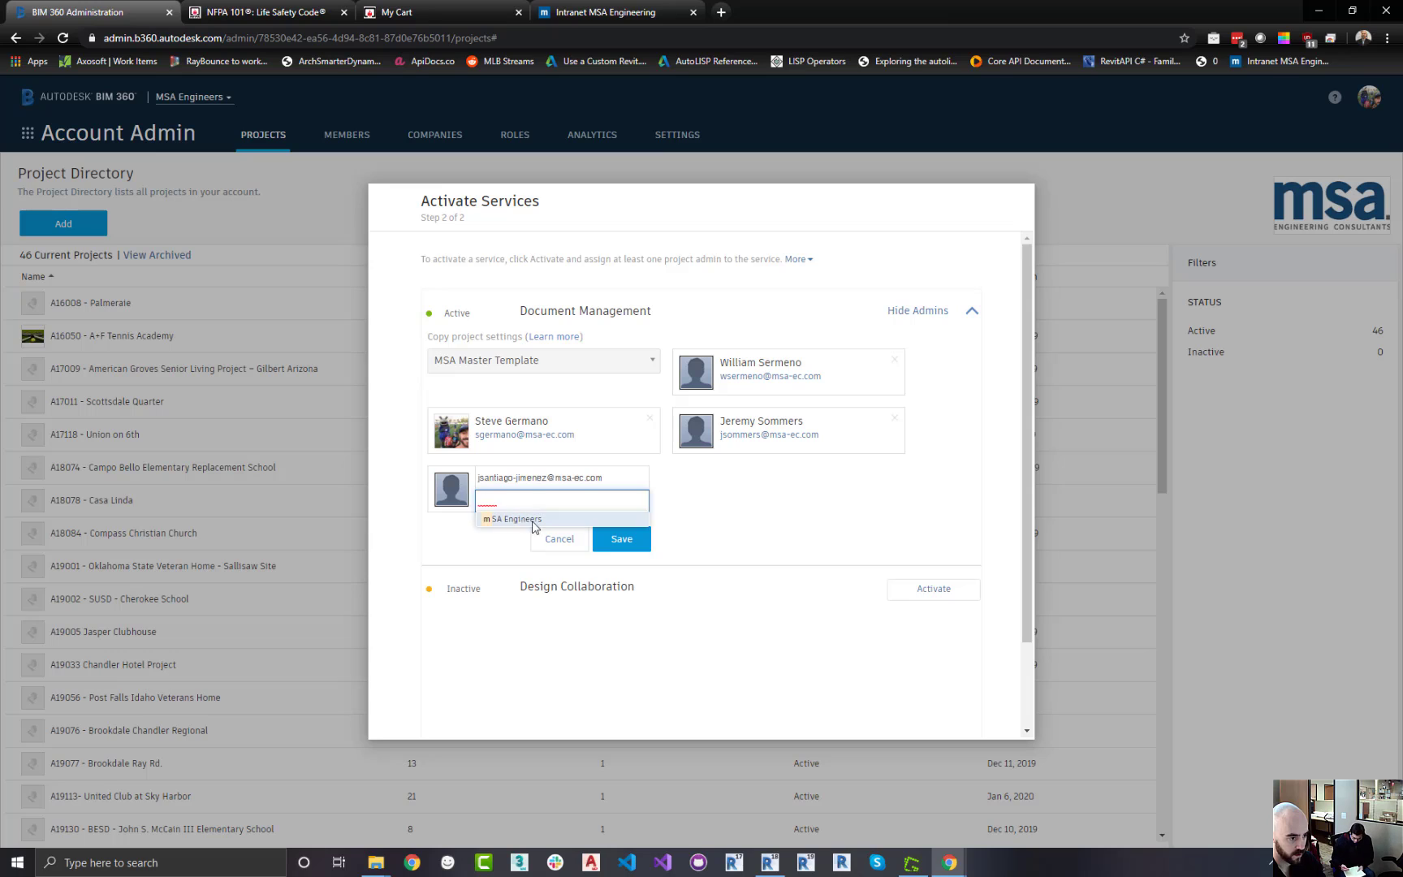
{"action": "left_click", "coordinate": [532, 522]}
{"action": "left_click", "coordinate": [625, 532]}
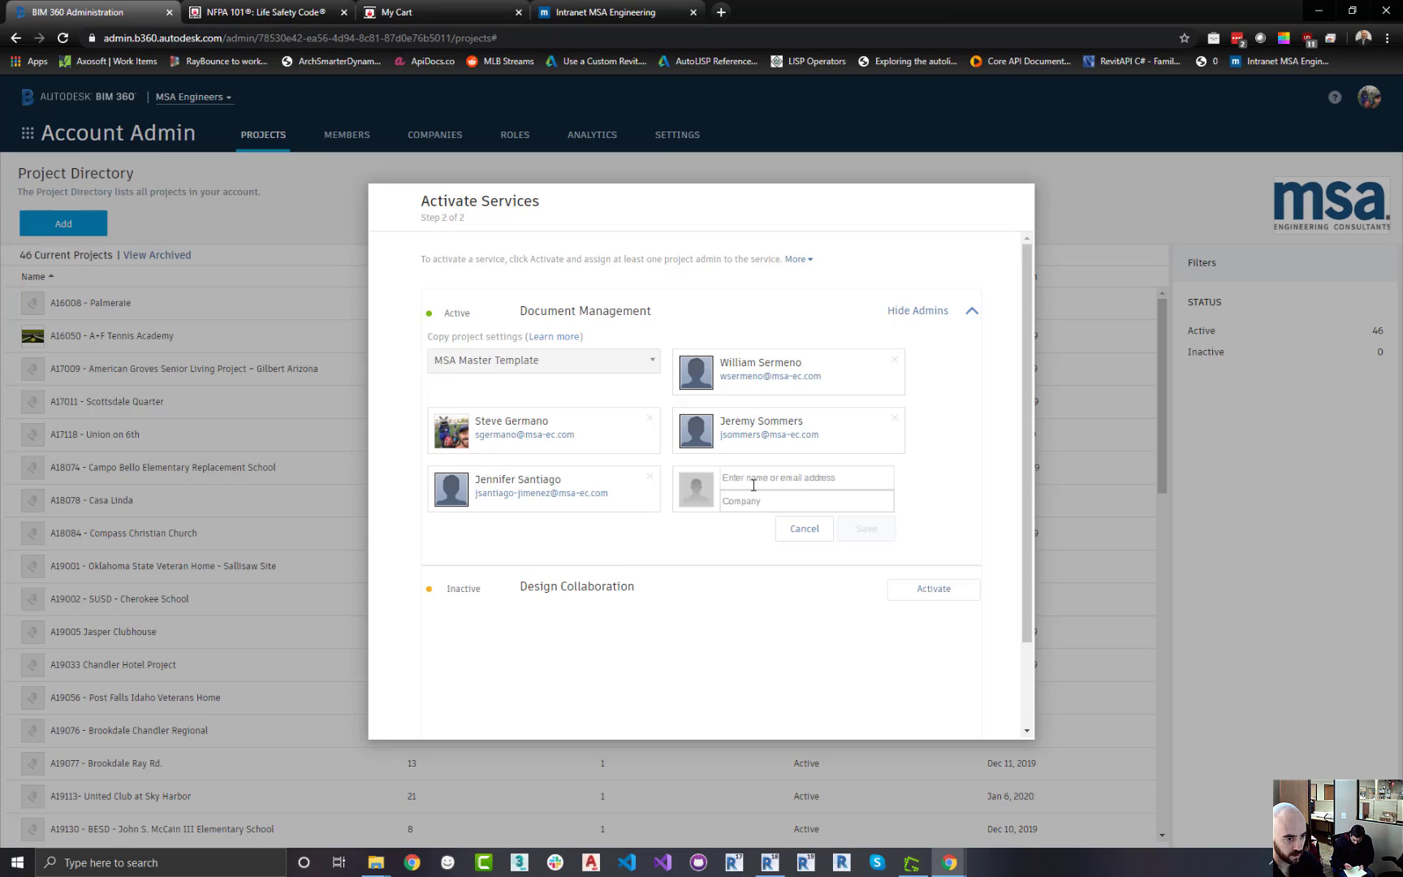
Add a fifth project administrator from the account directory with company MSA Engineers and save
{"action": "left_click", "coordinate": [753, 477]}
{"action": "type", "text": "ge"}
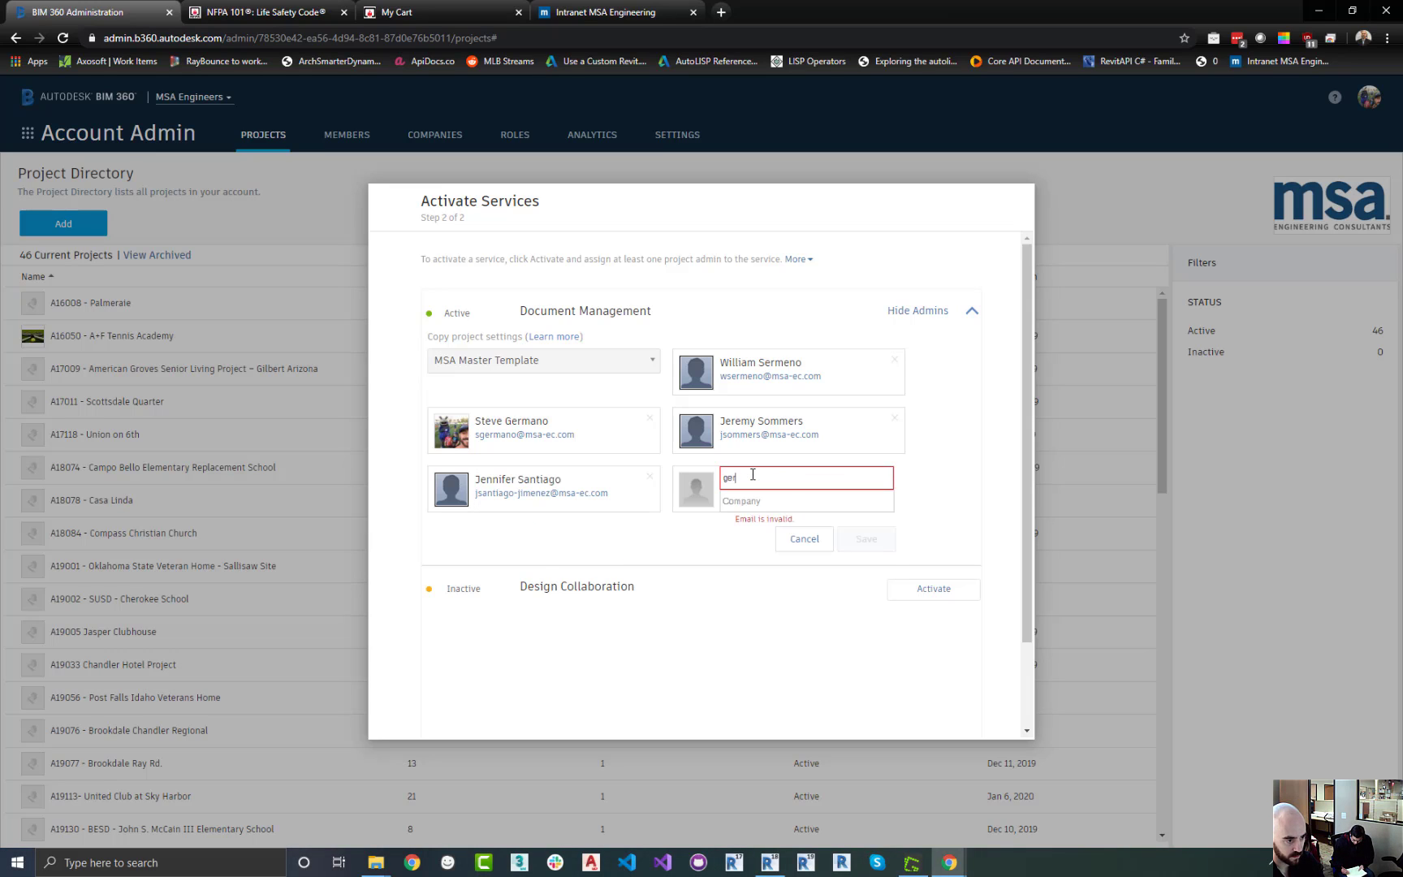
{"action": "type", "text": "r"}
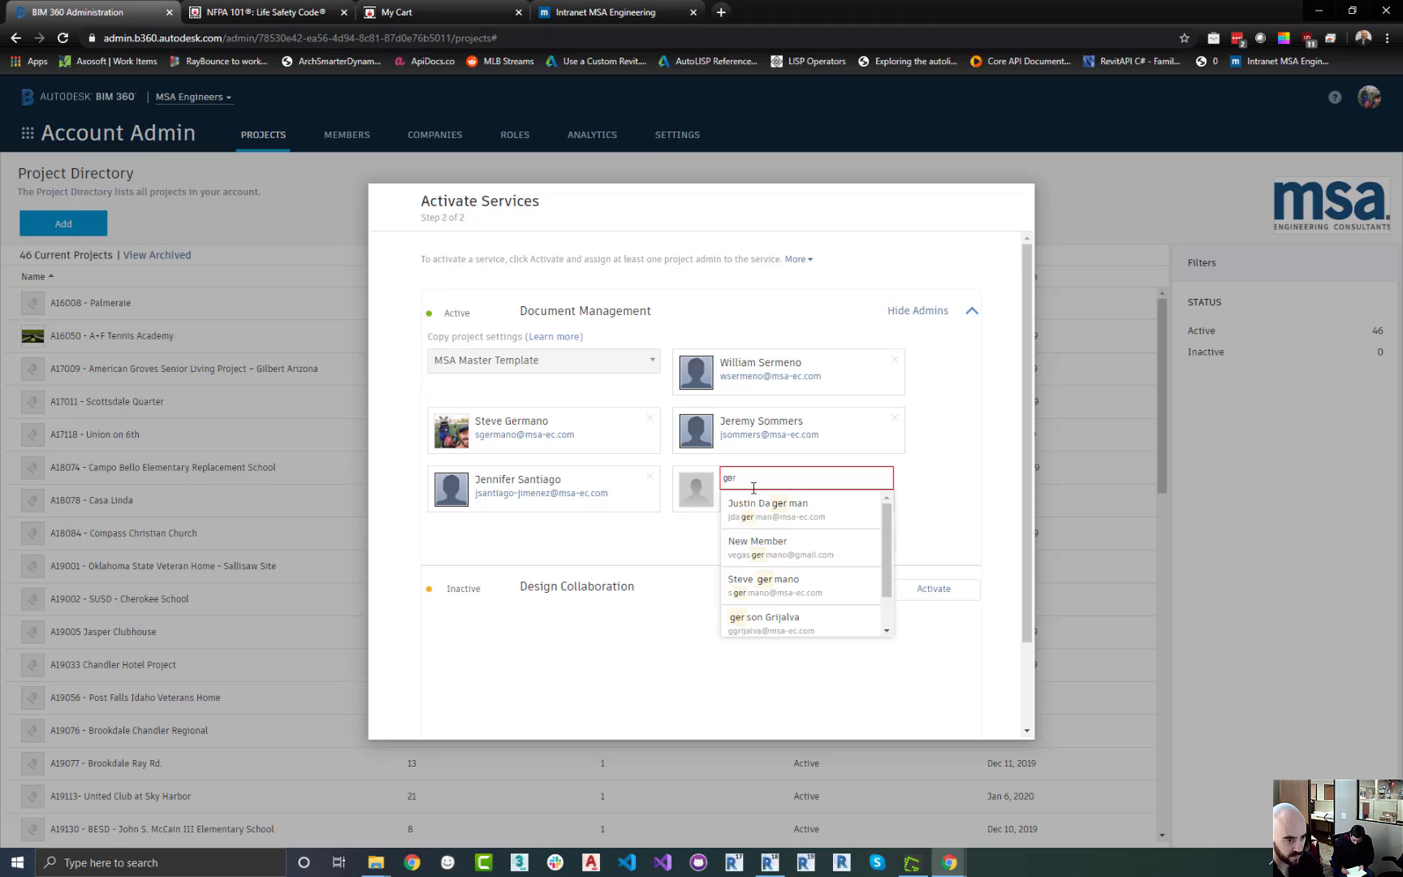
{"action": "left_click", "coordinate": [782, 621]}
{"action": "left_click", "coordinate": [775, 500]}
{"action": "type", "text": "m"}
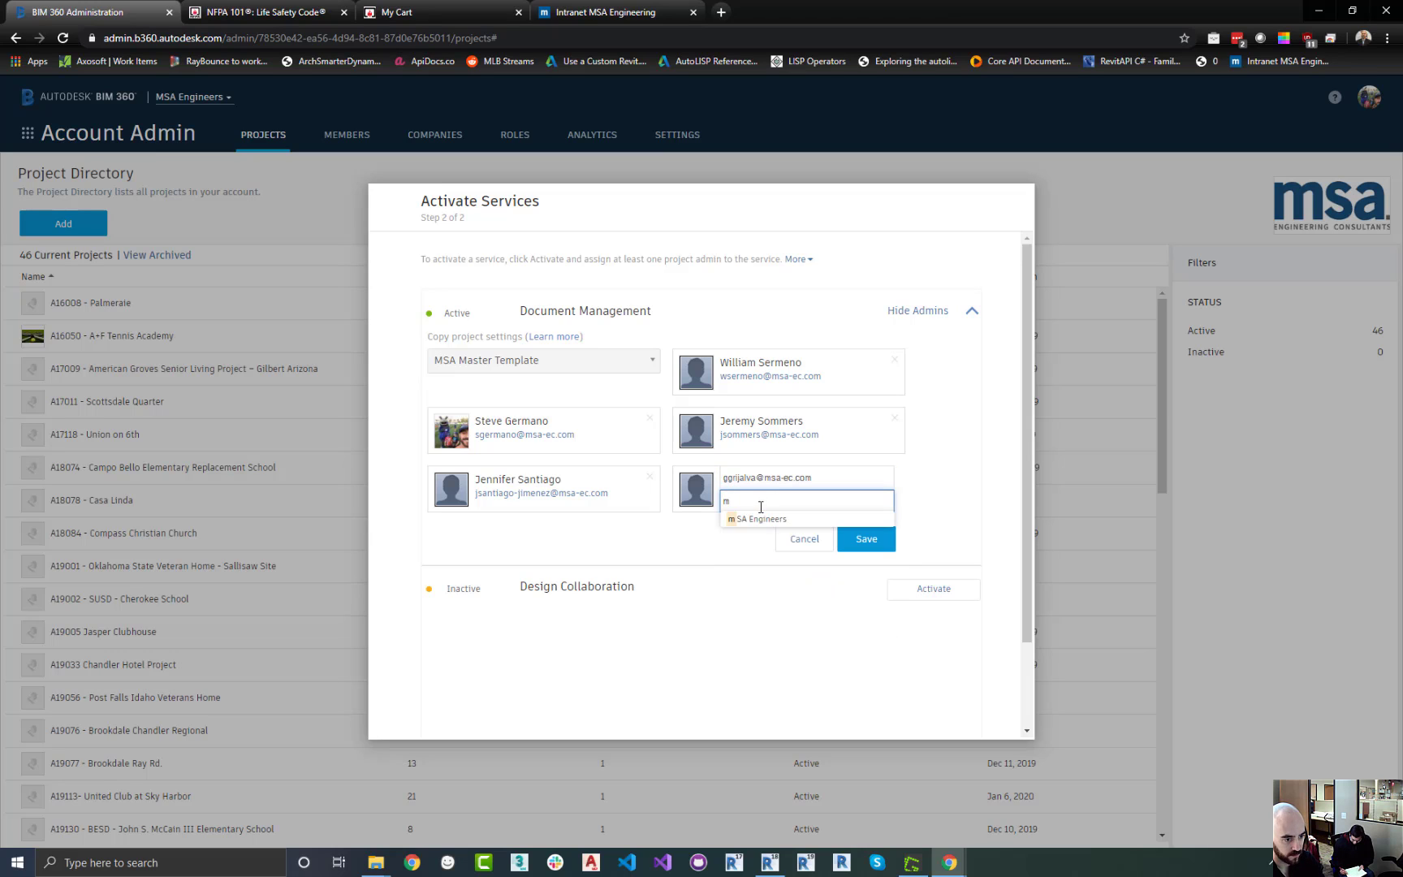
{"action": "left_click", "coordinate": [757, 520]}
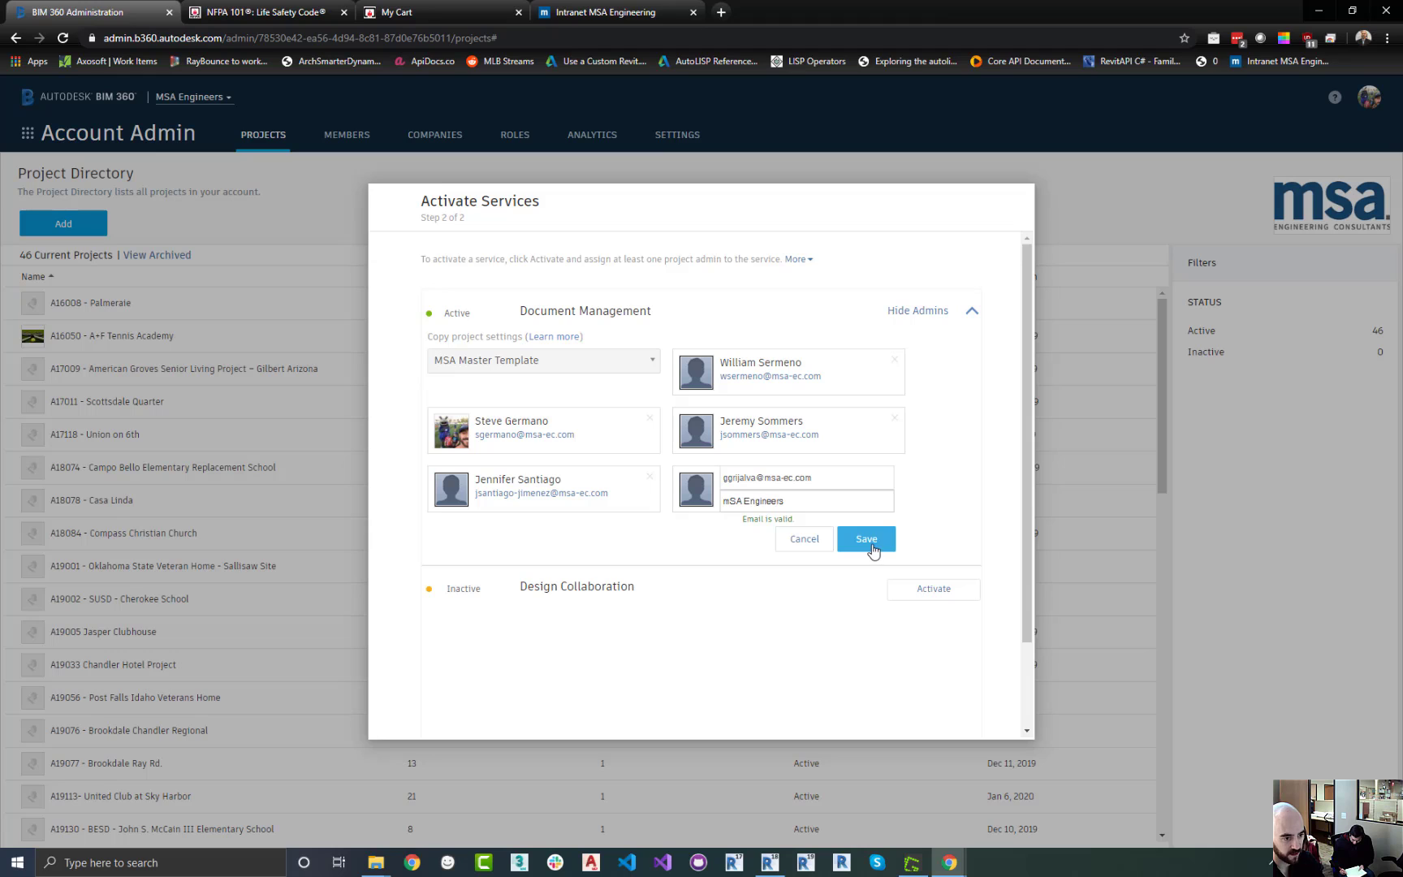
{"action": "left_click", "coordinate": [871, 549]}
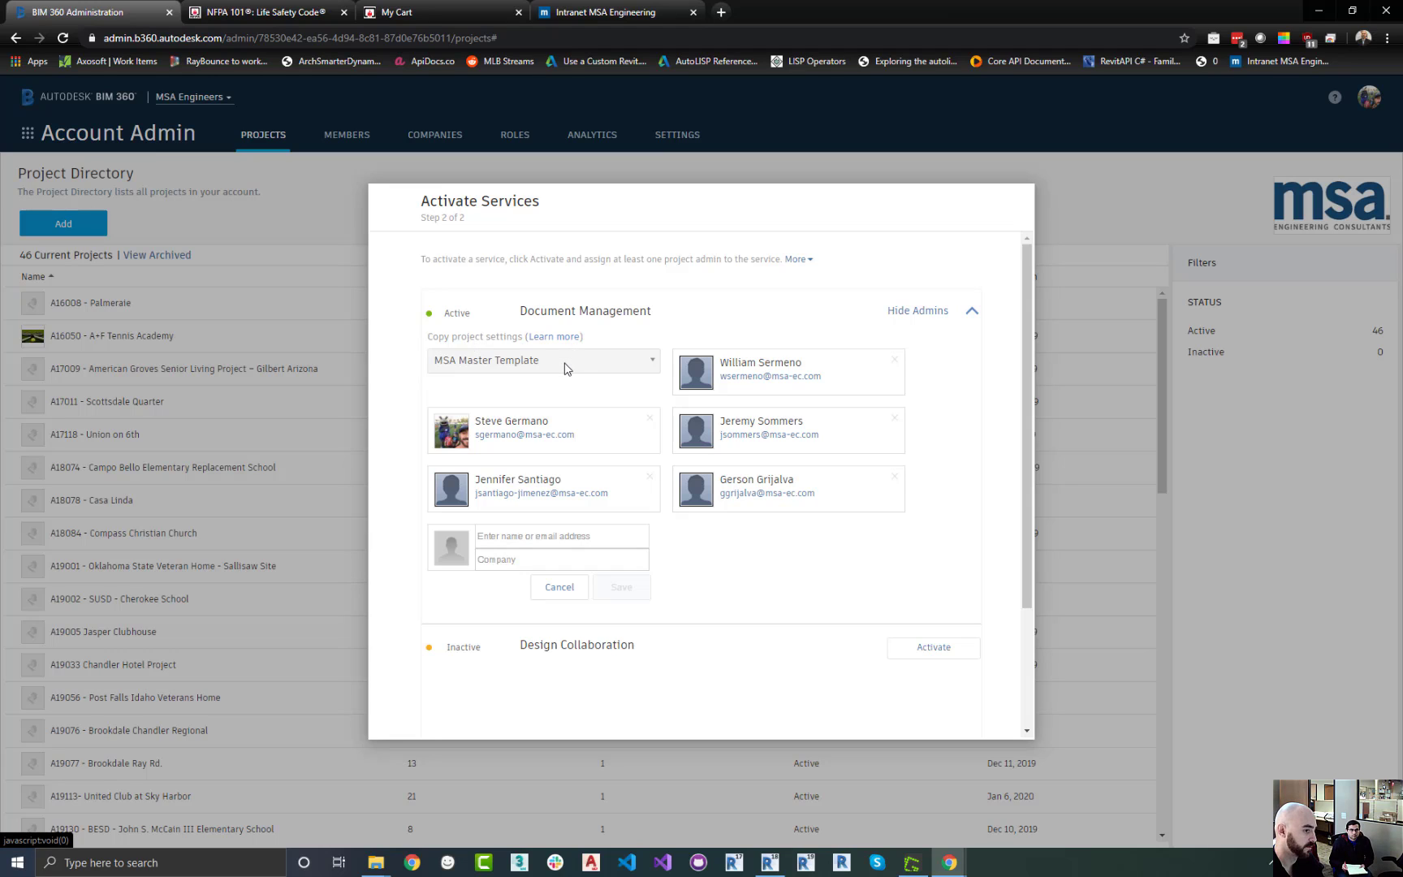
Collapse the Document Management admin list and finish activating the services
{"action": "scroll", "coordinate": [1009, 423], "scroll_direction": "down", "scroll_amount": 2}
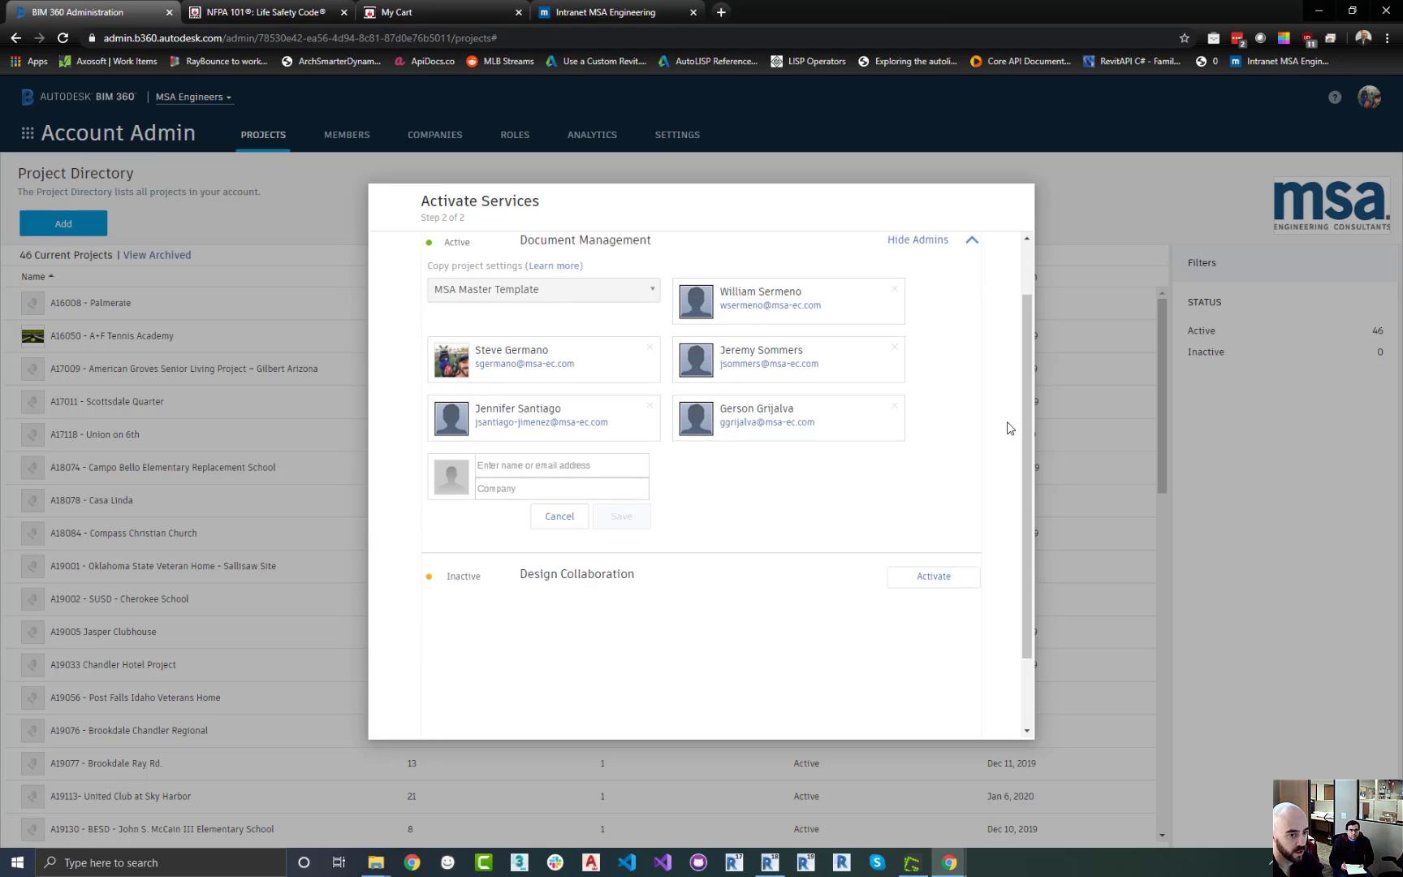
{"action": "scroll", "coordinate": [1004, 435], "scroll_direction": "up", "scroll_amount": 2}
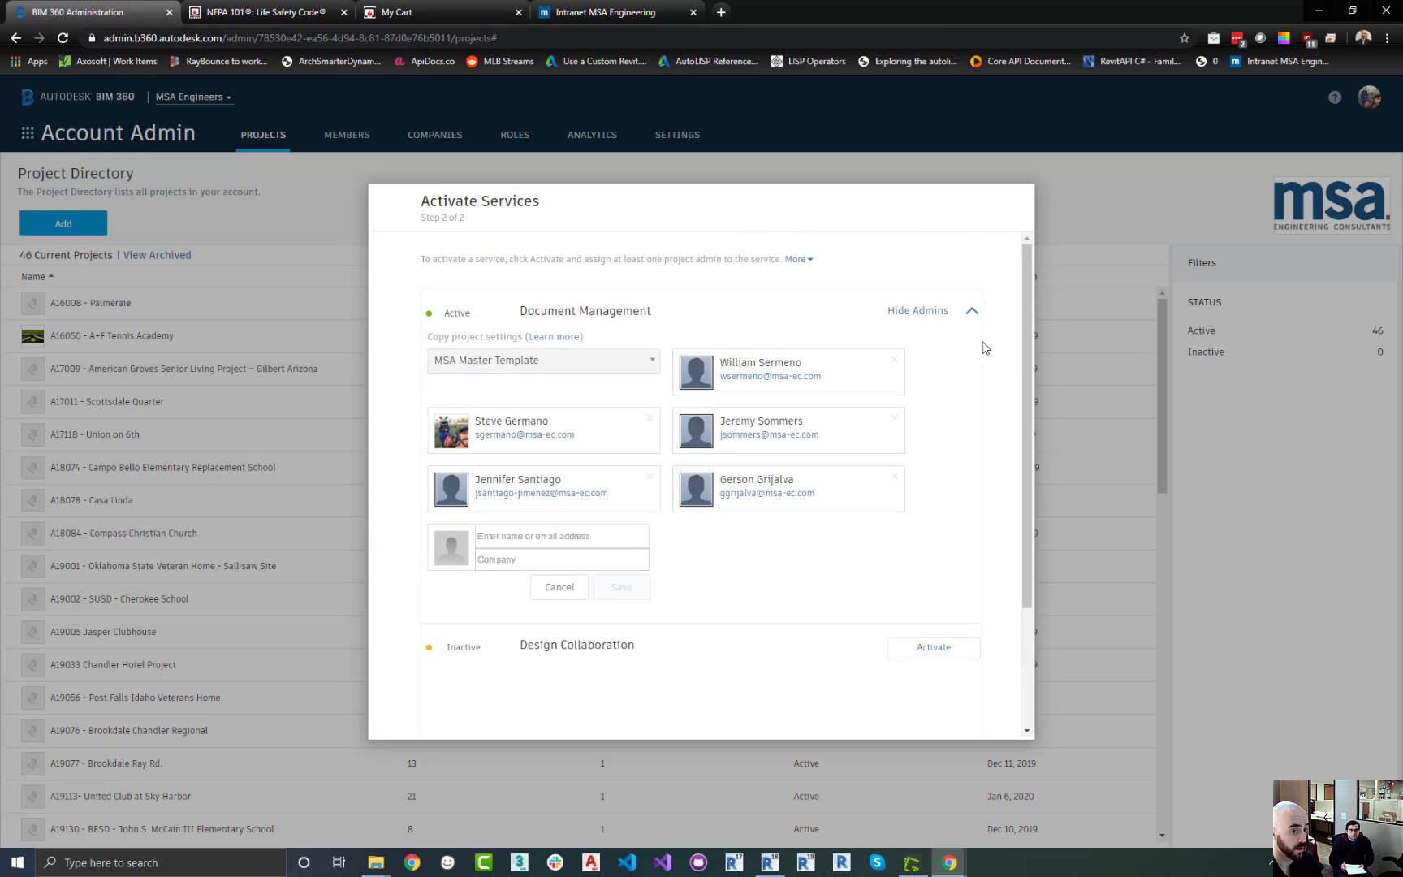
{"action": "left_click", "coordinate": [971, 313]}
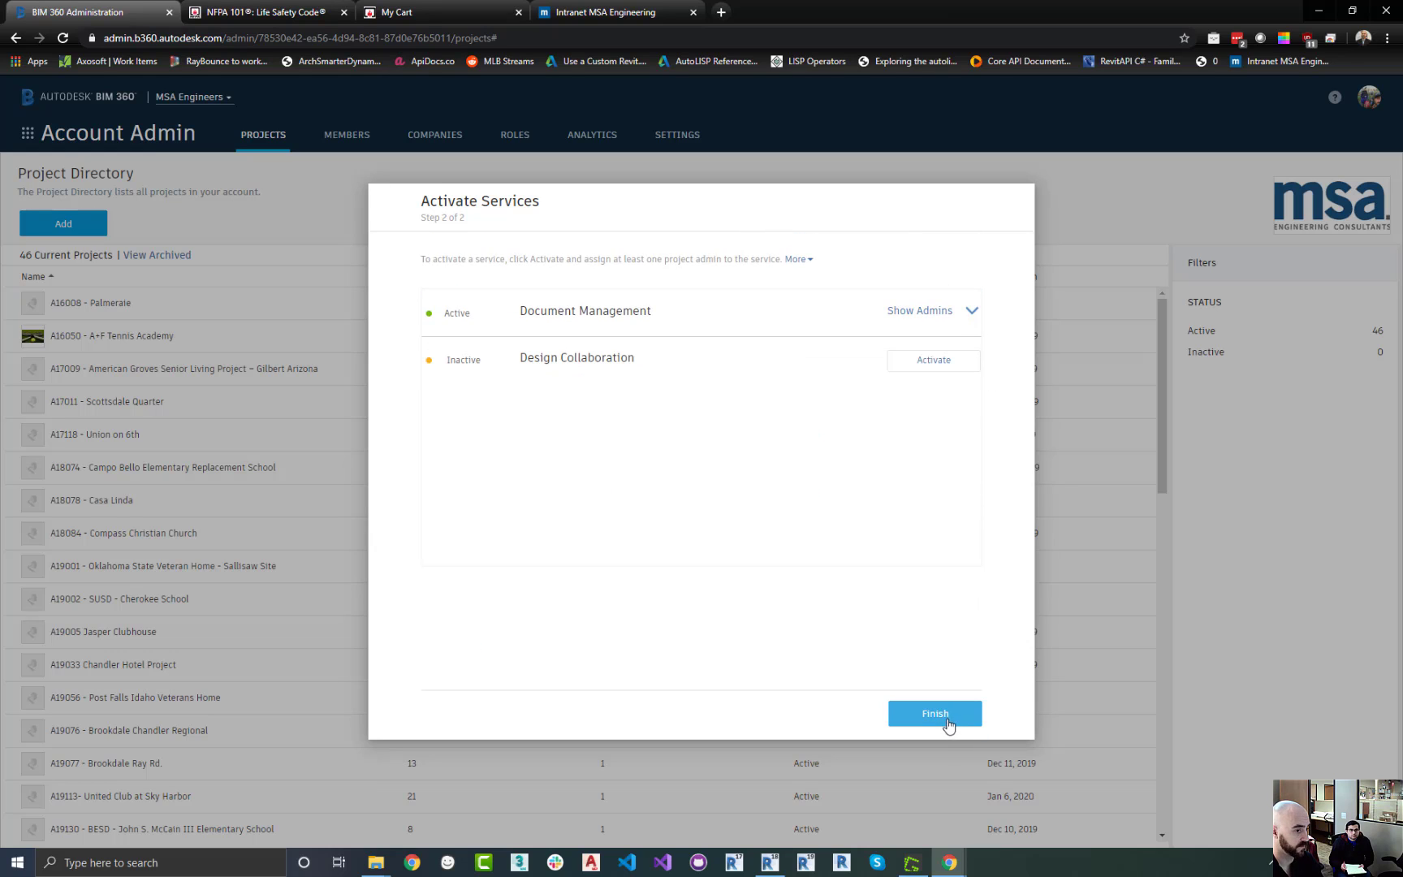
{"action": "left_click", "coordinate": [936, 715]}
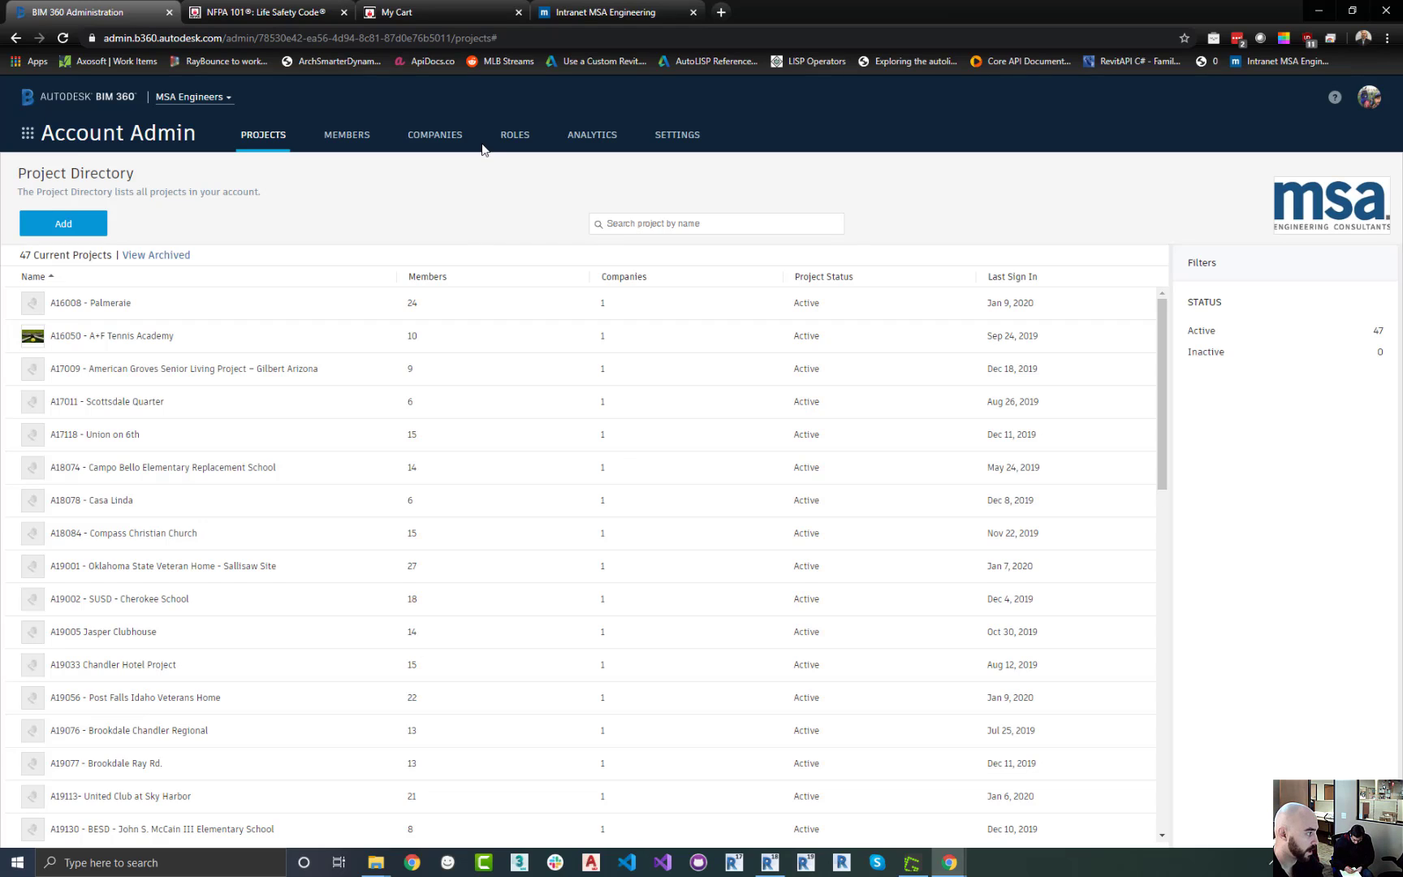
{"action": "left_click", "coordinate": [230, 99]}
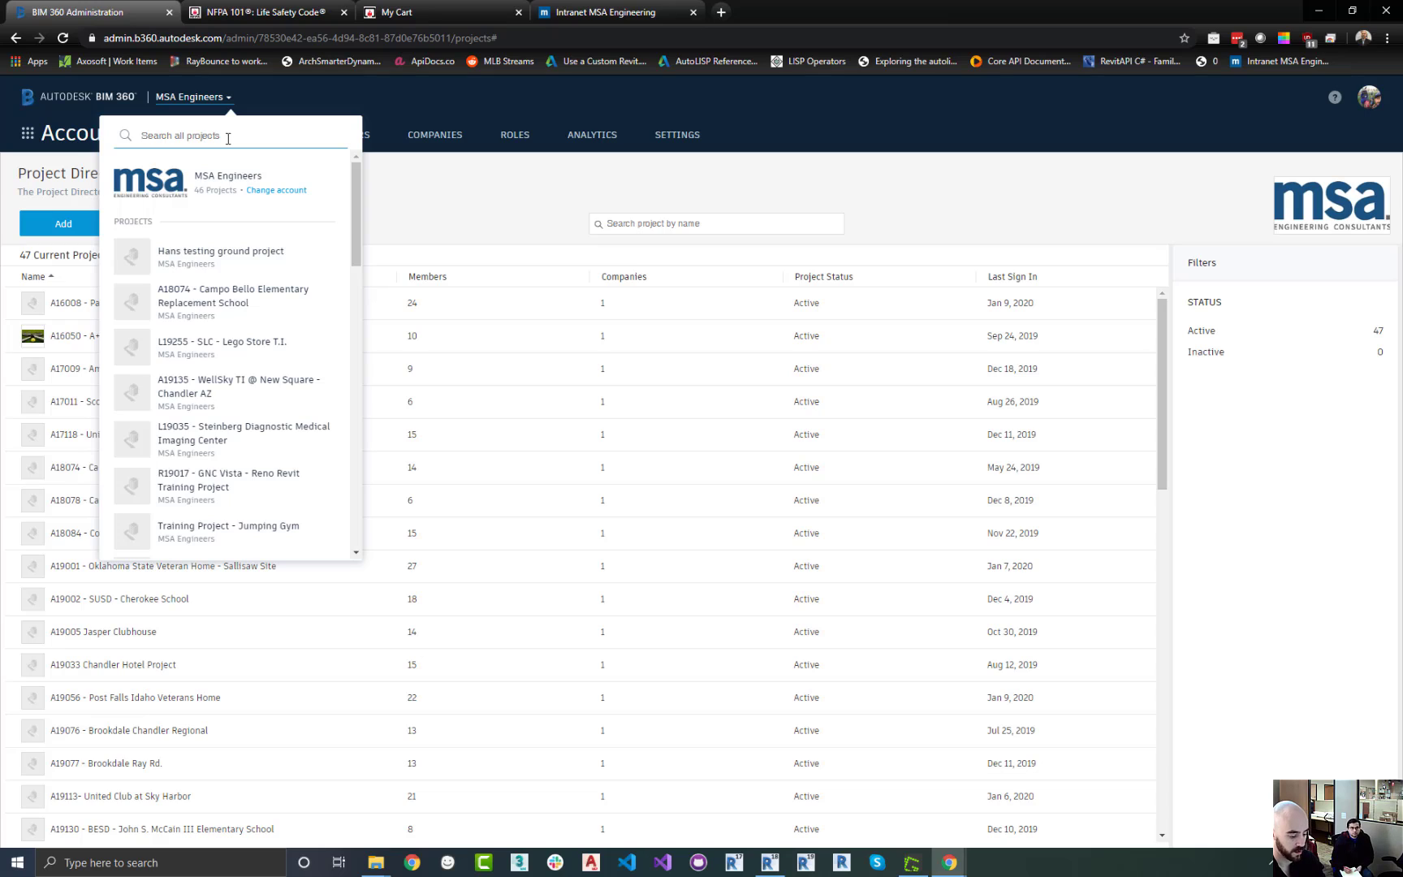
{"action": "type", "text": "10000"}
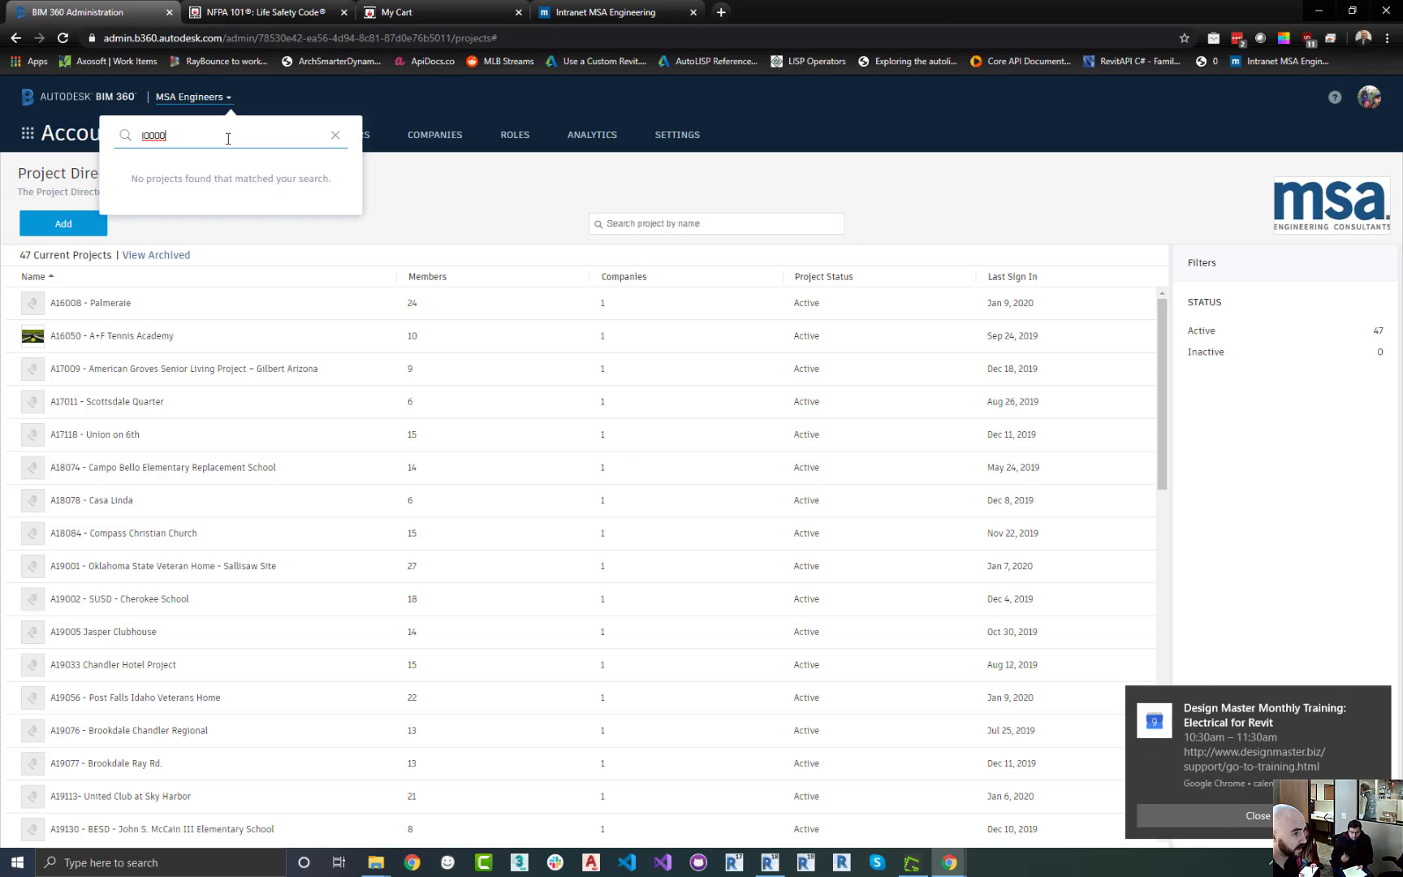
{"action": "left_click", "coordinate": [420, 196]}
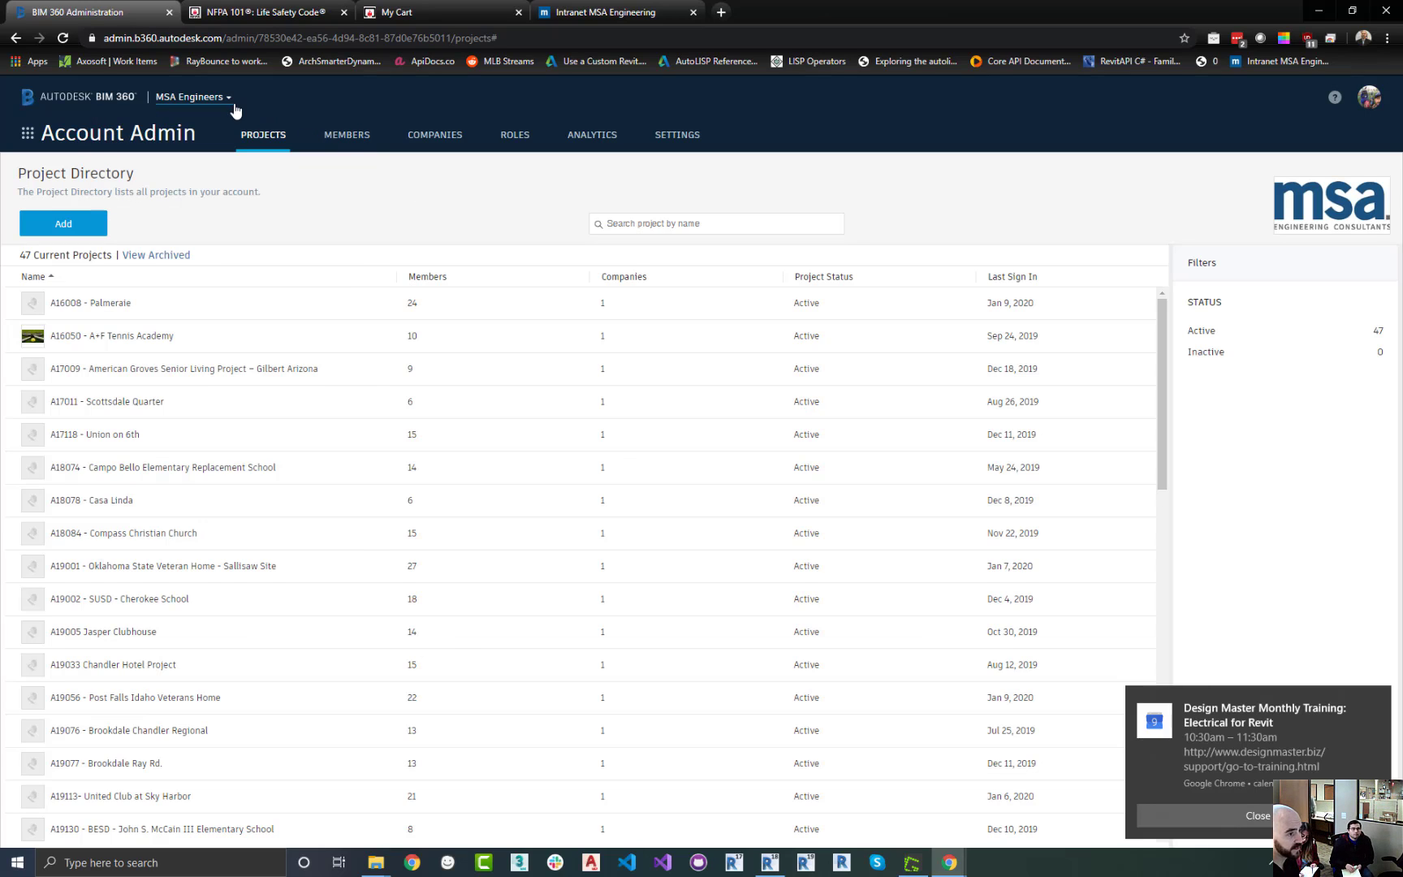
{"action": "left_click", "coordinate": [232, 101]}
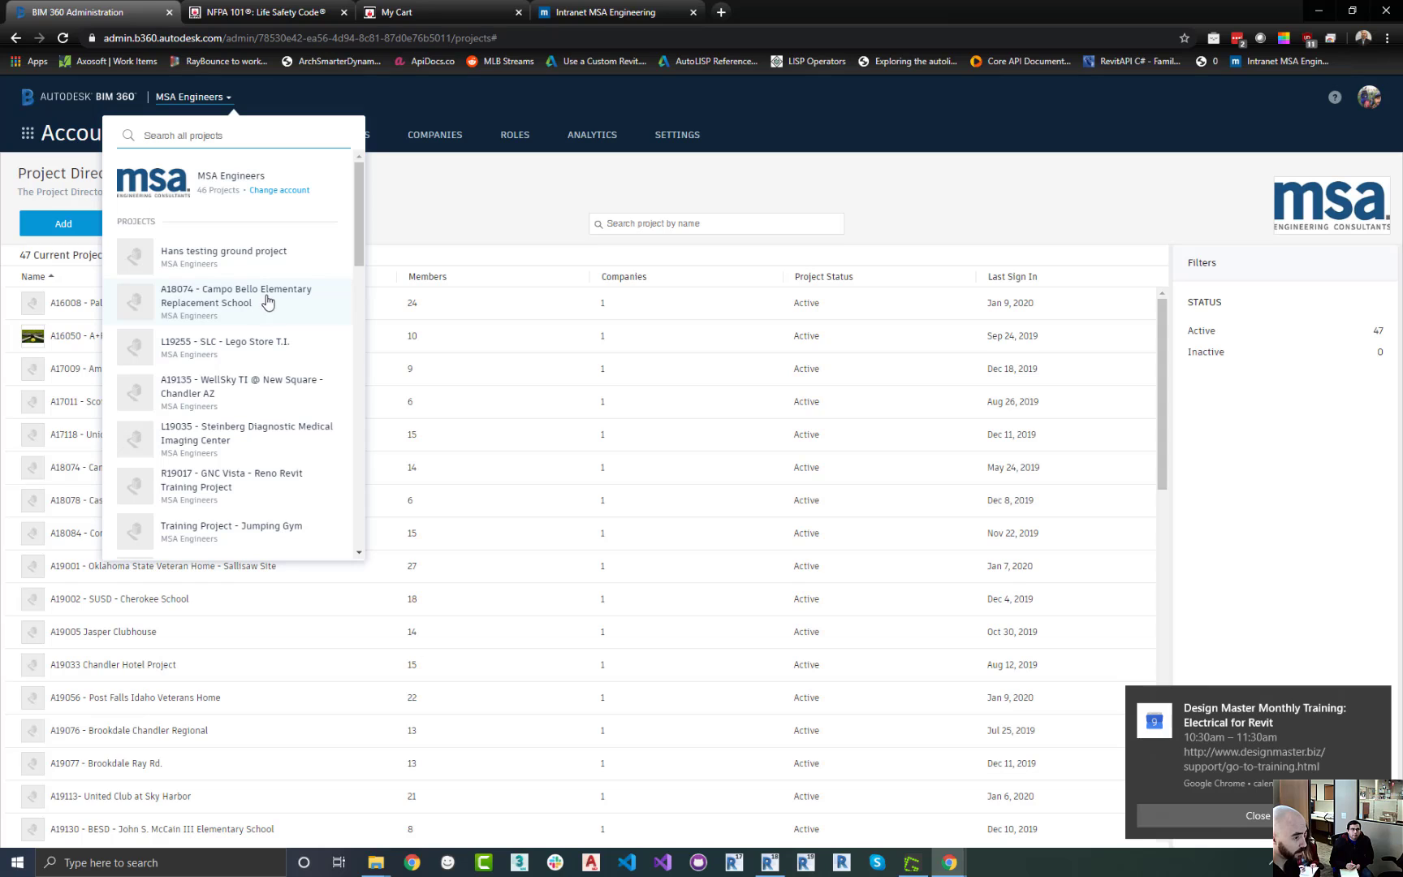
{"action": "left_click", "coordinate": [456, 217]}
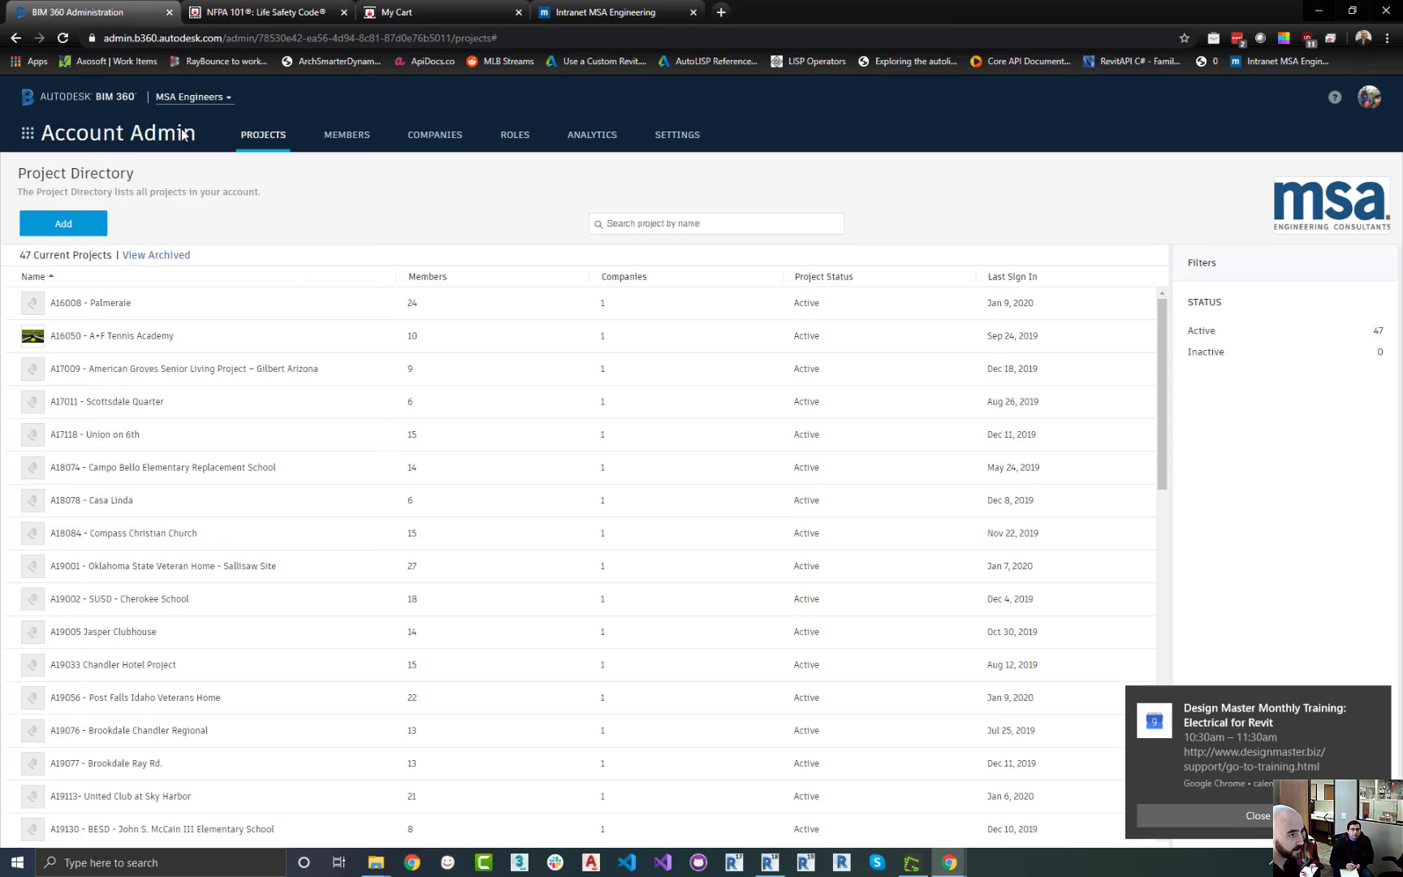
Reload the page and open the L00000 - Jenns Bistro project through the project switcher search
{"action": "left_click", "coordinate": [63, 37]}
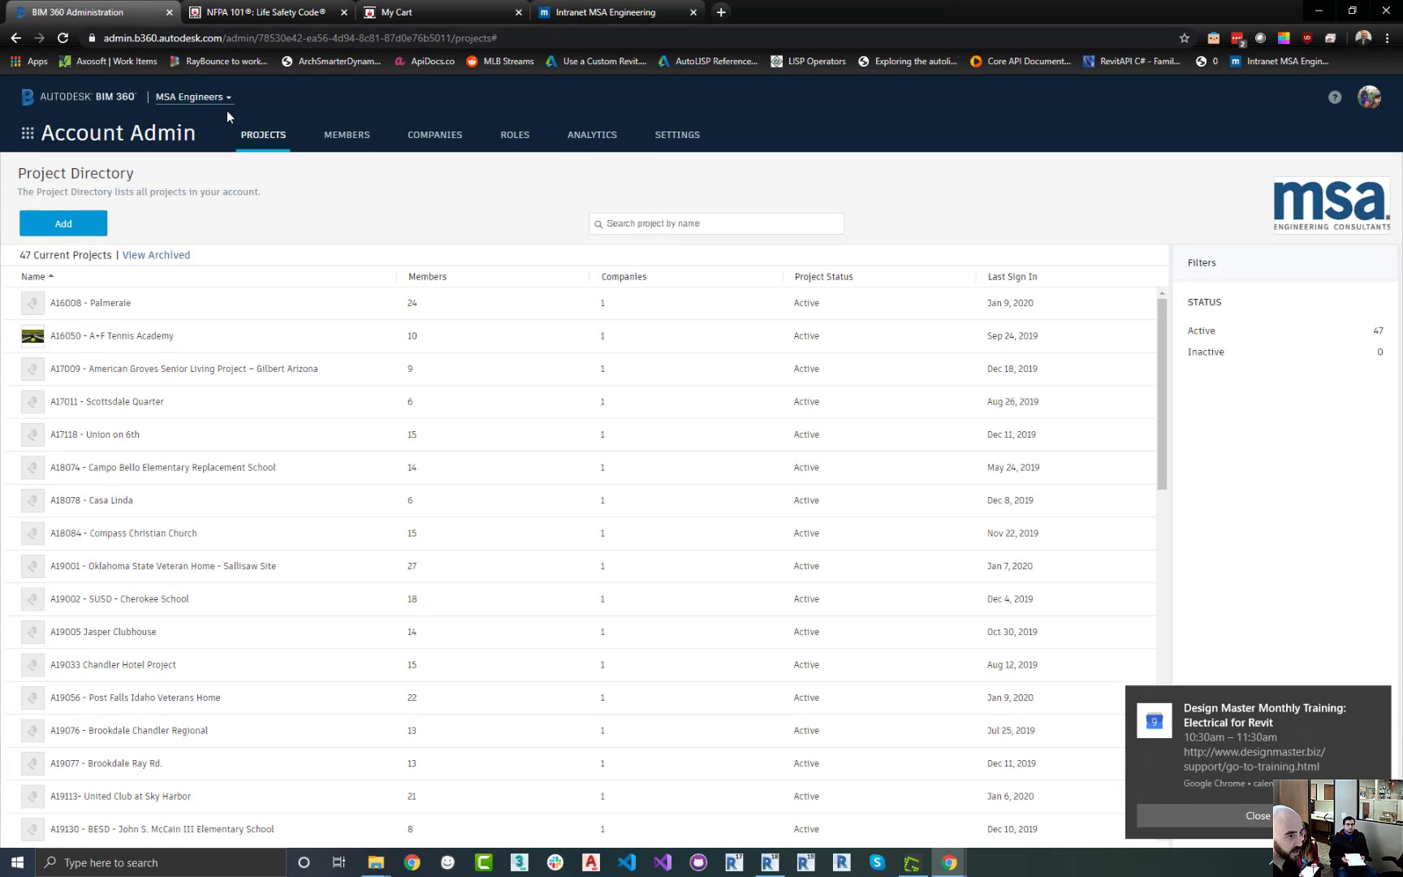
{"action": "left_click", "coordinate": [232, 102]}
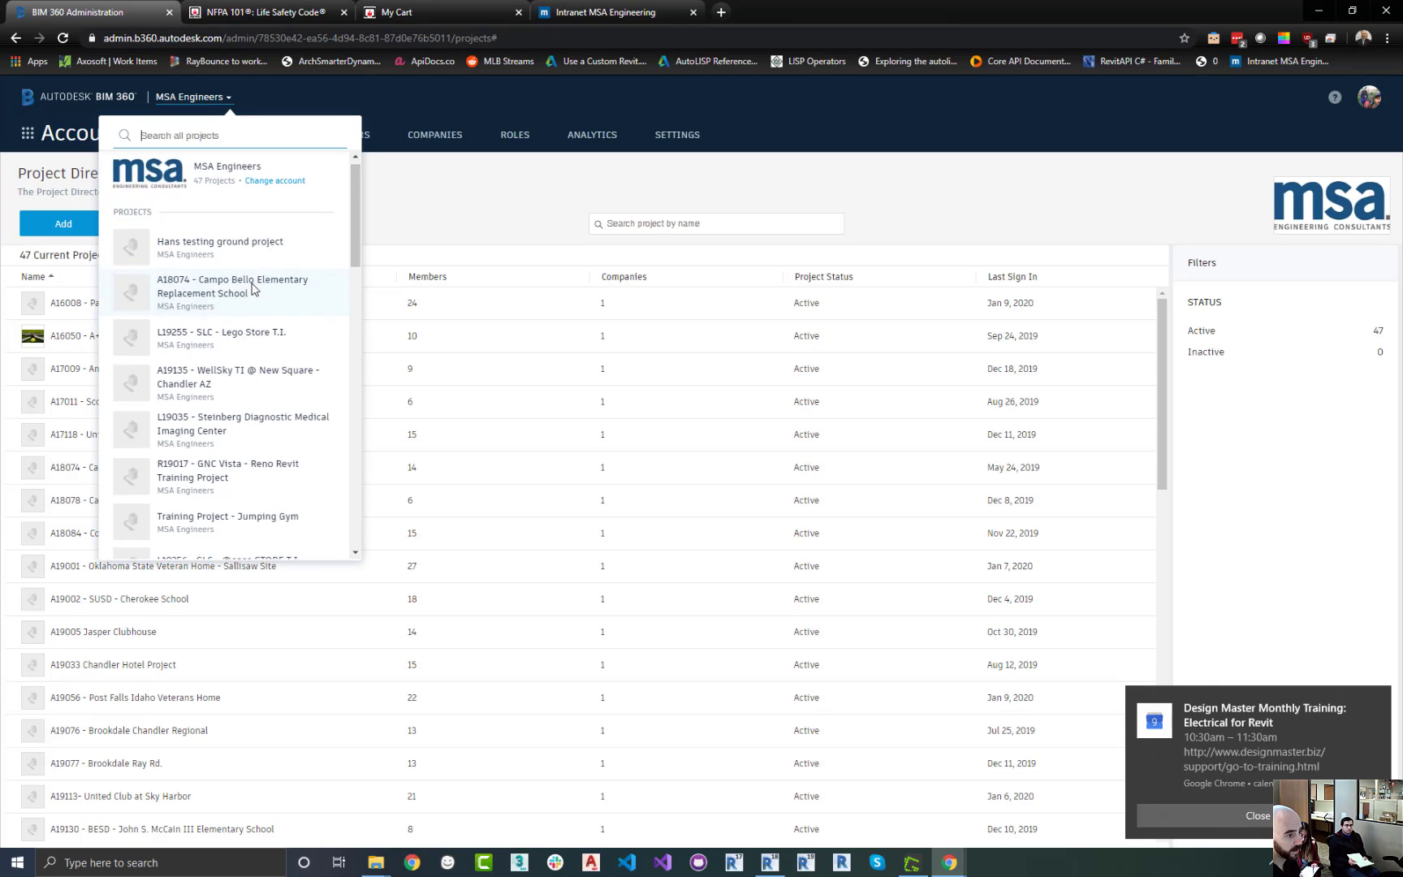
{"action": "scroll", "coordinate": [257, 289], "scroll_direction": "down", "scroll_amount": 5}
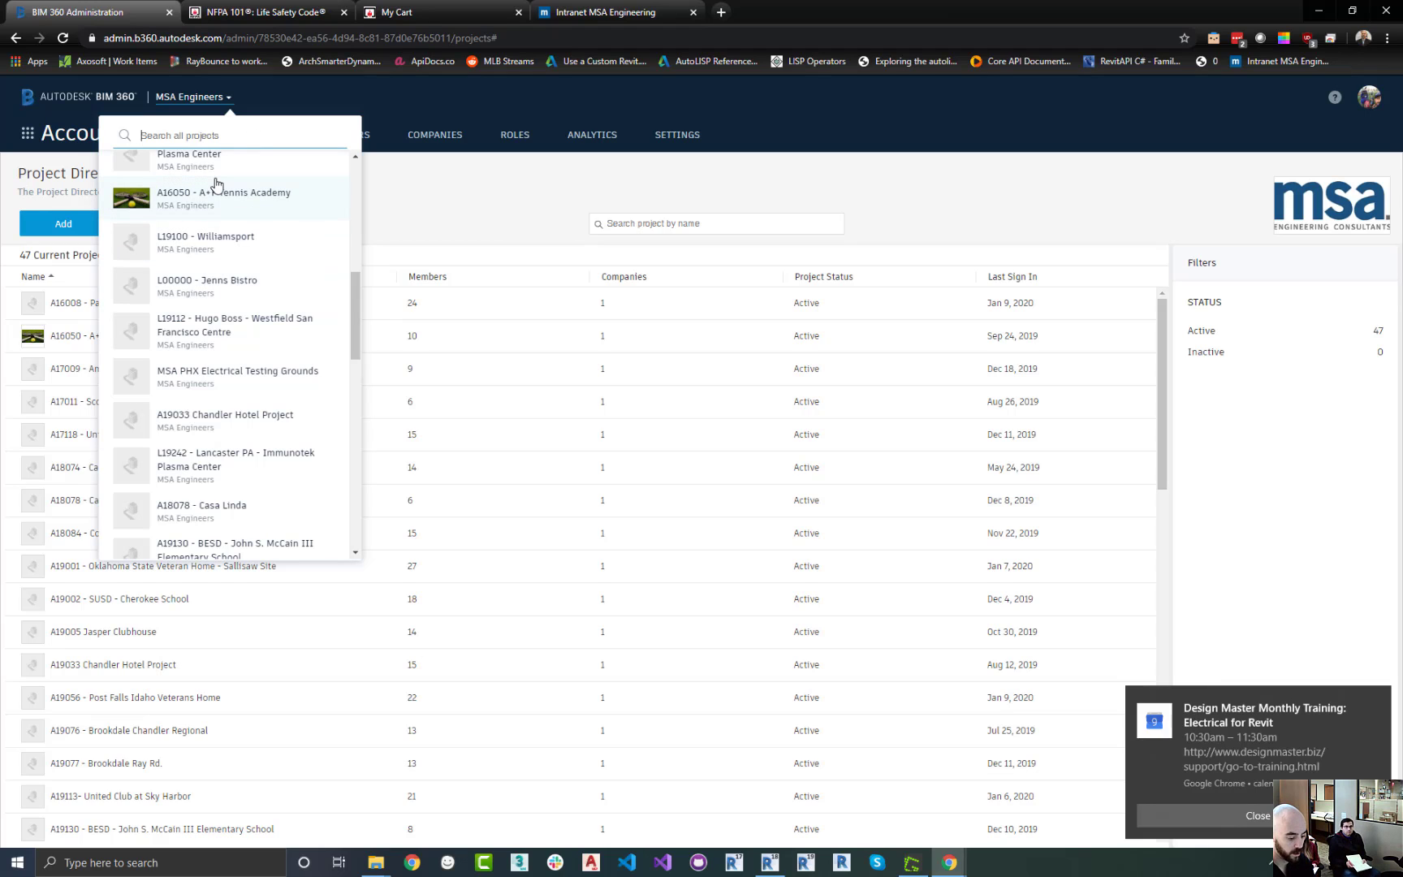
{"action": "type", "text": "L000"}
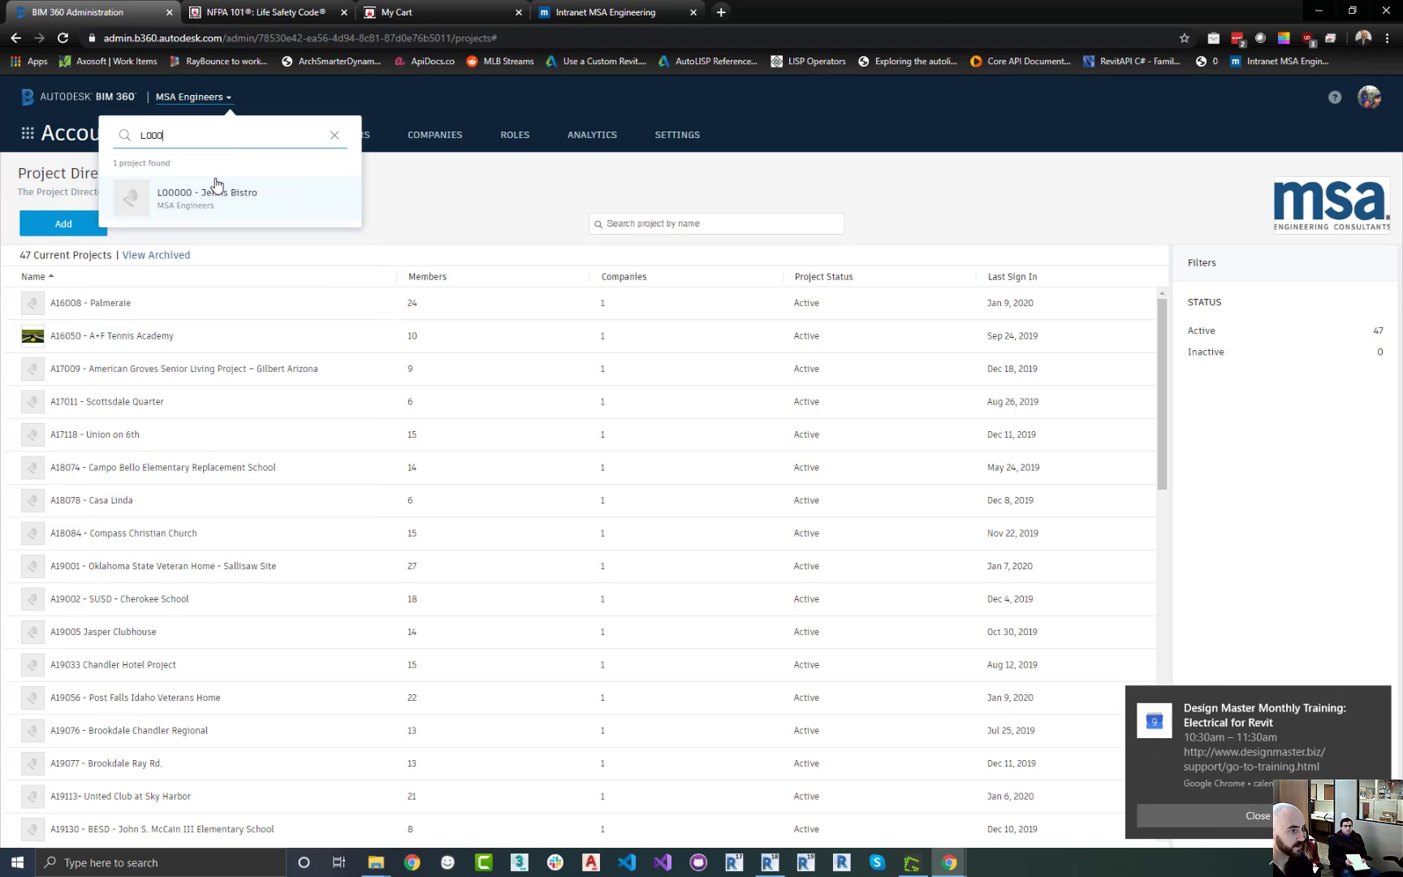
{"action": "left_click", "coordinate": [252, 214]}
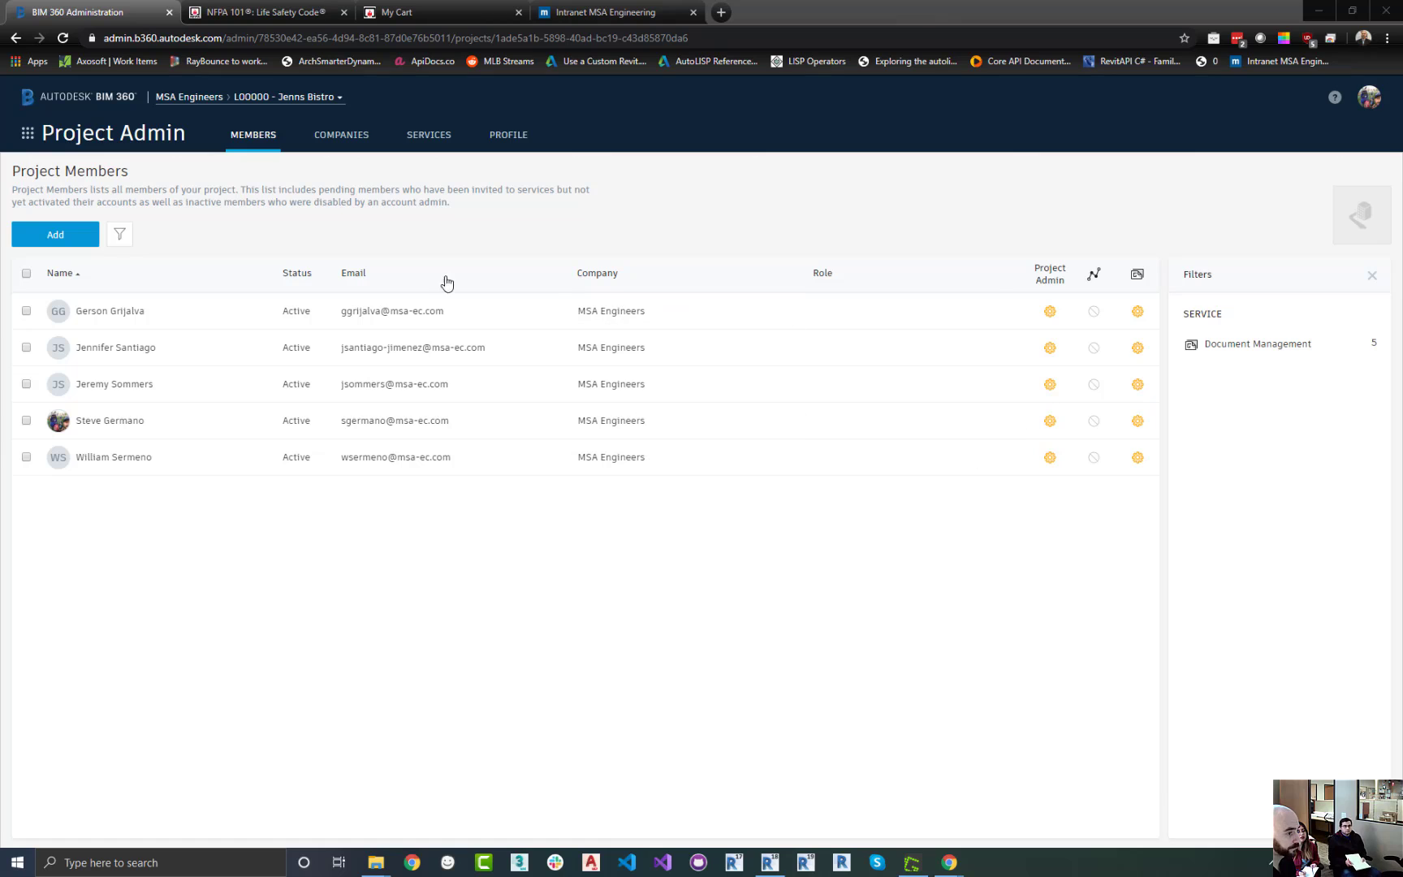
Review the project's home page and its Project Admin members, companies, services and profile pages
{"action": "left_click", "coordinate": [28, 133]}
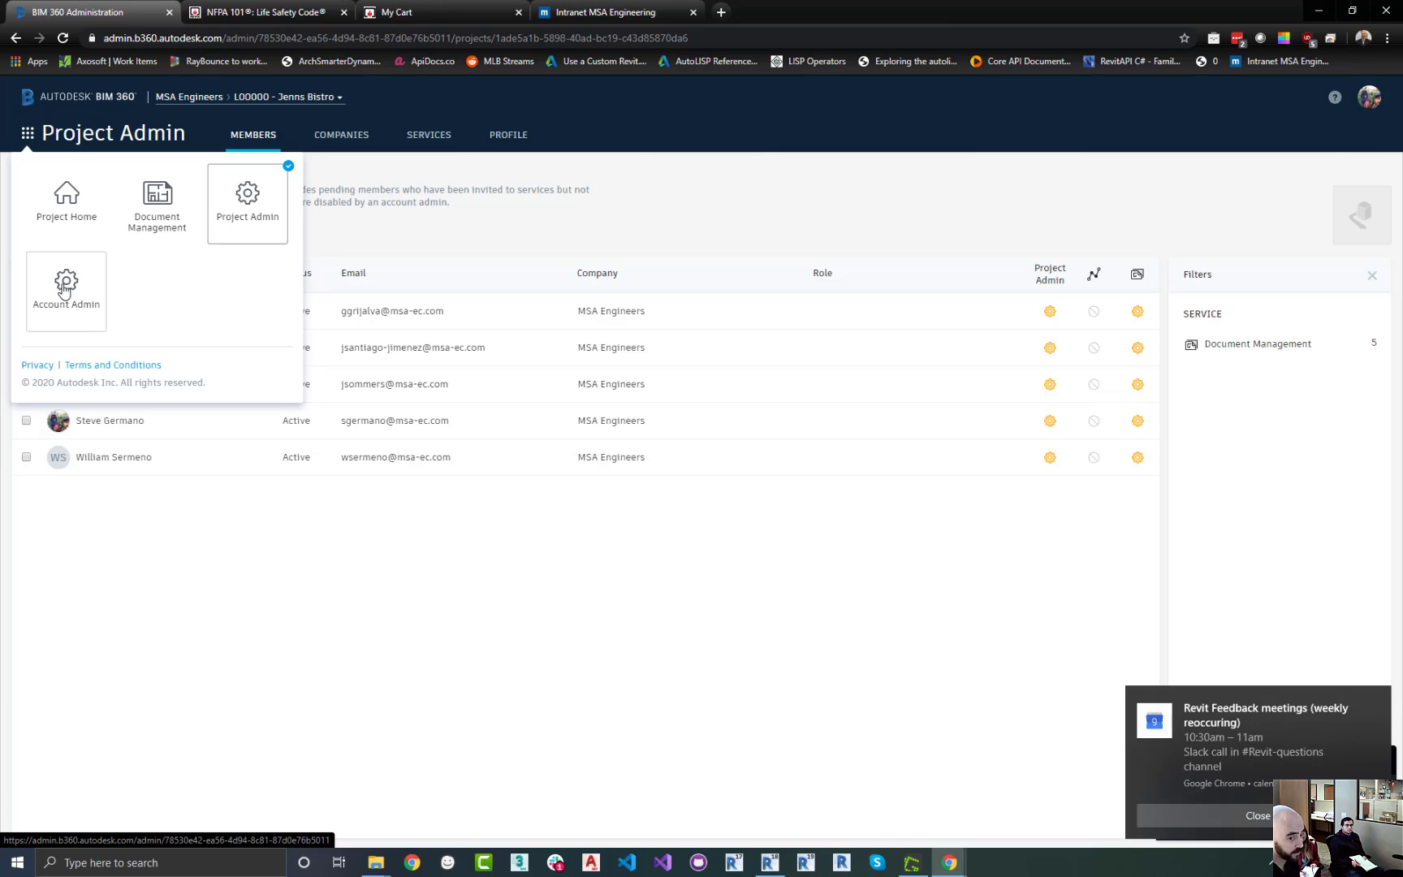
{"action": "left_click", "coordinate": [92, 222]}
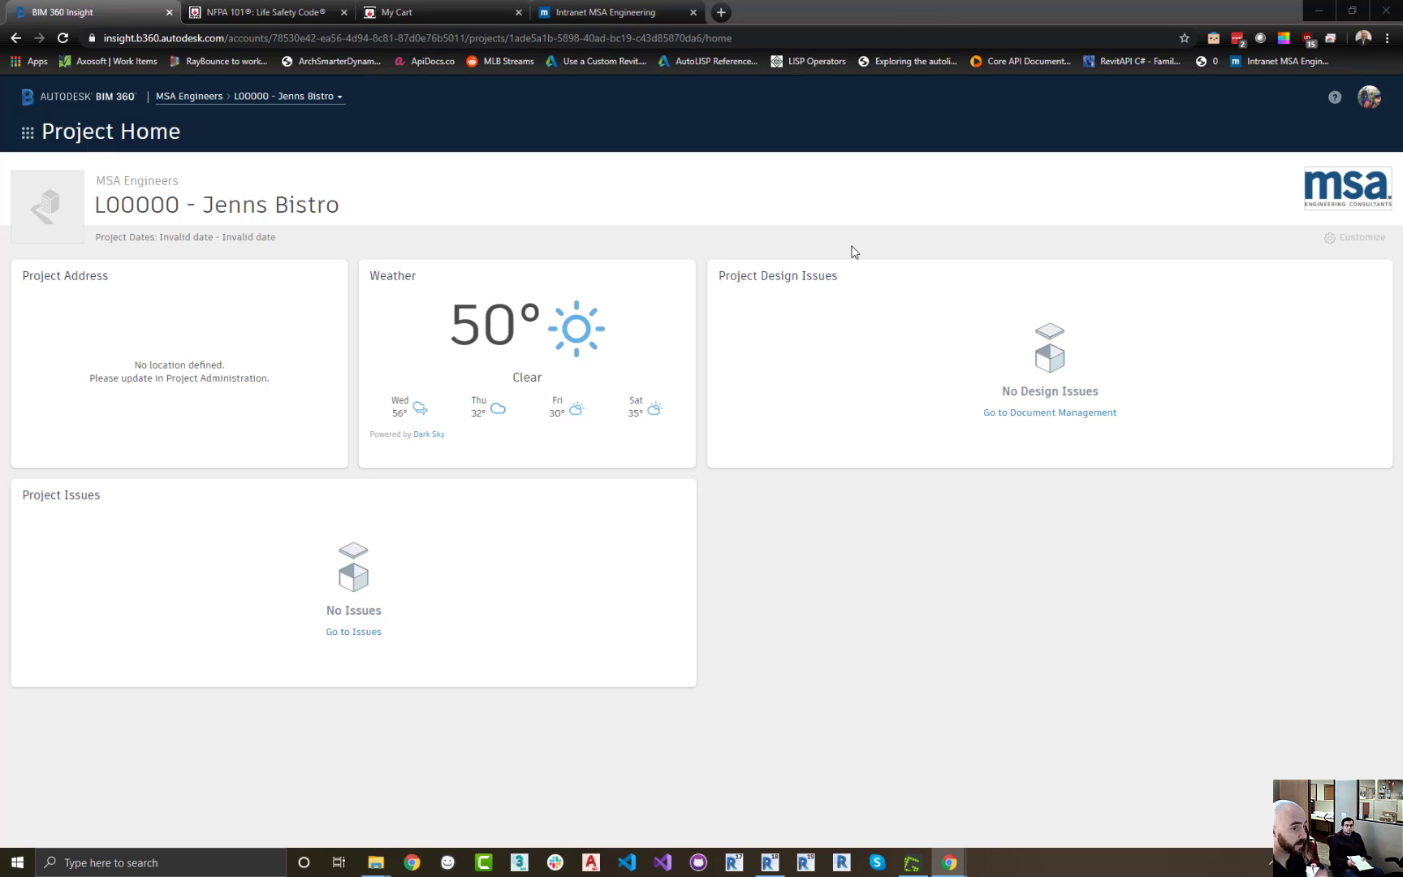
{"action": "left_click", "coordinate": [28, 133]}
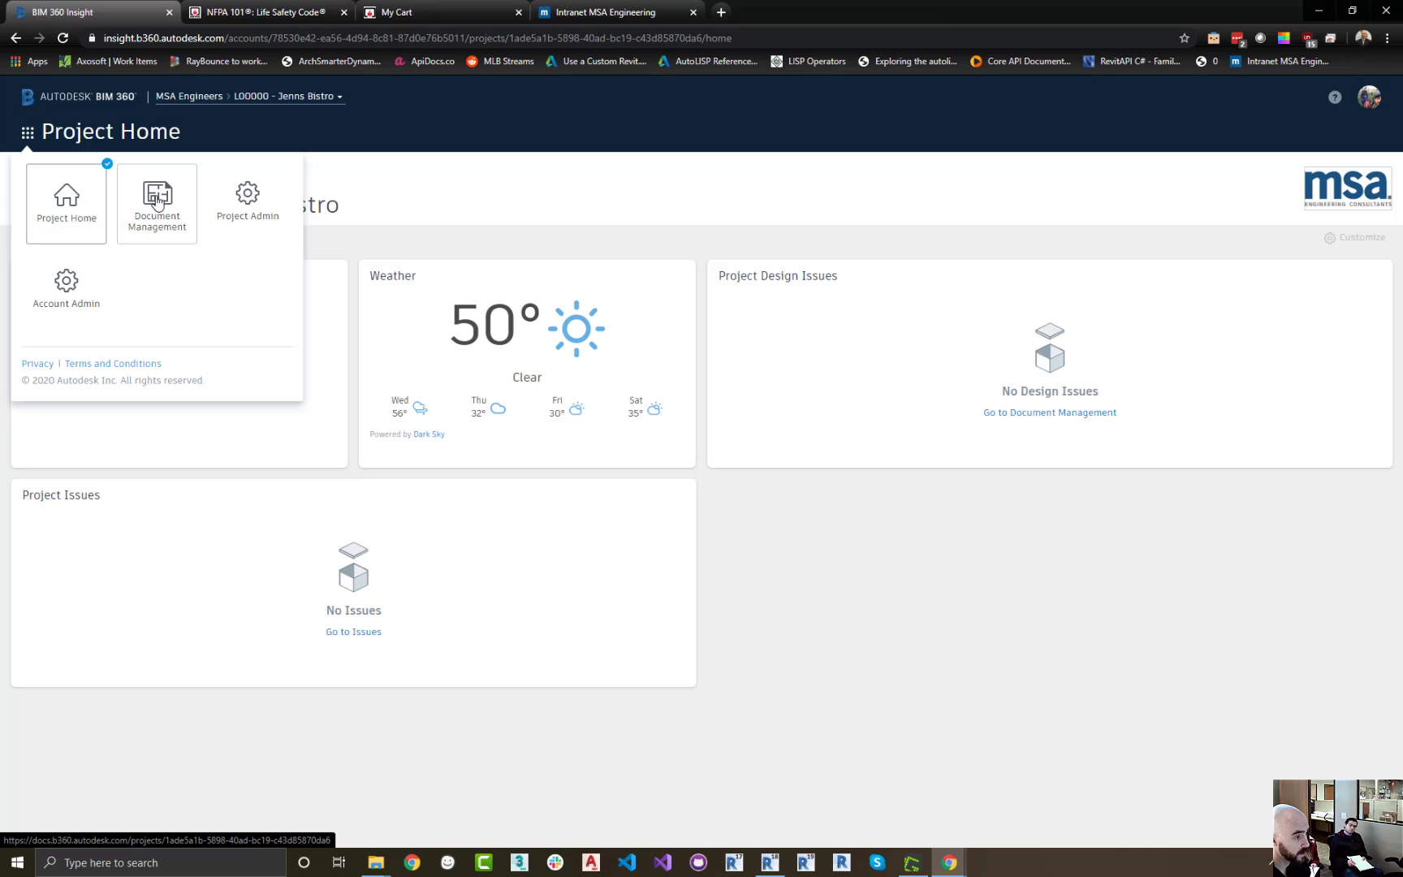
{"action": "left_click", "coordinate": [276, 208]}
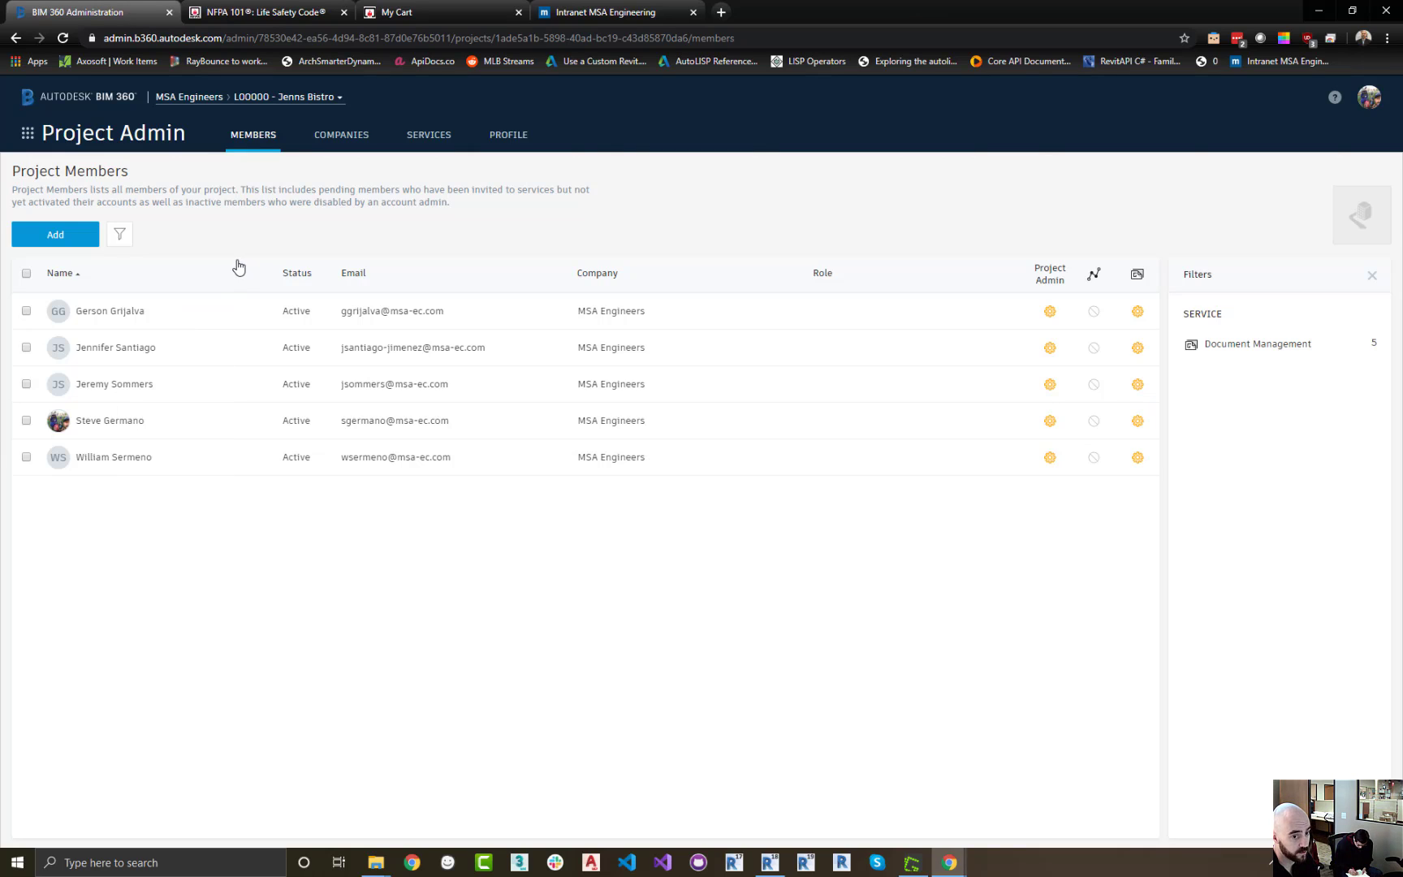
{"action": "left_click", "coordinate": [341, 136]}
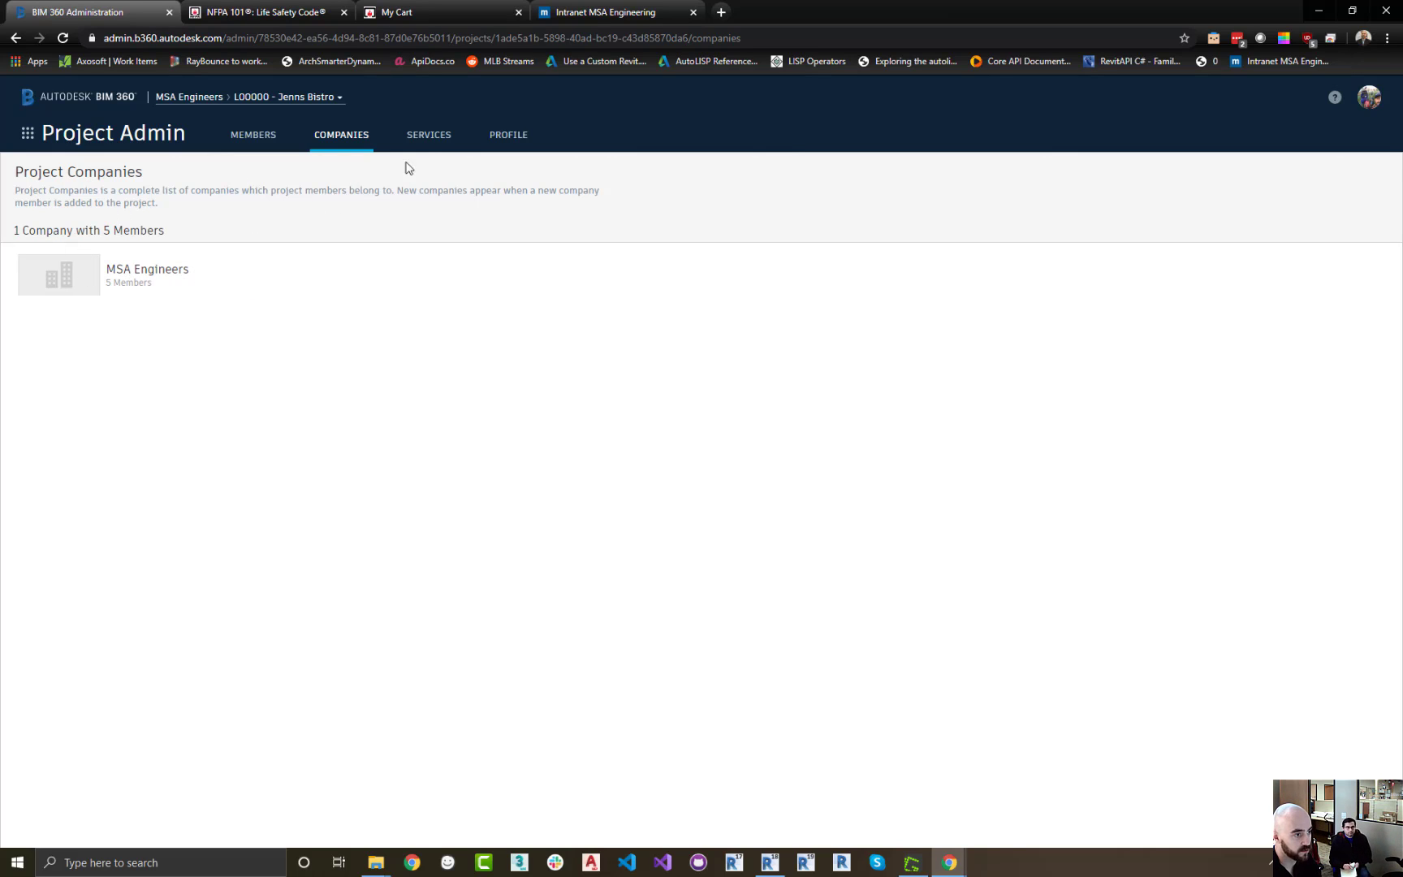
{"action": "left_click", "coordinate": [430, 139]}
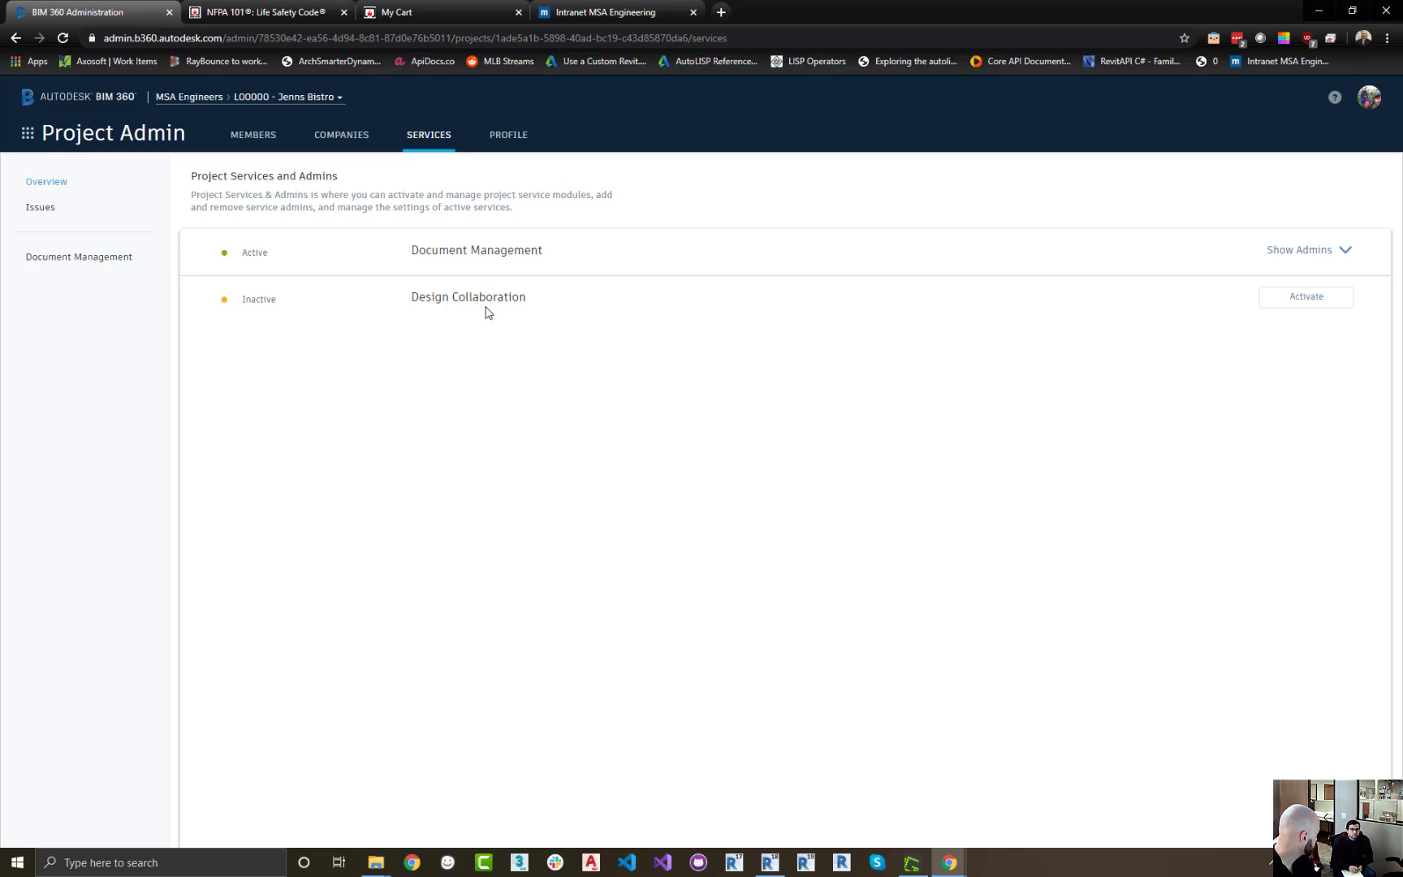
{"action": "left_click", "coordinate": [500, 150]}
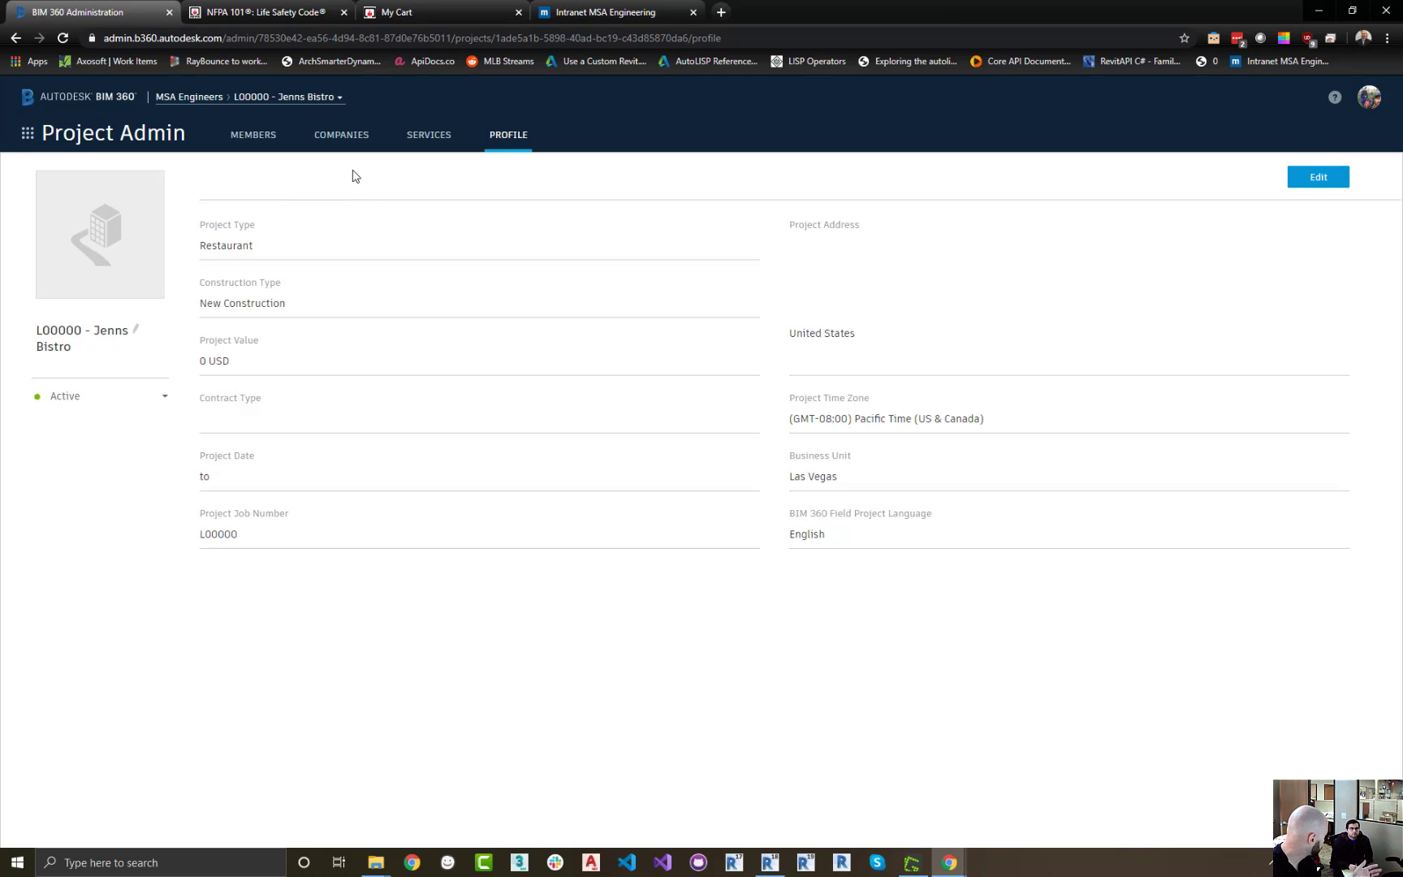
{"action": "left_click", "coordinate": [254, 136]}
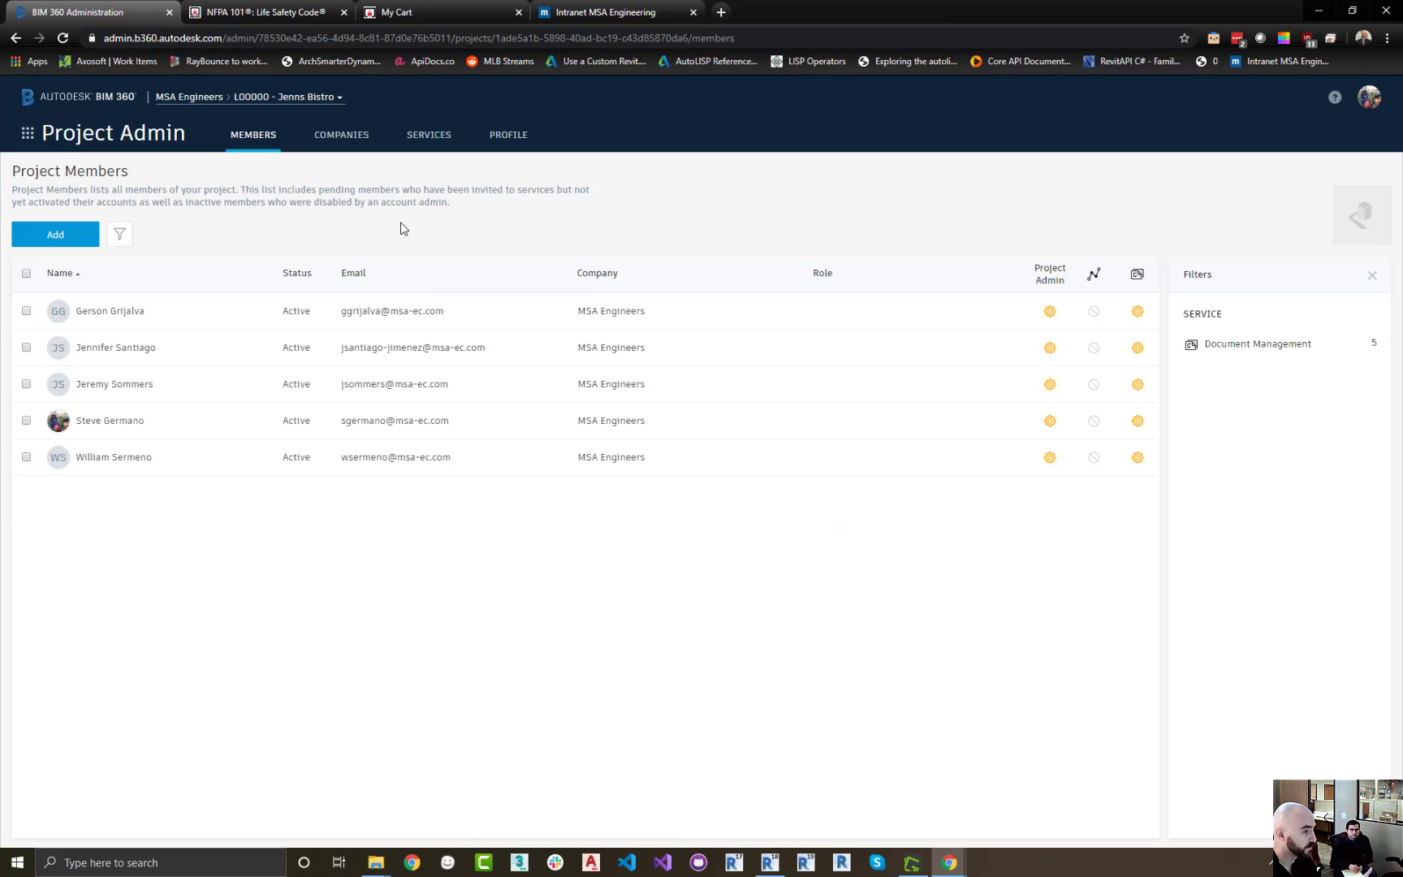
{"action": "left_click", "coordinate": [30, 134]}
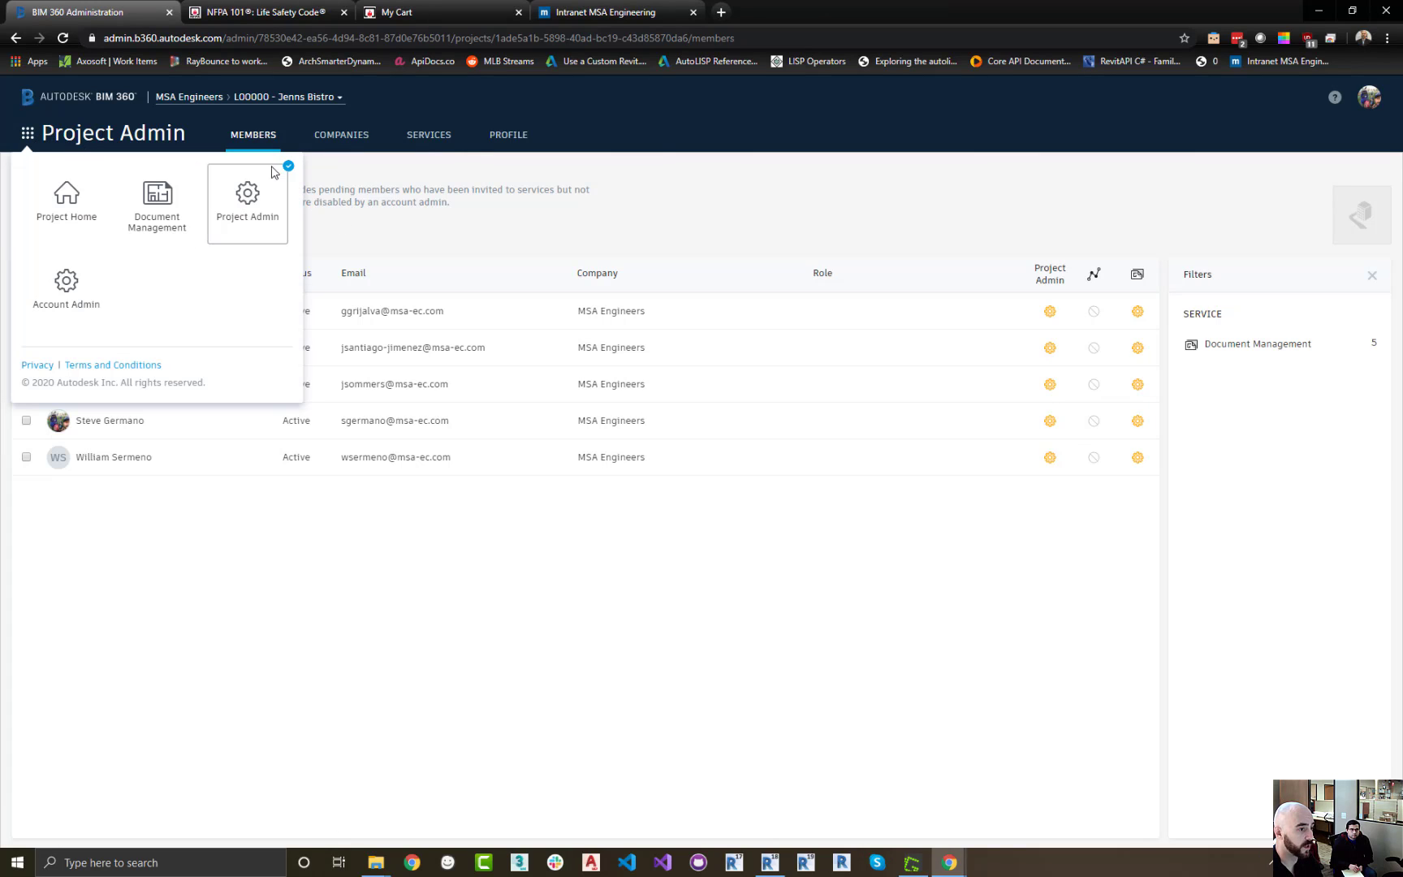
{"action": "left_click", "coordinate": [430, 202]}
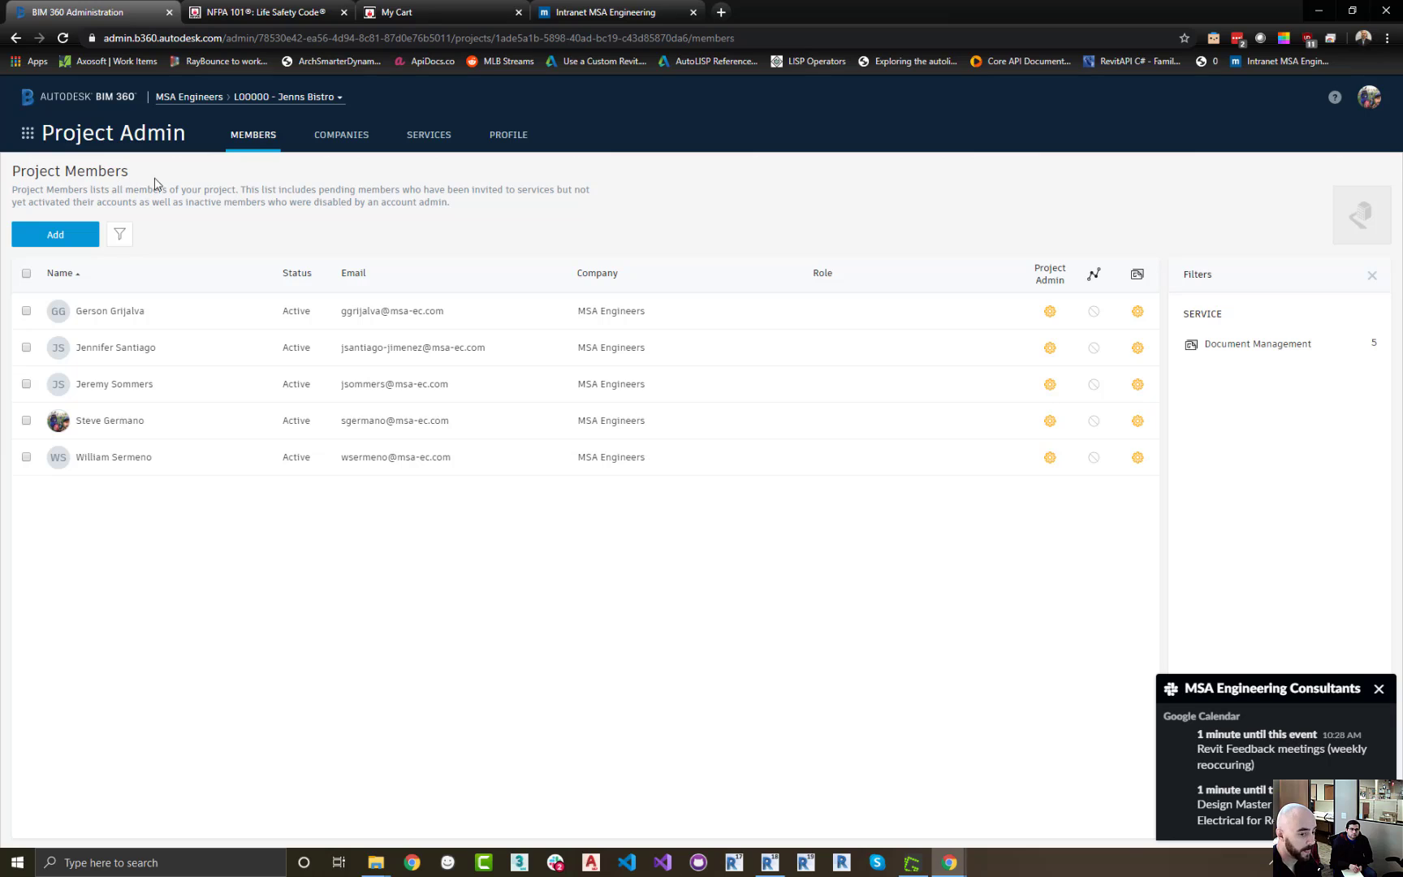
{"action": "left_click", "coordinate": [1379, 689]}
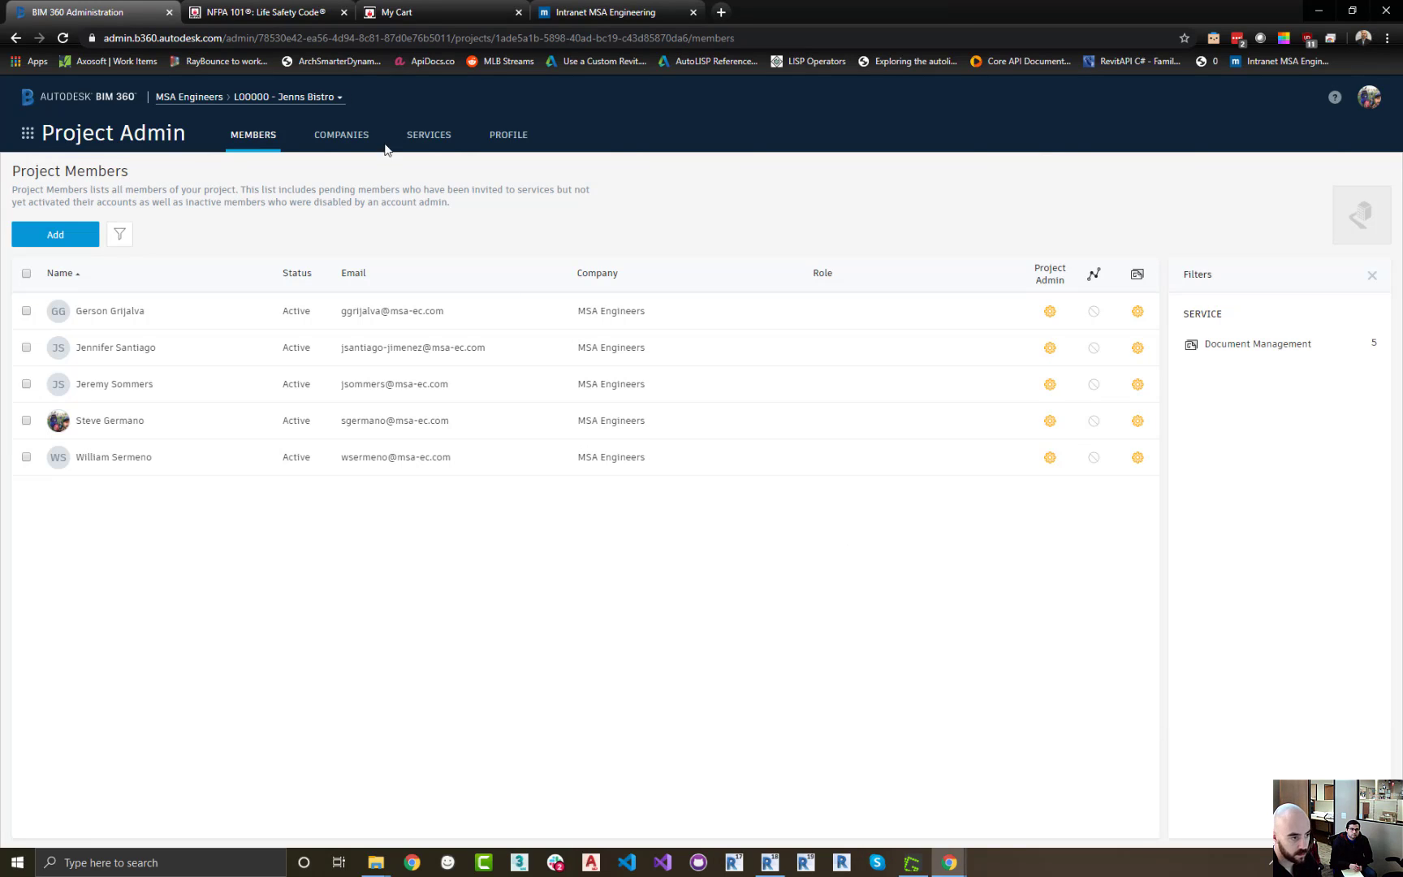
Open Document Management for the project, select the Project Files folder and view the upload options
{"action": "left_click", "coordinate": [29, 134]}
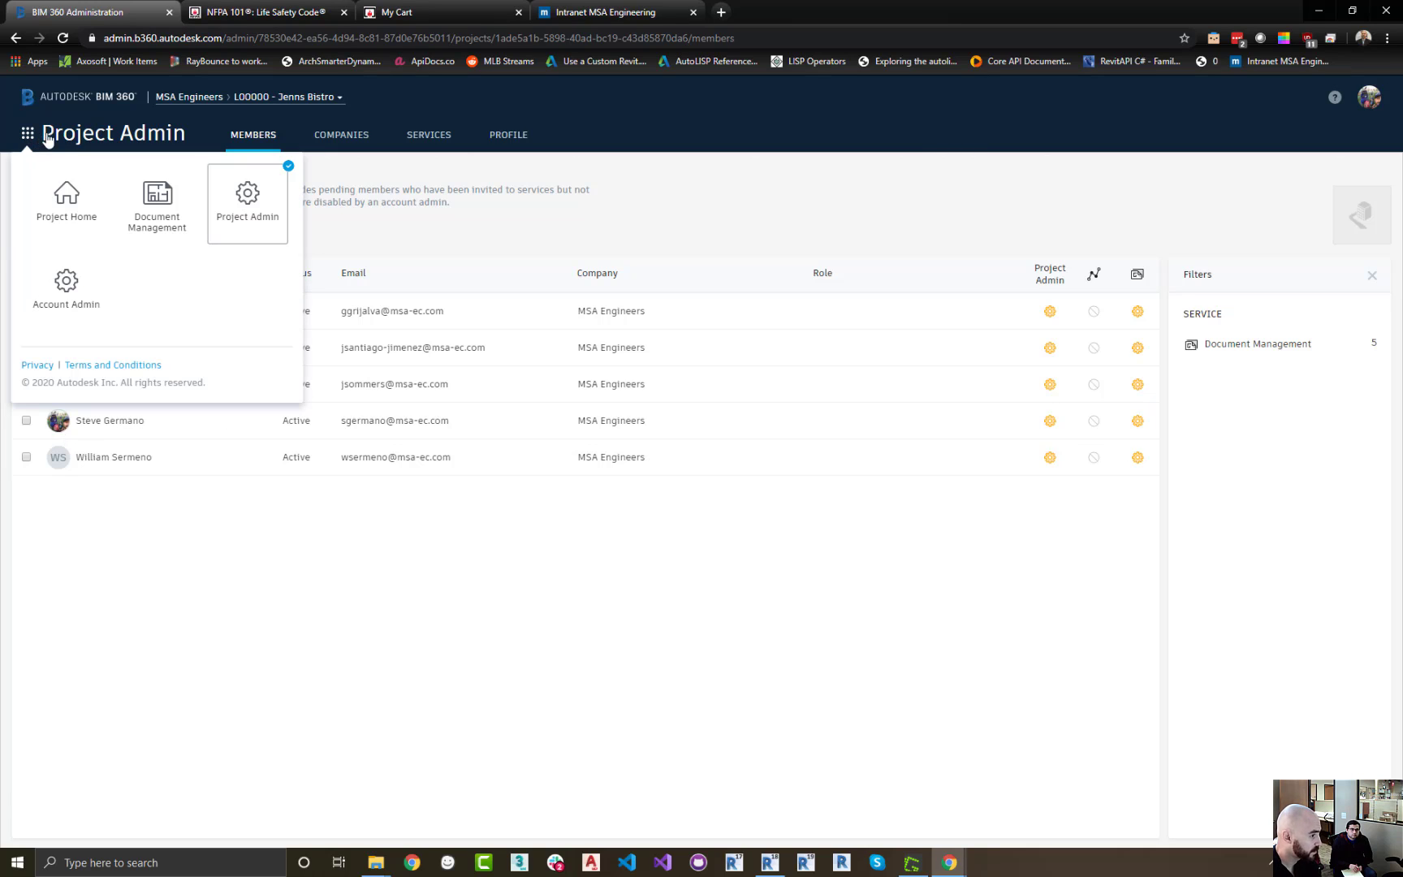
{"action": "left_click", "coordinate": [157, 199]}
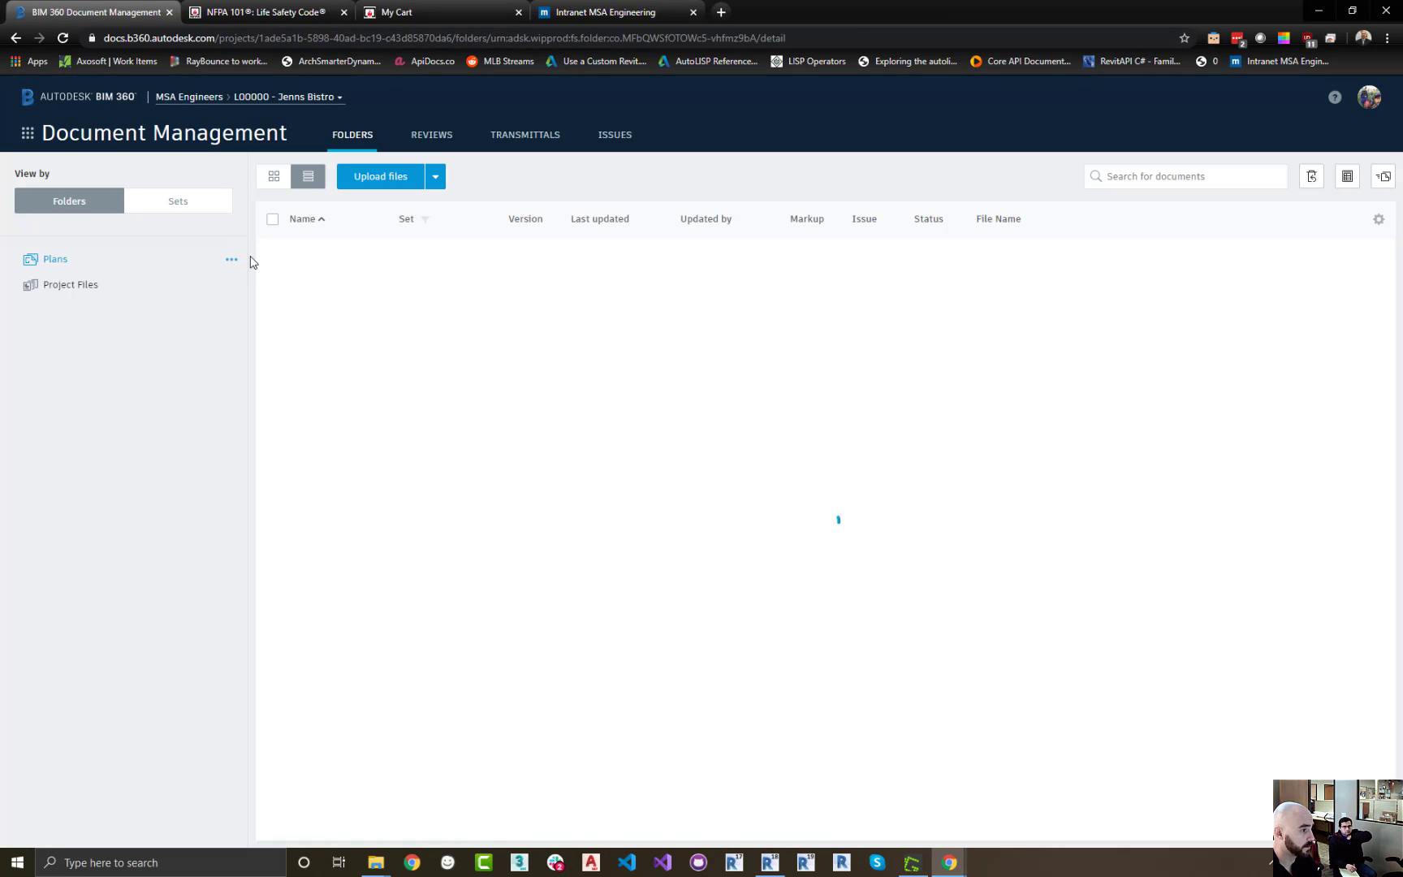
{"action": "left_click", "coordinate": [76, 289]}
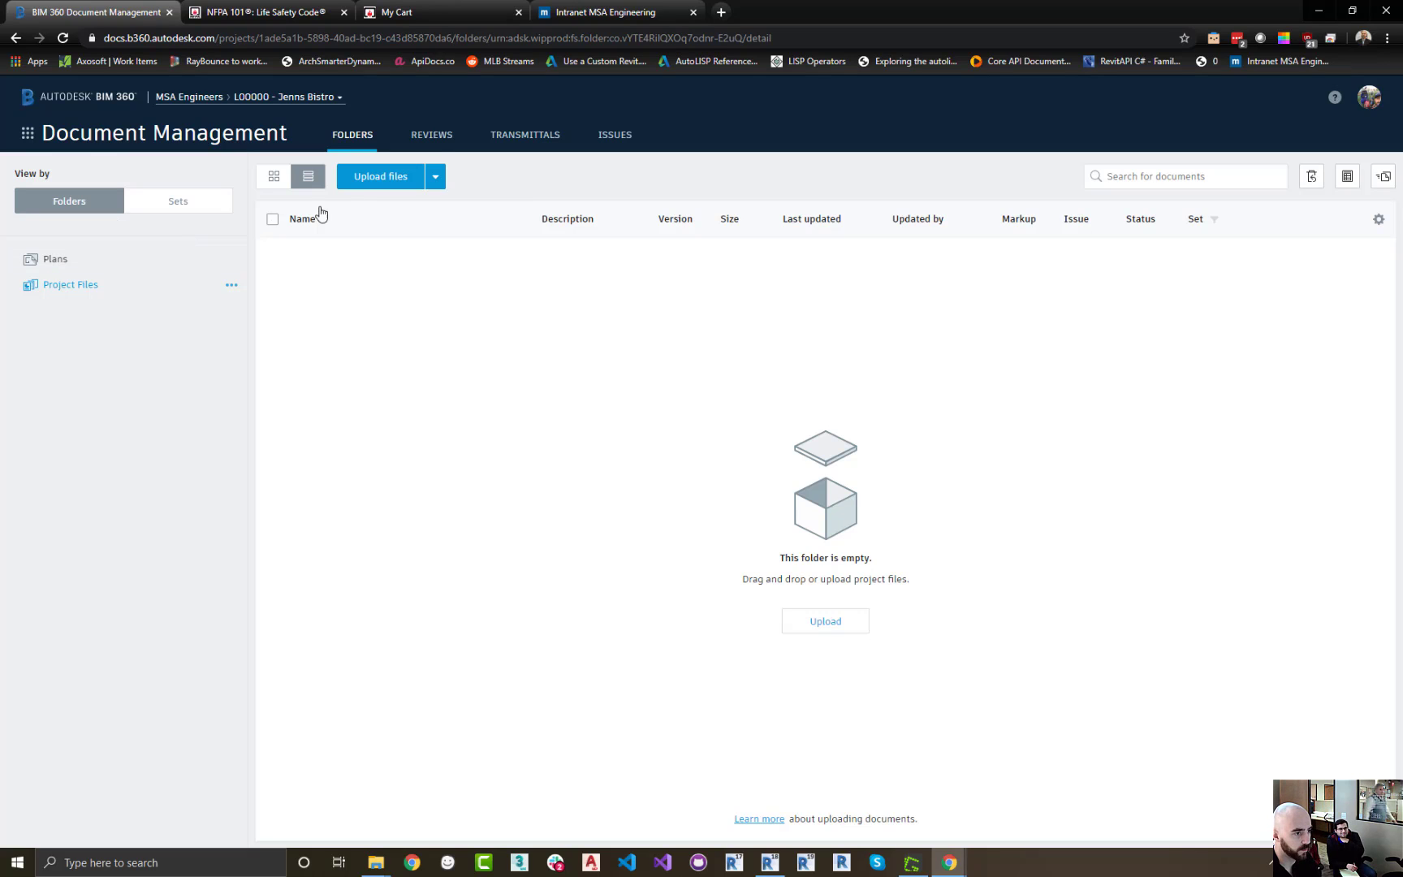
{"action": "left_click", "coordinate": [437, 177]}
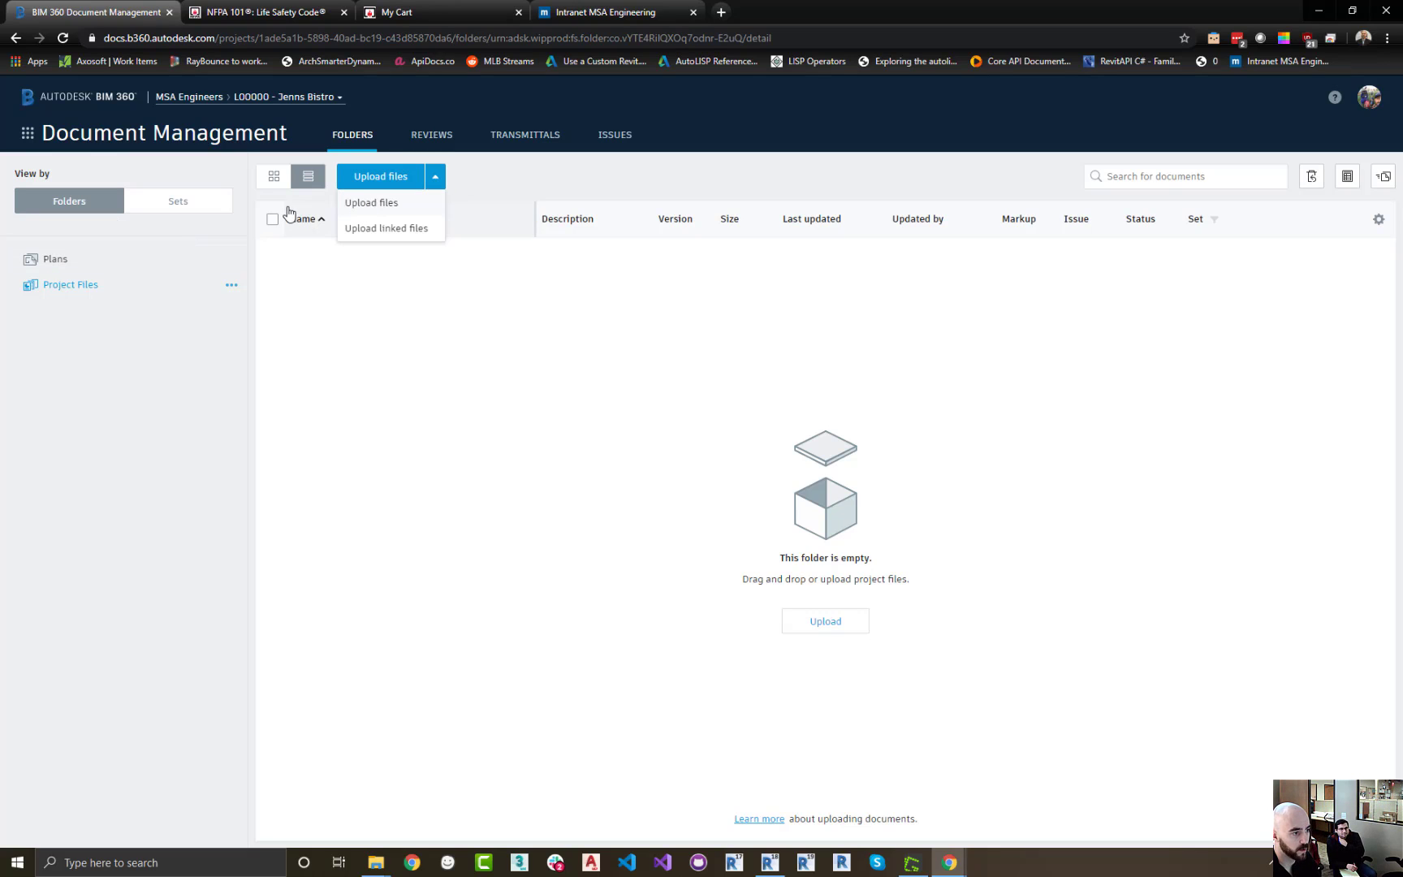
{"action": "left_click", "coordinate": [86, 276]}
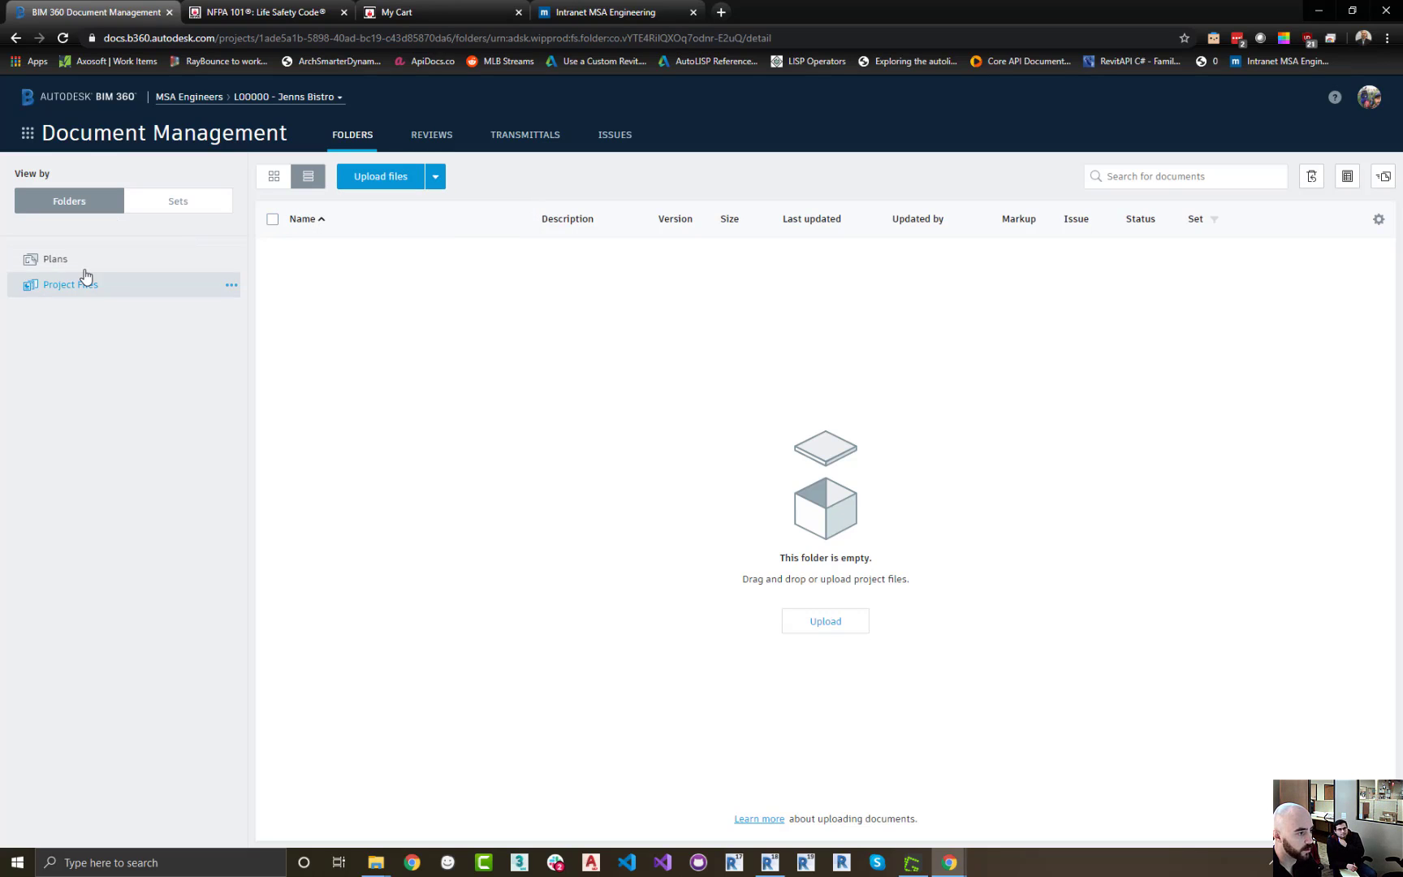
Add a subfolder named MEP under Project Files
{"action": "left_click", "coordinate": [231, 285]}
{"action": "left_click", "coordinate": [229, 308]}
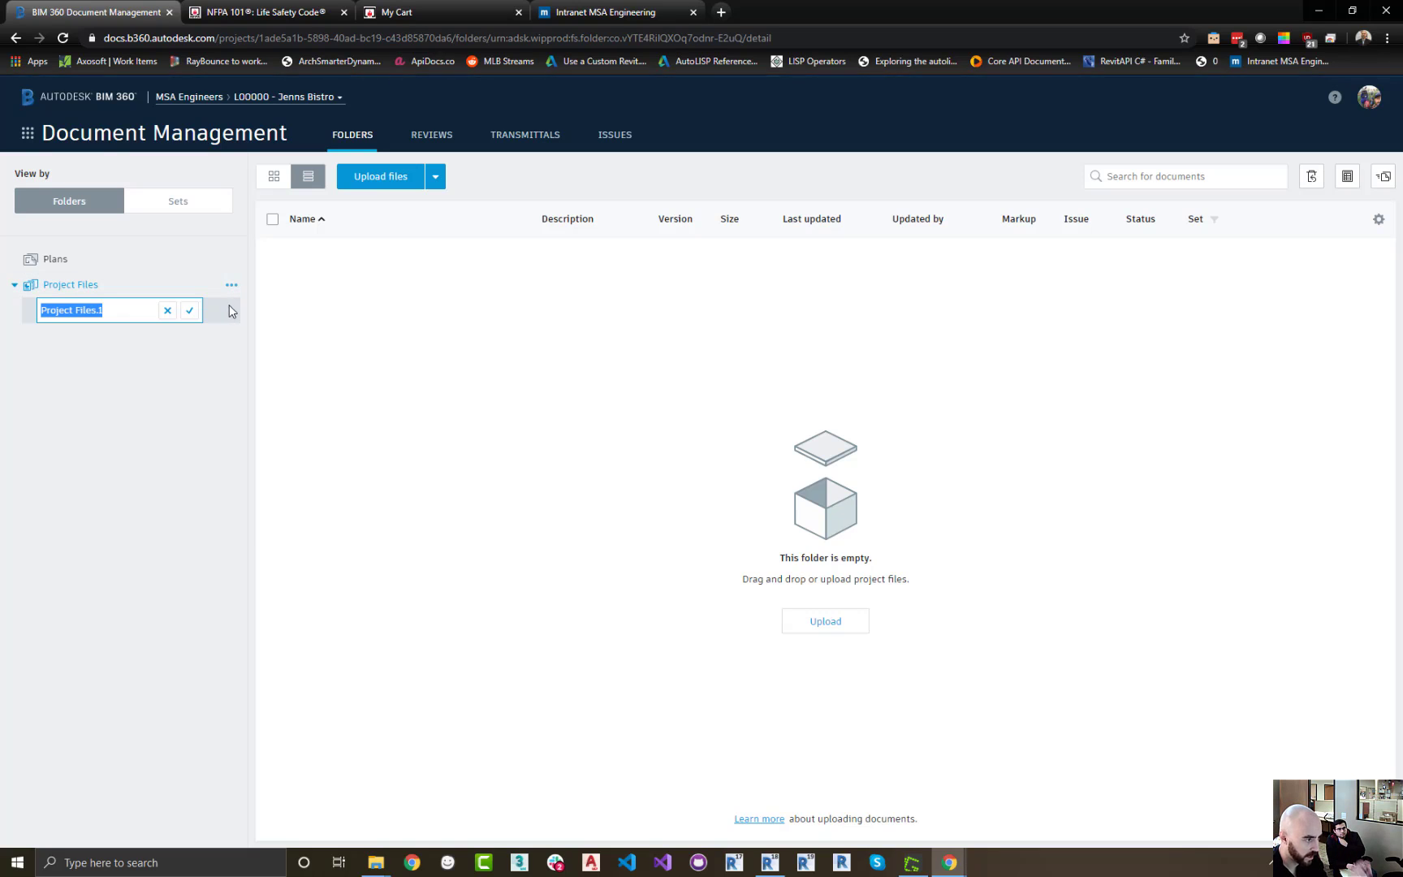
{"action": "type", "text": "MEP"}
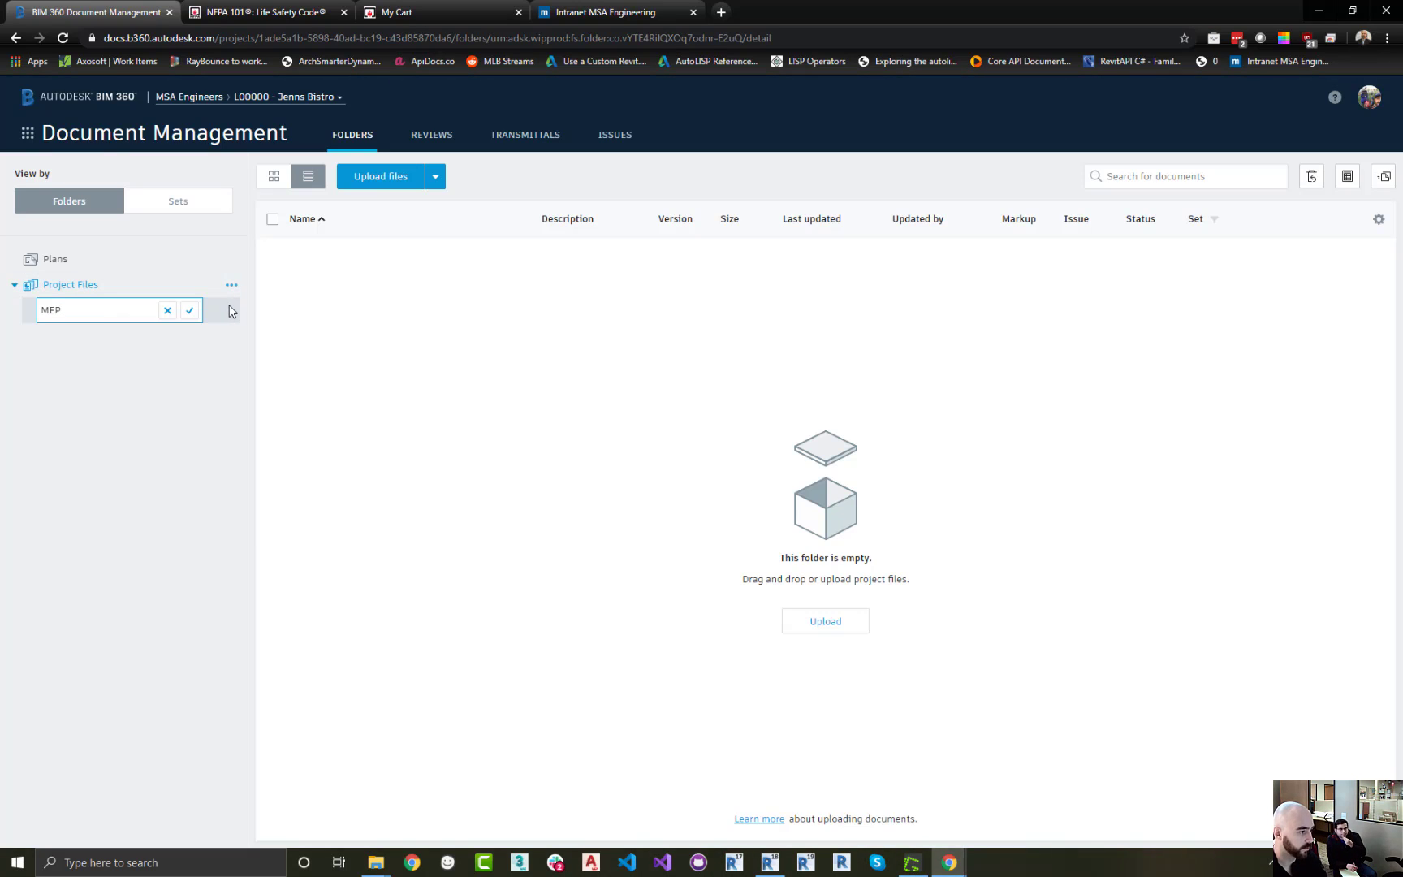
{"action": "key", "text": "Return"}
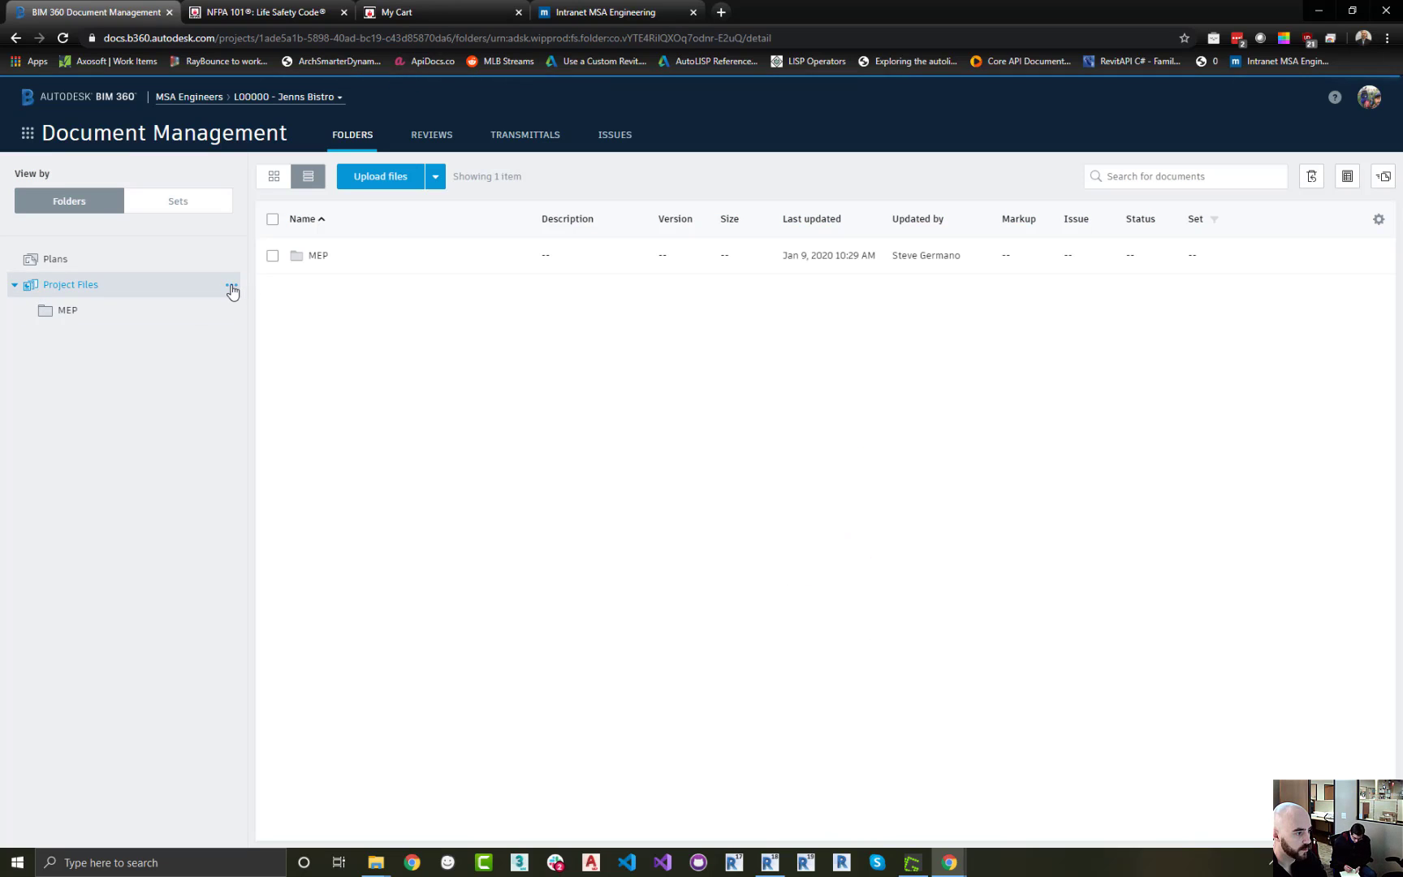
Add a subfolder named ARCH under Project Files
{"action": "left_click", "coordinate": [231, 285]}
{"action": "left_click", "coordinate": [222, 310]}
{"action": "type", "text": "ARCH"}
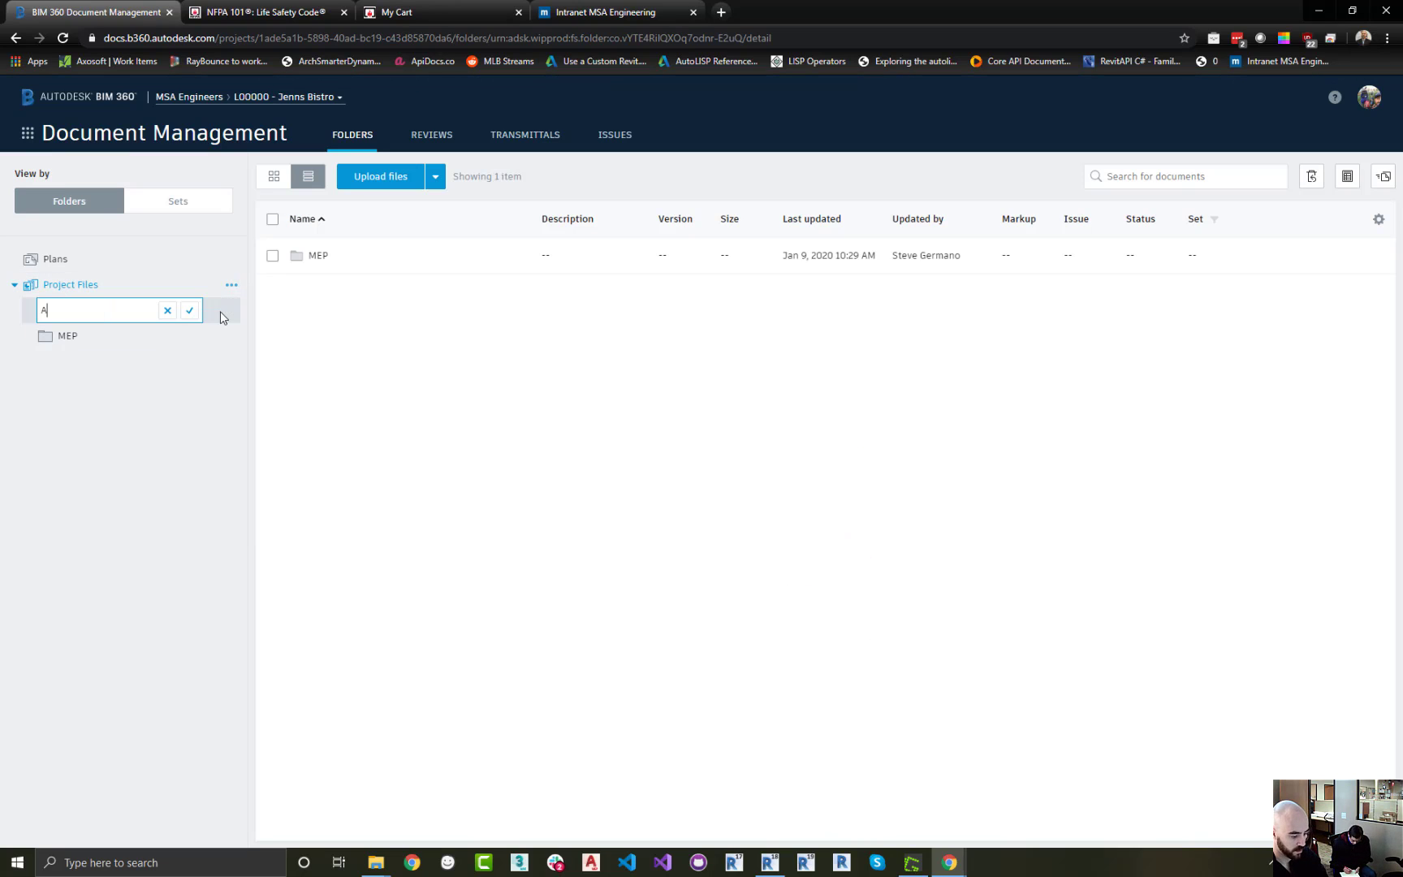
{"action": "left_click", "coordinate": [189, 310]}
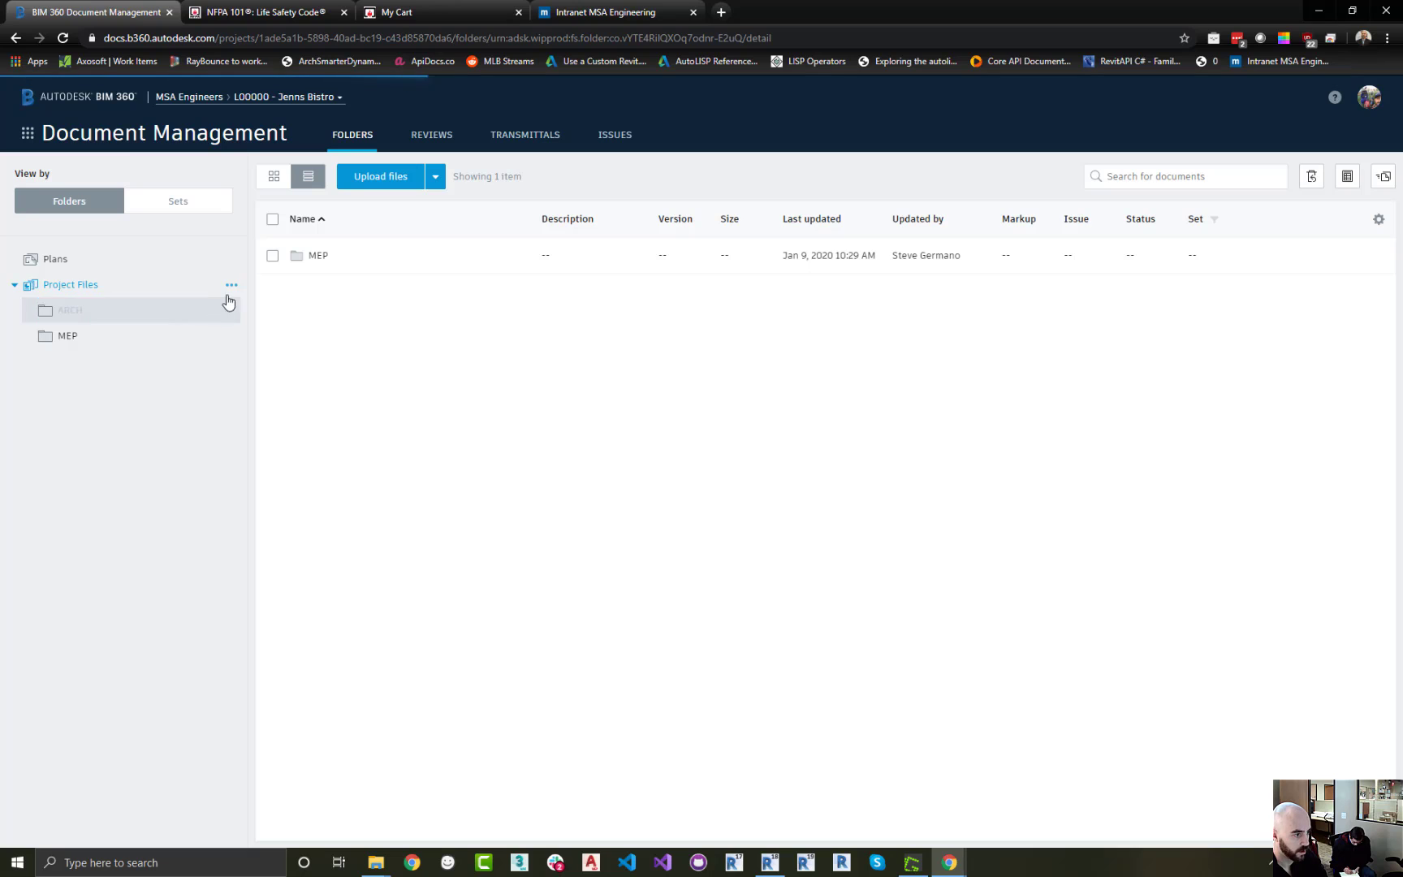
Add a subfolder named STRL under Project Files
{"action": "left_click", "coordinate": [232, 285]}
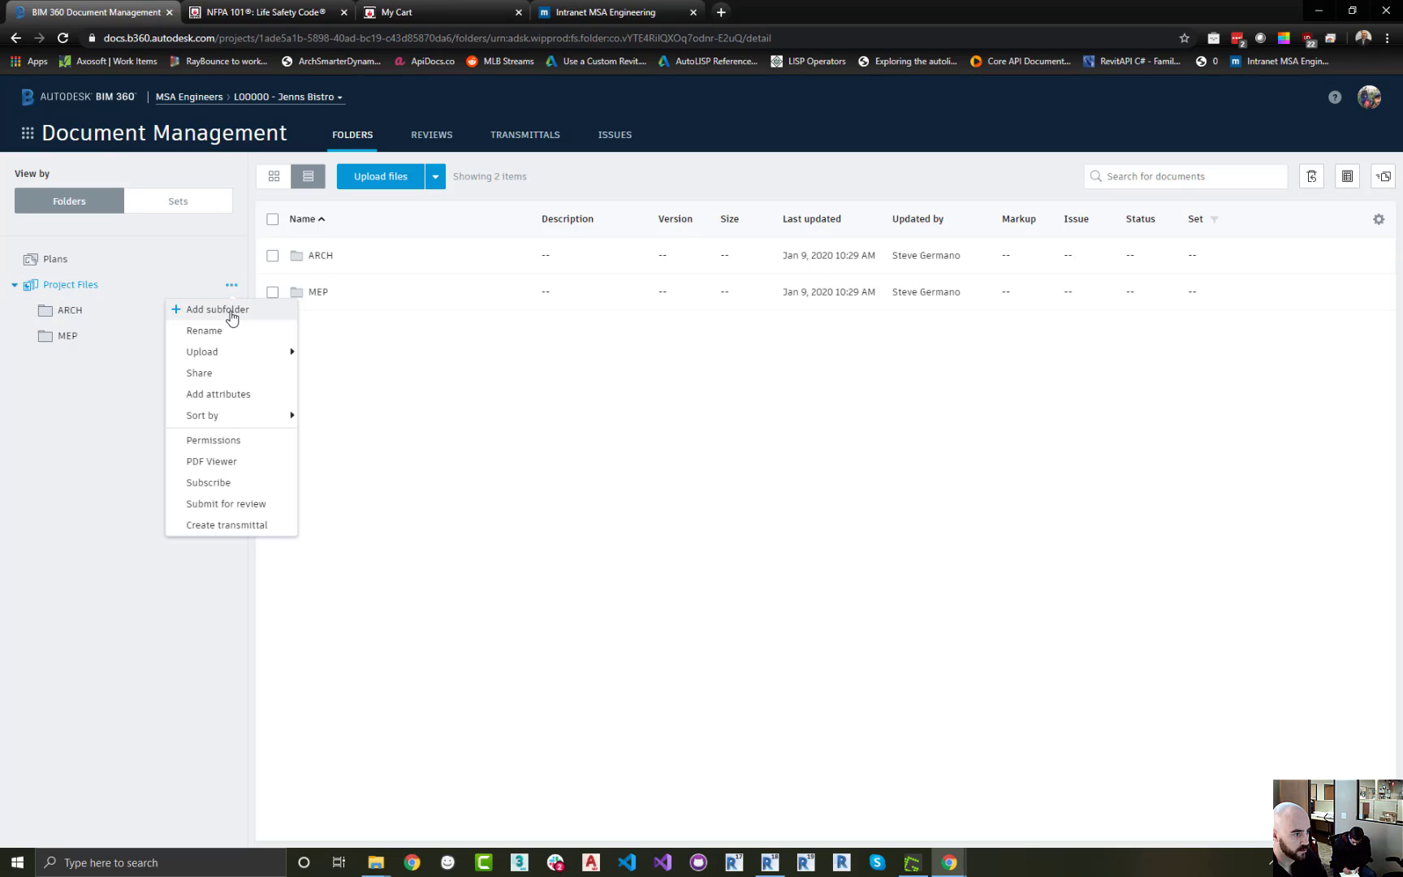
{"action": "left_click", "coordinate": [227, 310]}
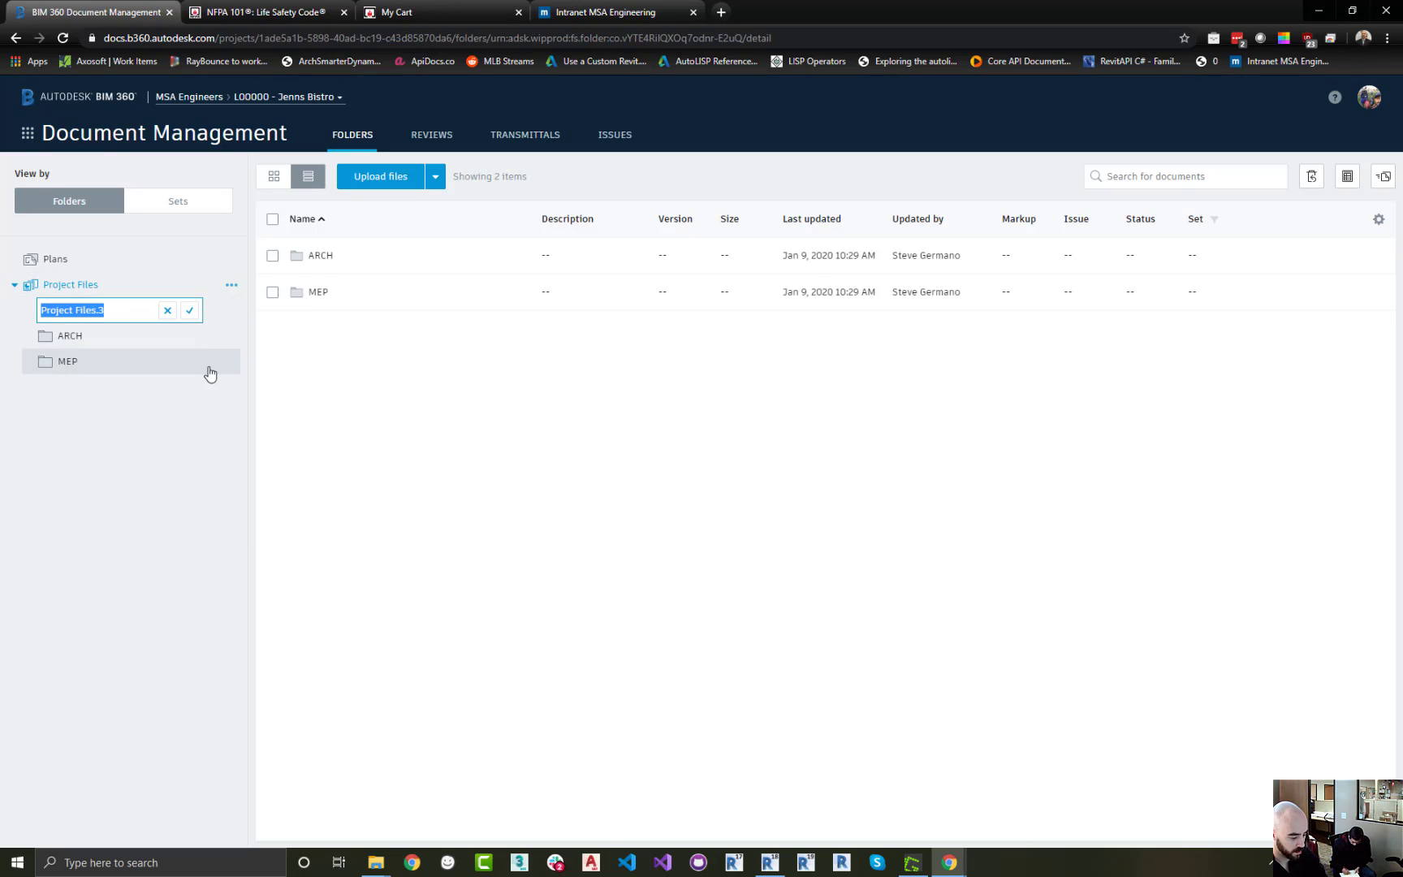
{"action": "type", "text": "STRL"}
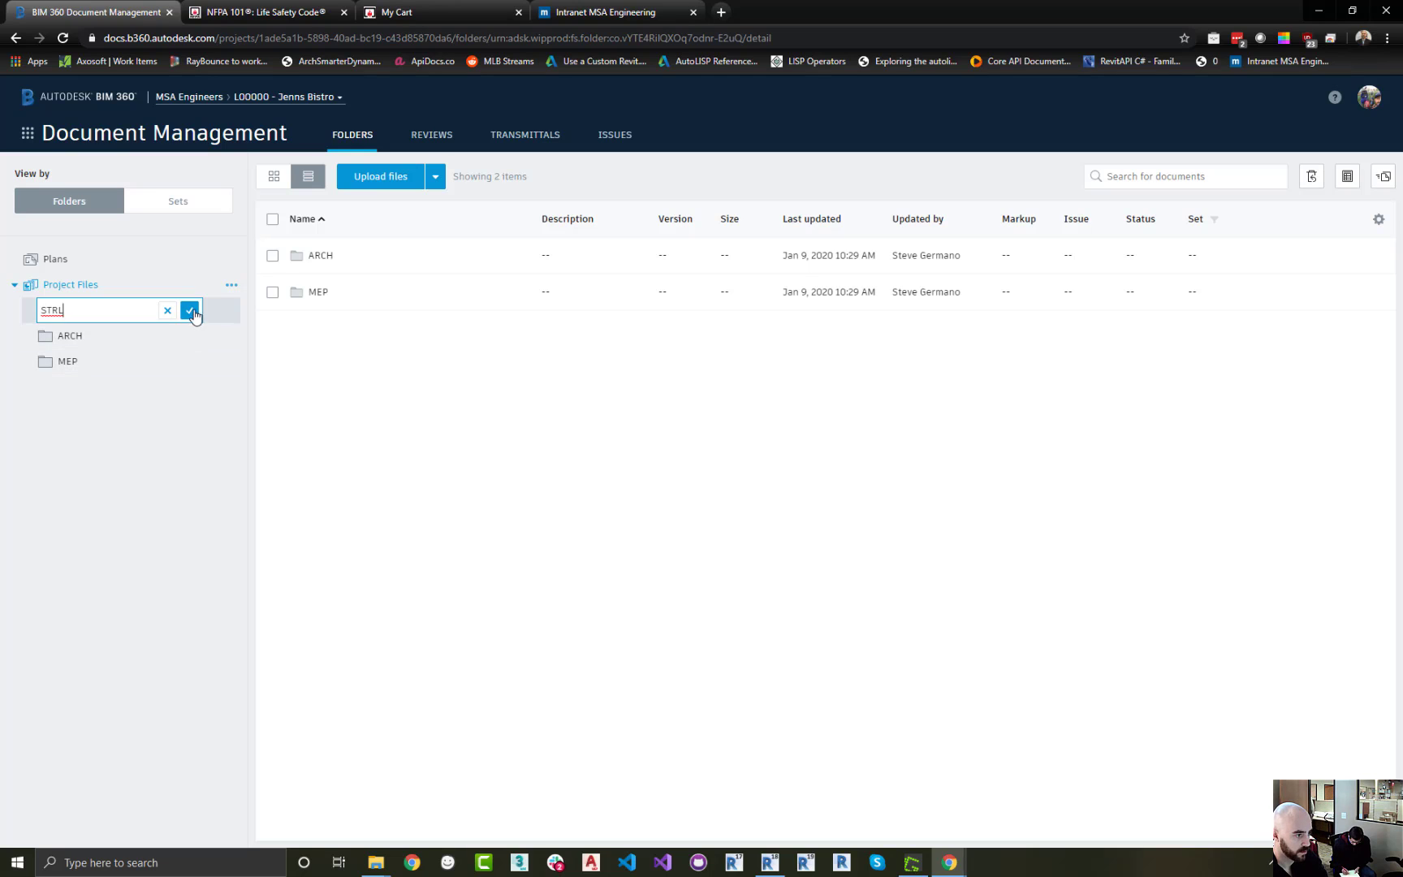
{"action": "left_click", "coordinate": [189, 310]}
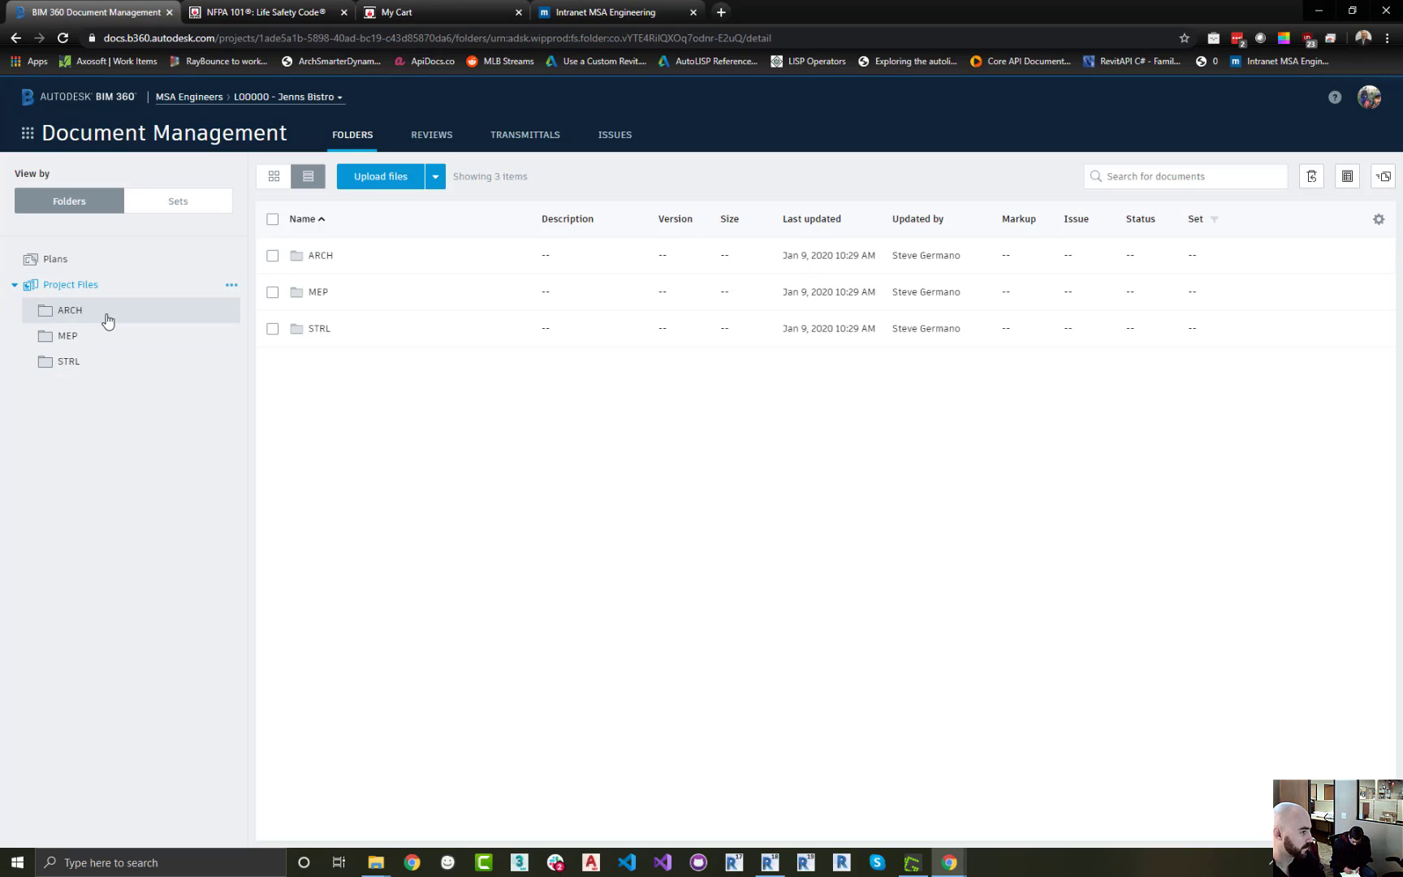
Grant the MSA Engineers company View+Download permission on the Project Files folder
{"action": "left_click", "coordinate": [232, 285]}
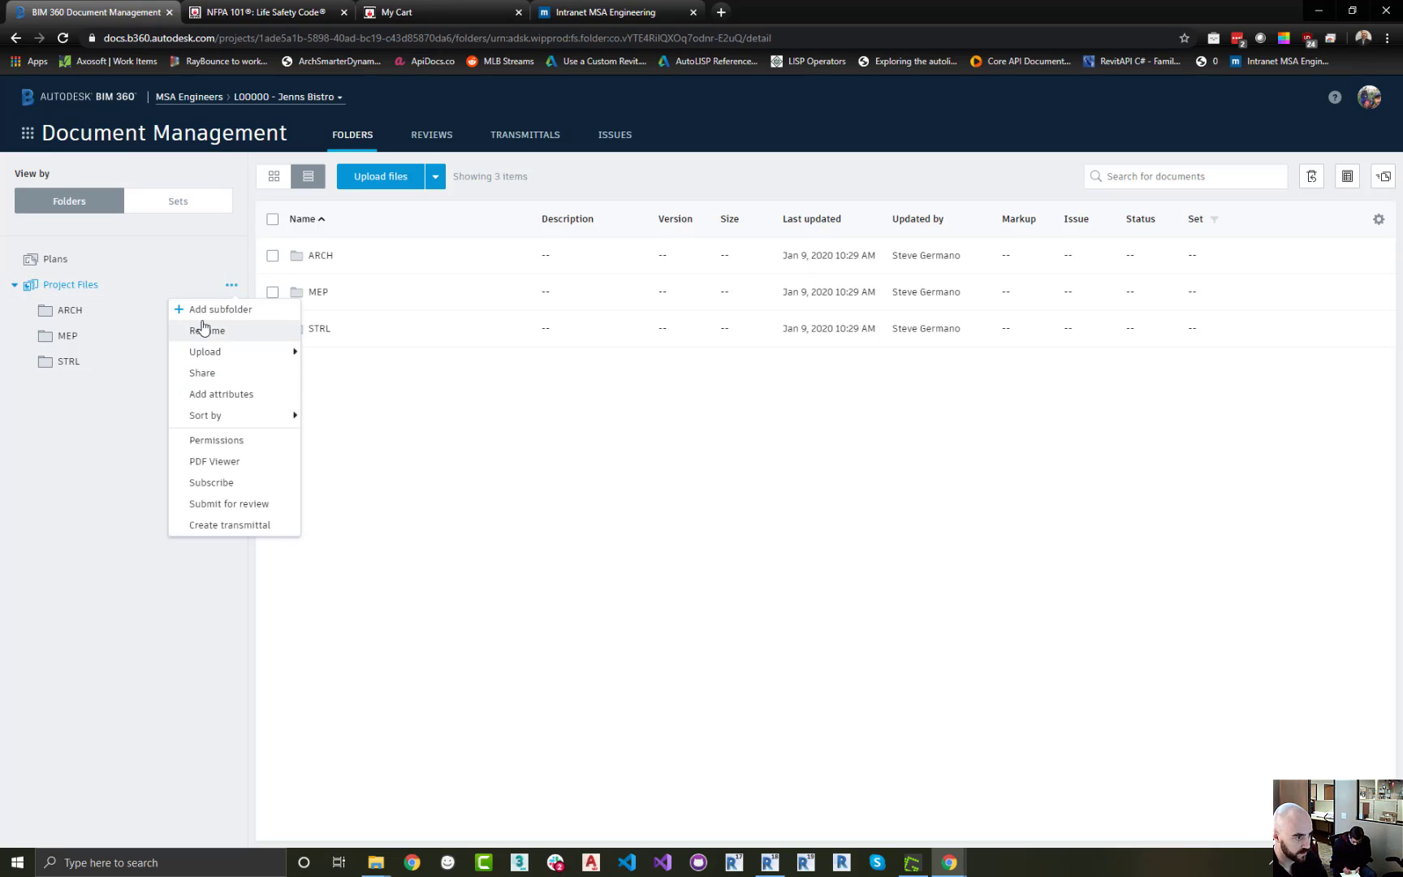
{"action": "left_click", "coordinate": [91, 397]}
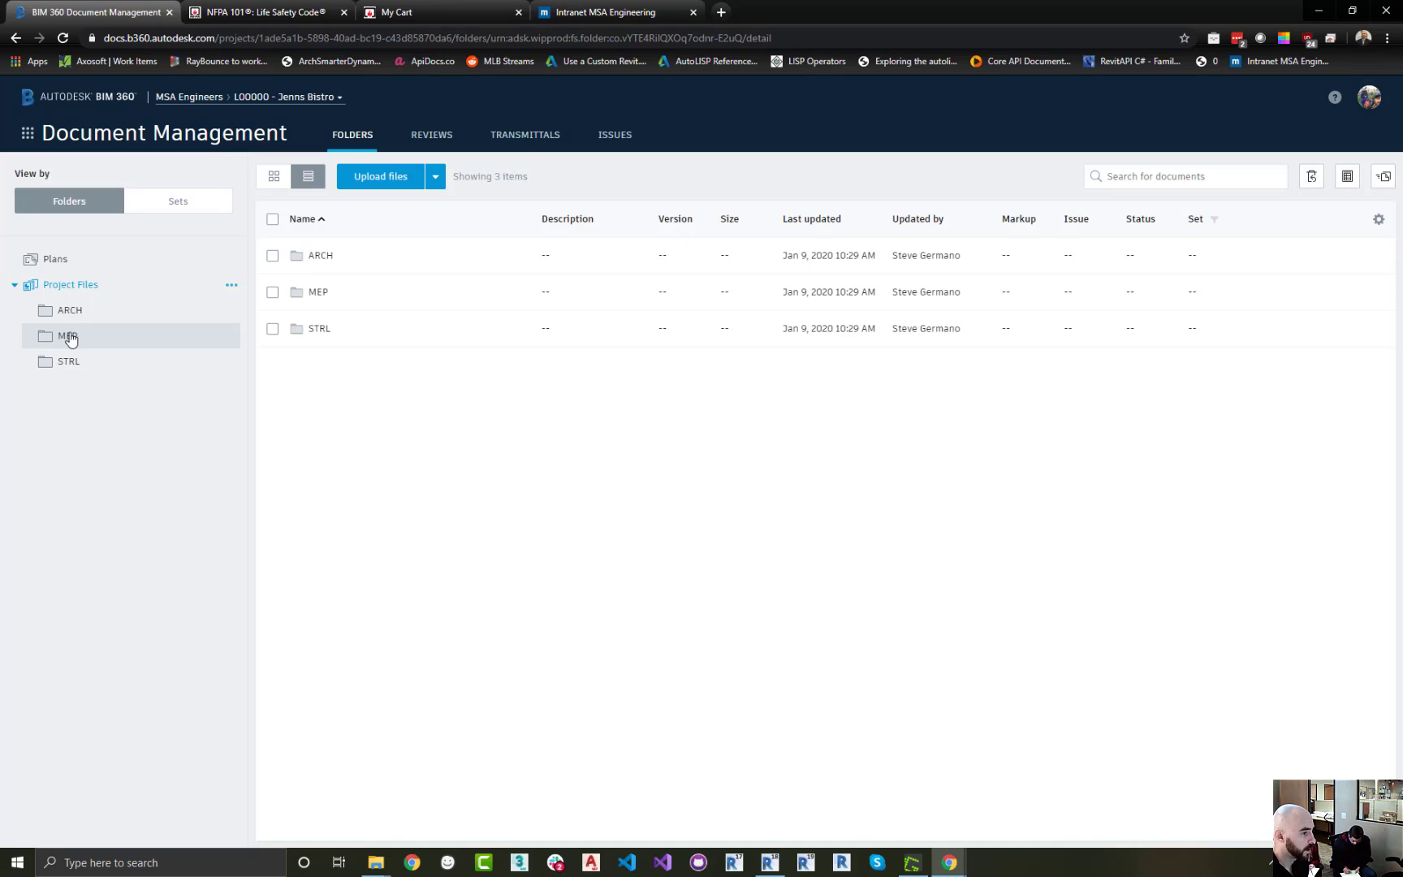
{"action": "left_click", "coordinate": [231, 285]}
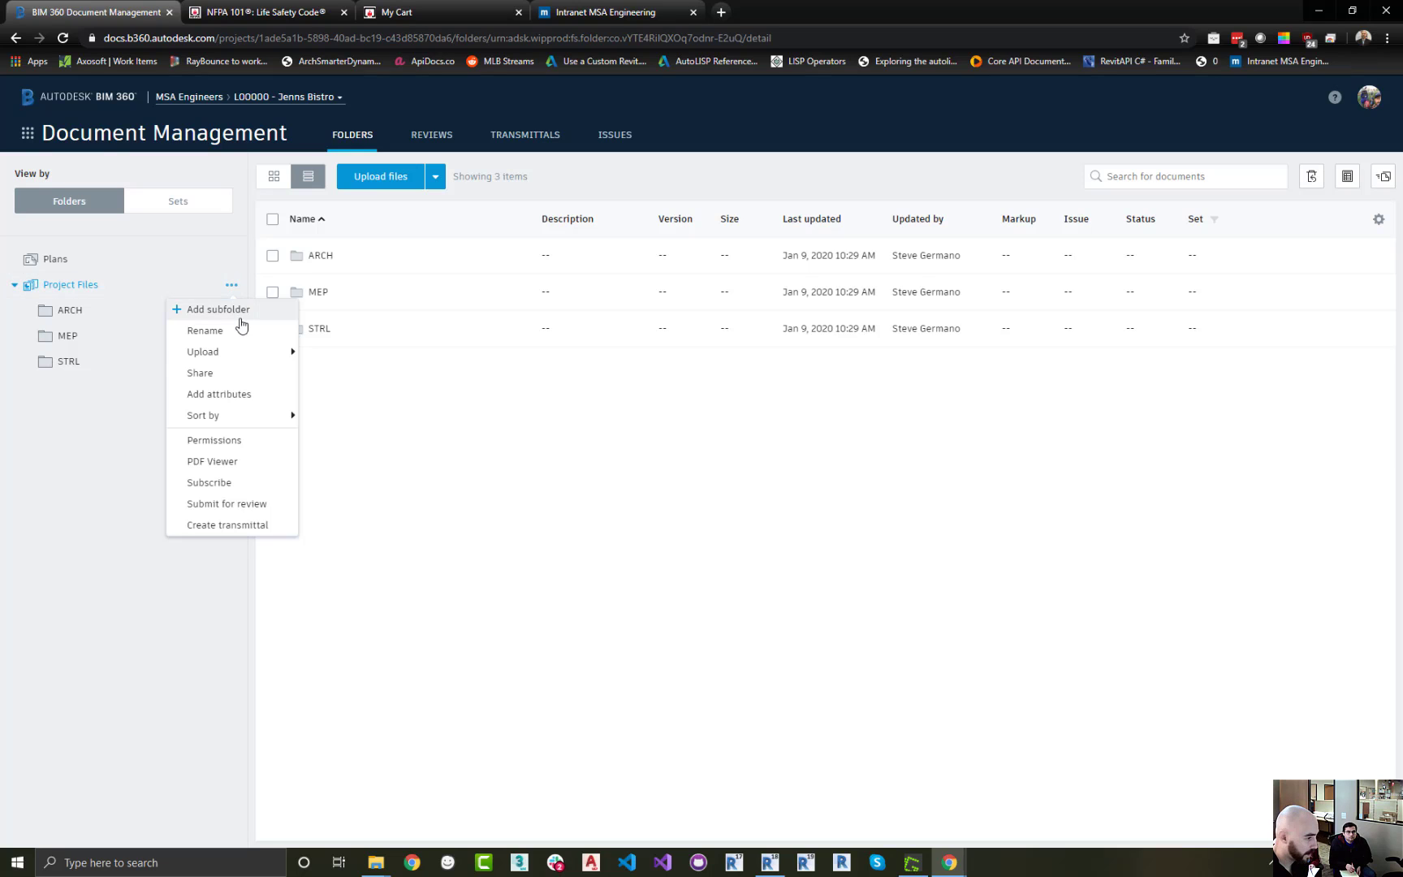
{"action": "left_click", "coordinate": [214, 441]}
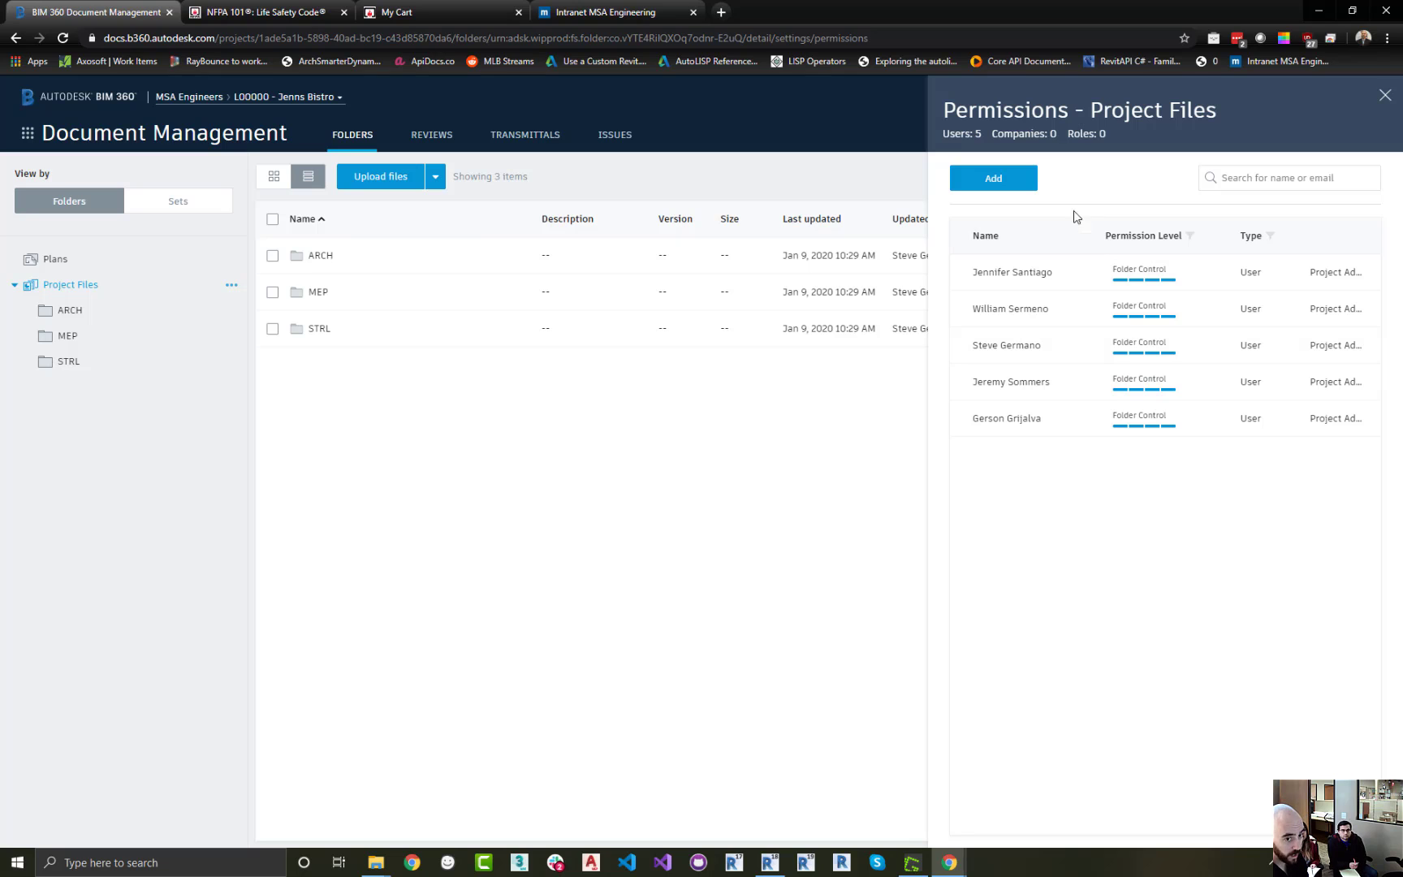
{"action": "left_click", "coordinate": [1005, 185]}
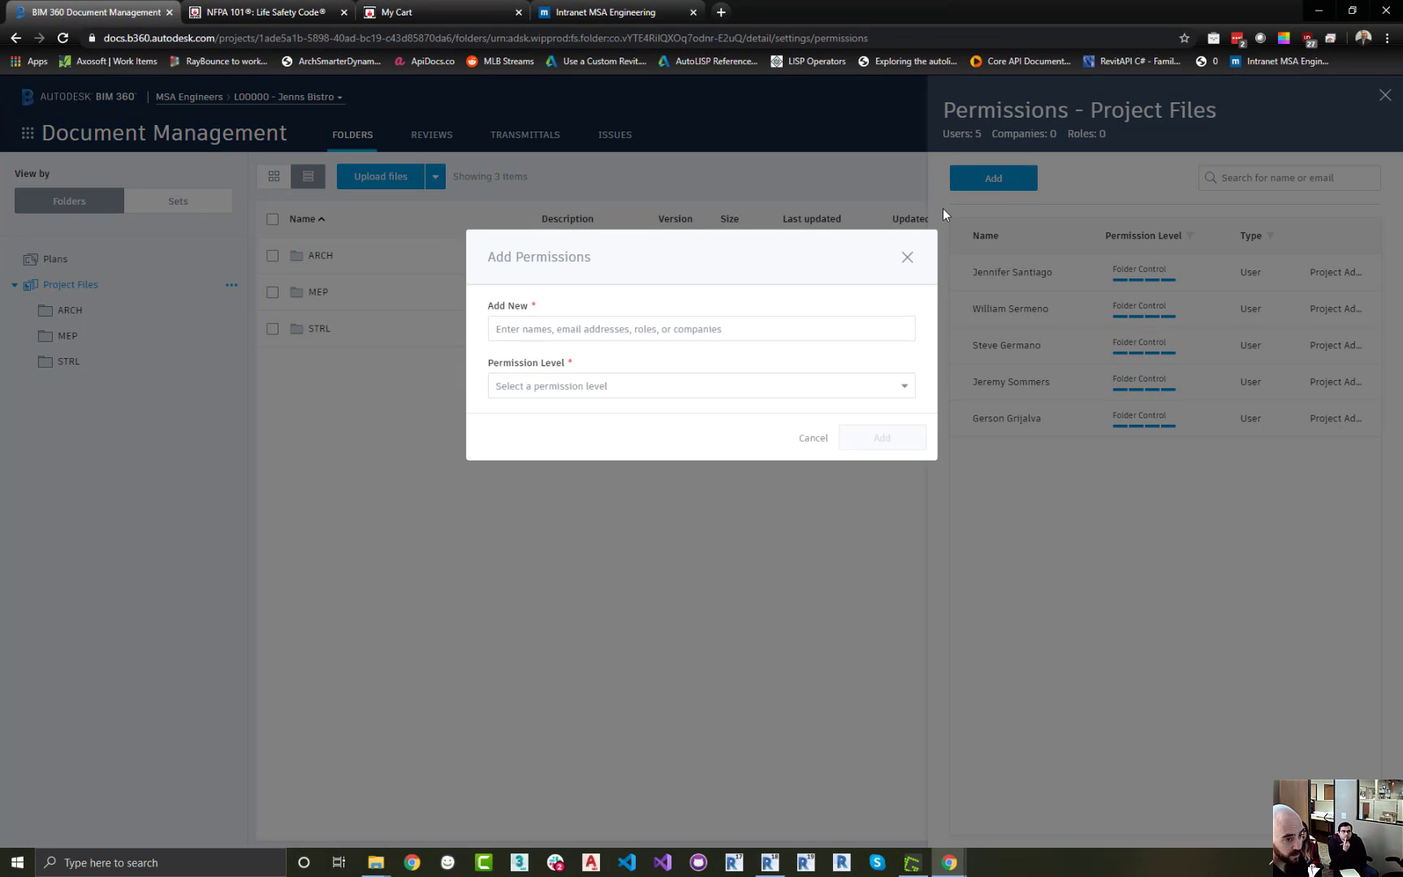
{"action": "left_click", "coordinate": [659, 328]}
{"action": "type", "text": "msa"}
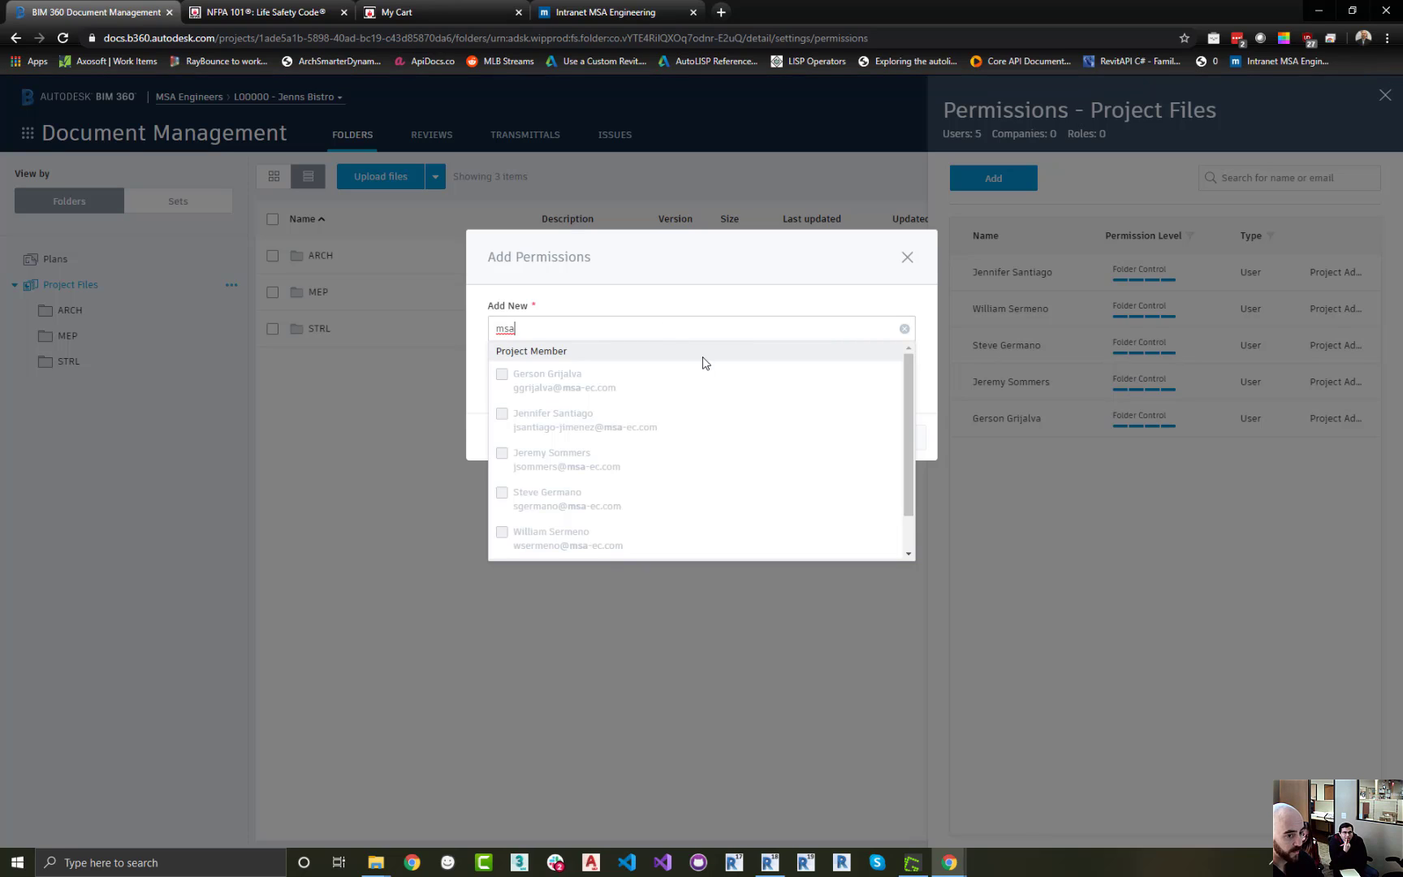
{"action": "left_click_drag", "start_coordinate": [907, 394], "coordinate": [906, 429]}
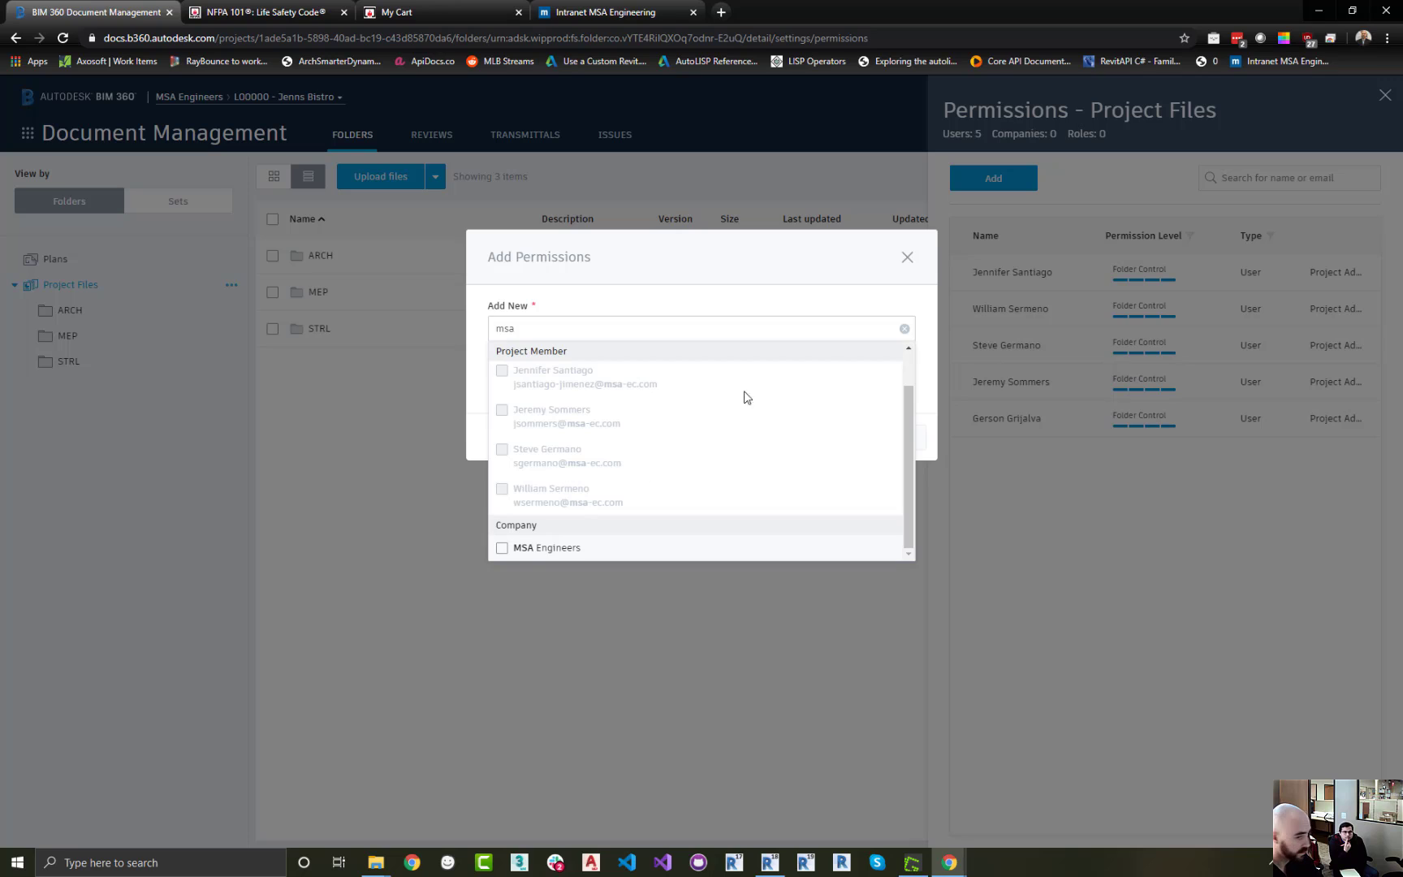
{"action": "left_click", "coordinate": [904, 328]}
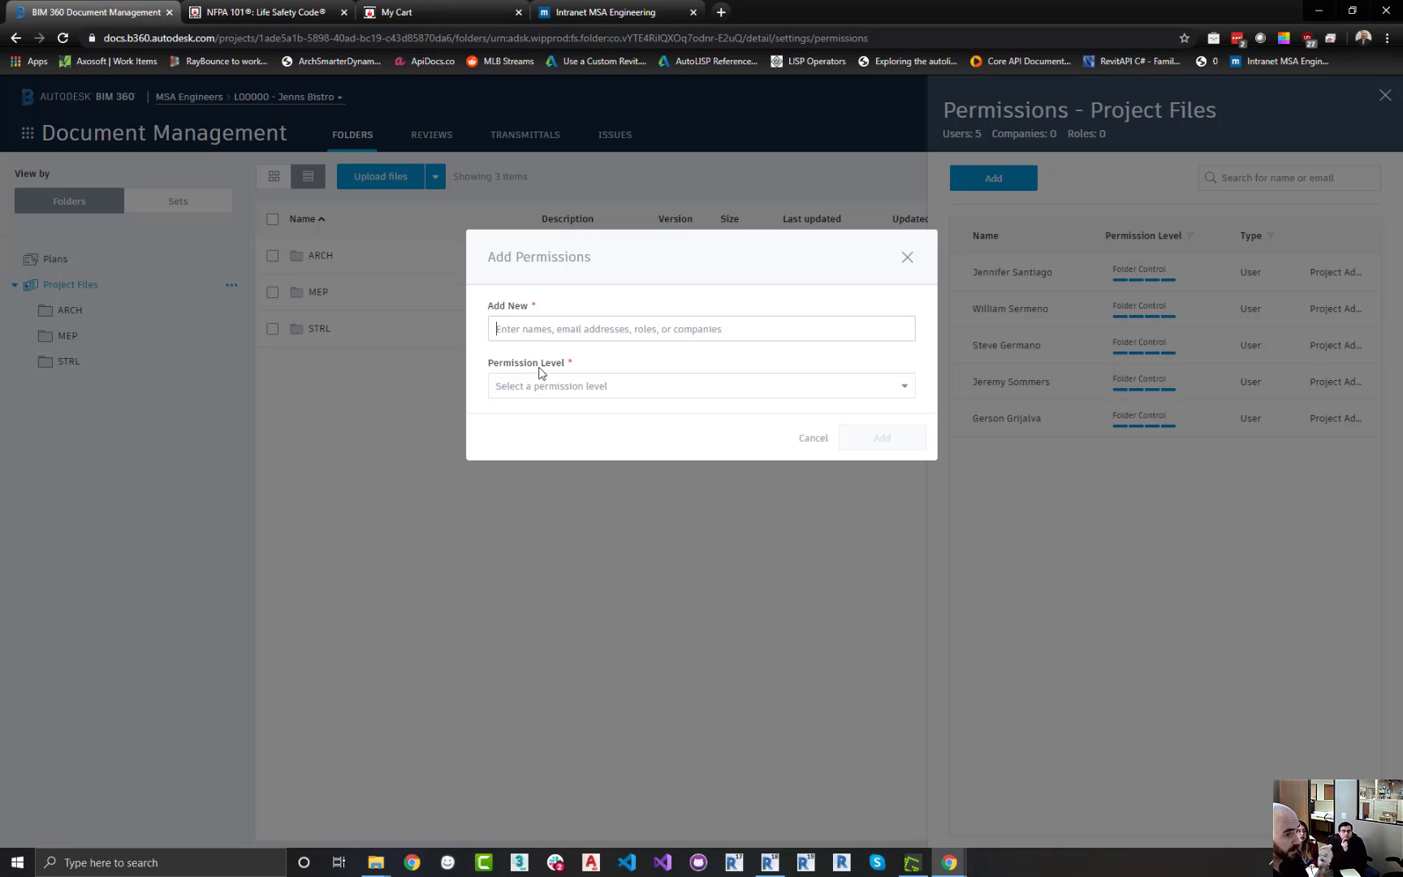
{"action": "left_click", "coordinate": [646, 324]}
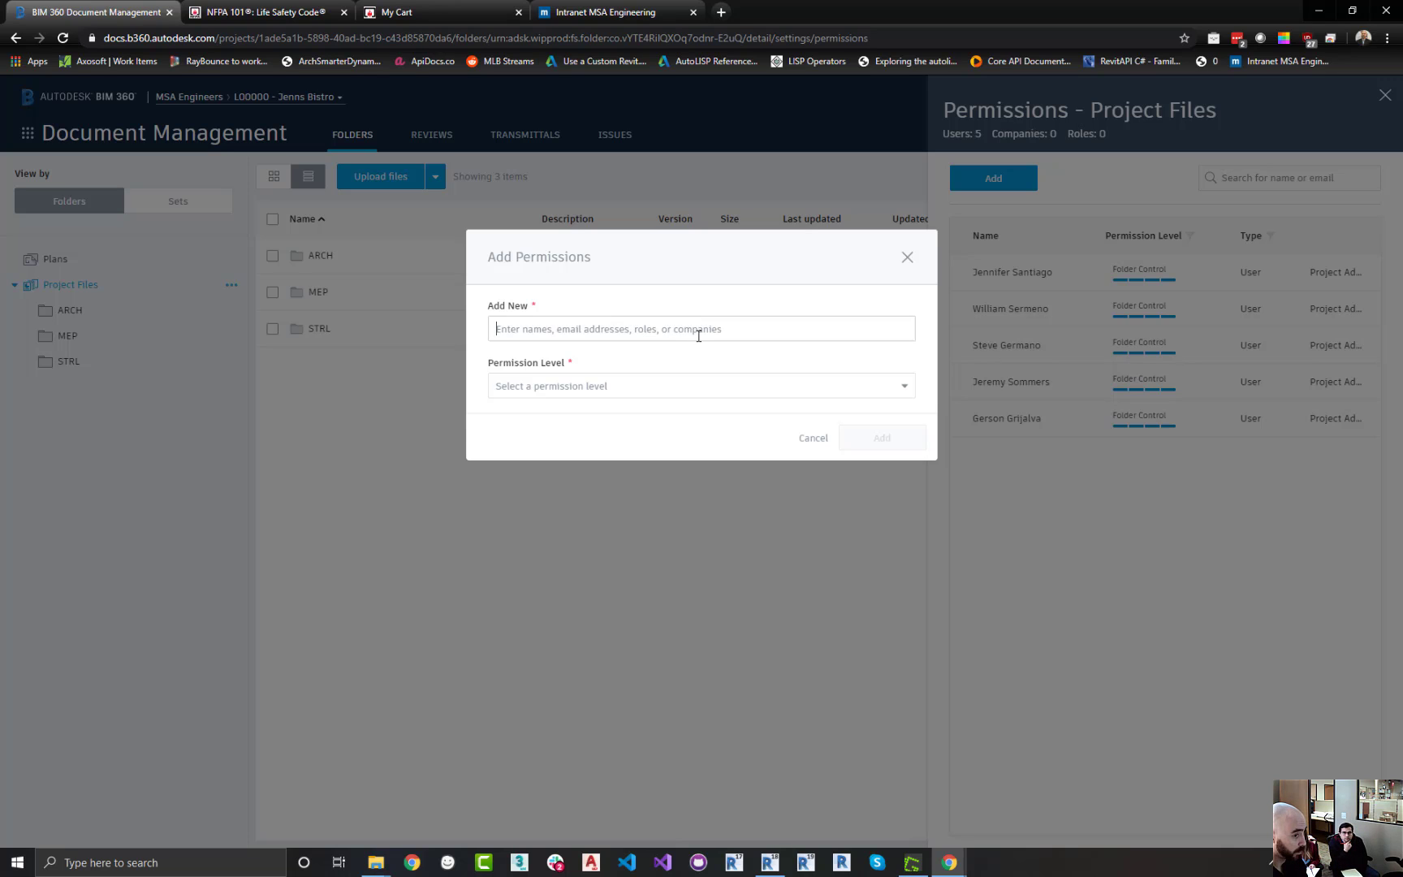
{"action": "type", "text": "msa"}
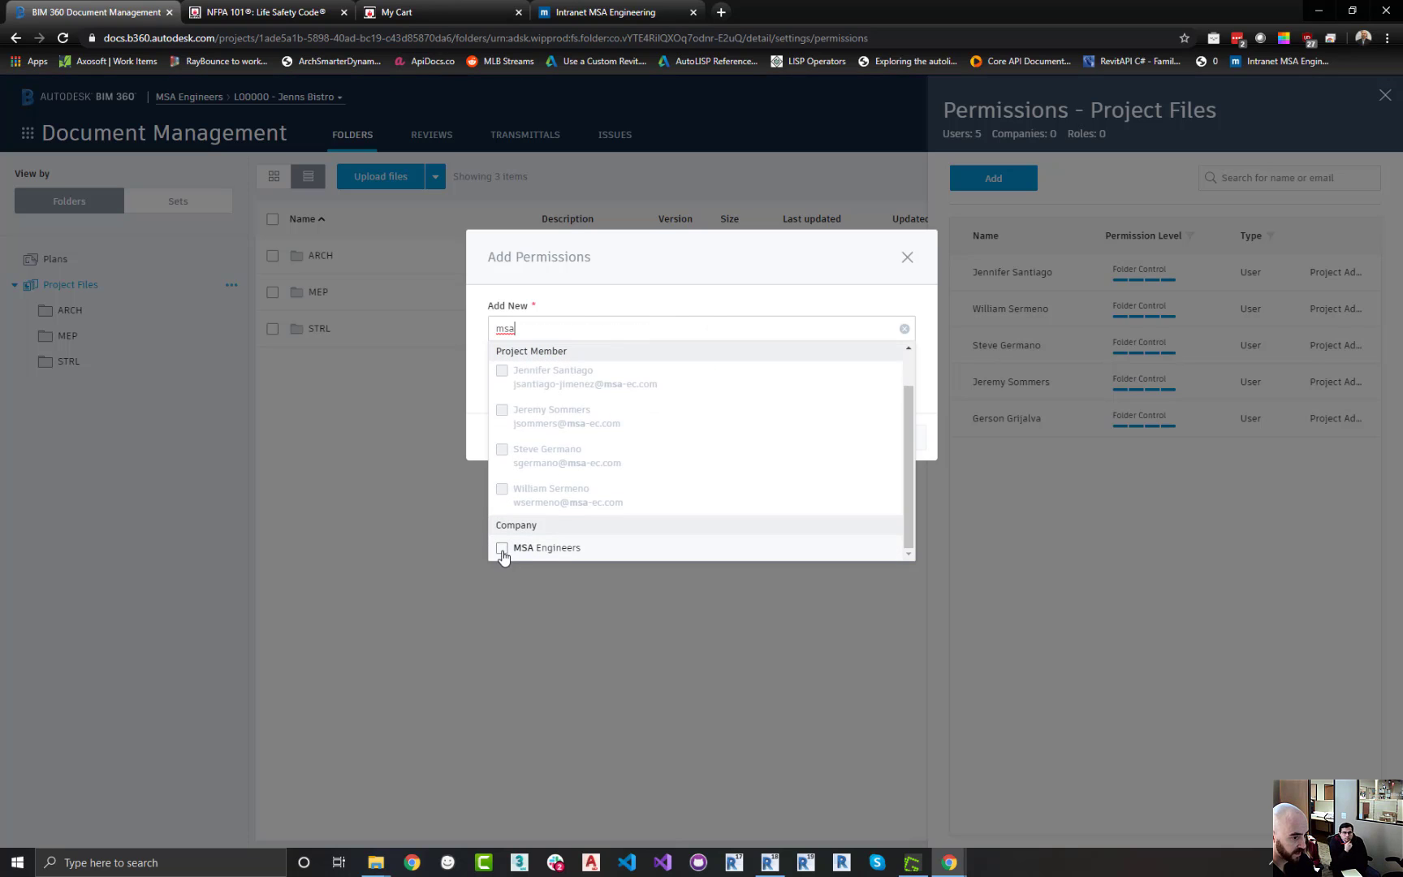
{"action": "left_click", "coordinate": [500, 549]}
{"action": "left_click", "coordinate": [726, 272]}
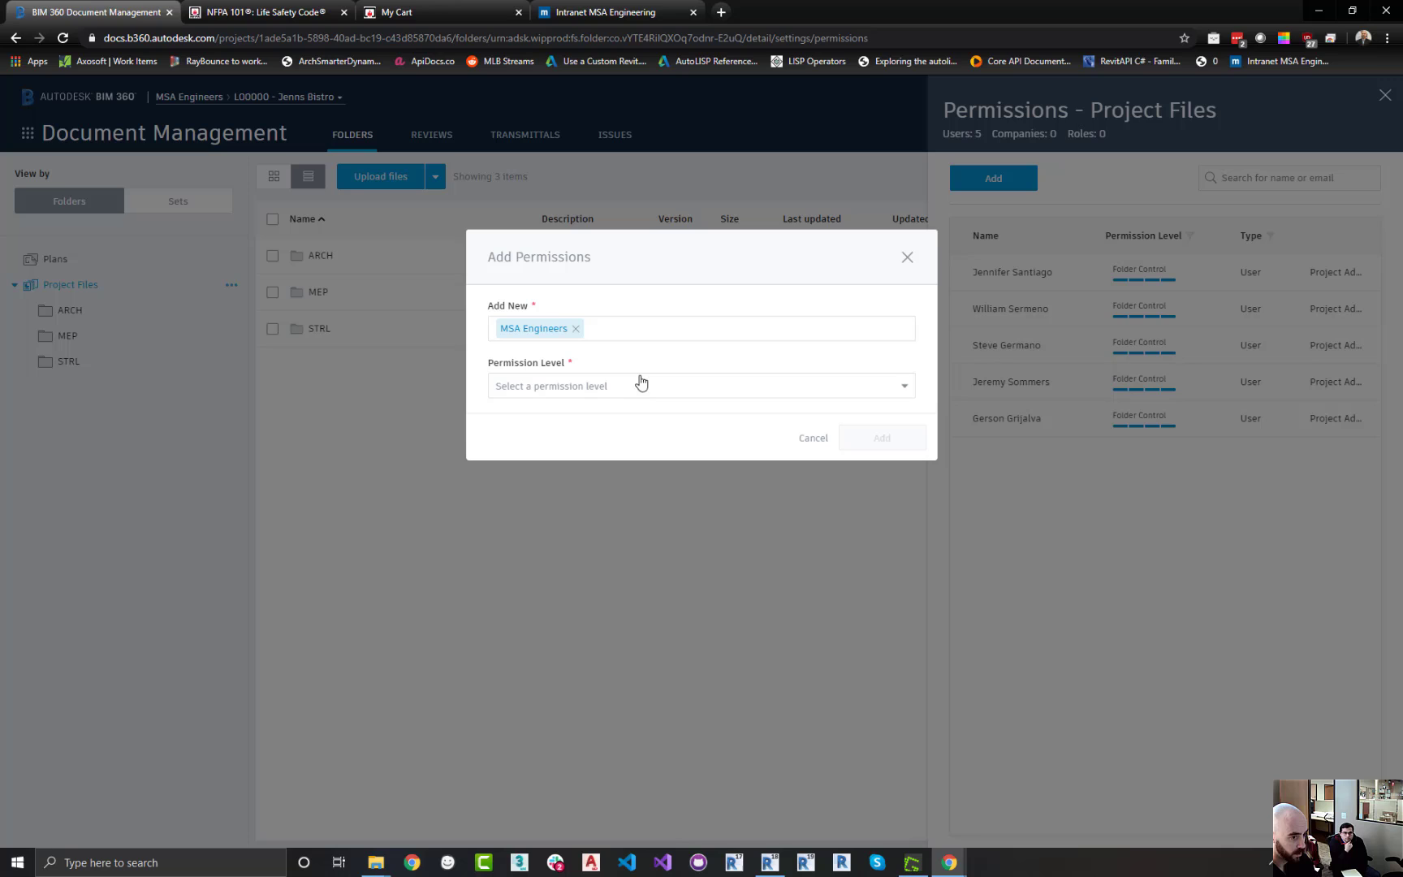
{"action": "left_click", "coordinate": [601, 388]}
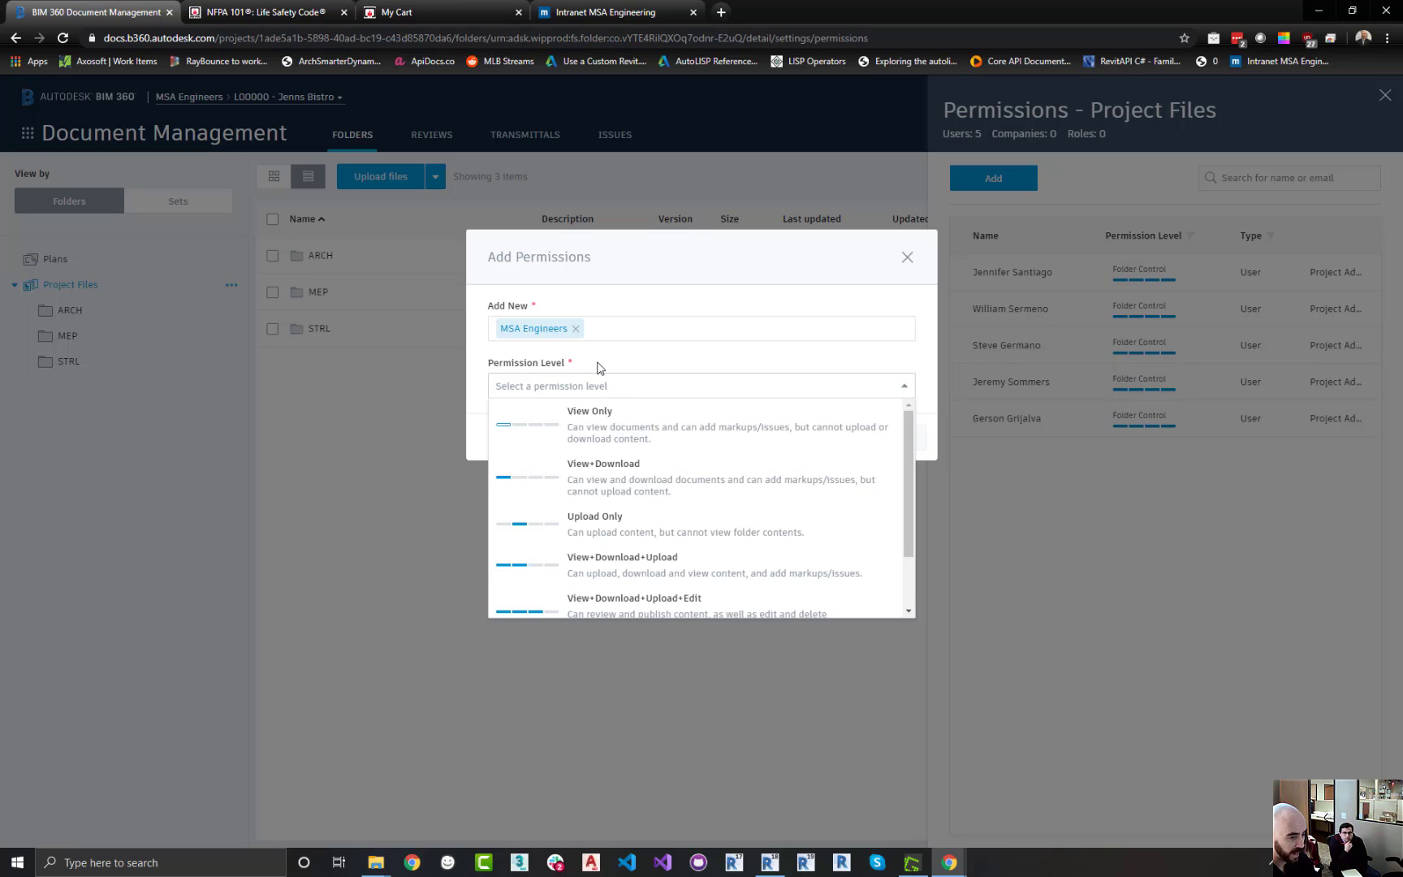
{"action": "left_click", "coordinate": [632, 484]}
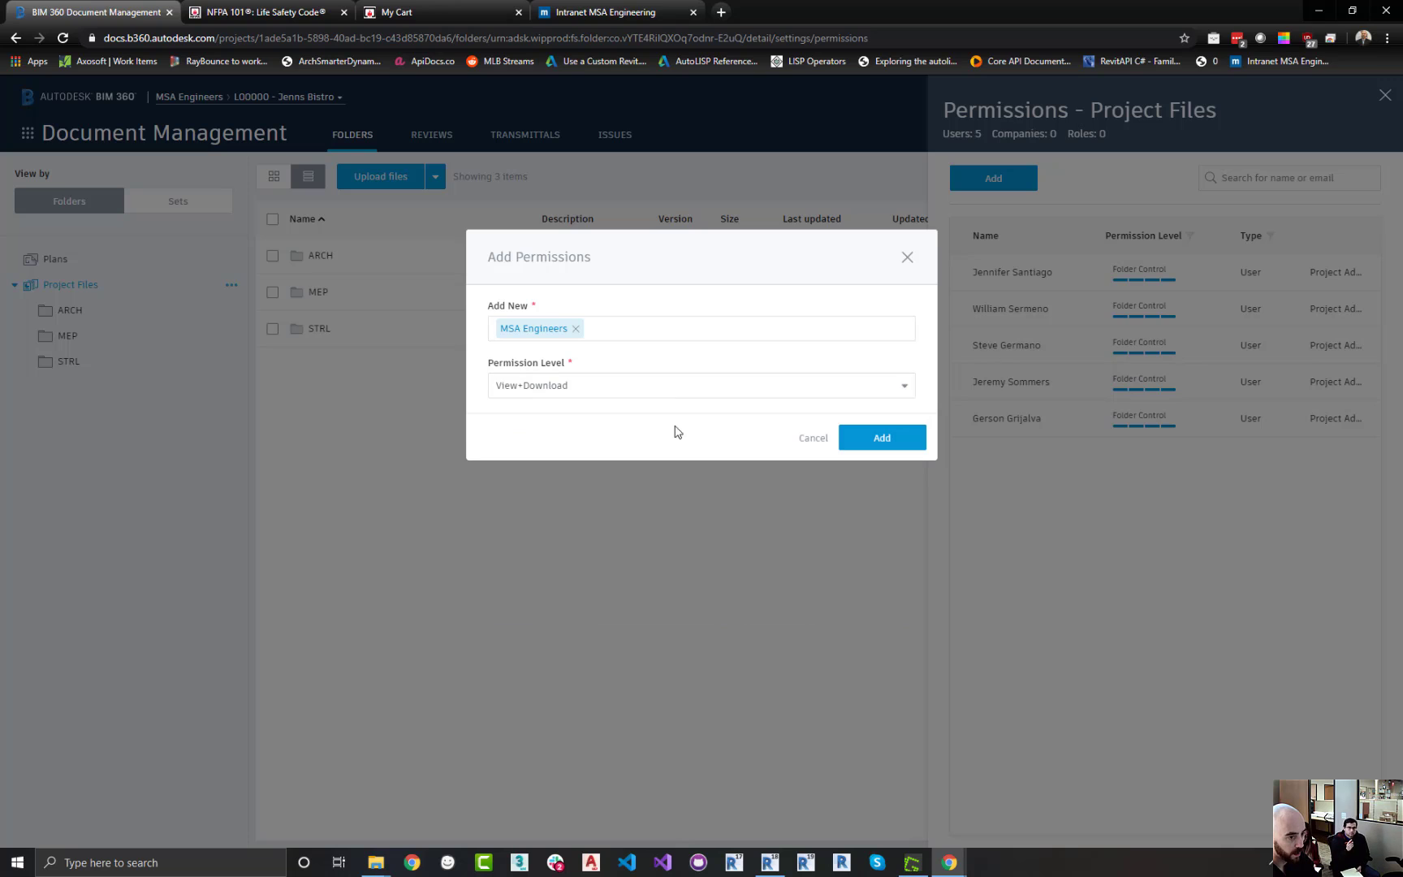
{"action": "left_click", "coordinate": [879, 439]}
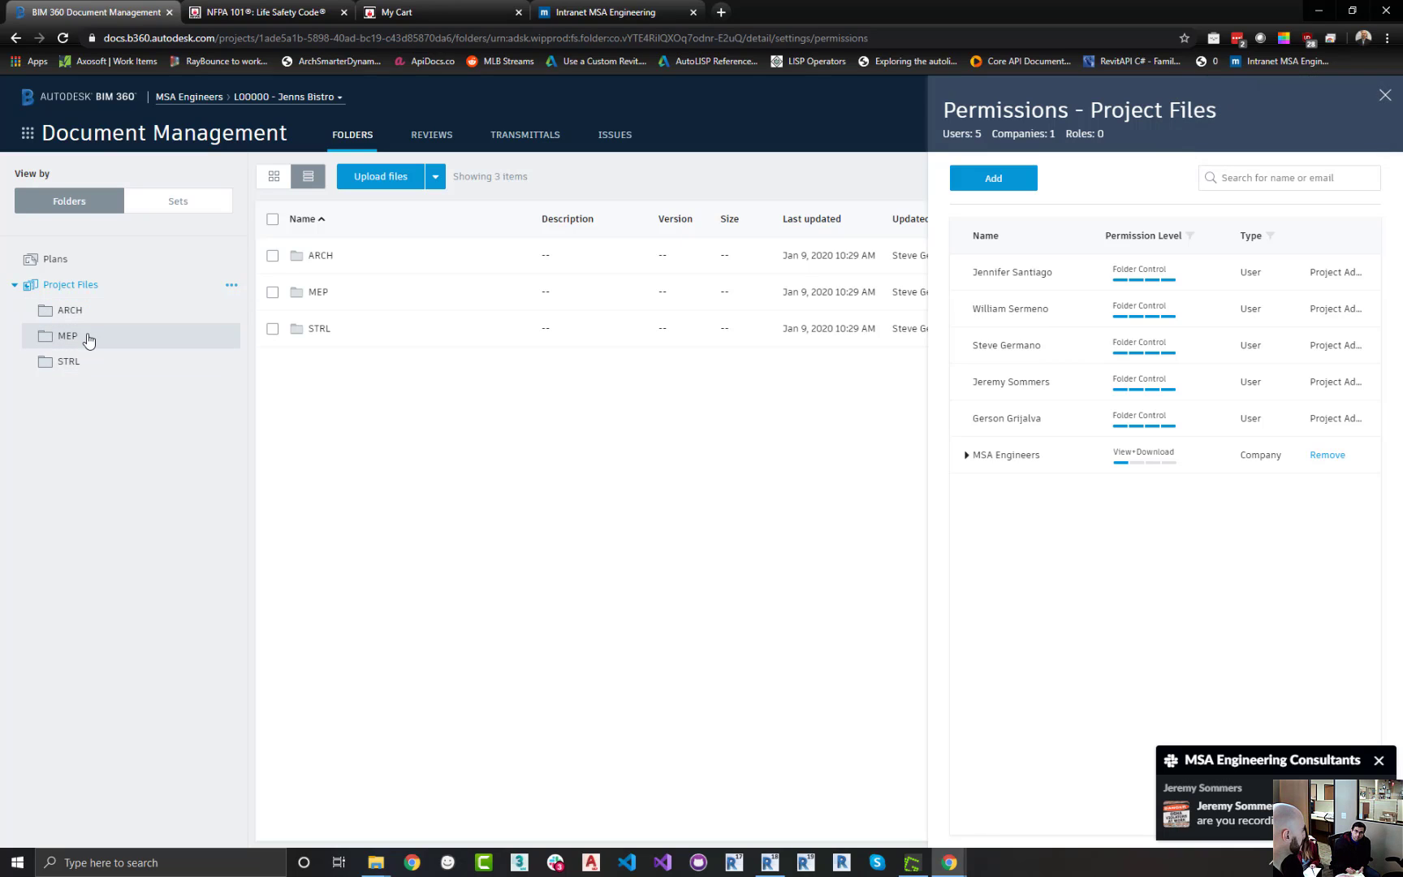
Review the permissions inherited by the MEP and ARCH subfolders
{"action": "left_click", "coordinate": [89, 340]}
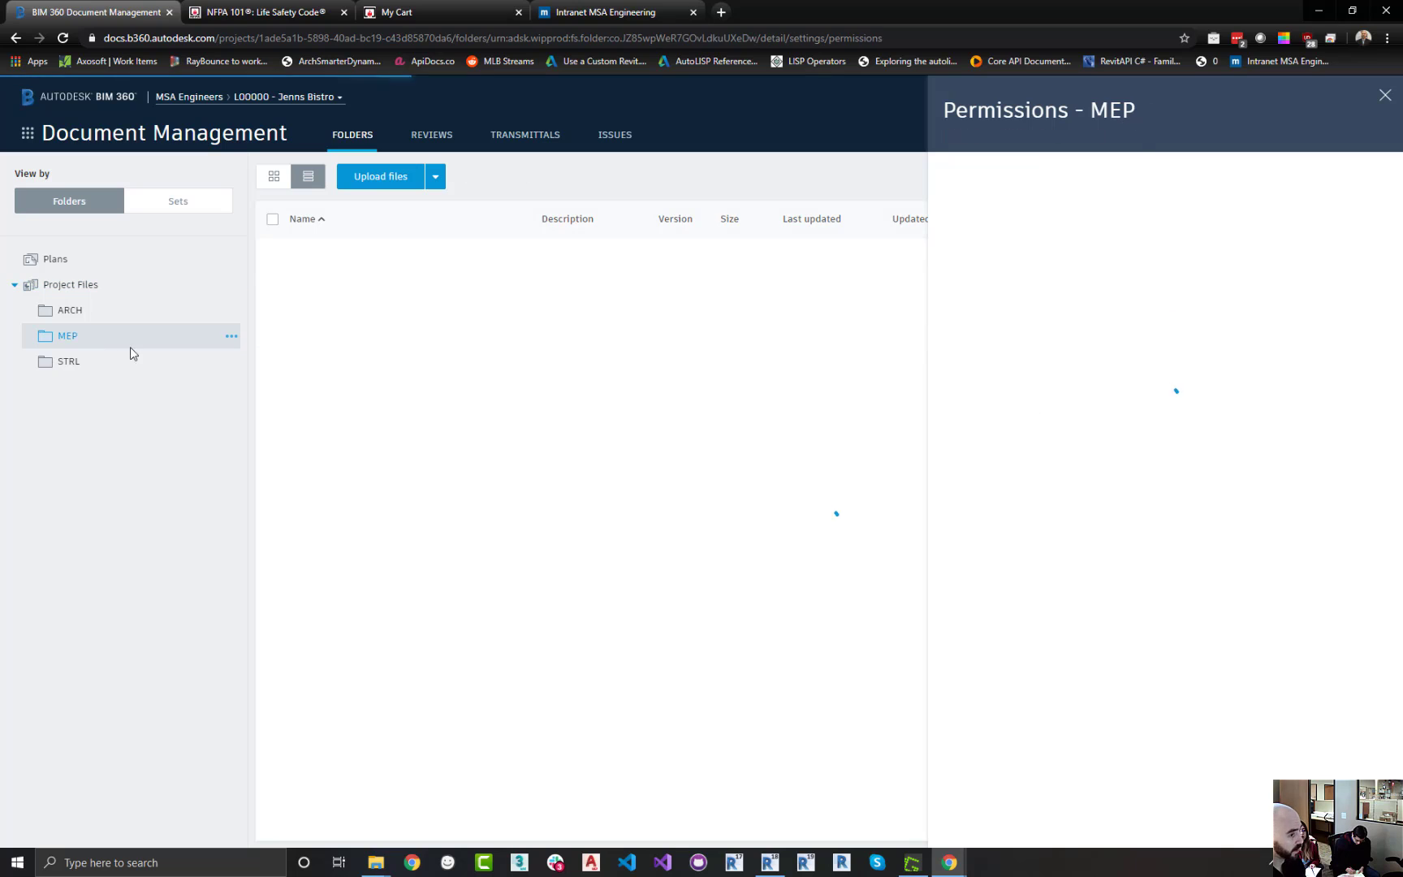
{"action": "left_click", "coordinate": [232, 336]}
{"action": "left_click", "coordinate": [226, 536]}
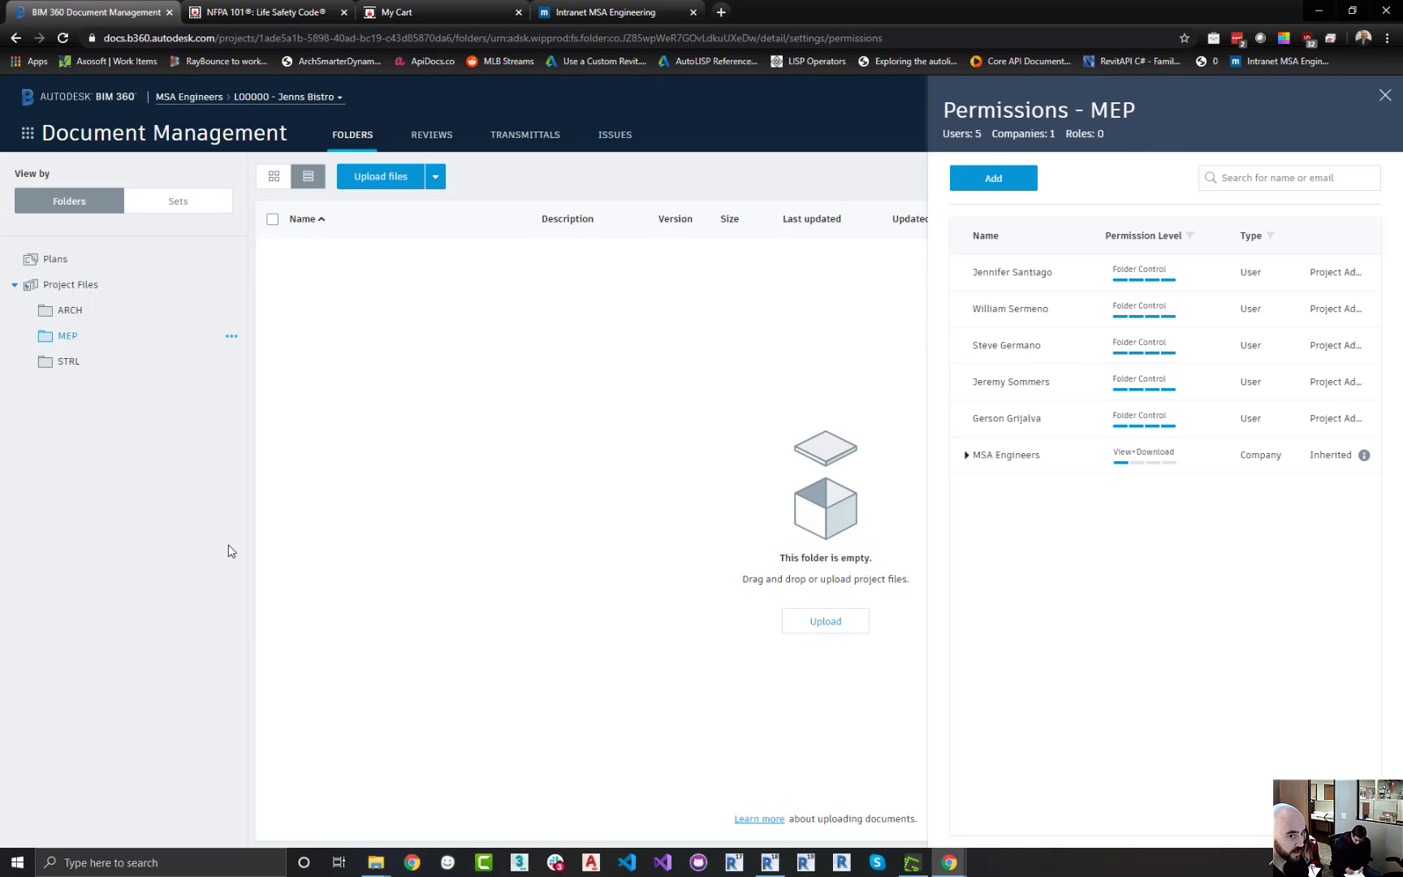
{"action": "left_click", "coordinate": [1011, 183]}
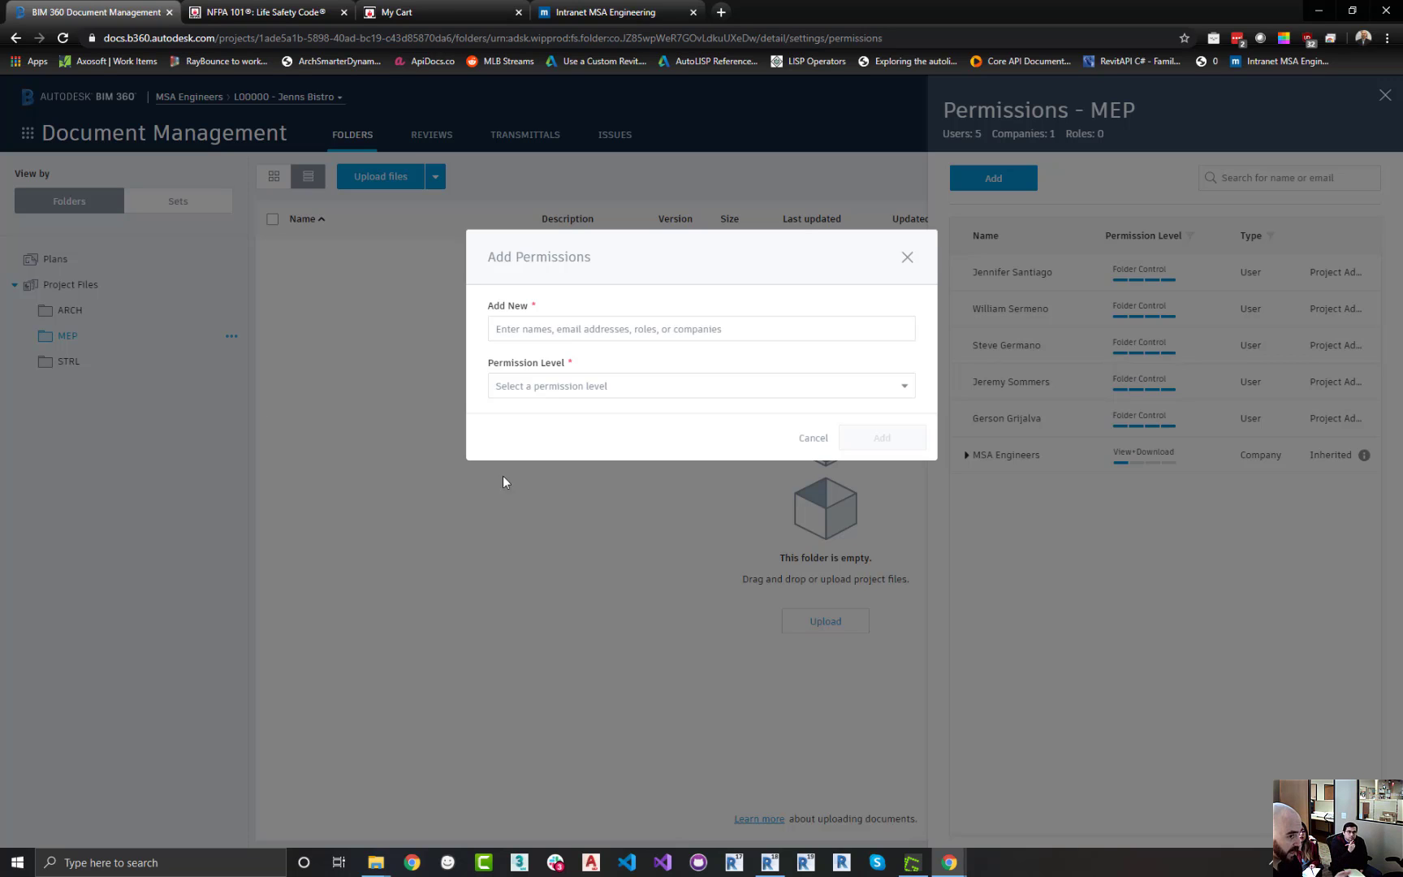
{"action": "left_click", "coordinate": [907, 257]}
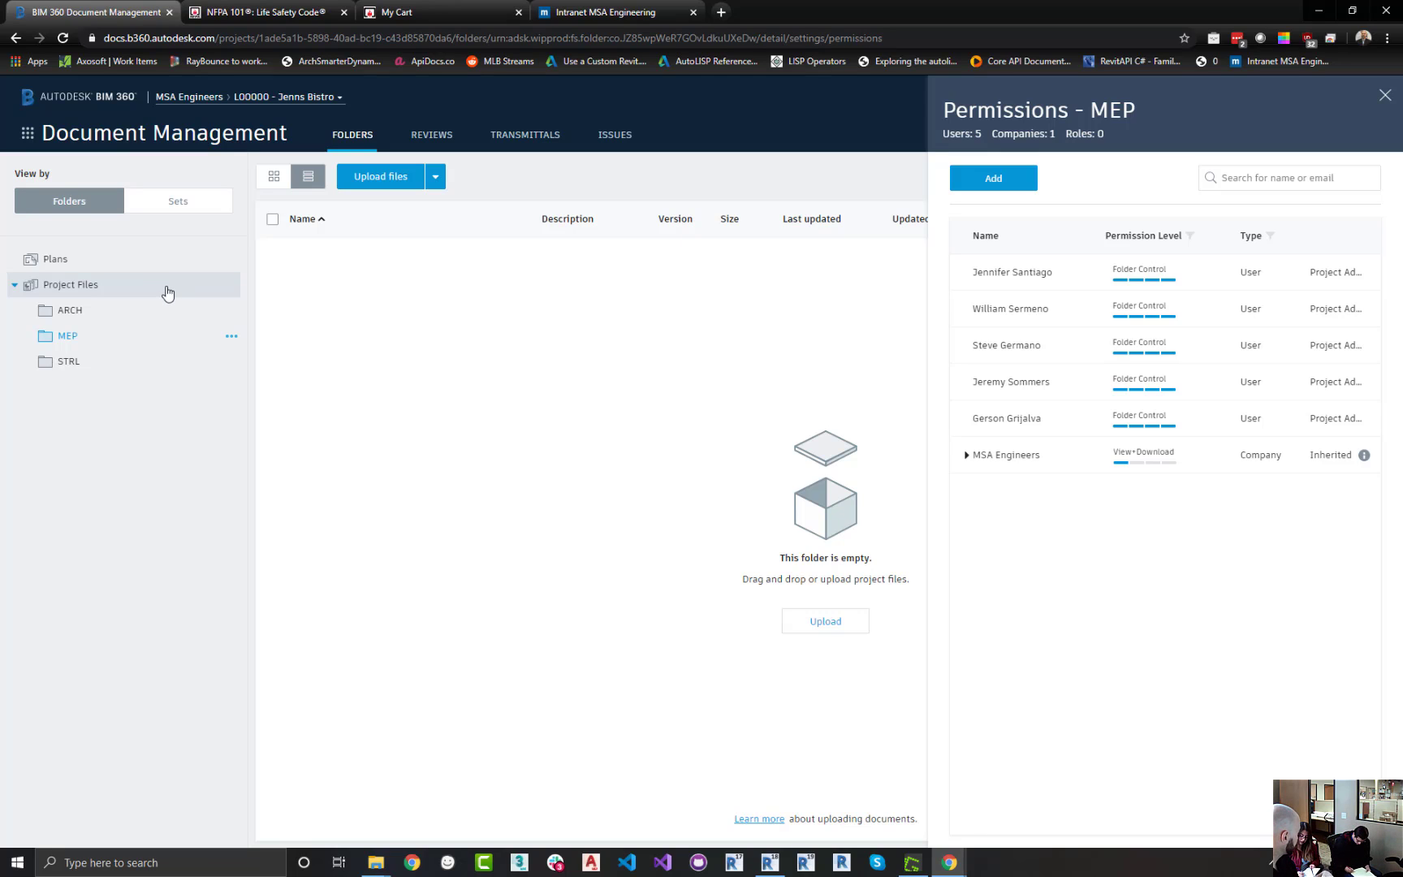
{"action": "left_click", "coordinate": [73, 316]}
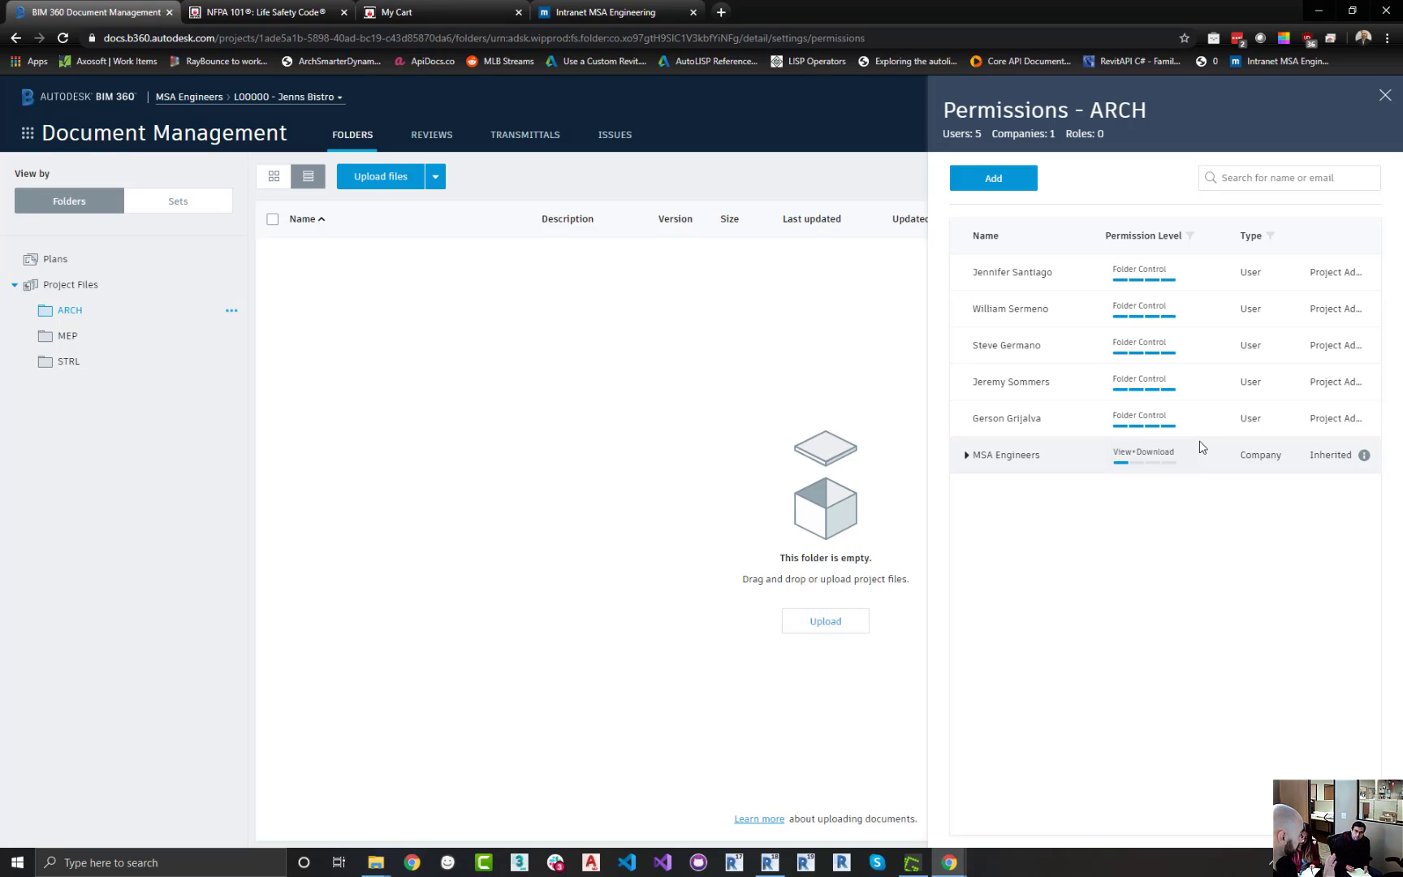
{"action": "left_click", "coordinate": [77, 340]}
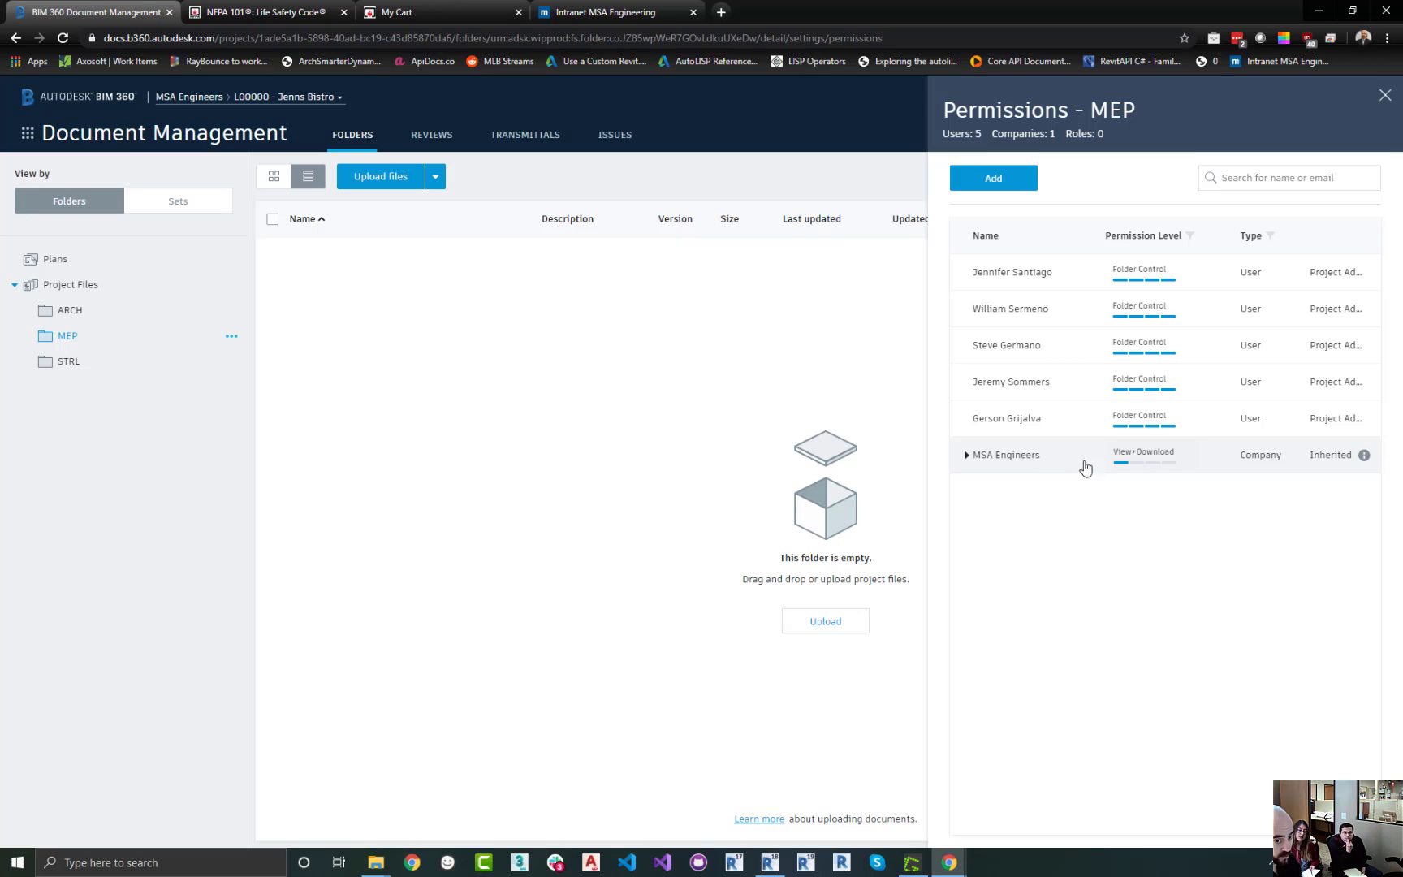
Raise MSA Engineers' permission on the MEP folder to View+Download+Upload+Edit
{"action": "left_click", "coordinate": [1181, 460]}
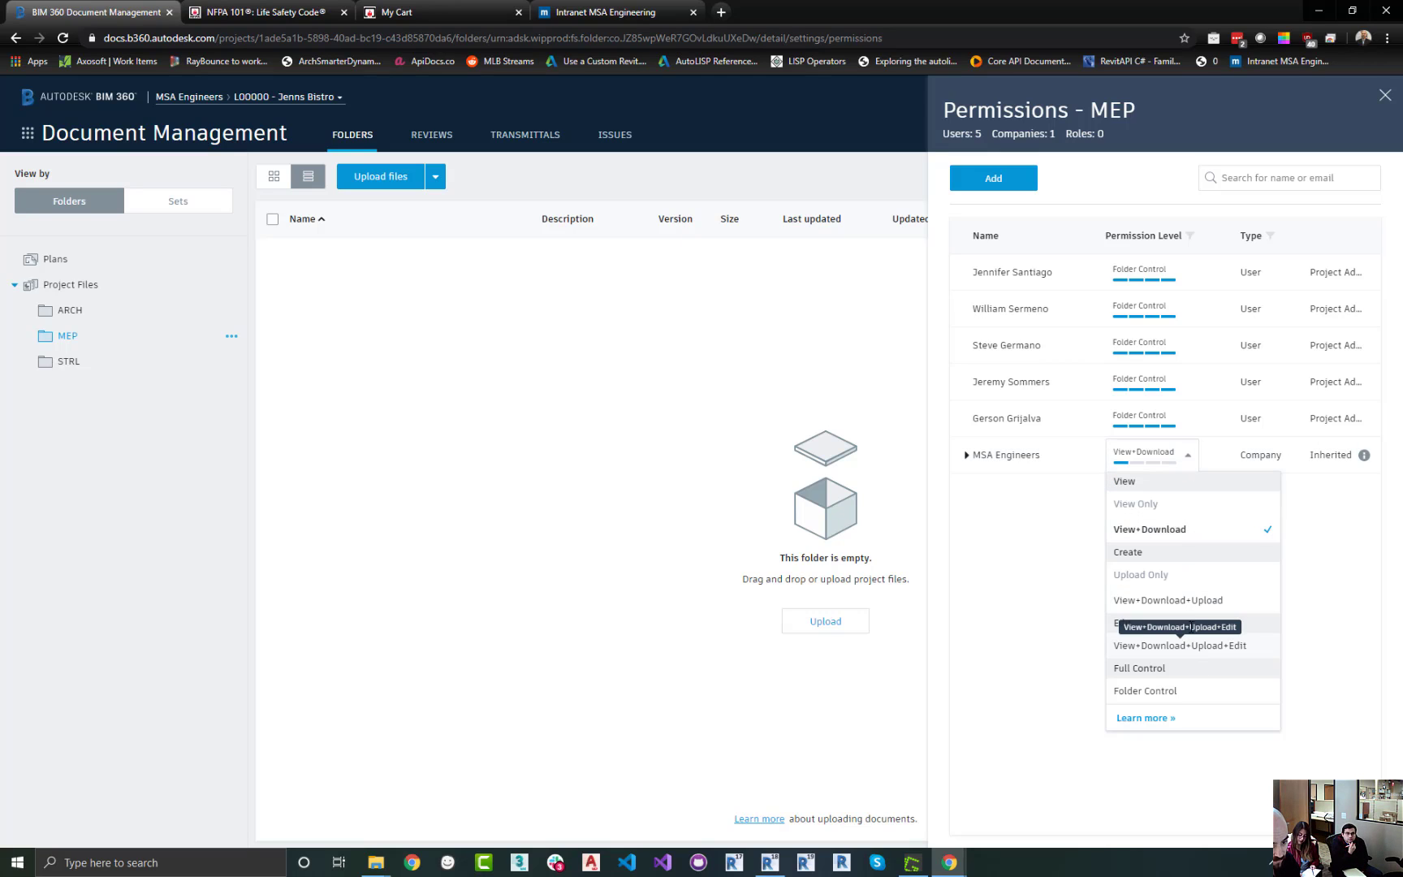
{"action": "left_click", "coordinate": [1183, 608]}
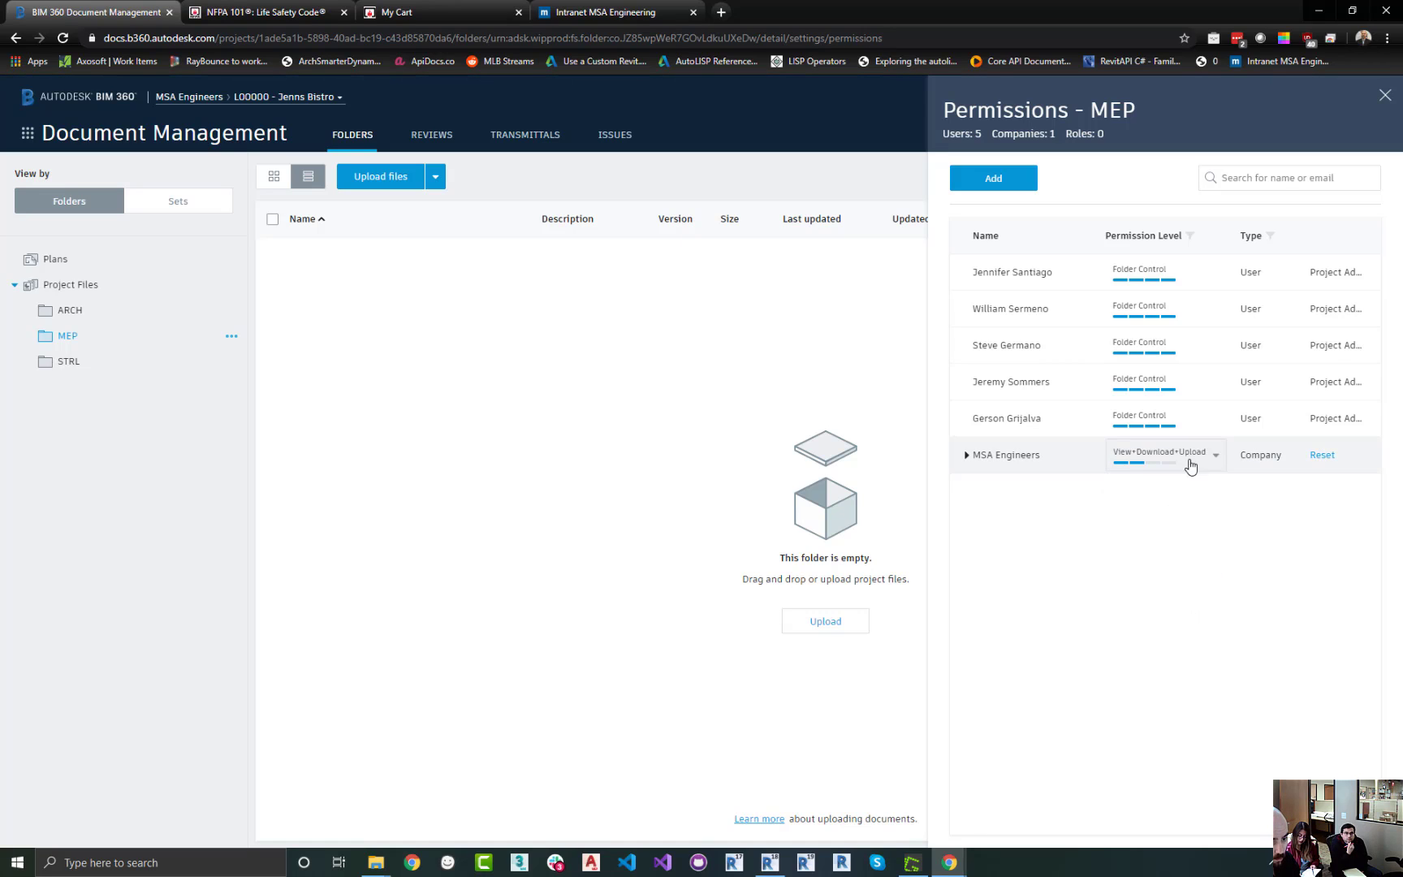
{"action": "left_click", "coordinate": [1190, 466]}
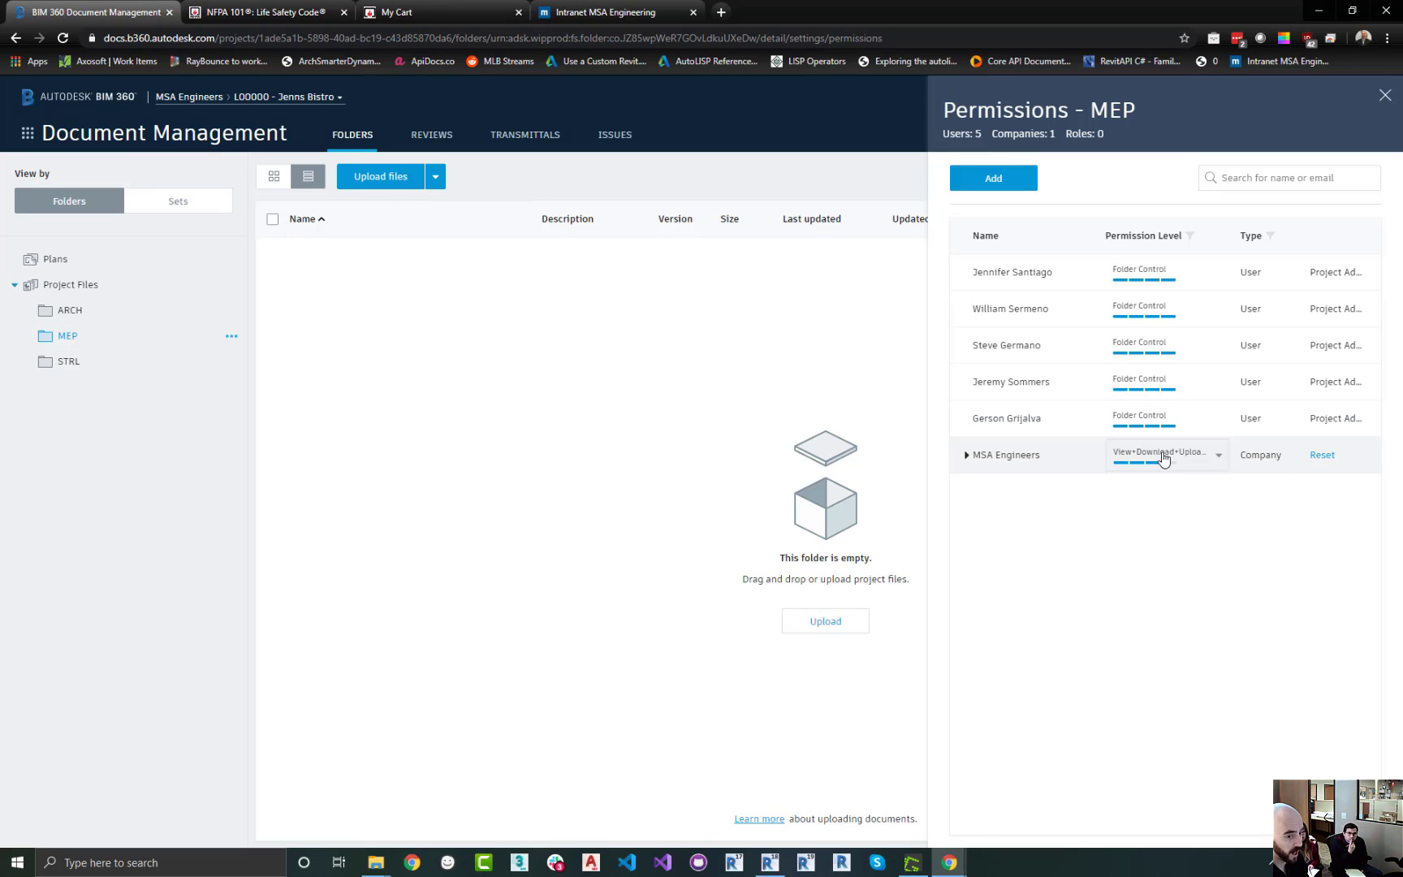
{"action": "left_click", "coordinate": [1210, 460]}
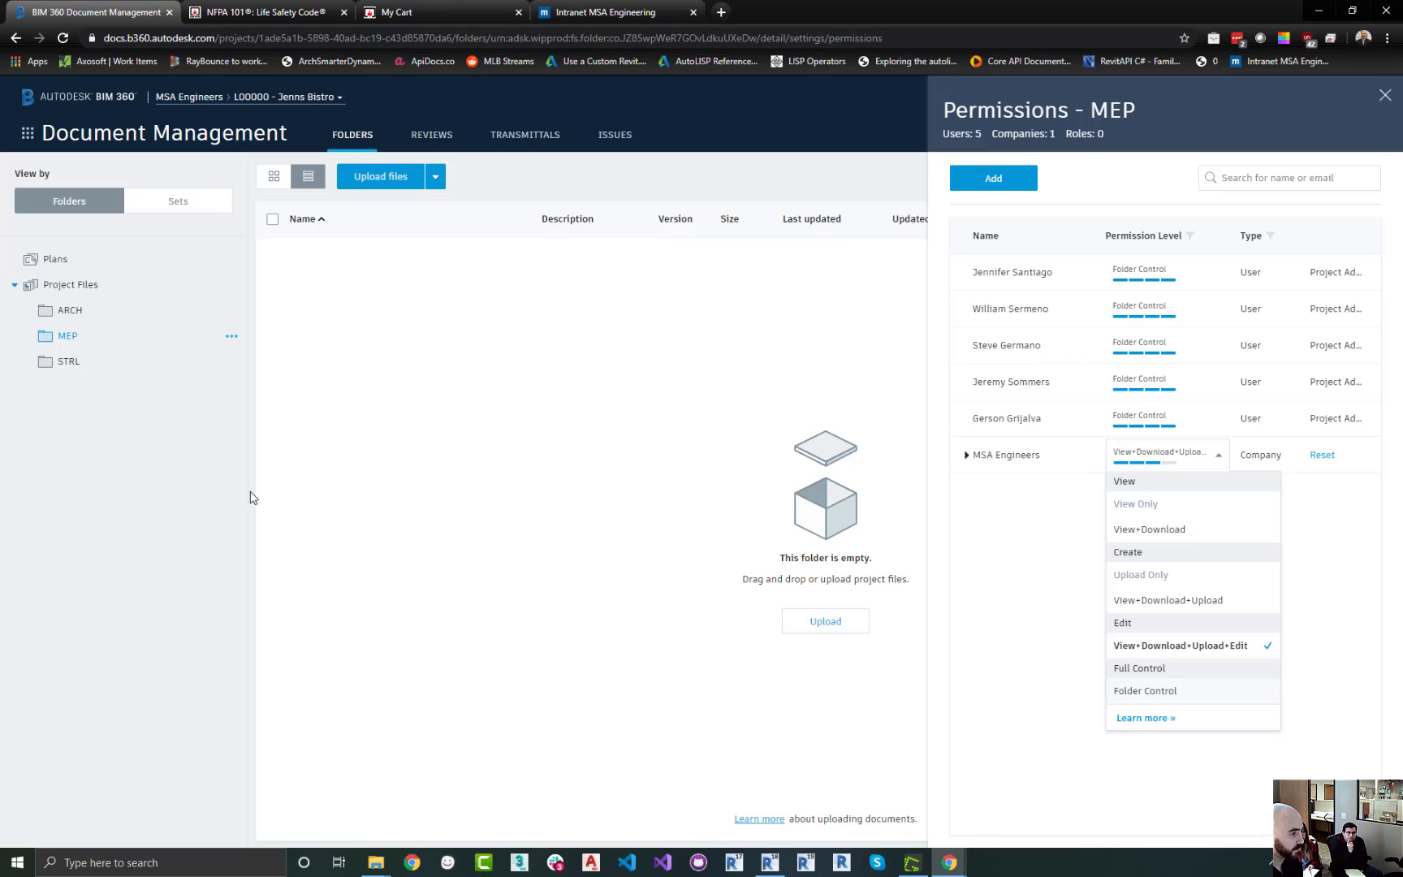
{"action": "left_click", "coordinate": [149, 470]}
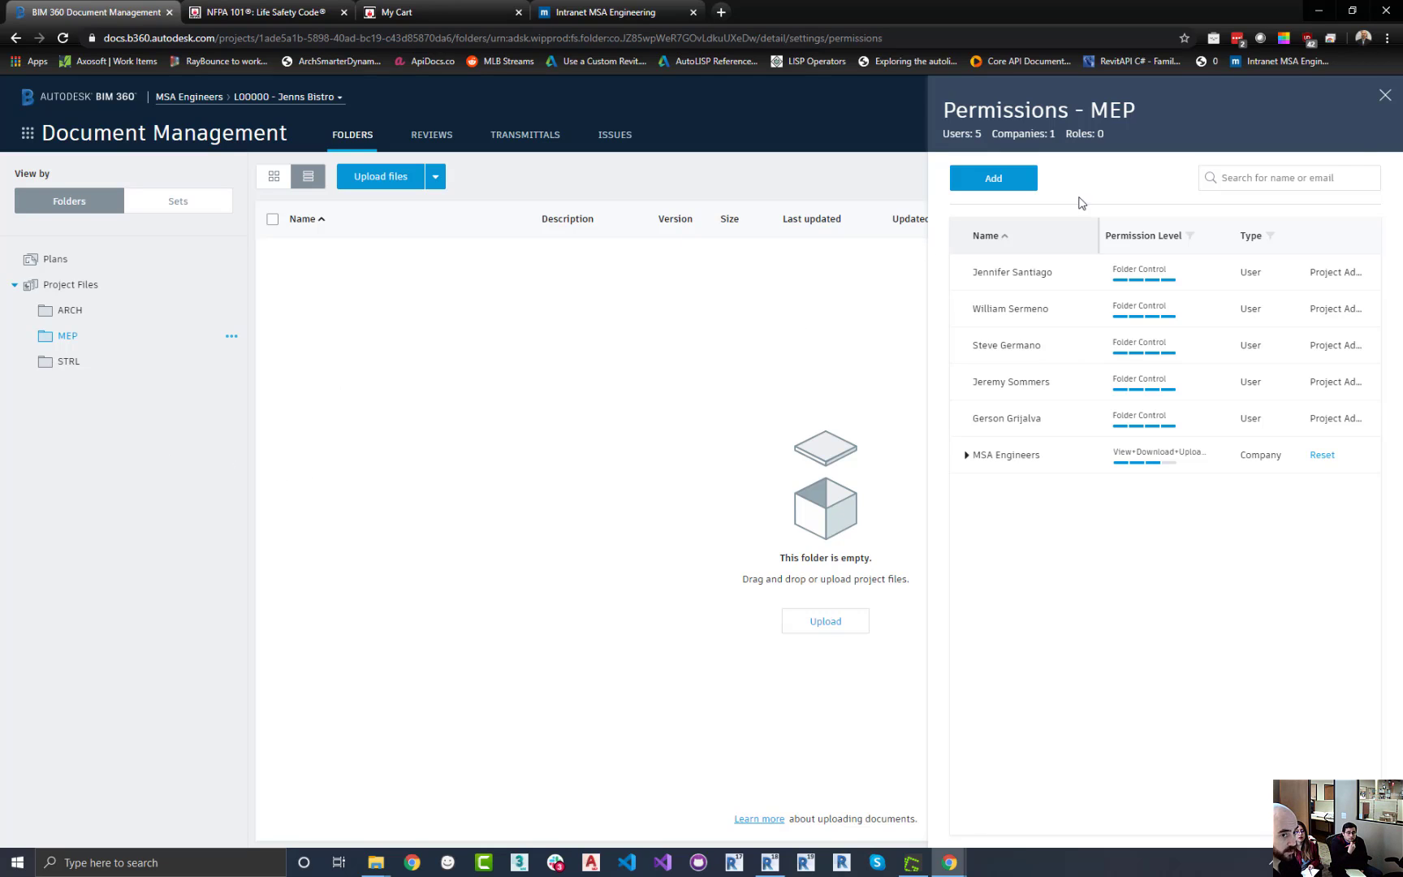
Close the permissions panel and switch to Project Admin
{"action": "left_click", "coordinate": [1382, 106]}
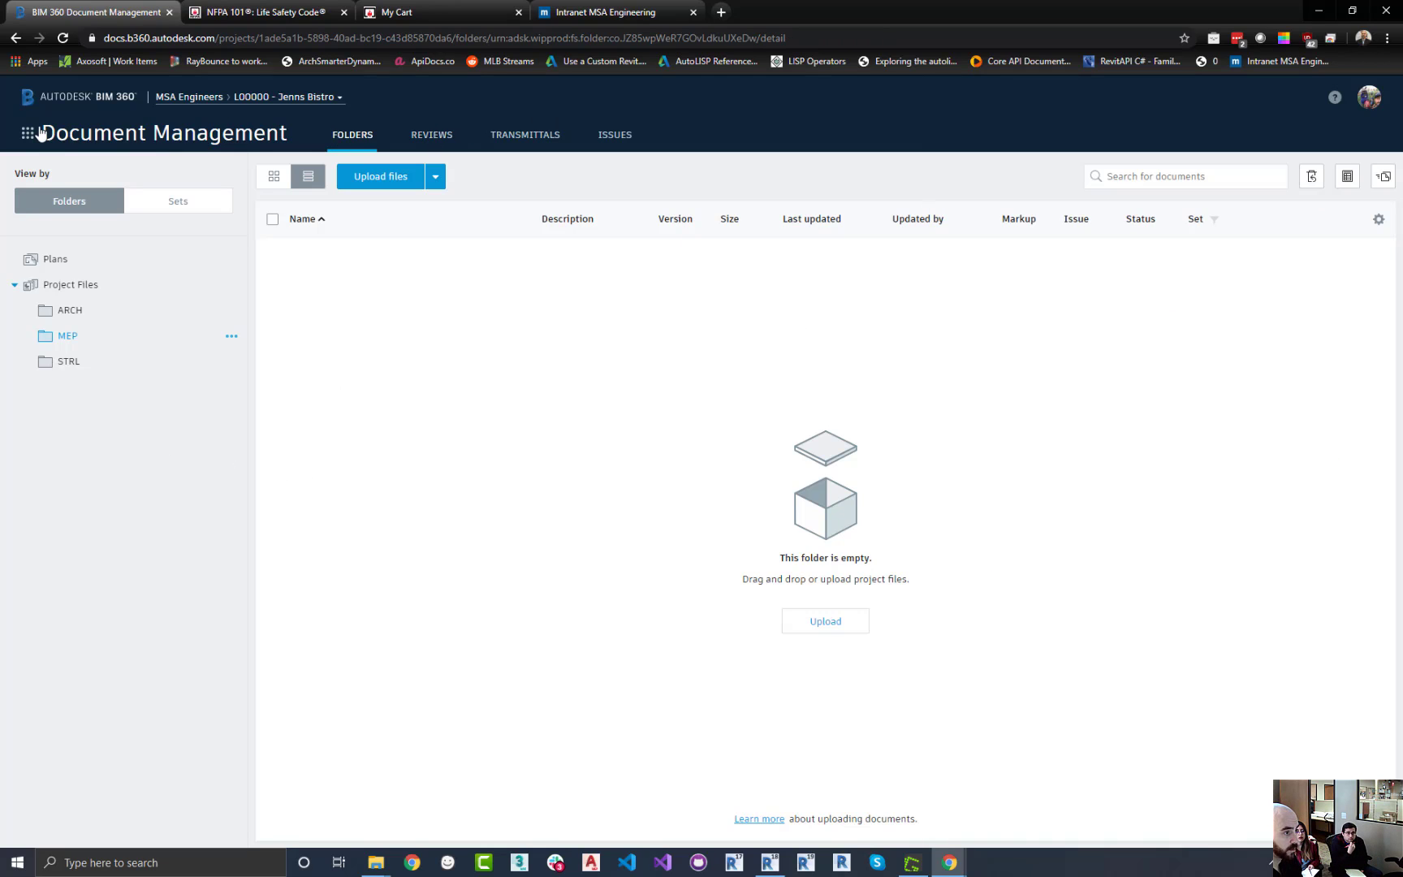
{"action": "left_click", "coordinate": [31, 133]}
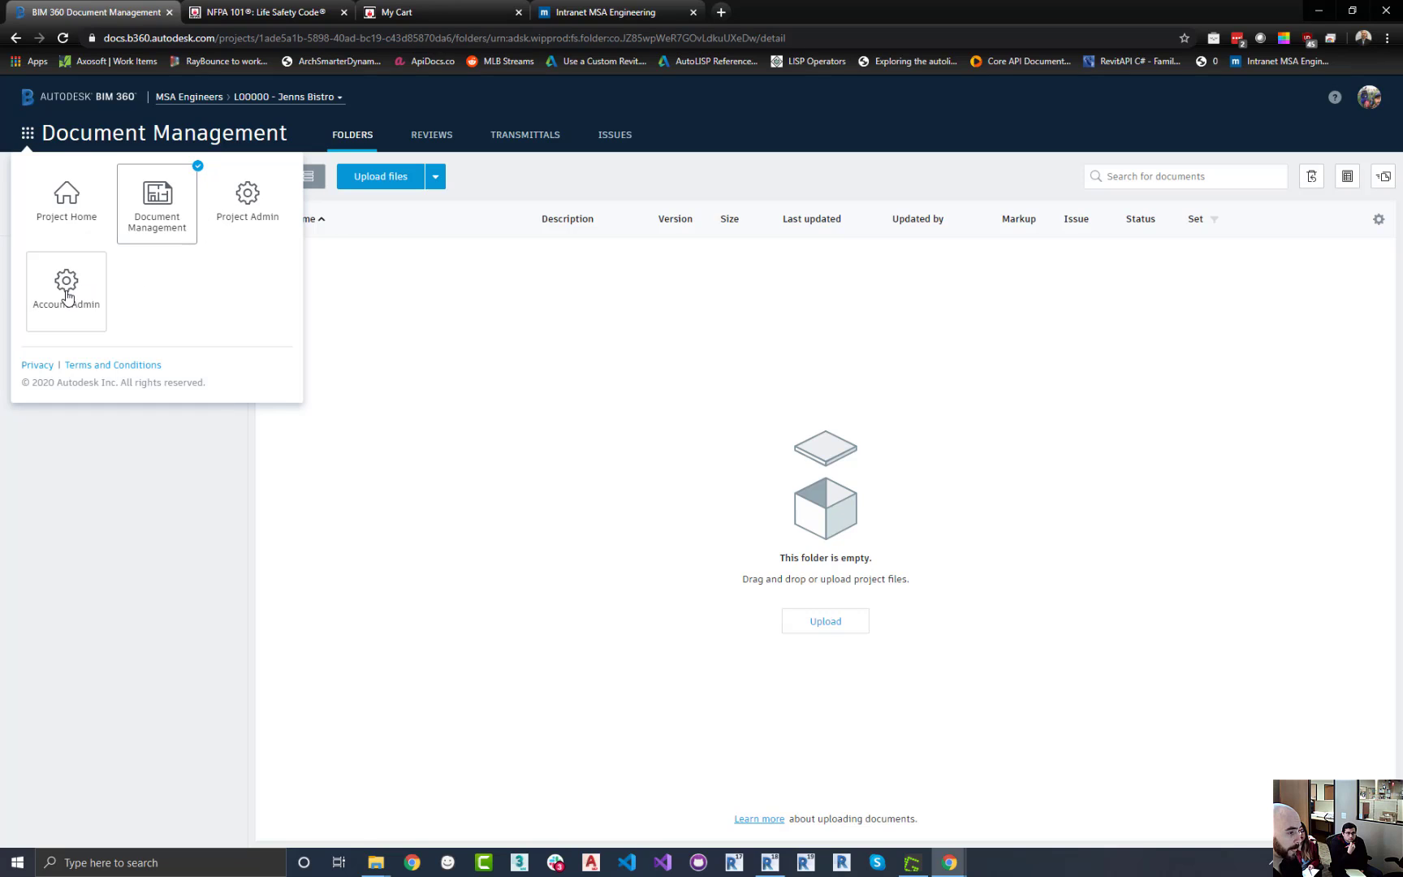
{"action": "left_click", "coordinate": [253, 204]}
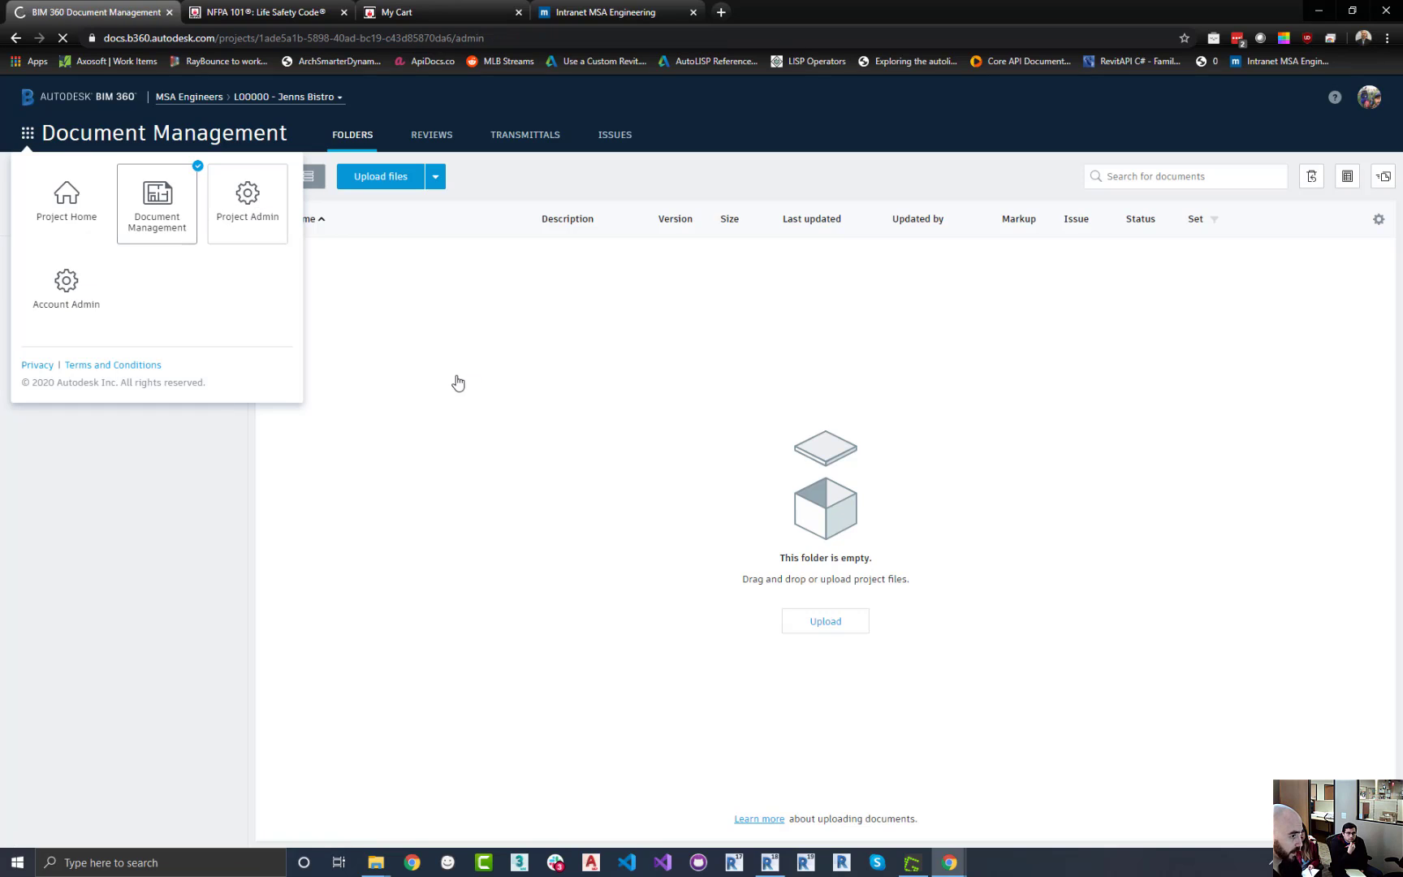
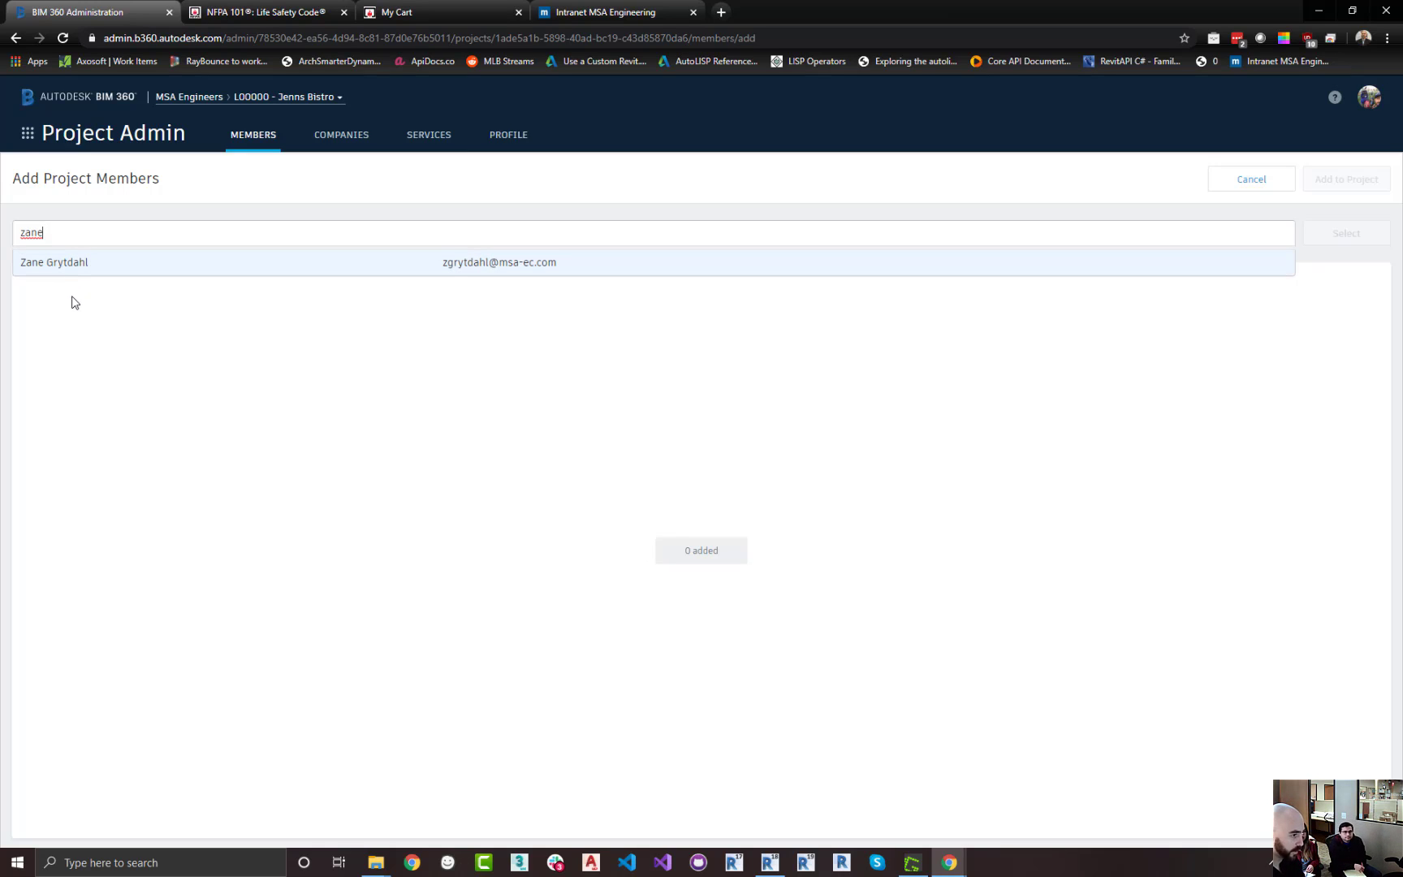
Select an MSA Engineers user from the member search to add to the project
{"action": "left_click", "coordinate": [144, 270]}
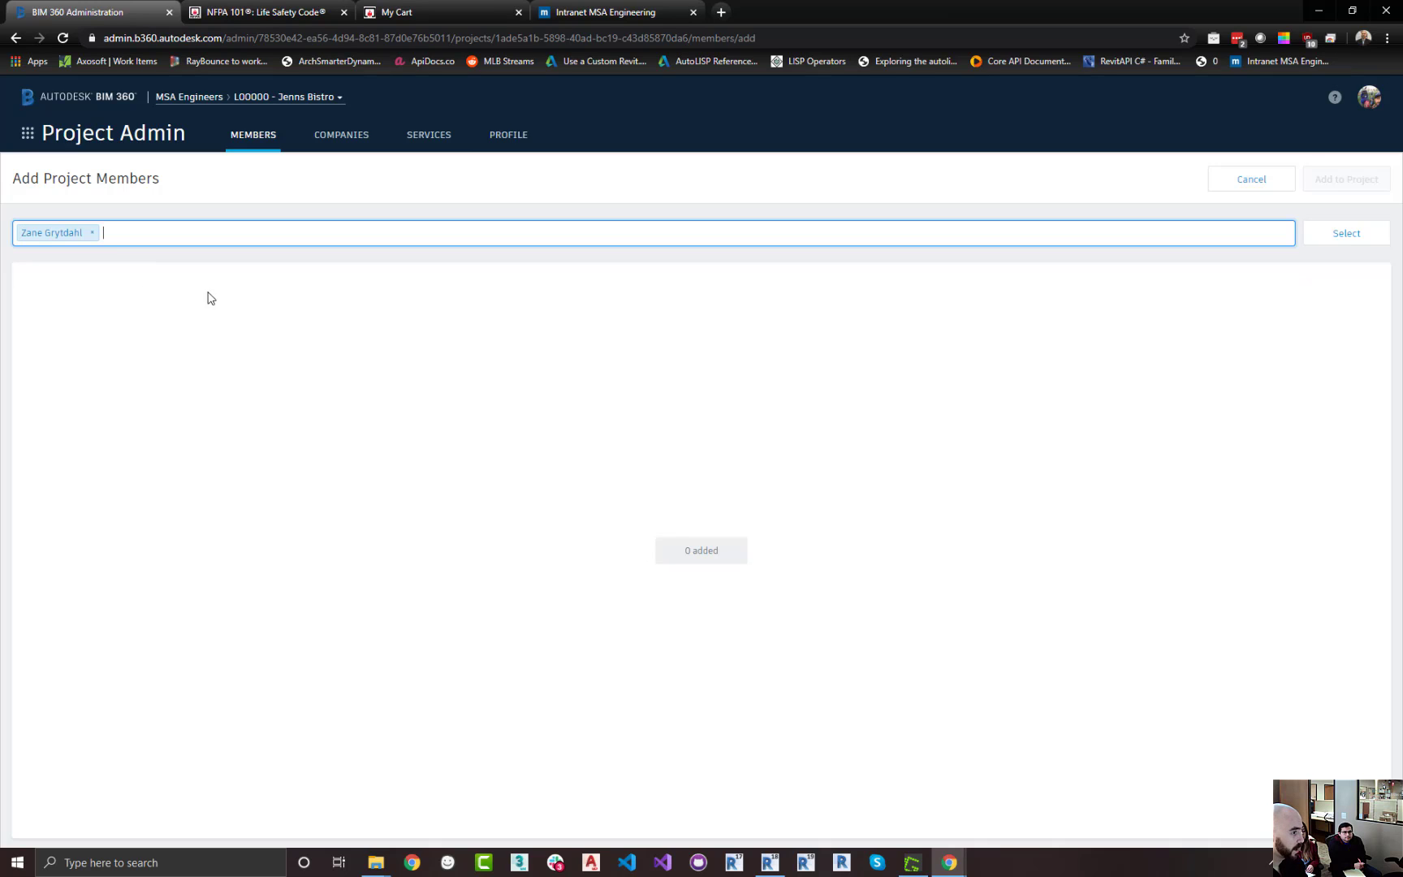
{"action": "left_click", "coordinate": [1346, 233]}
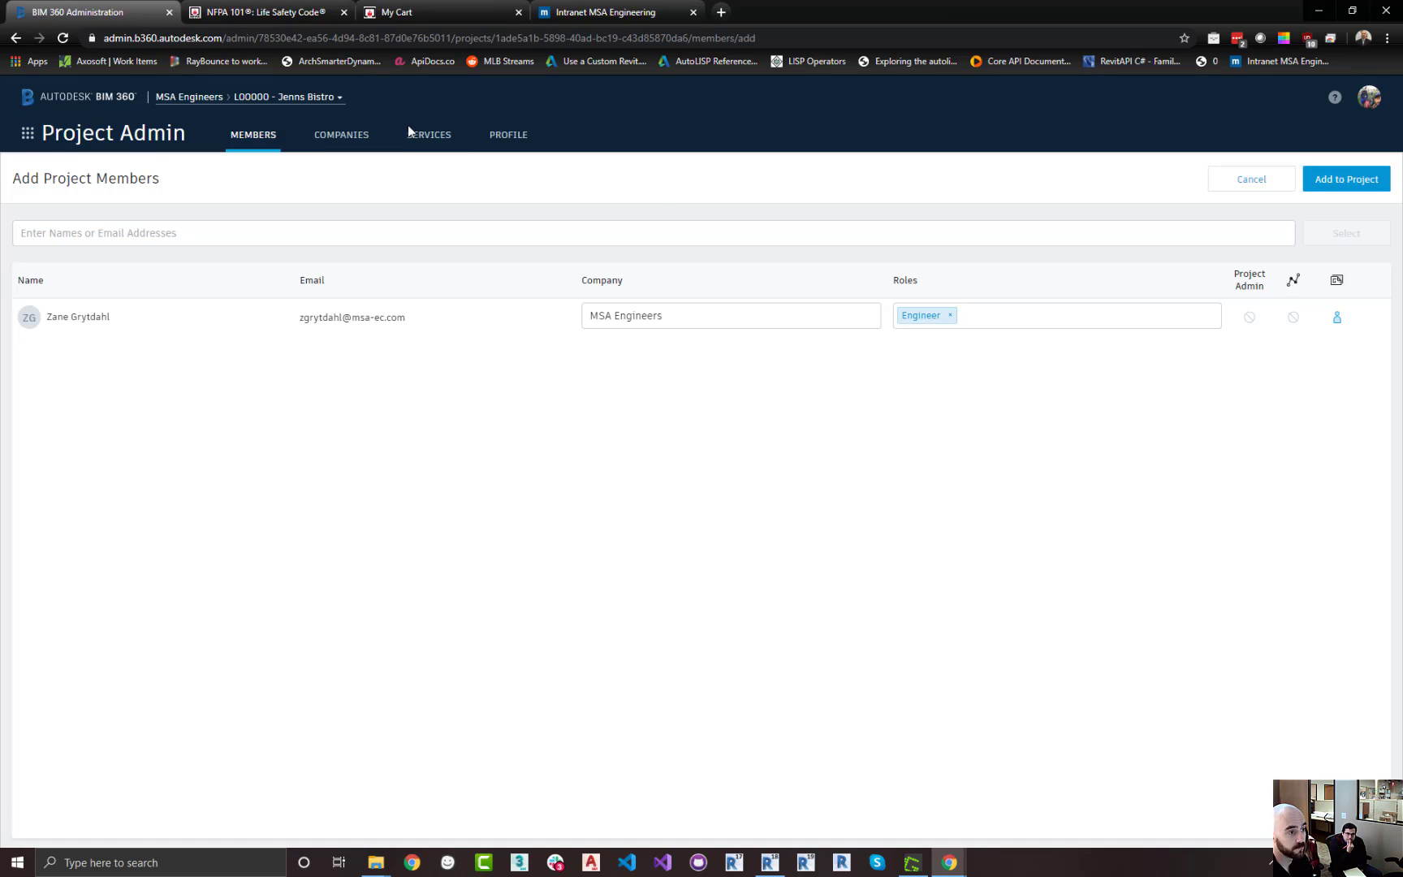
Review the project's Companies, Services and Profile pages, returning to the Members list
{"action": "left_click", "coordinate": [351, 143]}
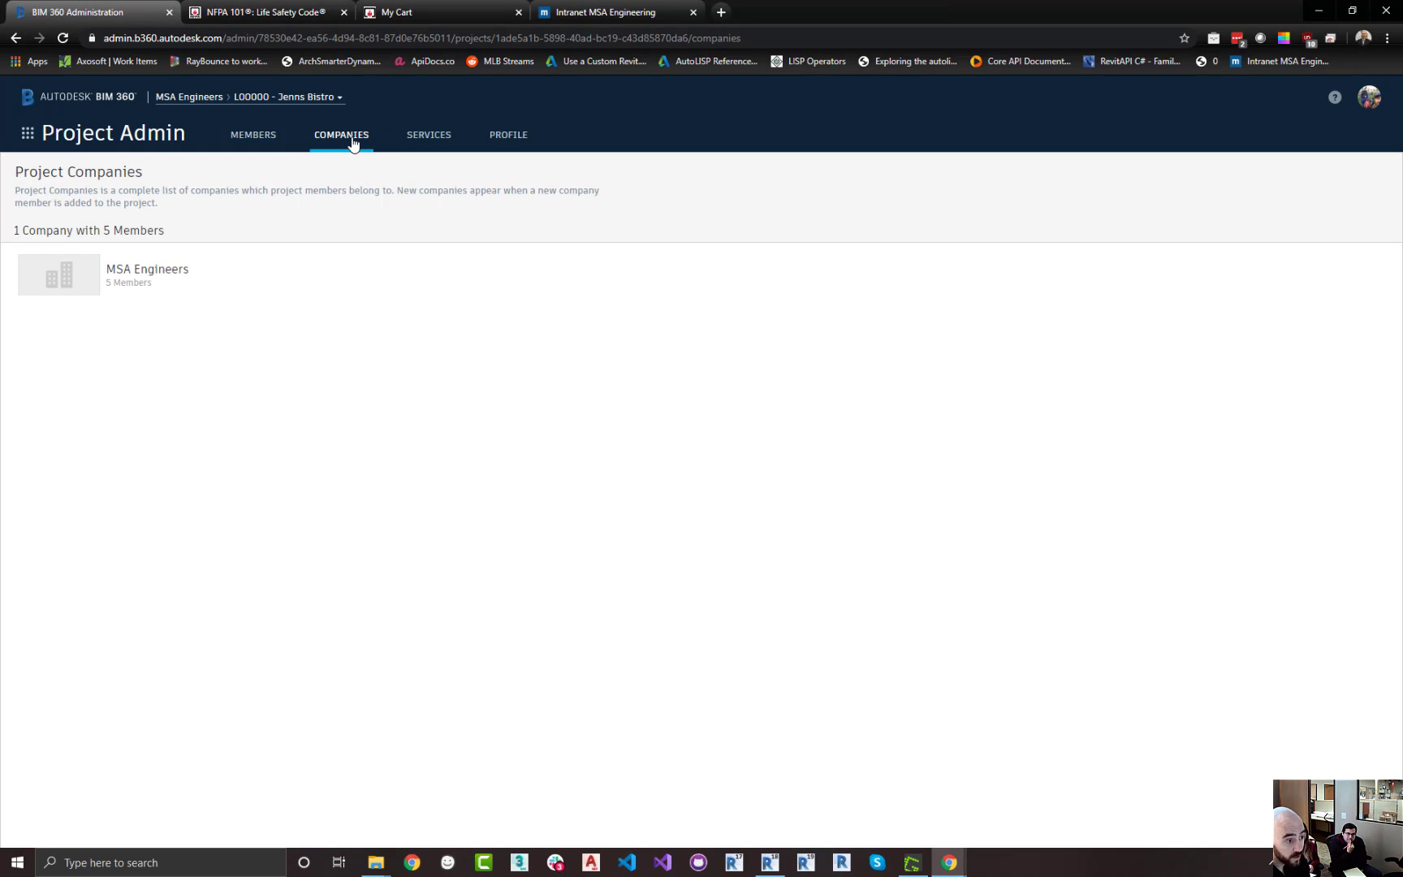
{"action": "left_click", "coordinate": [410, 143]}
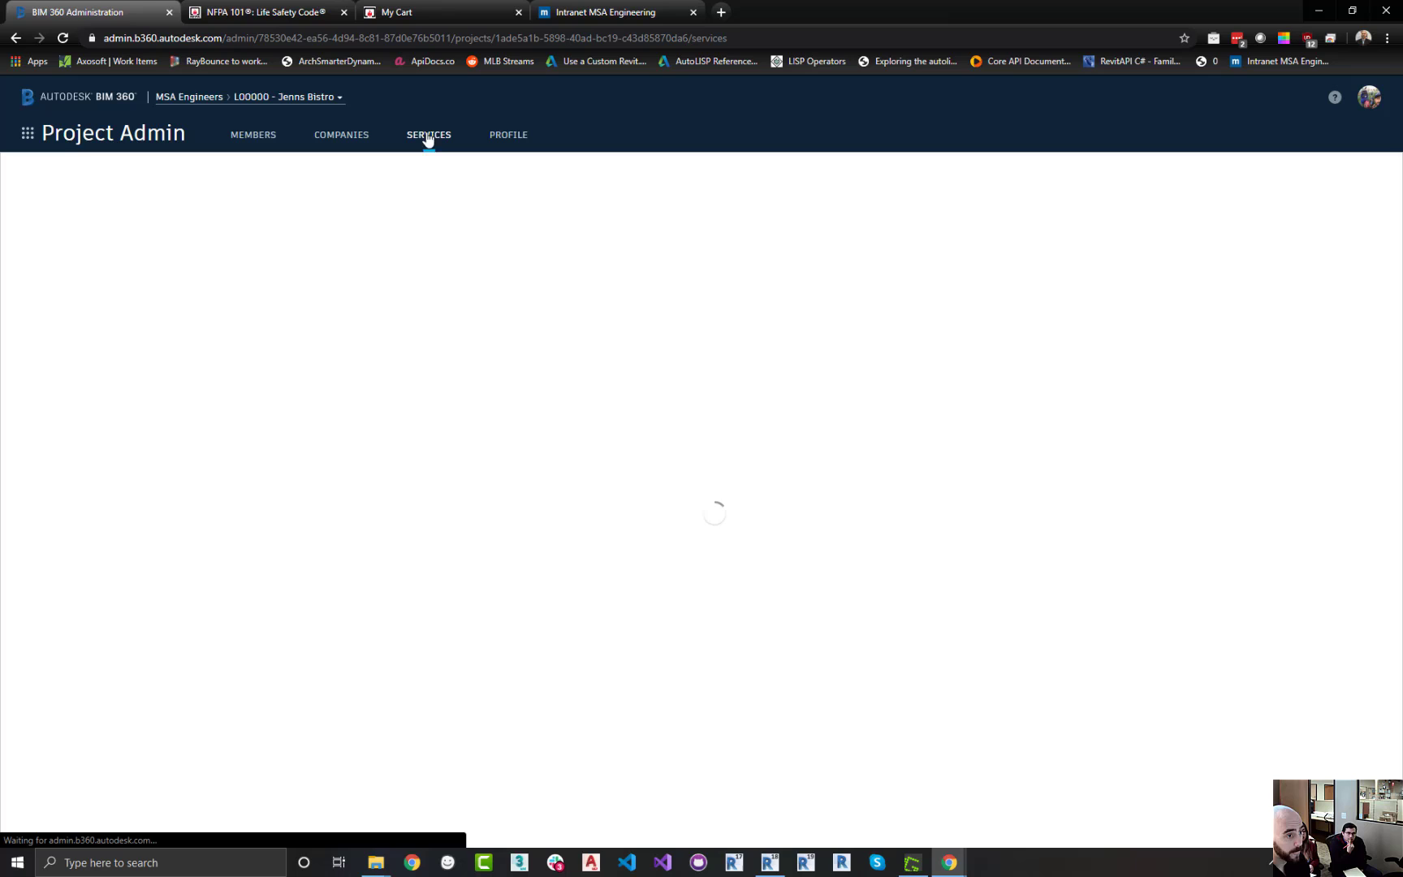
{"action": "left_click", "coordinate": [506, 146]}
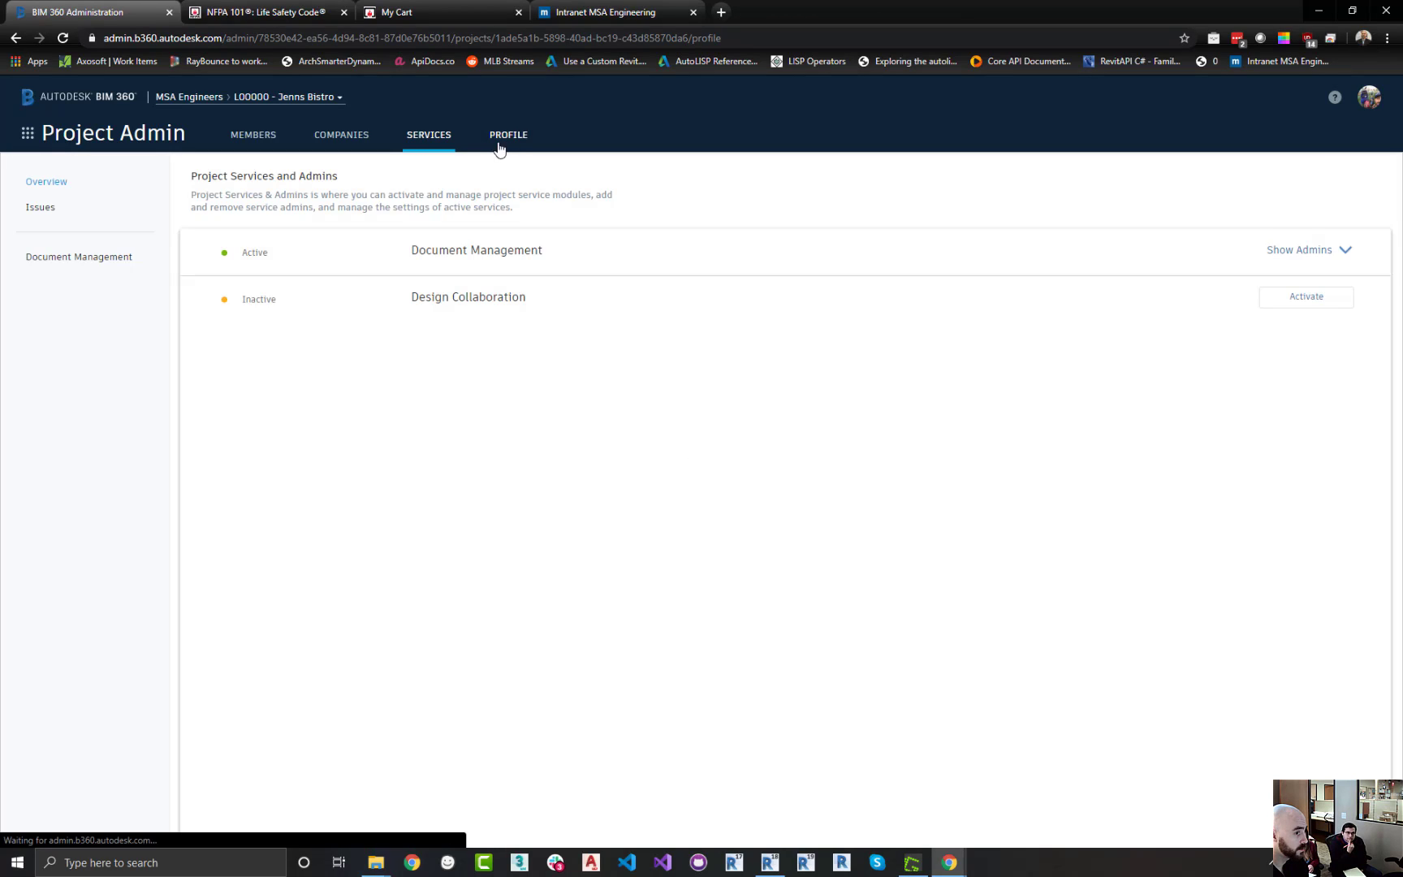
{"action": "left_click", "coordinate": [246, 146]}
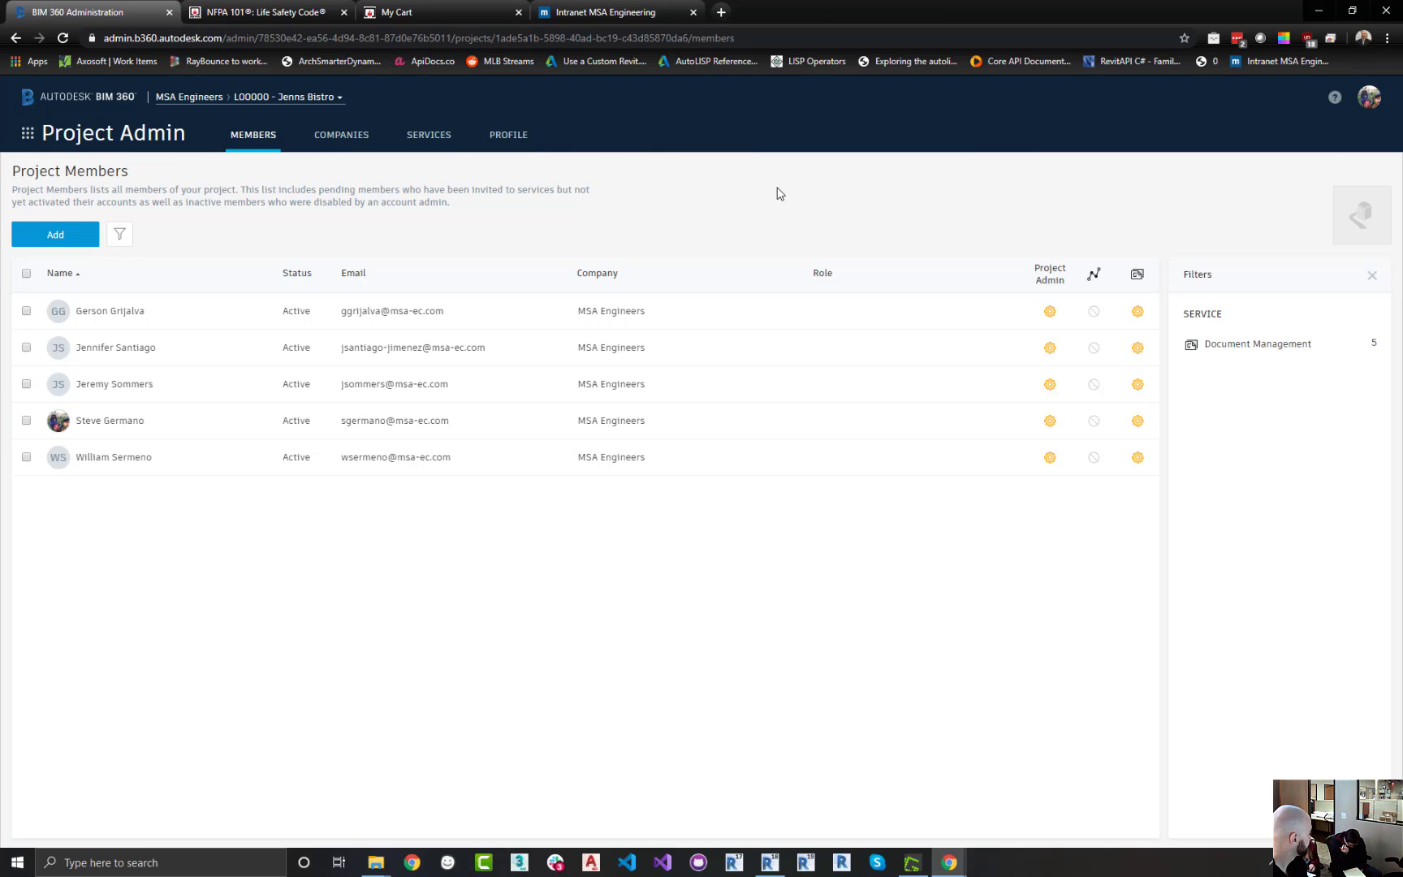
Switch from Project Admin to Document Management for the project
{"action": "left_click", "coordinate": [31, 136]}
{"action": "left_click", "coordinate": [146, 224]}
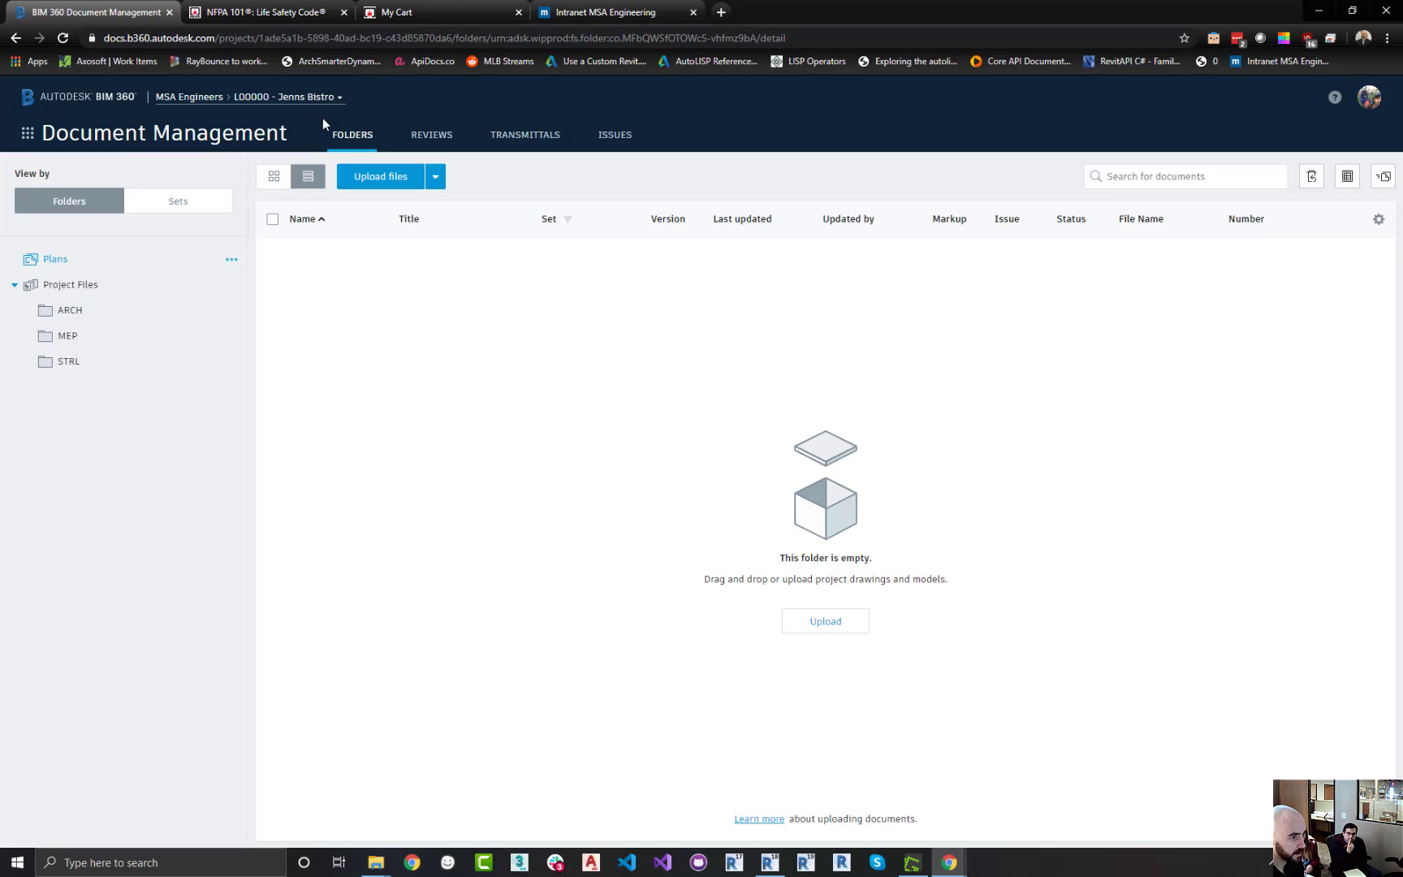
Search the project switcher for a template project and open Sample Project
{"action": "left_click", "coordinate": [337, 104]}
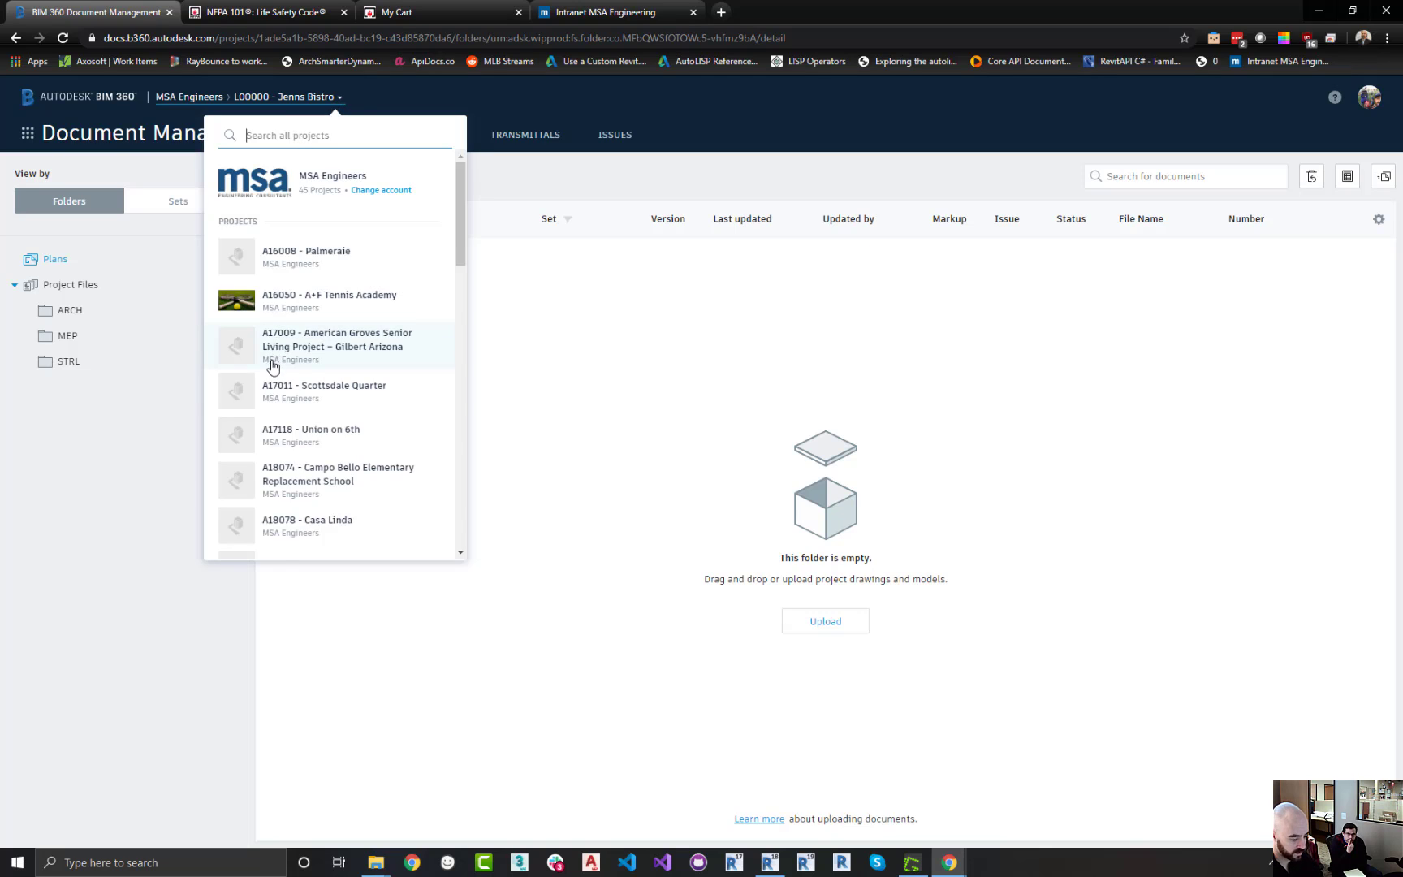
{"action": "type", "text": "project"}
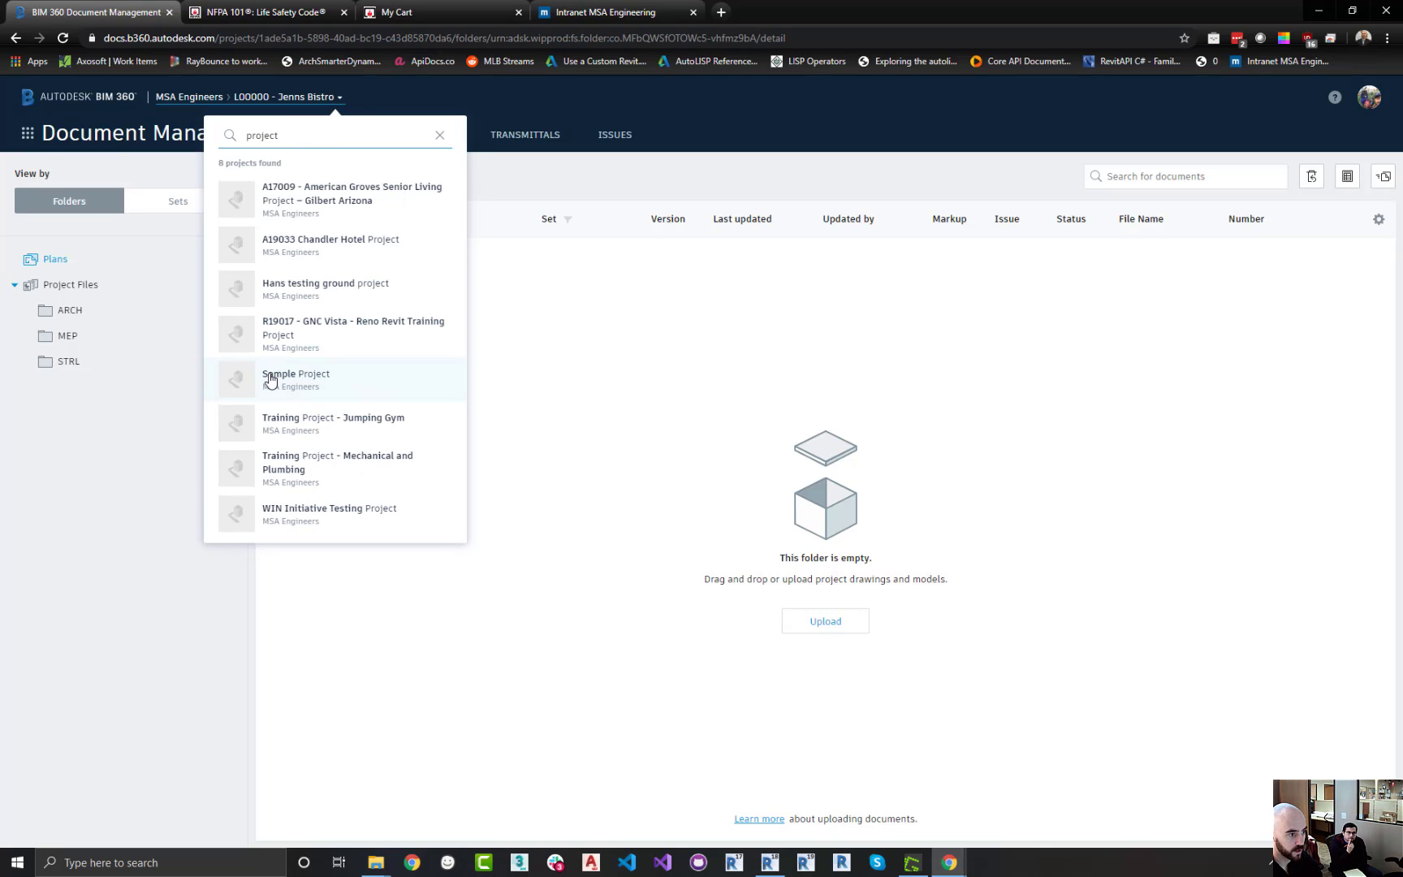
{"action": "type", "text": " templa"}
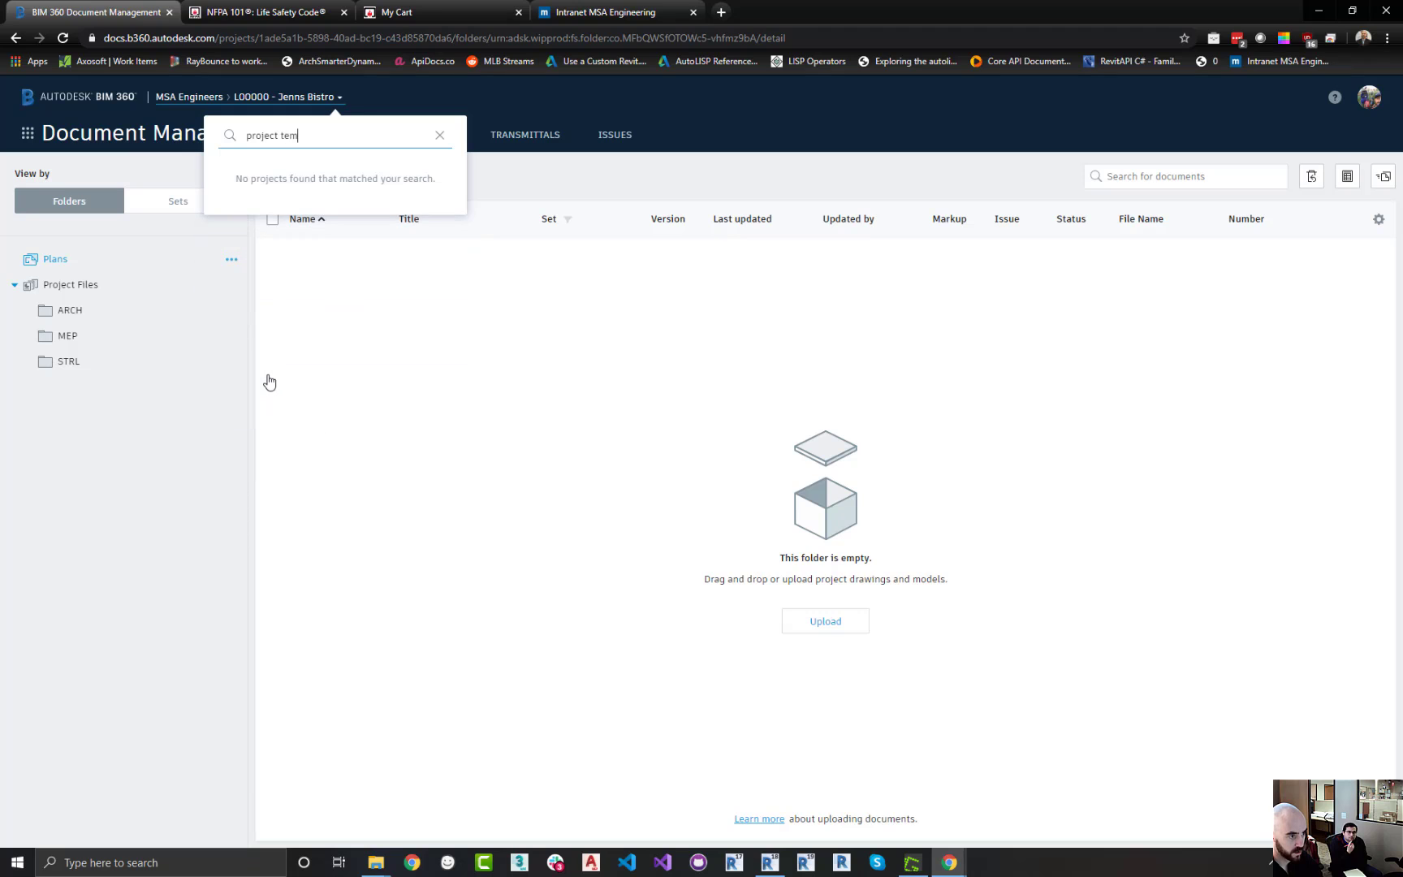
{"action": "key", "text": "BackSpace"}
{"action": "key", "text": "BackSpace"}
{"action": "key", "text": "BackSpace"}
{"action": "key", "text": "BackSpace"}
{"action": "key", "text": "BackSpace"}
{"action": "key", "text": "BackSpace"}
{"action": "key", "text": "BackSpace"}
{"action": "key", "text": "BackSpace"}
{"action": "key", "text": "BackSpace"}
{"action": "key", "text": "BackSpace"}
{"action": "key", "text": "BackSpace"}
{"action": "key", "text": "BackSpace"}
{"action": "key", "text": "BackSpace"}
{"action": "key", "text": "BackSpace"}
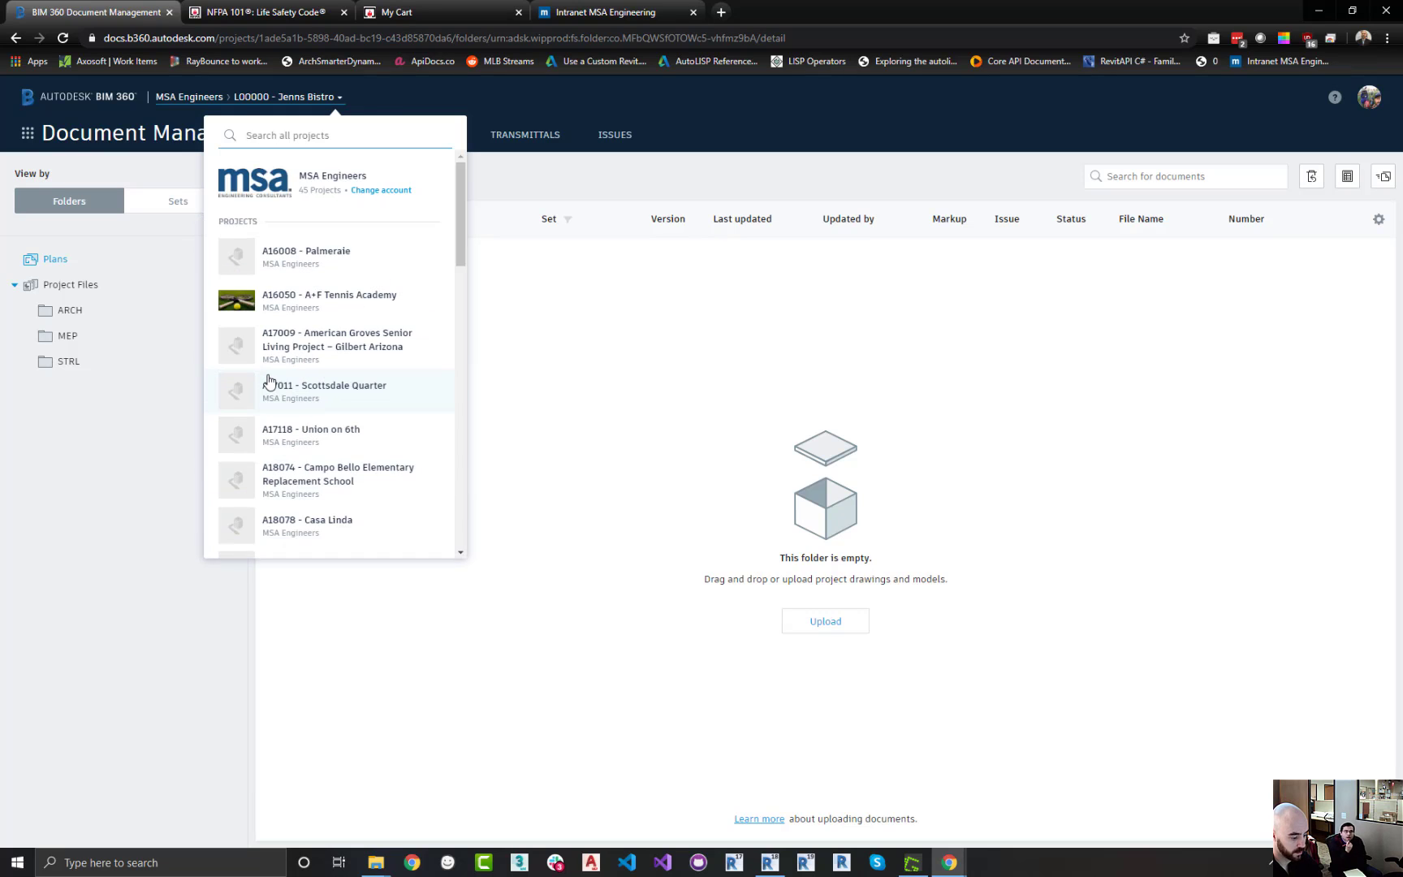
{"action": "type", "text": "templ"}
{"action": "key", "text": "BackSpace"}
{"action": "key", "text": "BackSpace"}
{"action": "key", "text": "BackSpace"}
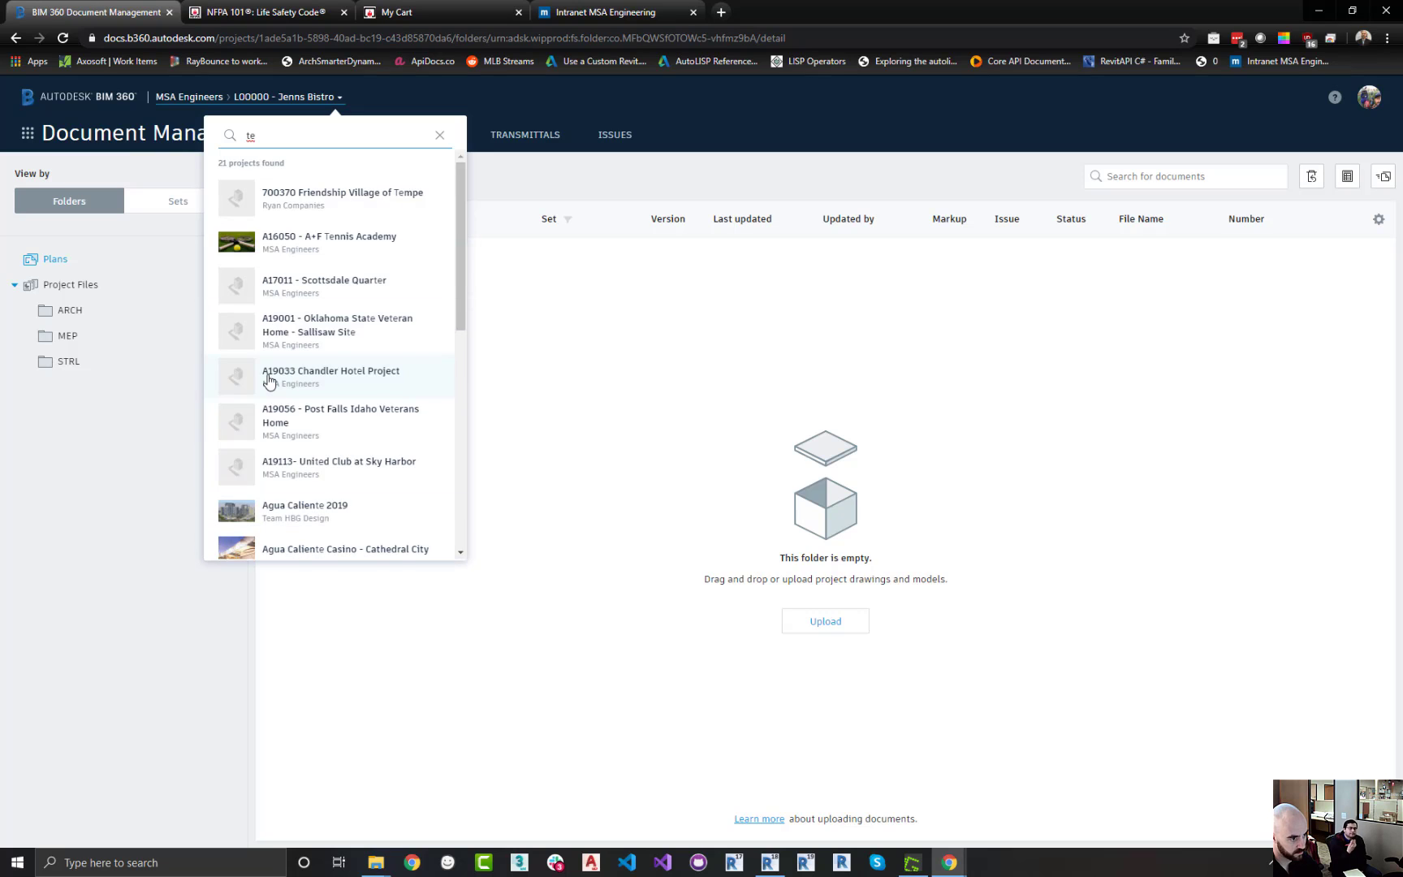
{"action": "key", "text": "BackSpace"}
{"action": "key", "text": "BackSpace"}
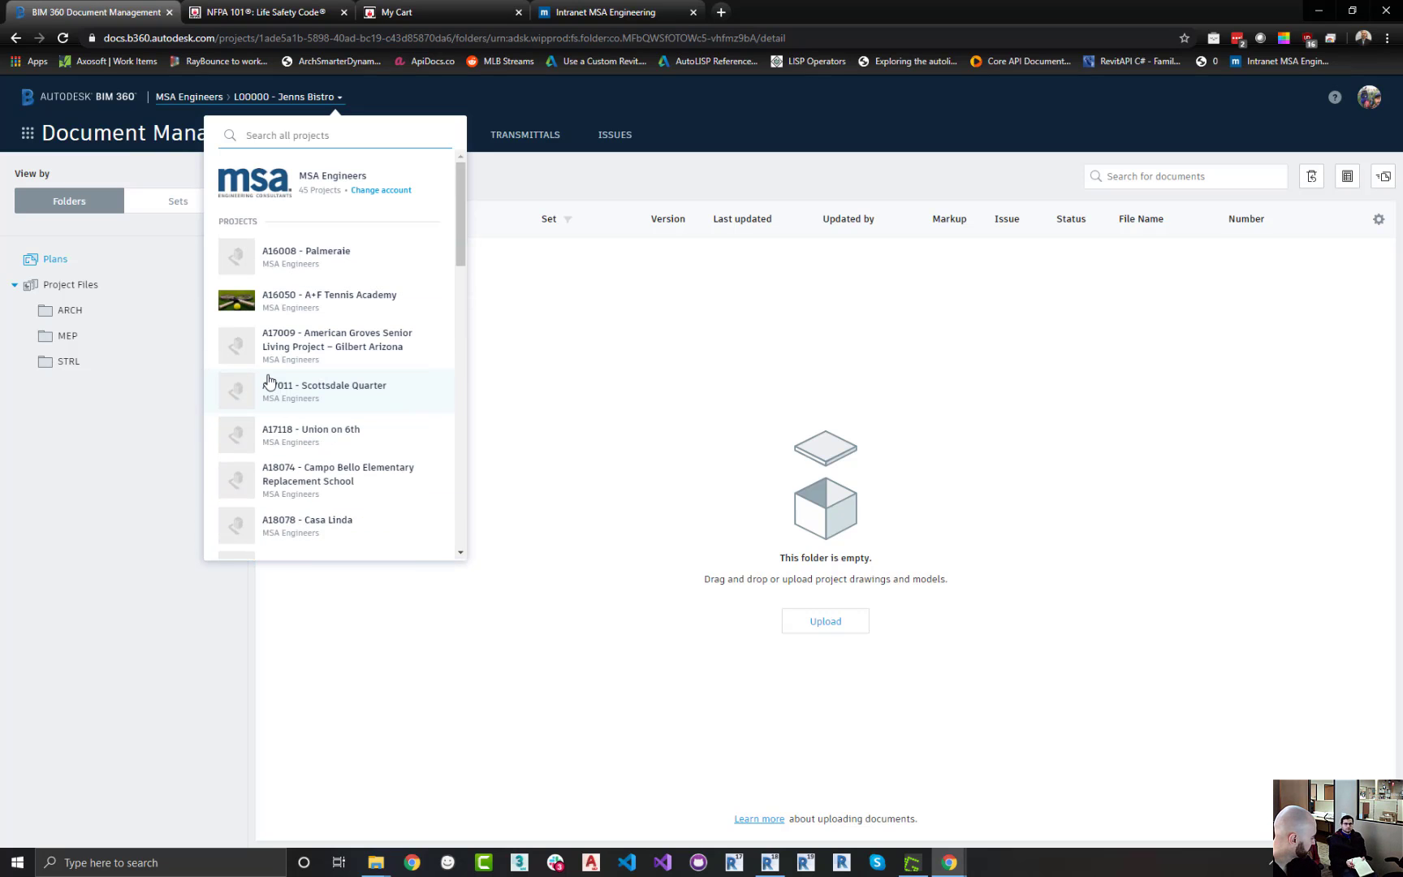
{"action": "type", "text": "msa"}
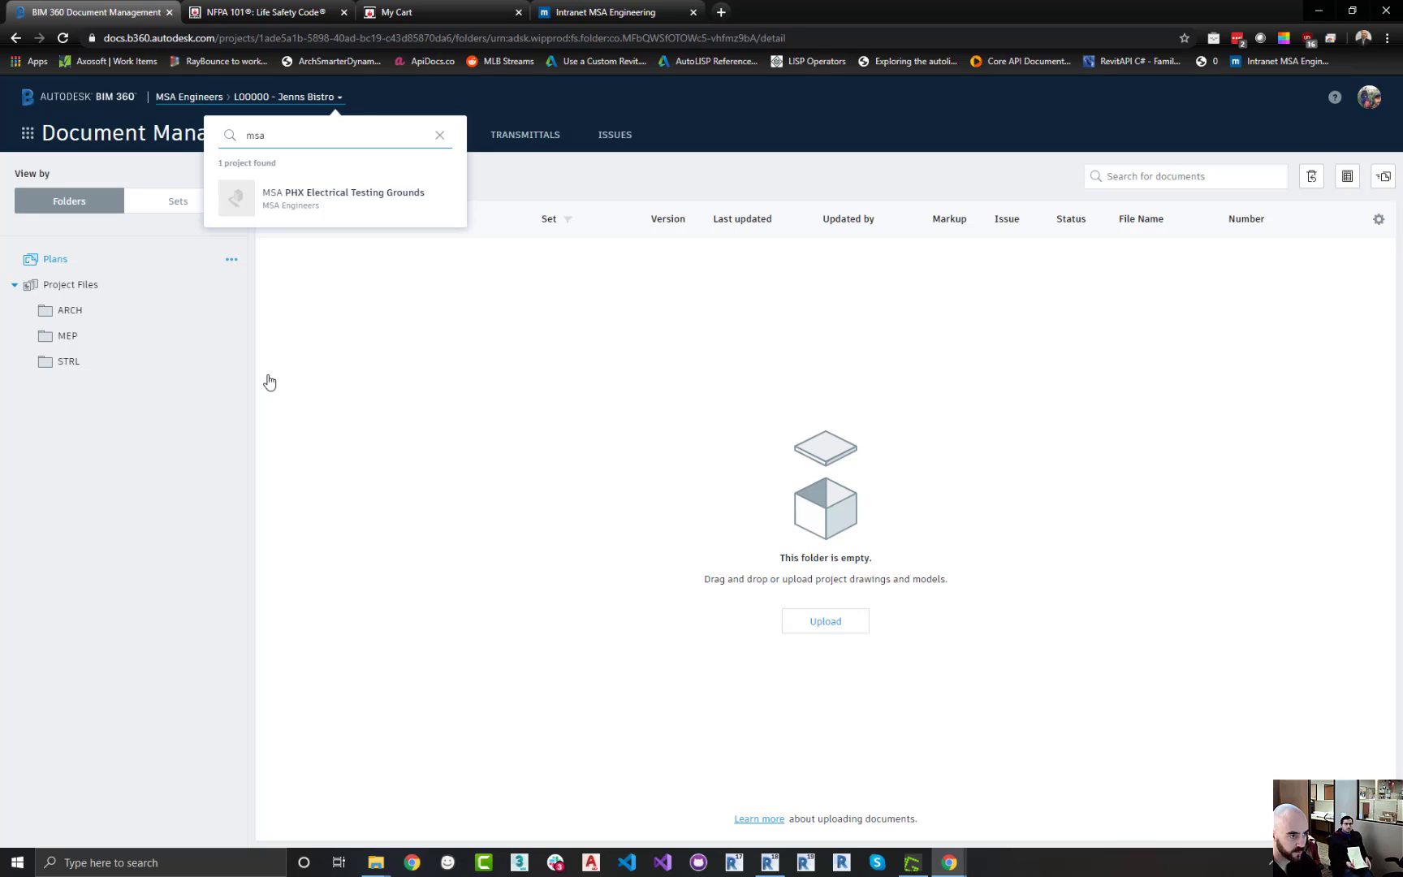
{"action": "key", "text": "BackSpace"}
{"action": "key", "text": "BackSpace"}
{"action": "key", "text": "BackSpace"}
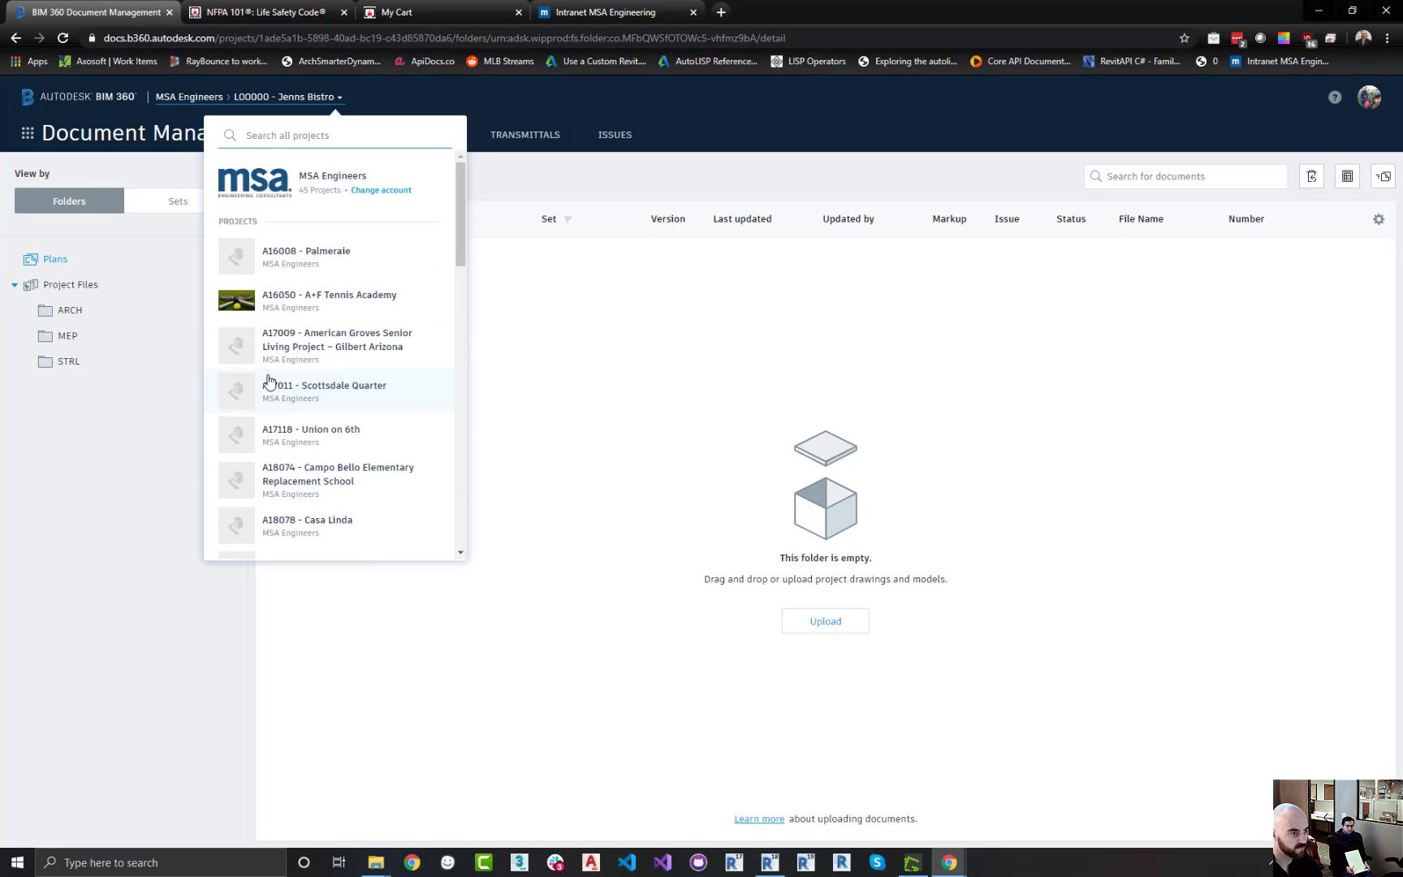
{"action": "scroll", "coordinate": [341, 380], "scroll_direction": "down", "scroll_amount": 3}
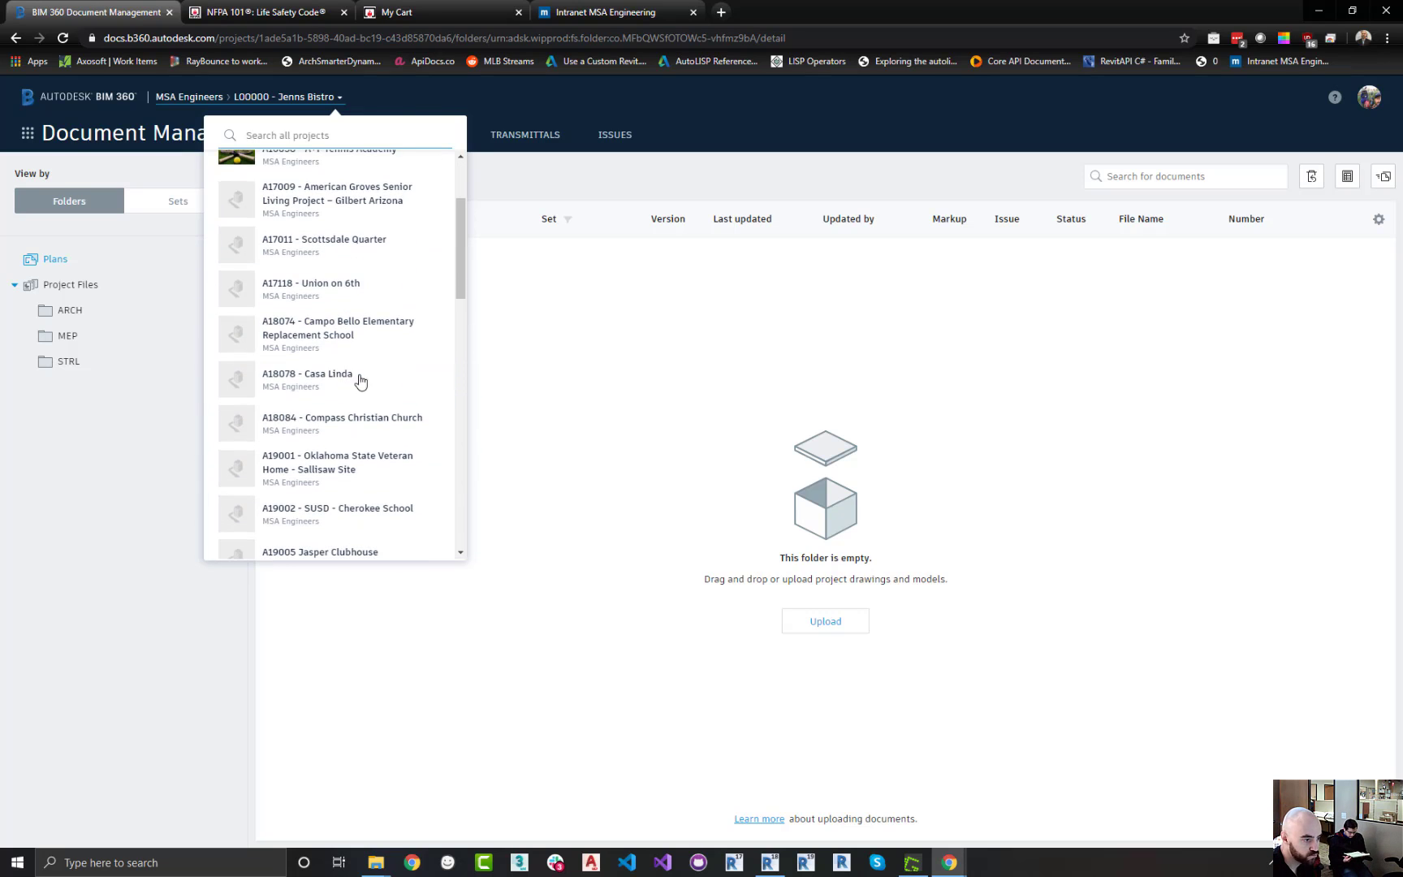
{"action": "scroll", "coordinate": [352, 373], "scroll_direction": "down", "scroll_amount": 6}
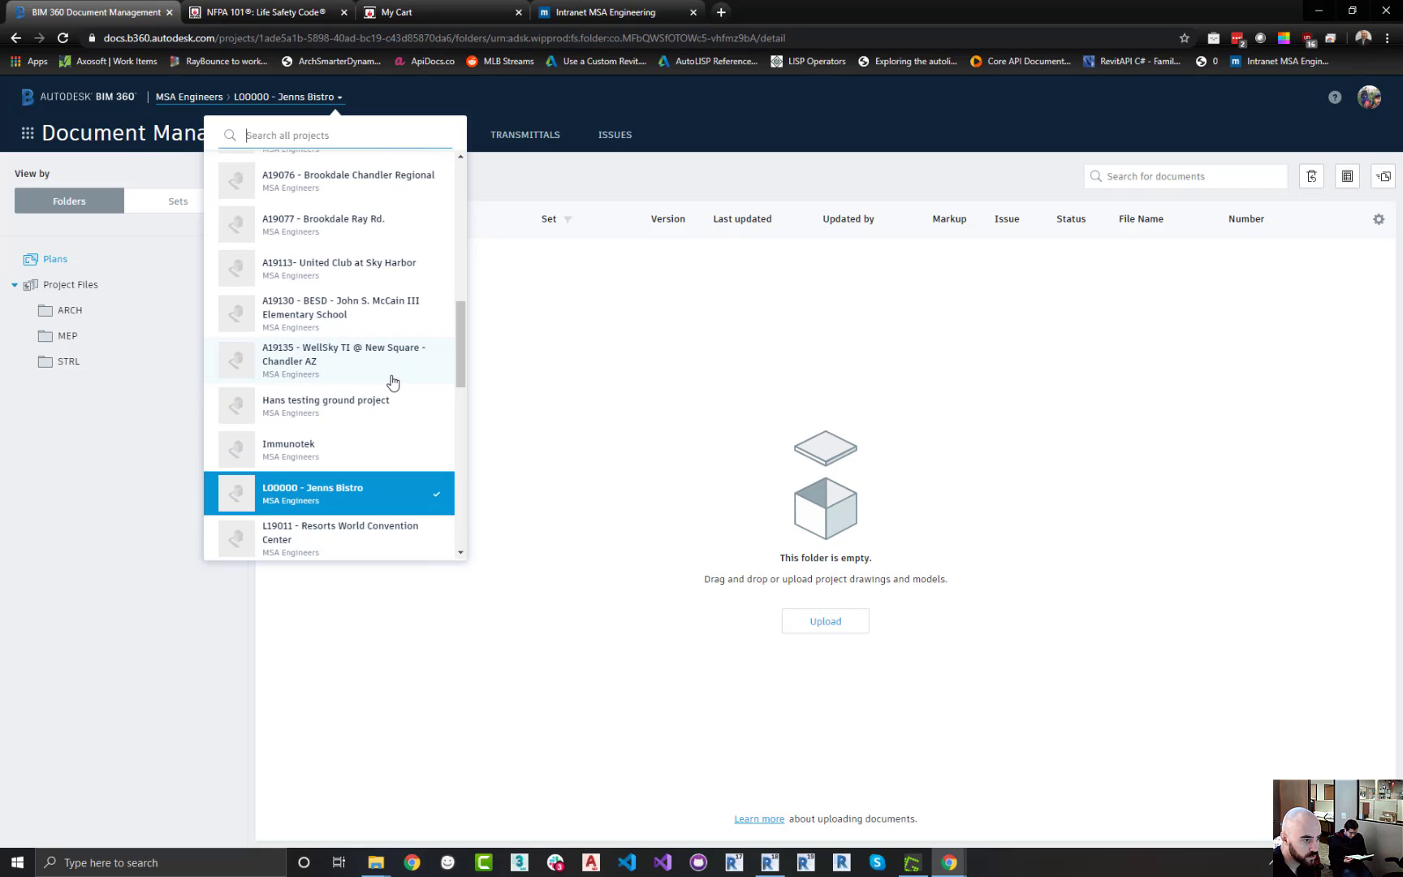
{"action": "scroll", "coordinate": [400, 386], "scroll_direction": "down", "scroll_amount": 1}
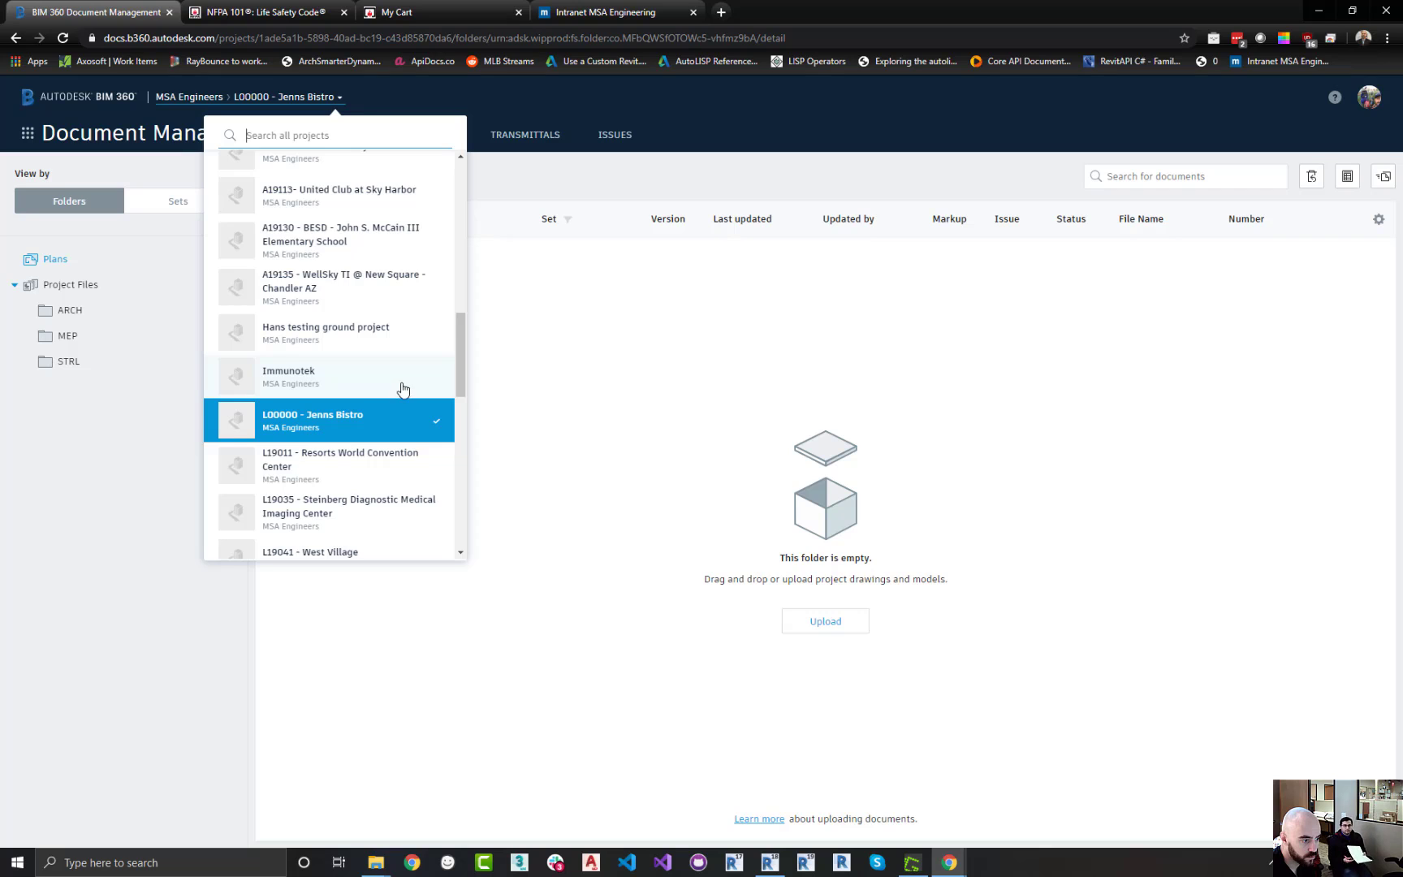
{"action": "scroll", "coordinate": [402, 388], "scroll_direction": "down", "scroll_amount": 1}
{"action": "scroll", "coordinate": [404, 389], "scroll_direction": "down", "scroll_amount": 4}
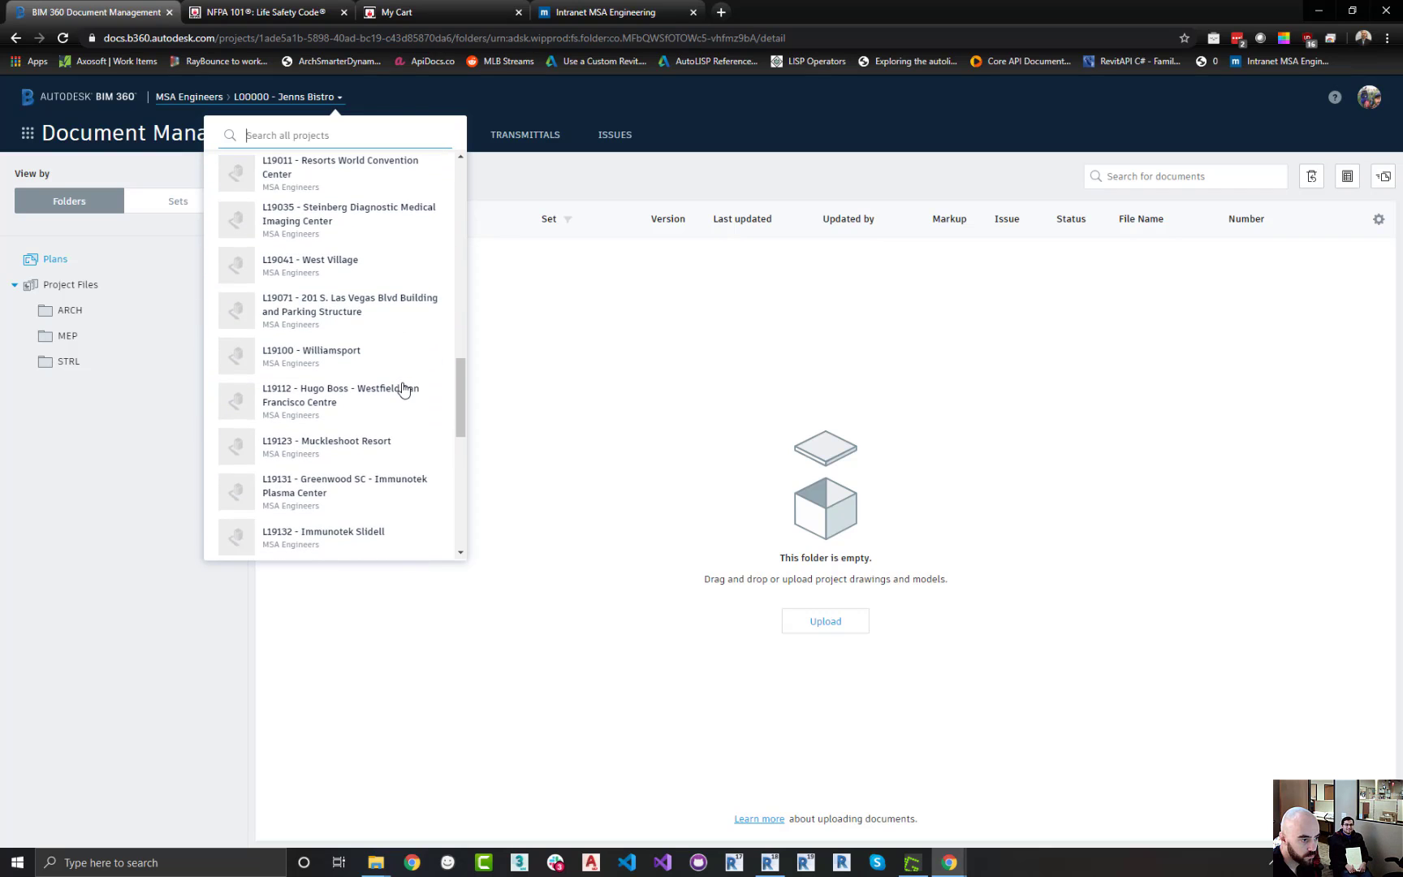
{"action": "scroll", "coordinate": [403, 389], "scroll_direction": "down", "scroll_amount": 2}
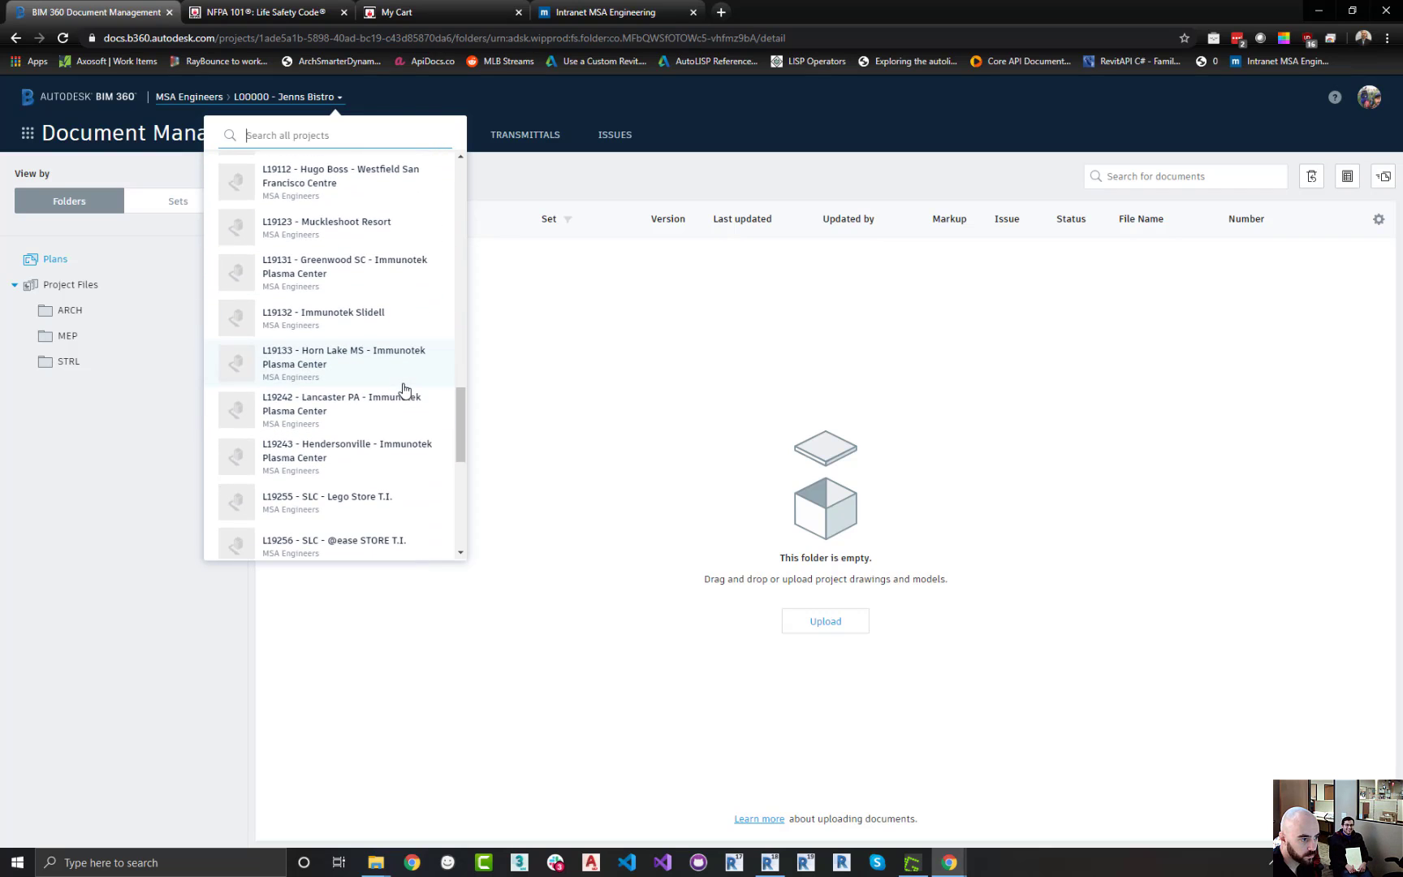
{"action": "scroll", "coordinate": [379, 390], "scroll_direction": "down", "scroll_amount": 4}
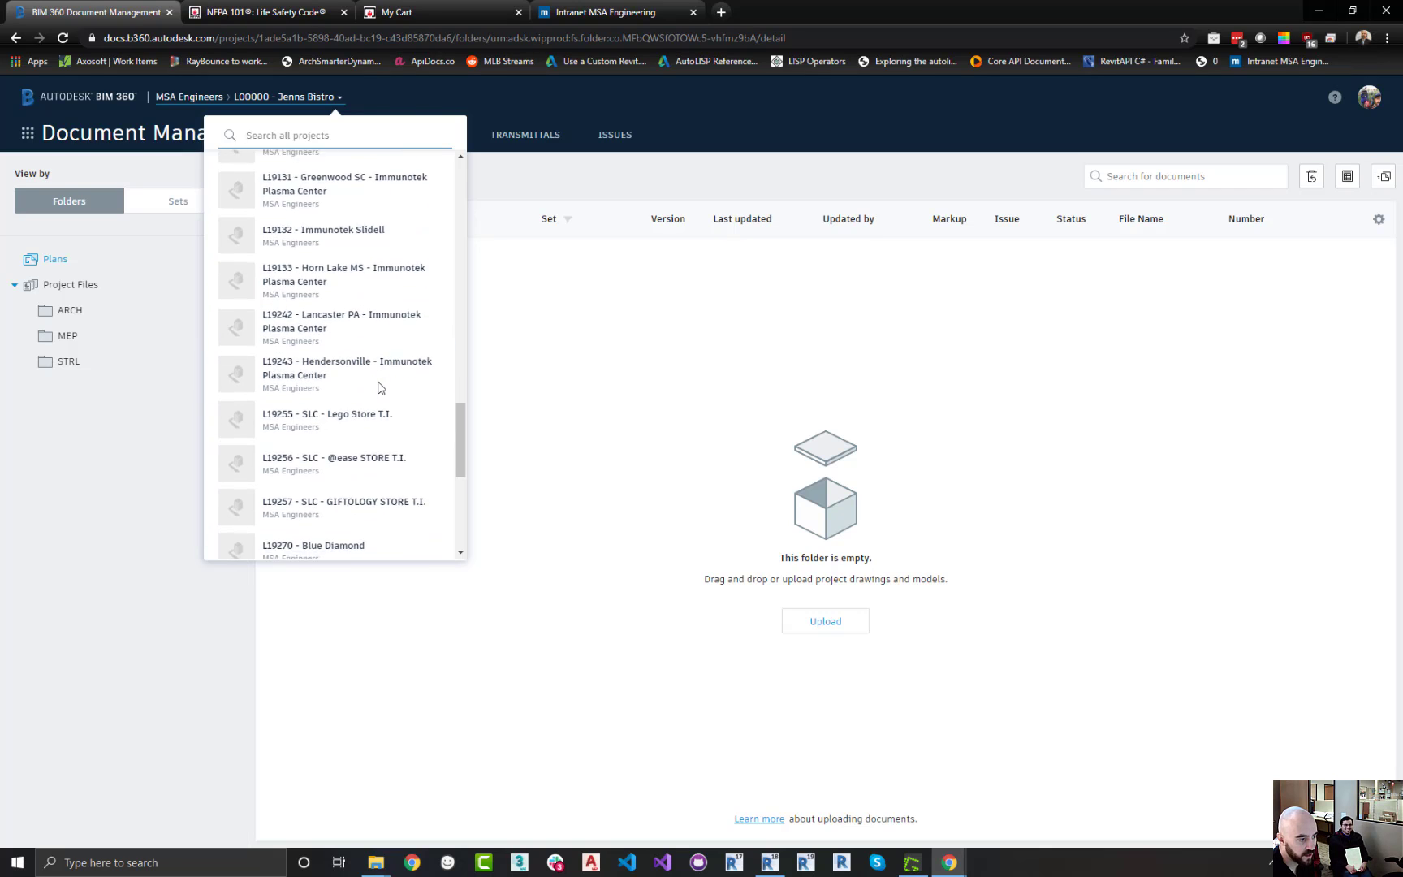
{"action": "scroll", "coordinate": [378, 391], "scroll_direction": "down", "scroll_amount": 3}
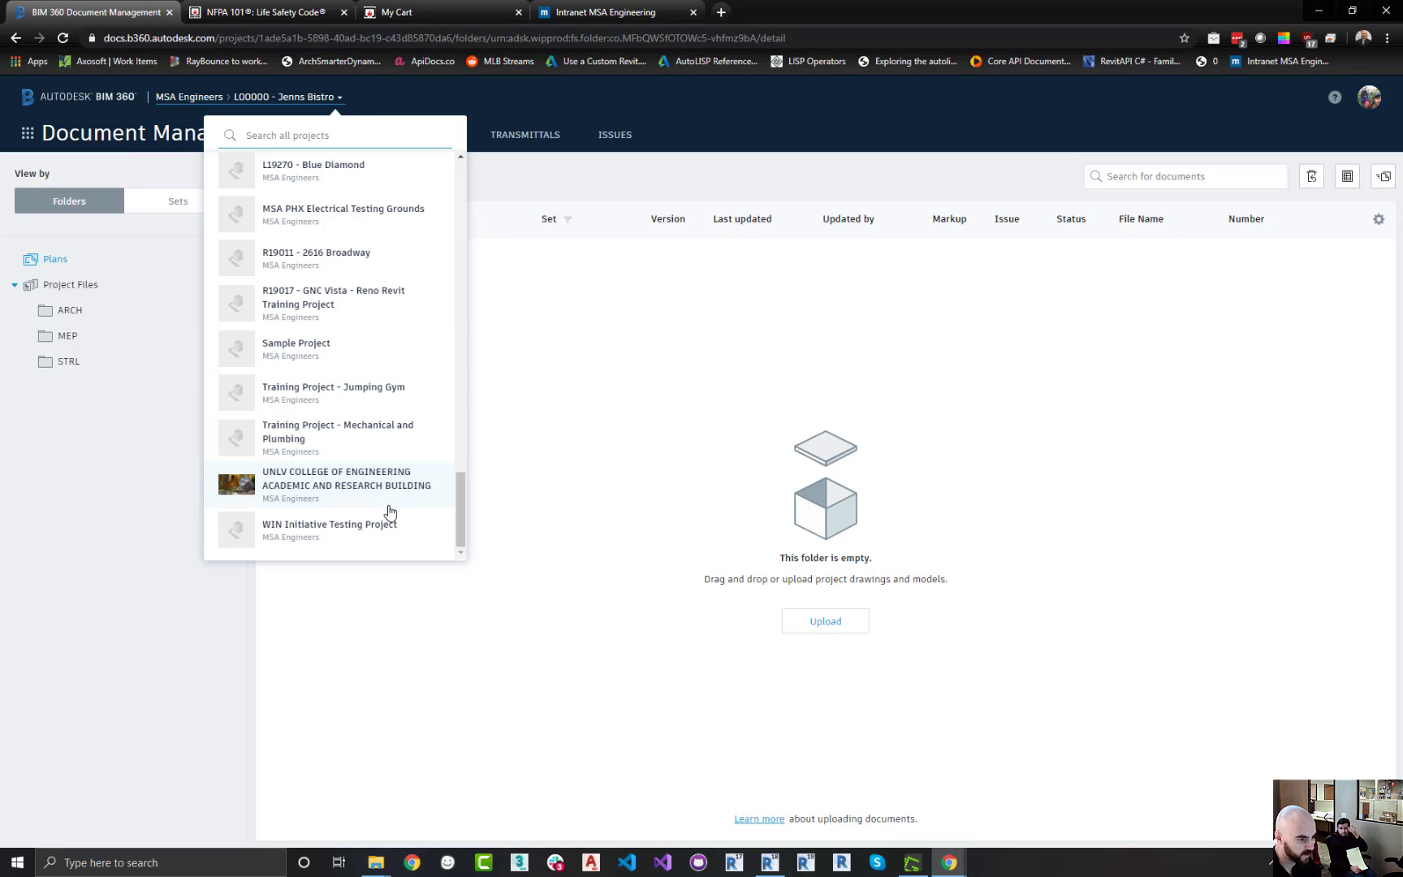
{"action": "left_click", "coordinate": [338, 361]}
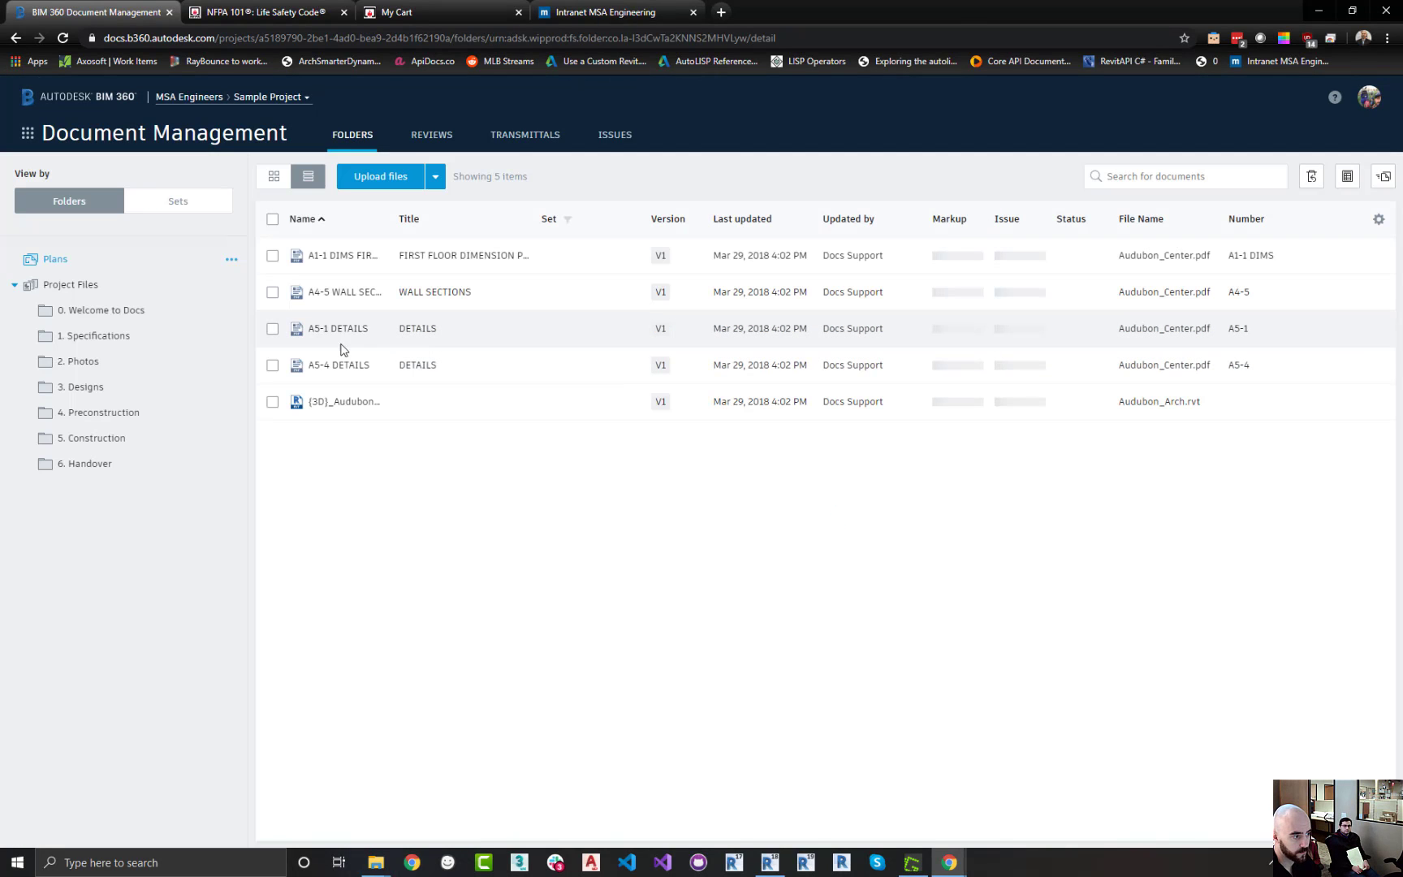
Examine the Sample Project's folder structure under Project Files
{"action": "left_click", "coordinate": [126, 337]}
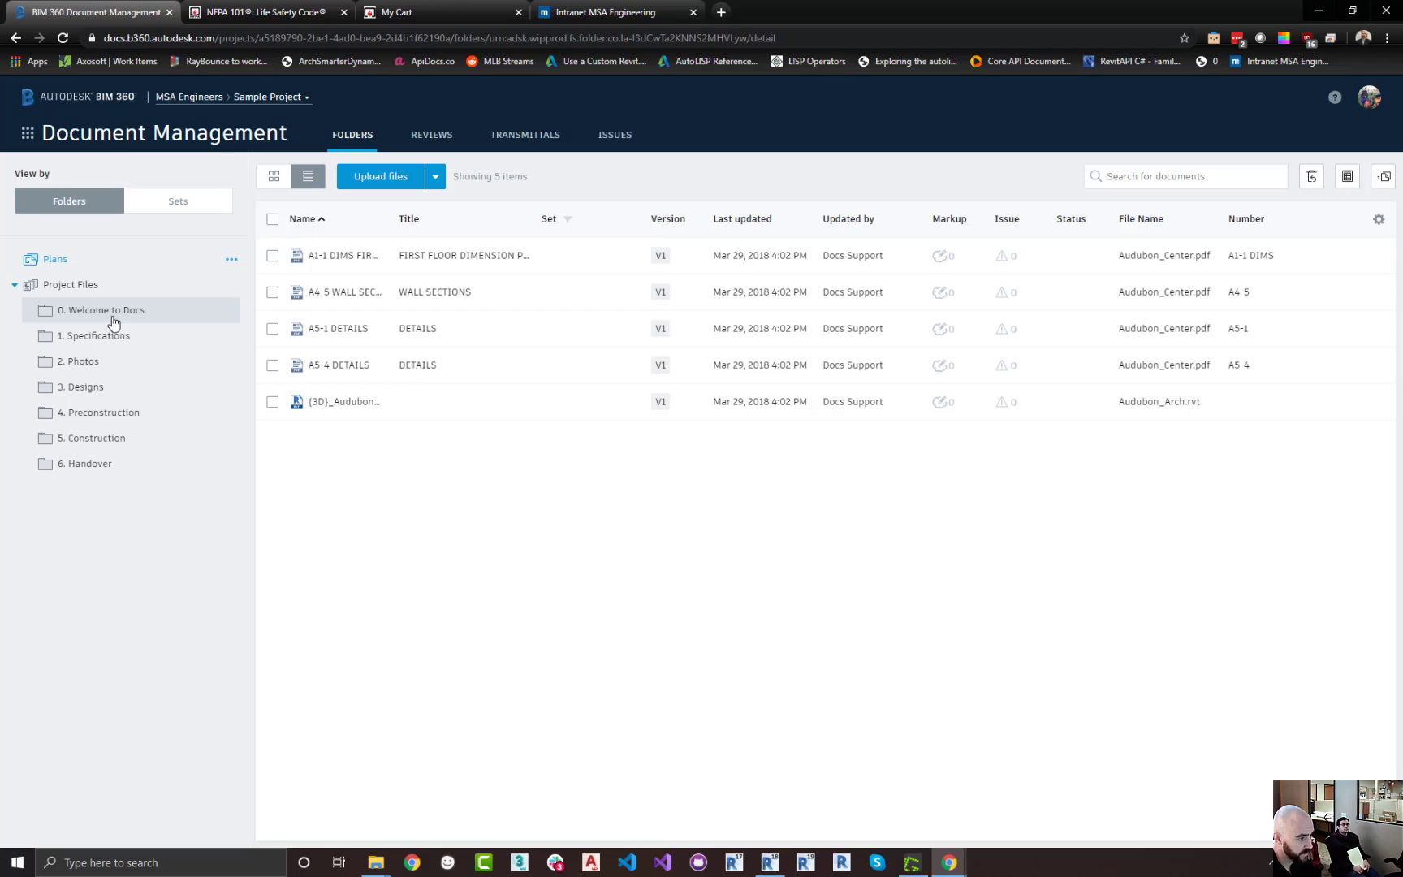
{"action": "left_click", "coordinate": [118, 438]}
{"action": "left_click", "coordinate": [96, 388]}
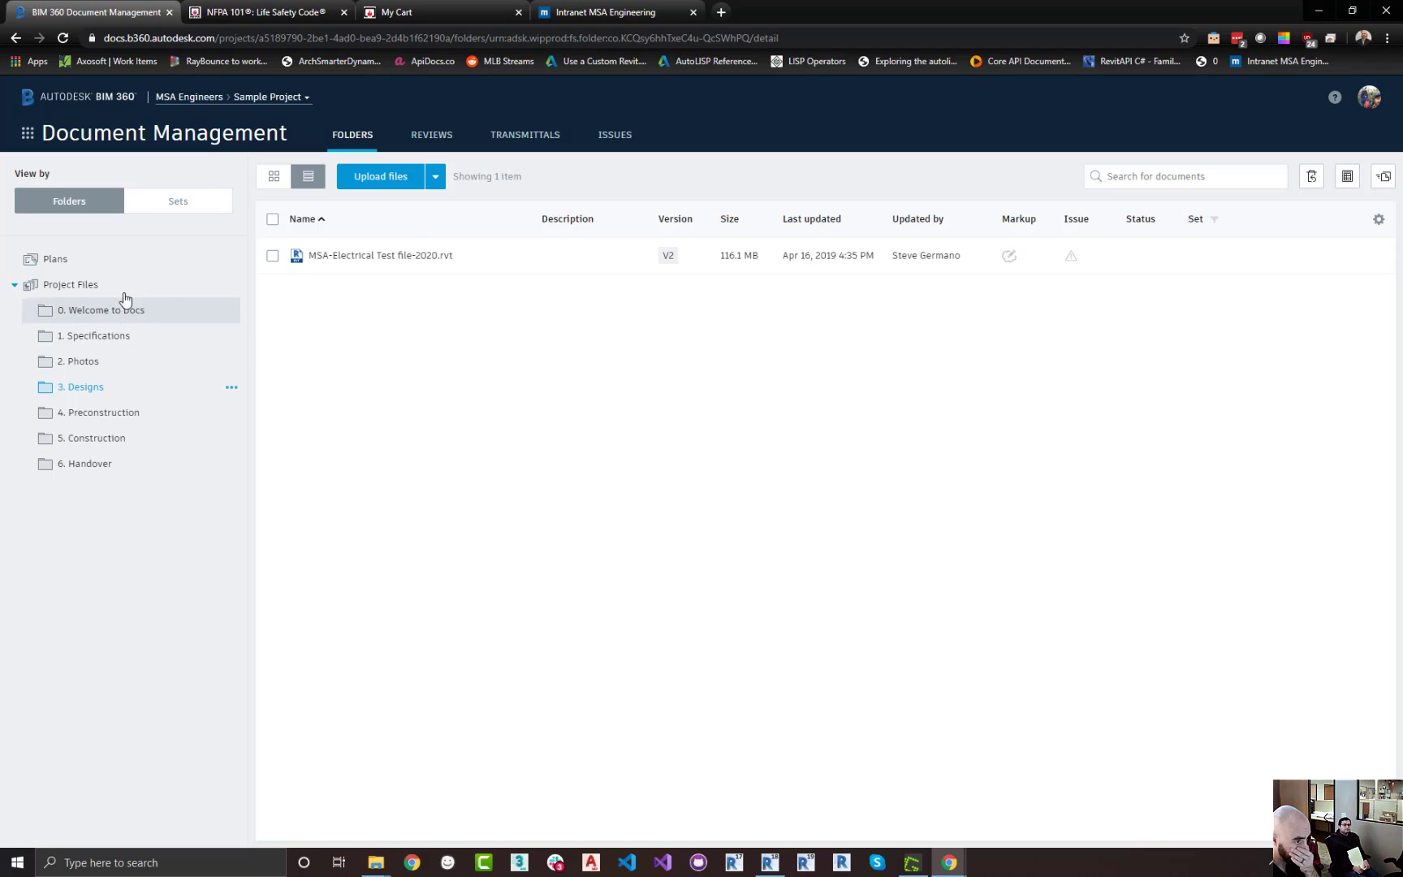
{"action": "left_click", "coordinate": [94, 293]}
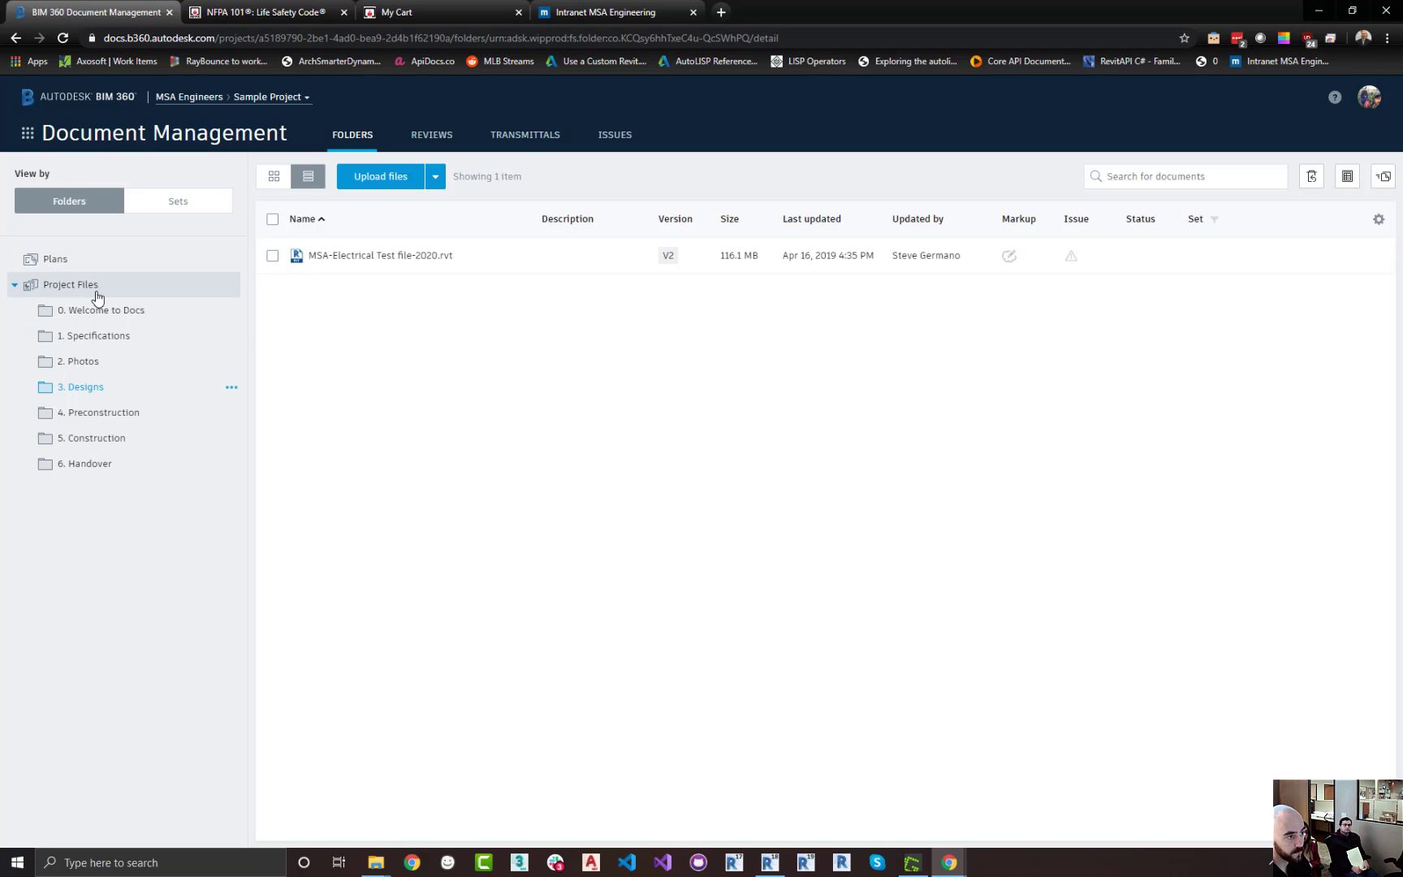